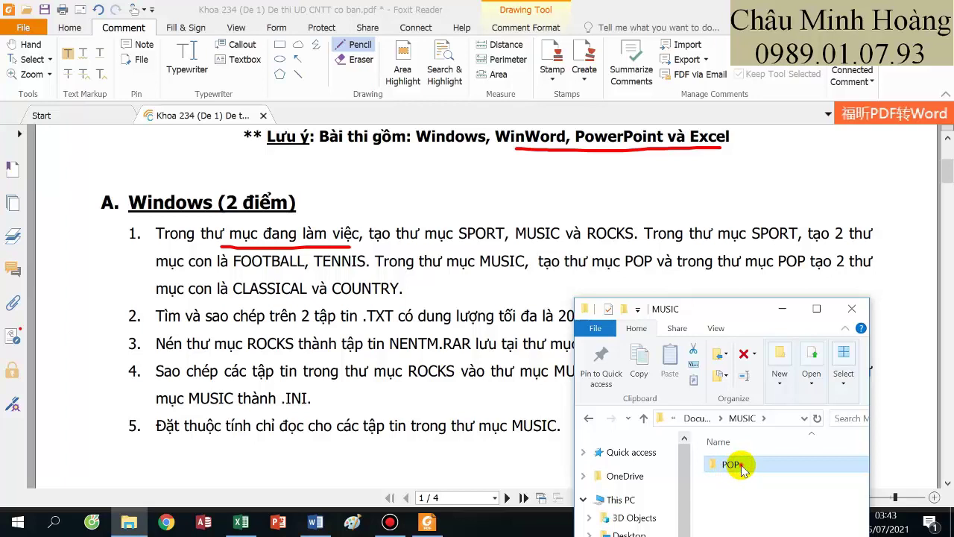
# - Create two subfolders named CLASSICAL and COUNTRY inside the POP folder of MUSIC
pyautogui.rightClick(747, 469)
pyautogui.moveTo(773, 432)
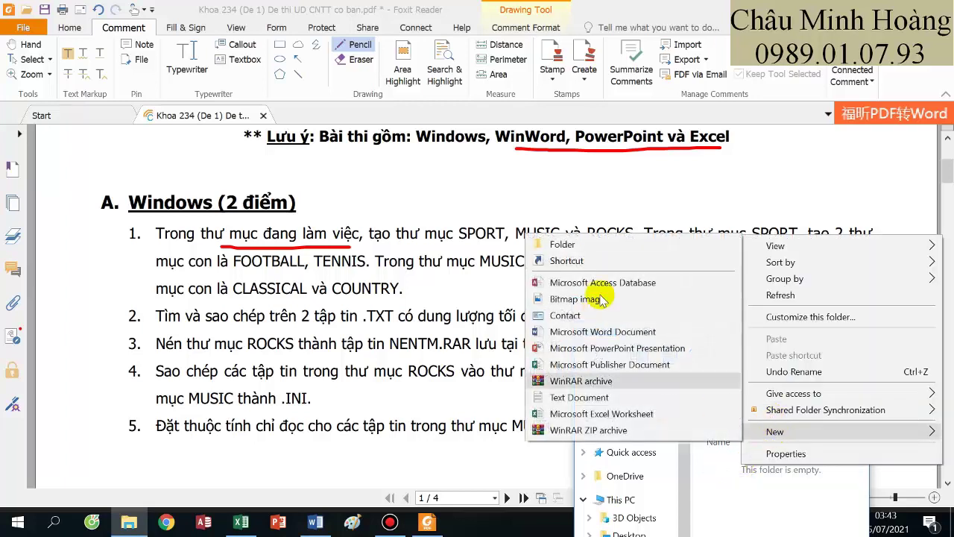
pyautogui.click(580, 244)
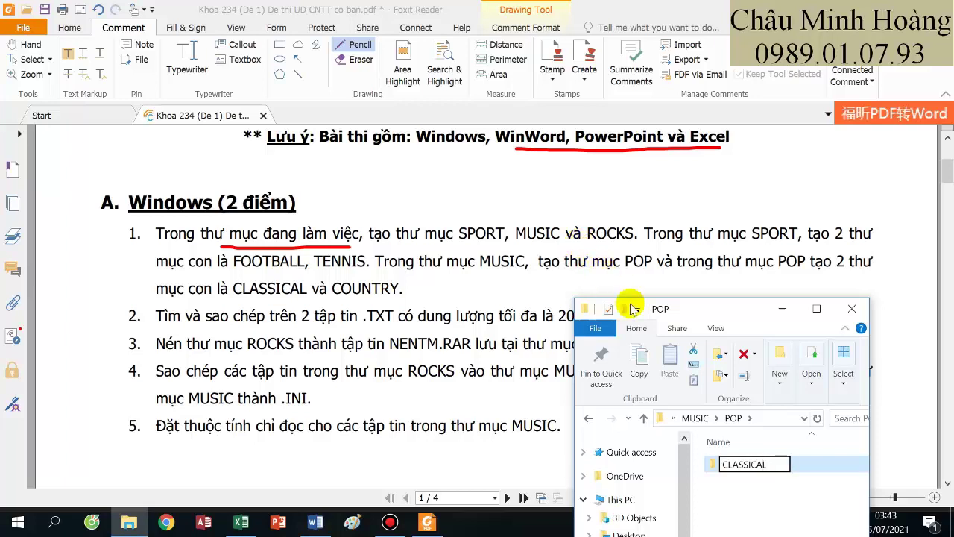
pyautogui.click(717, 485)
pyautogui.rightClick(735, 495)
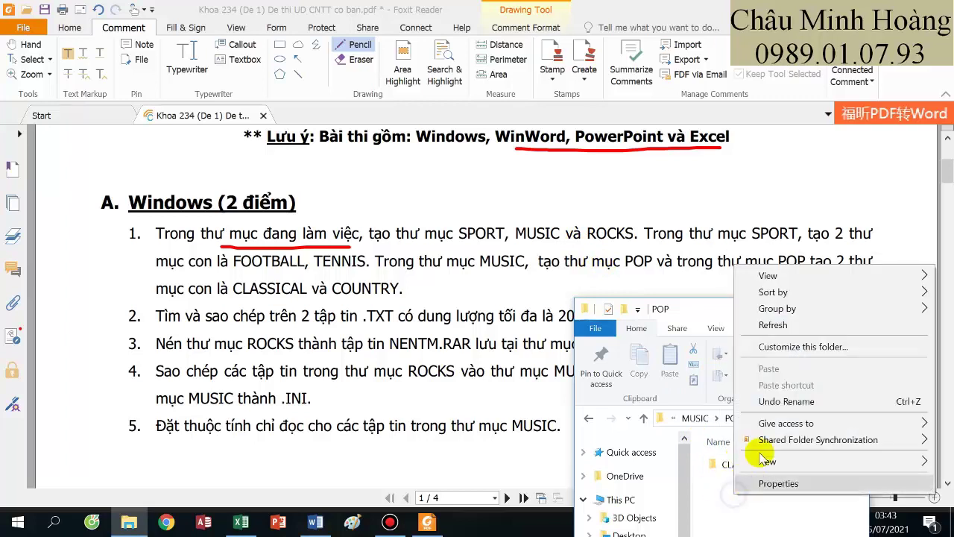
pyautogui.moveTo(761, 456)
pyautogui.click(555, 274)
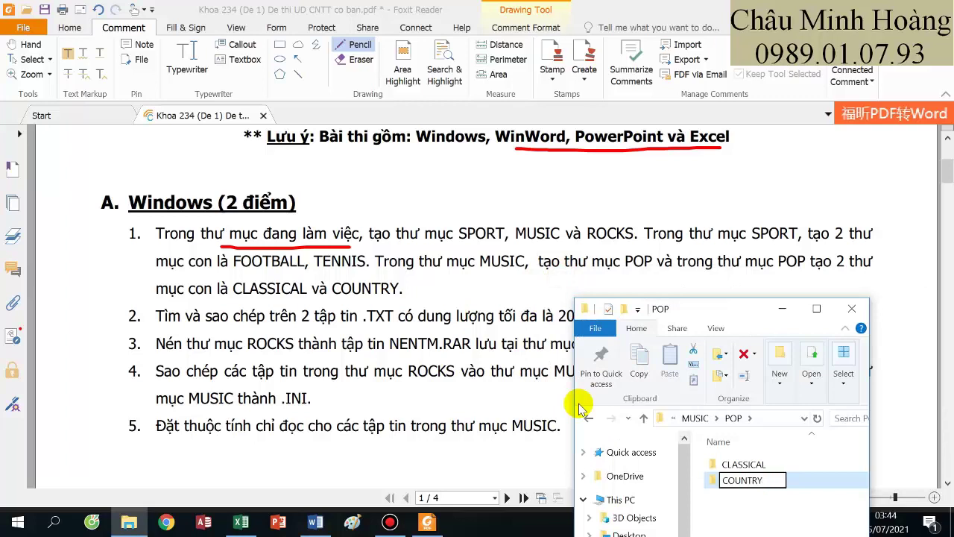
# - Underline ".TXT có", "là 20KB" and "mục ROCKS" in task 2 of the exam PDF with the Pencil tool
pyautogui.click(782, 308)
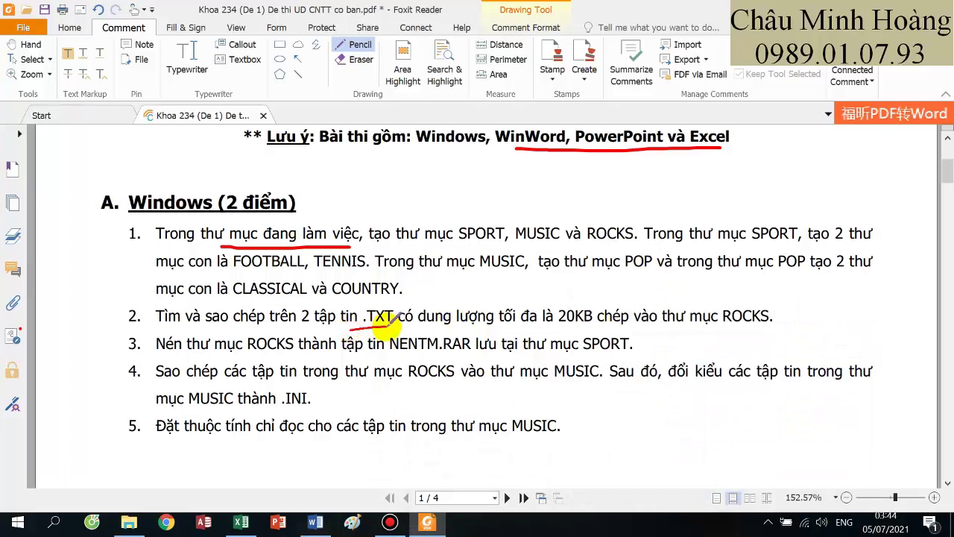
pyautogui.moveTo(397, 323); pyautogui.dragTo(419, 325)
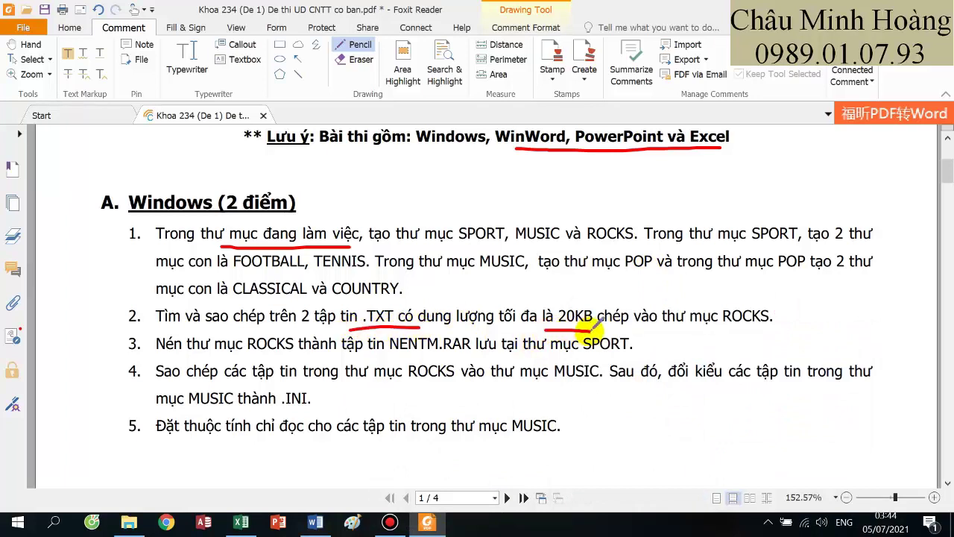
pyautogui.moveTo(690, 325); pyautogui.dragTo(752, 326)
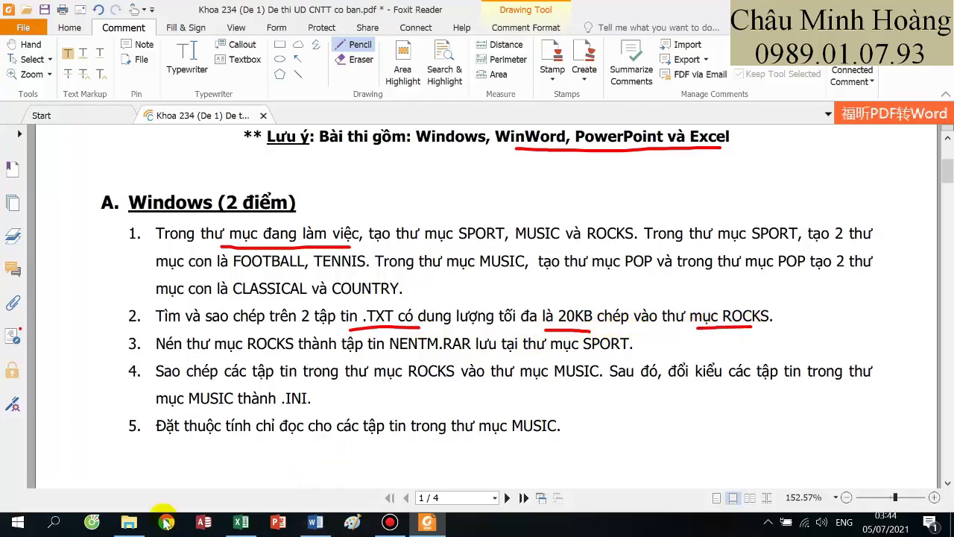
# - Search all of This PC for .TXT files in a new, maximized File Explorer window
pyautogui.rightClick(139, 527)
pyautogui.click(74, 460)
pyautogui.click(639, 344)
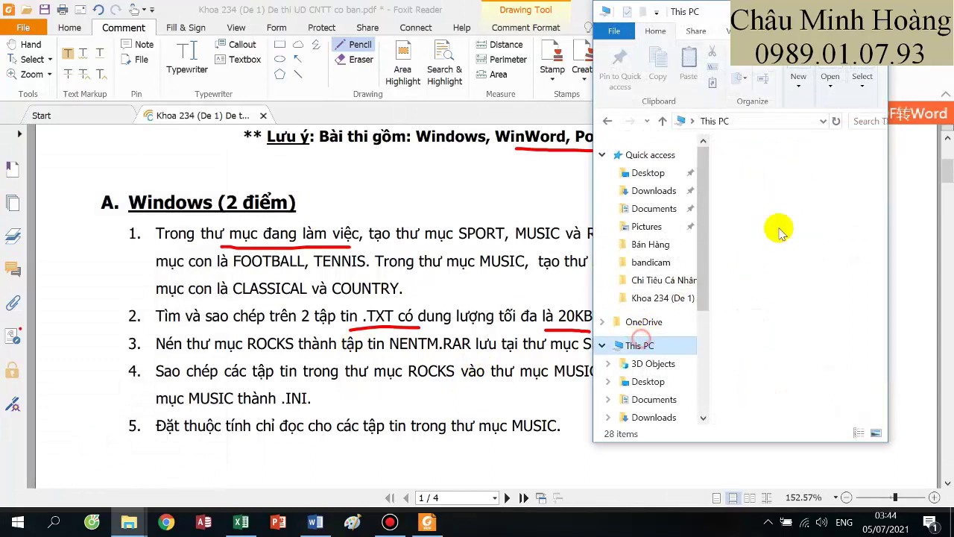
pyautogui.click(857, 120)
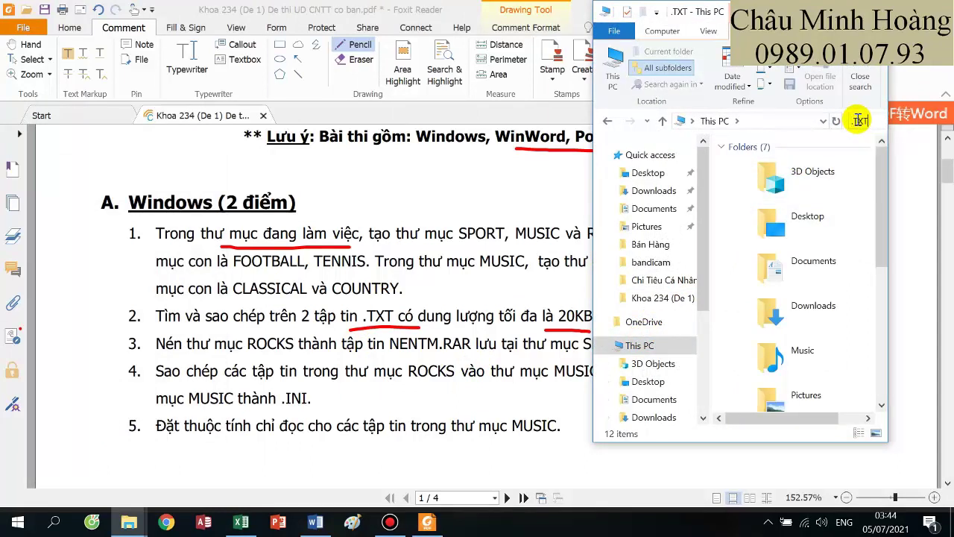
pyautogui.press('super+Up')
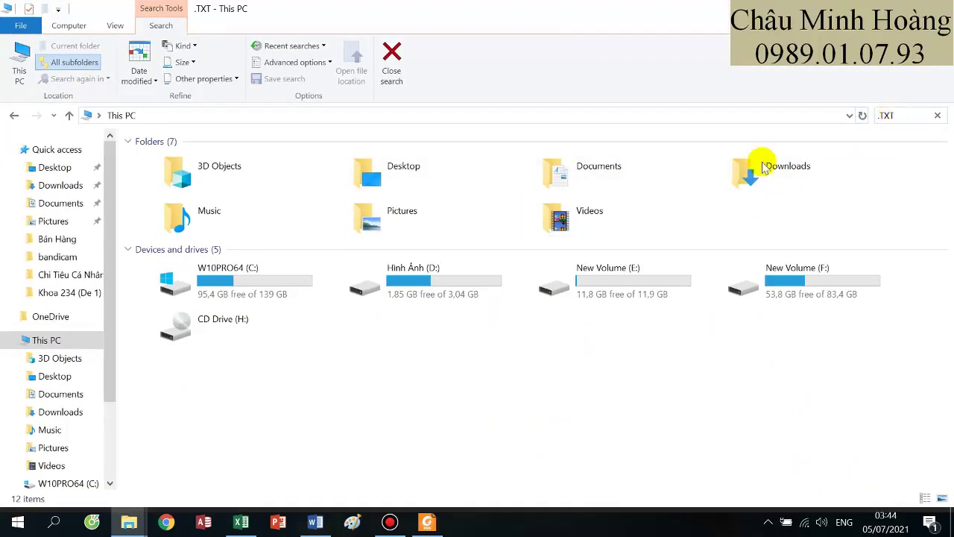
pyautogui.doubleClick(78, 340)
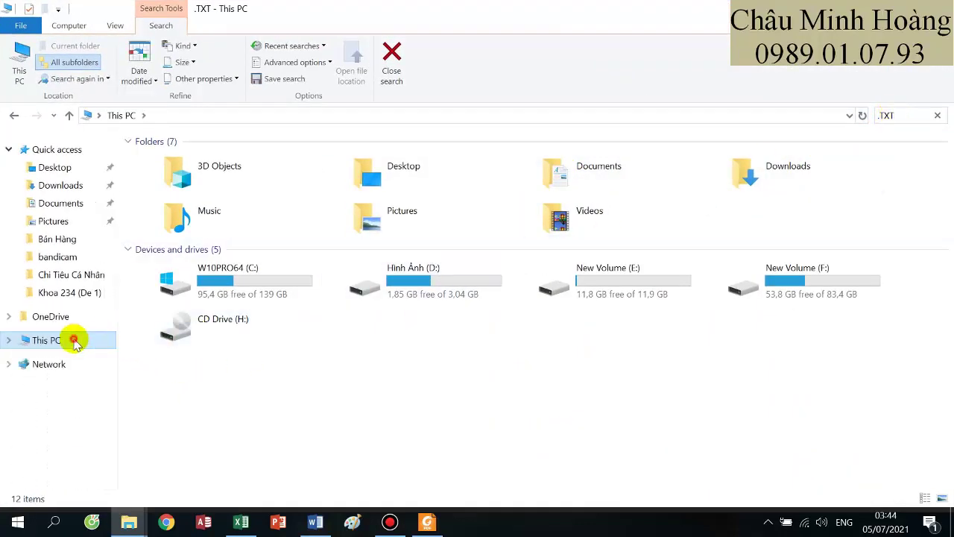
pyautogui.doubleClick(74, 340)
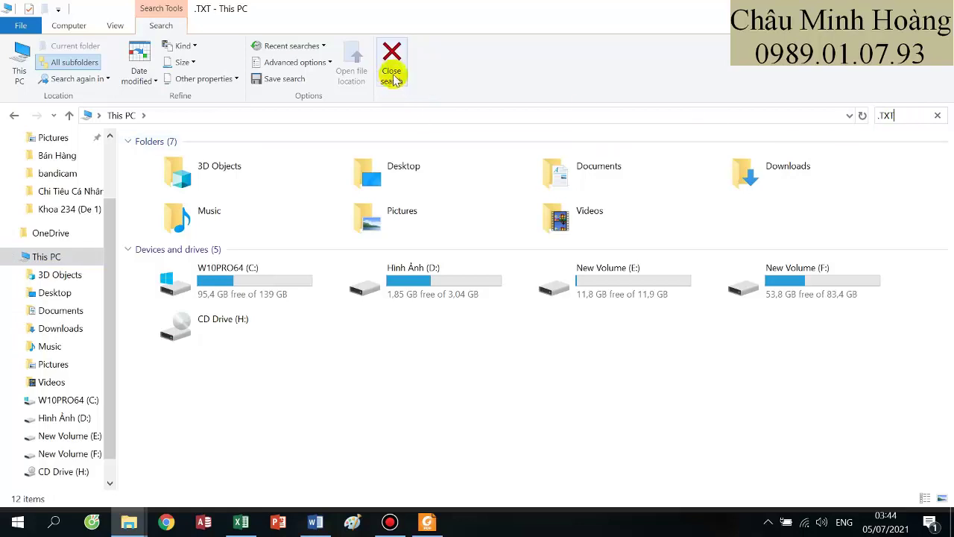
pyautogui.click(18, 67)
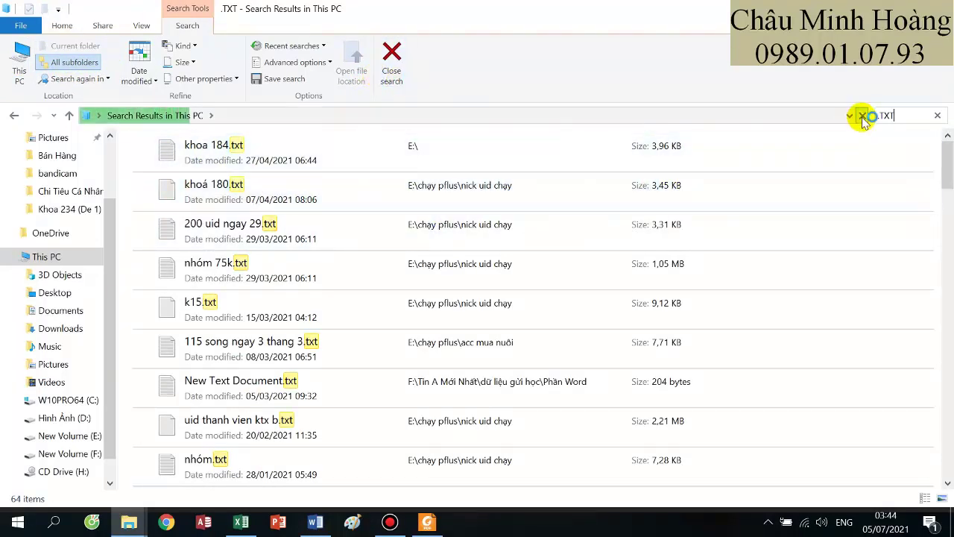
# - Copy khoa 184.txt and khoá 180.txt from the search results into the ROCKS folder in Documents
pyautogui.click(512, 187)
pyautogui.keyDown('shift'); pyautogui.click(472, 153); pyautogui.keyUp('shift')
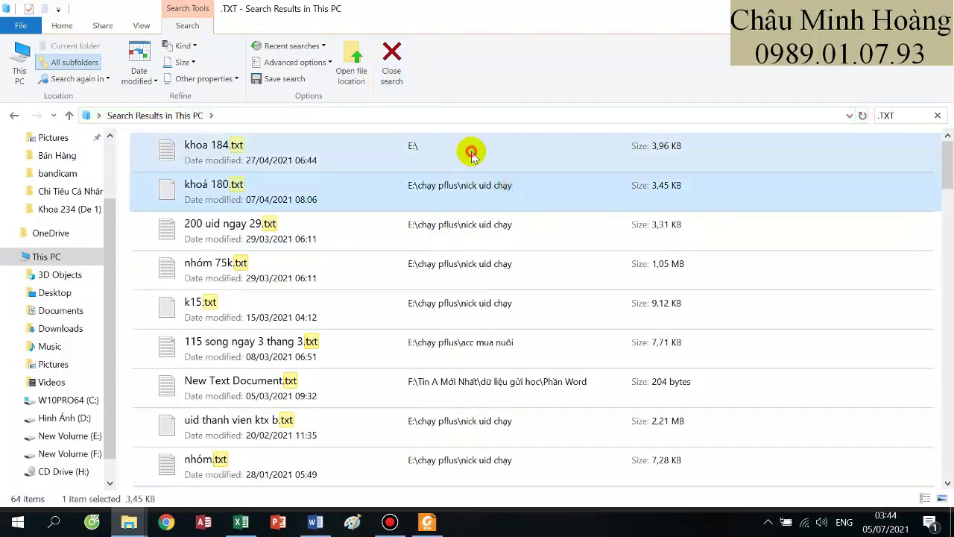
pyautogui.click(428, 523)
pyautogui.click(428, 523)
pyautogui.moveTo(129, 522)
pyautogui.click(33, 469)
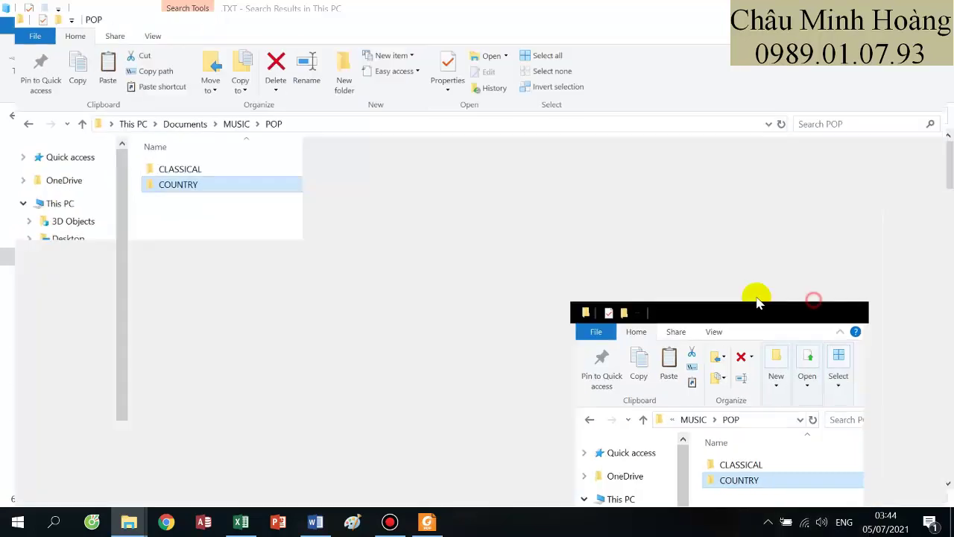
pyautogui.click(69, 118)
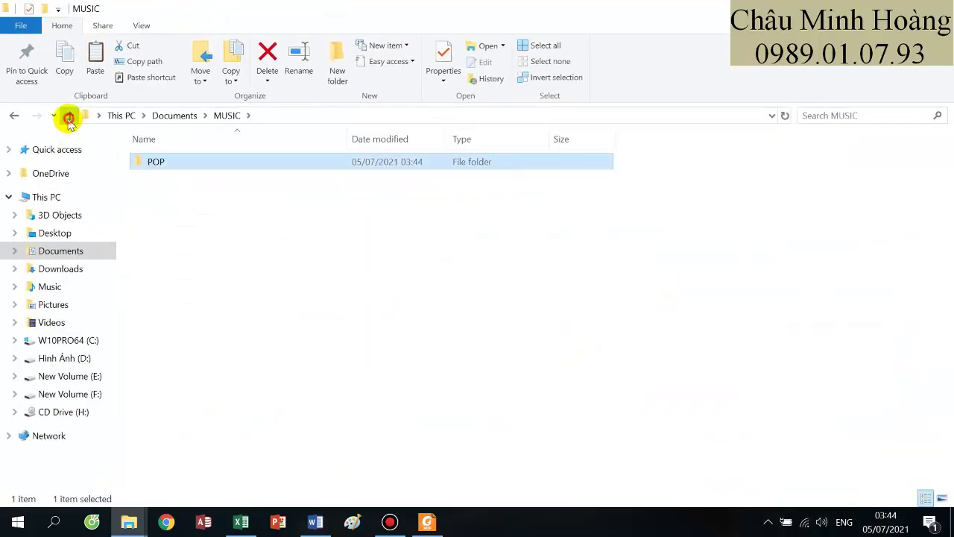
pyautogui.click(68, 117)
pyautogui.doubleClick(167, 178)
pyautogui.hotkey('ctrl', 'v')
# - Compress the ROCKS folder in Documents into a RAR archive named NENTM, as task 3 of the exam PDF requires
pyautogui.click(427, 522)
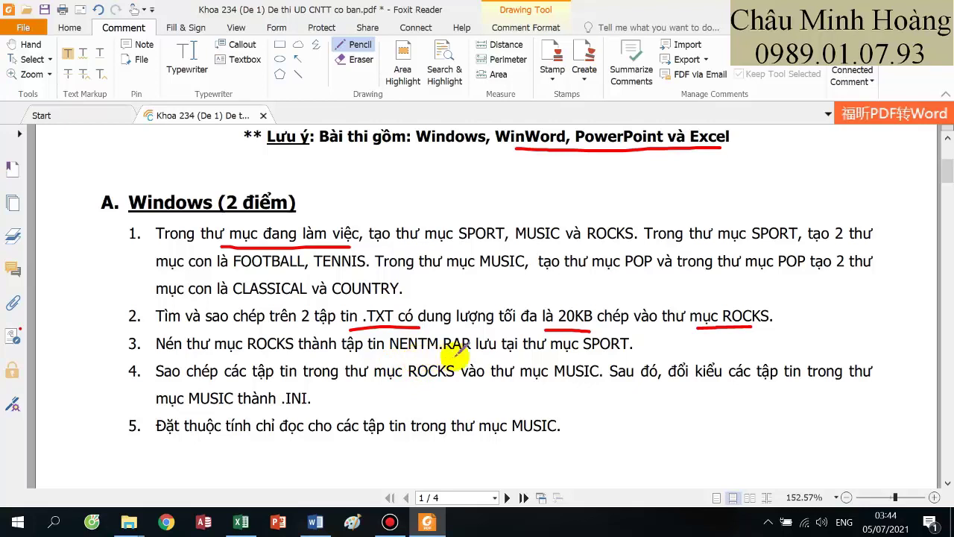
pyautogui.moveTo(134, 527)
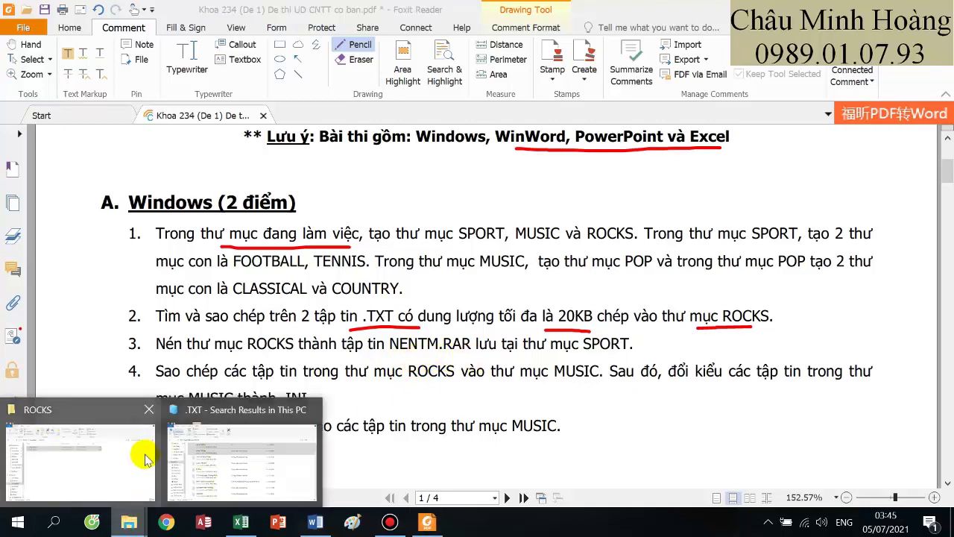
pyautogui.click(134, 453)
pyautogui.click(70, 115)
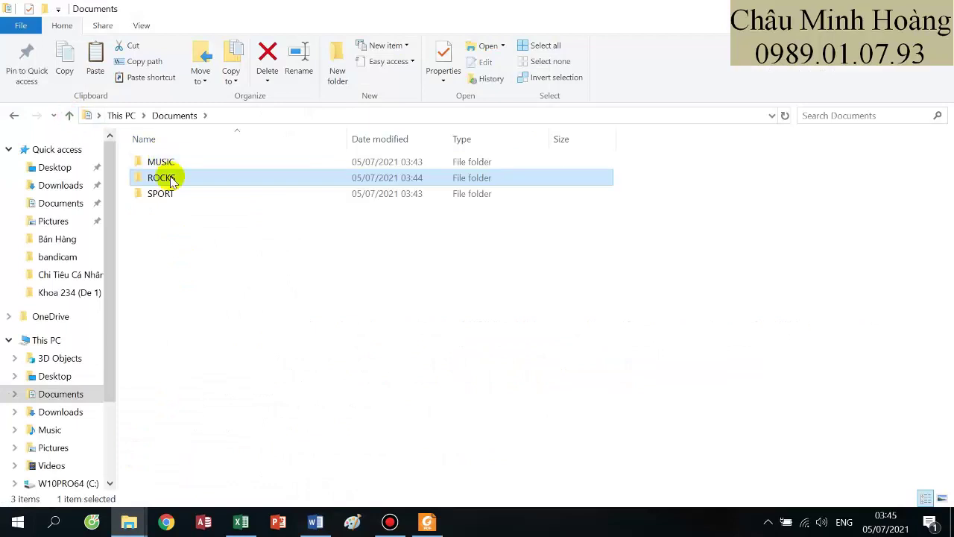
pyautogui.rightClick(166, 177)
pyautogui.click(236, 293)
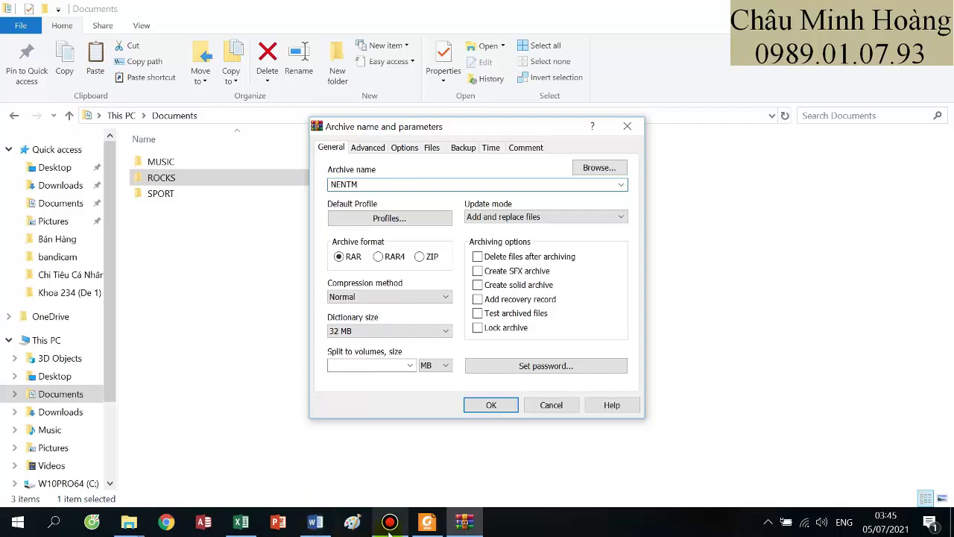
pyautogui.click(430, 524)
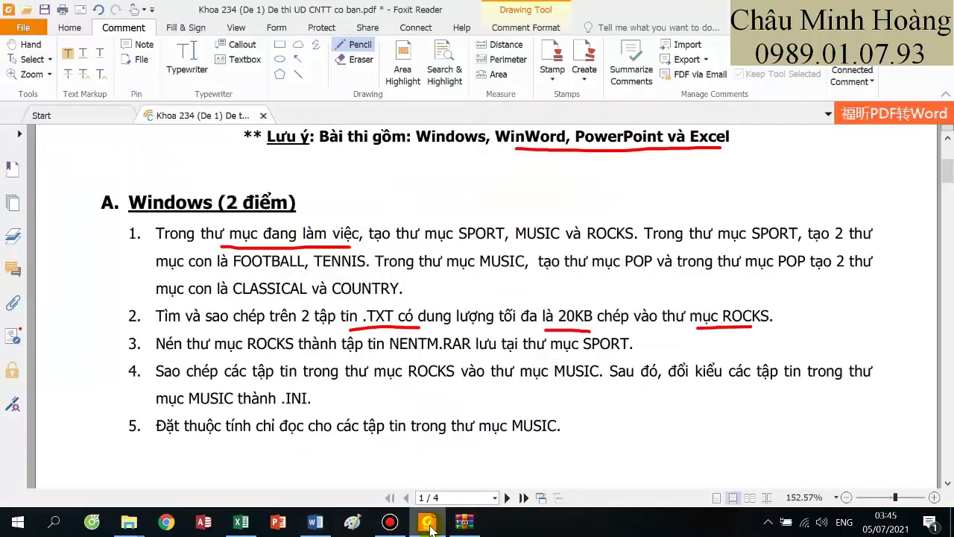
pyautogui.click(430, 526)
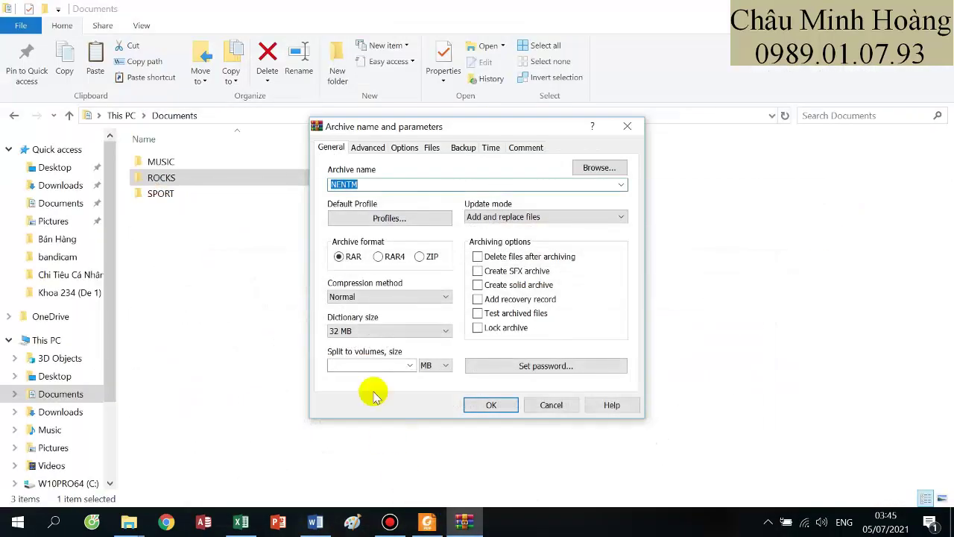
pyautogui.click(481, 405)
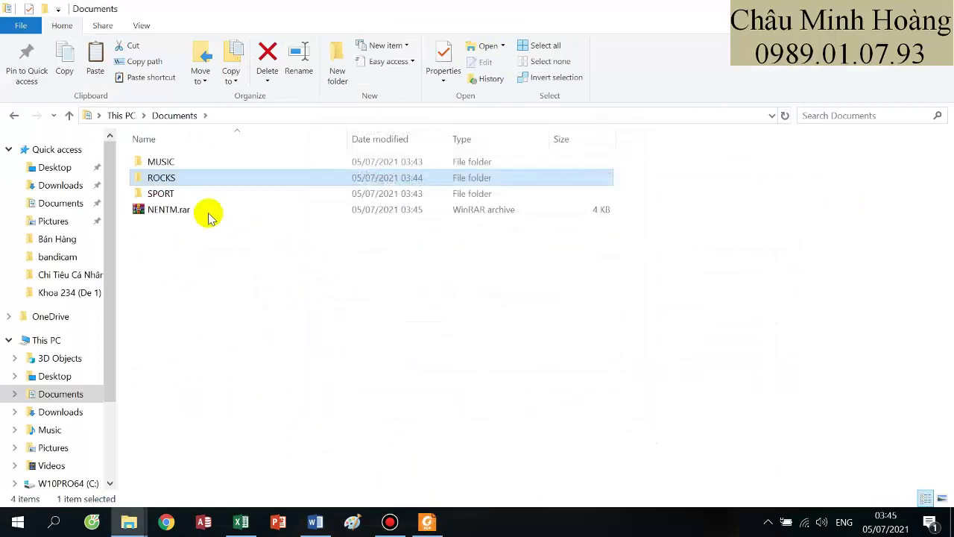
# - Move NENTM.rar from Documents into the SPORT folder
pyautogui.click(173, 209)
pyautogui.click(427, 524)
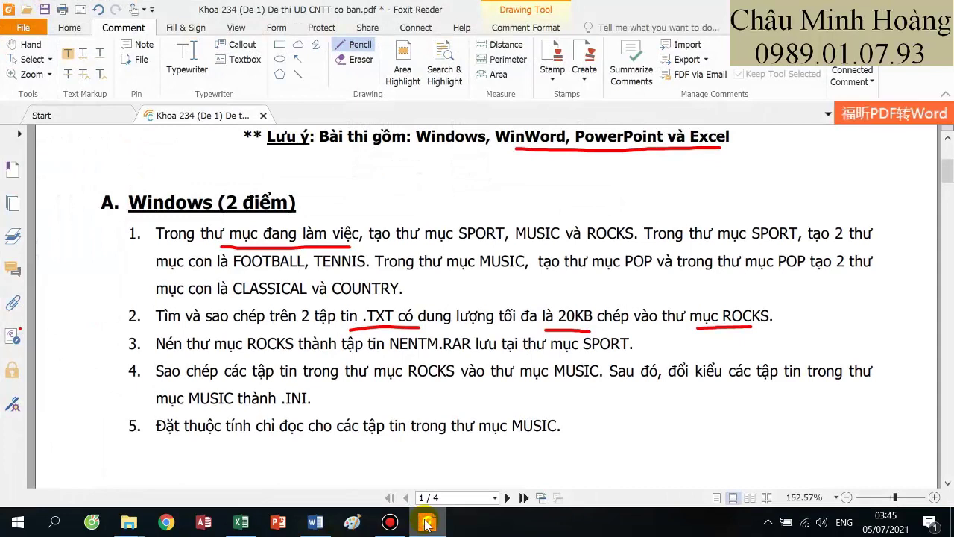
pyautogui.click(427, 525)
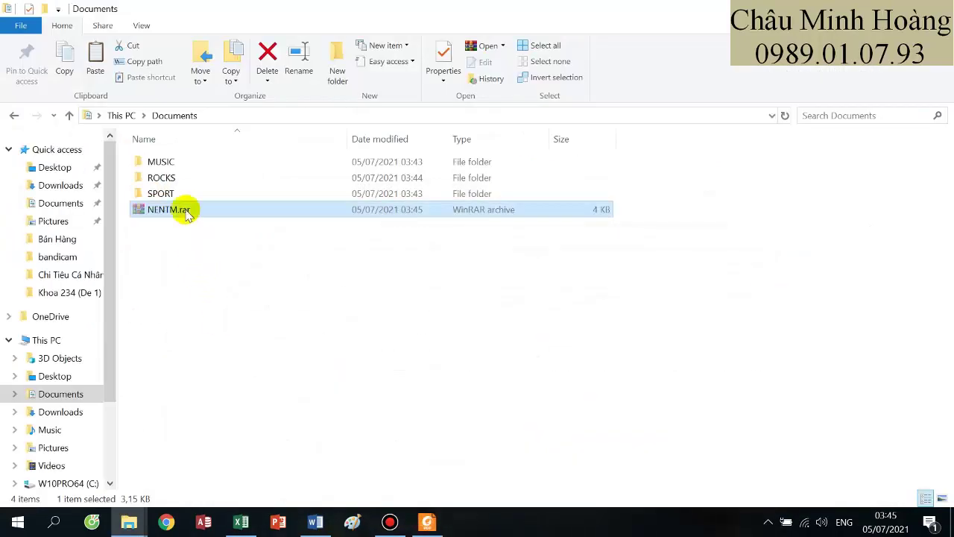
pyautogui.doubleClick(161, 194)
pyautogui.hotkey('ctrl', 'v')
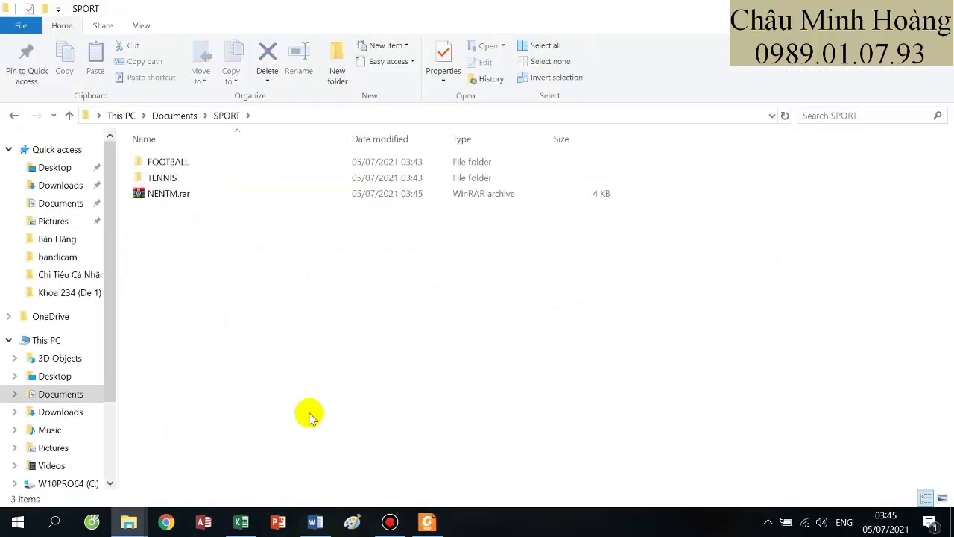
# - Copy khoá 180.txt and khoa 184.txt from the ROCKS folder into the MUSIC folder
pyautogui.click(428, 524)
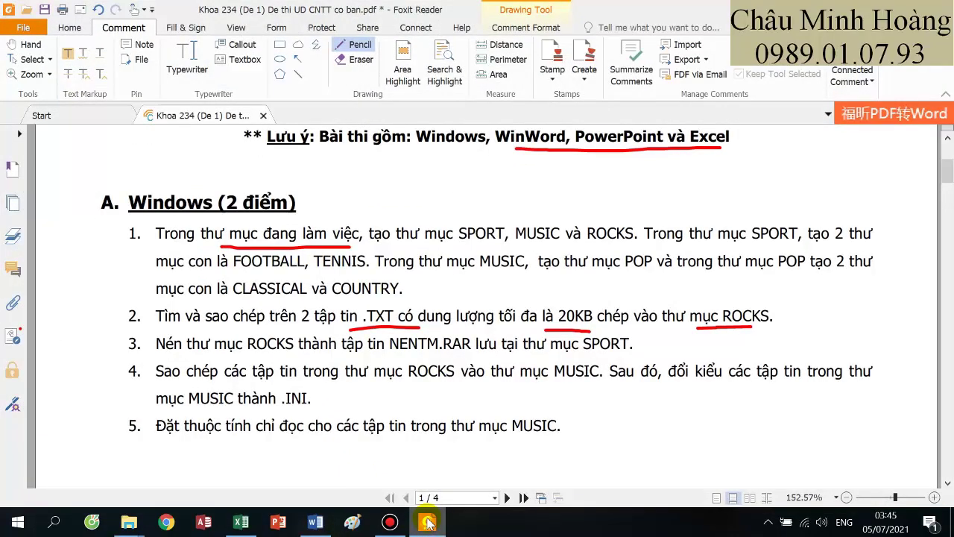
pyautogui.click(427, 524)
pyautogui.click(68, 115)
pyautogui.doubleClick(170, 179)
pyautogui.moveTo(225, 228); pyautogui.dragTo(206, 160)
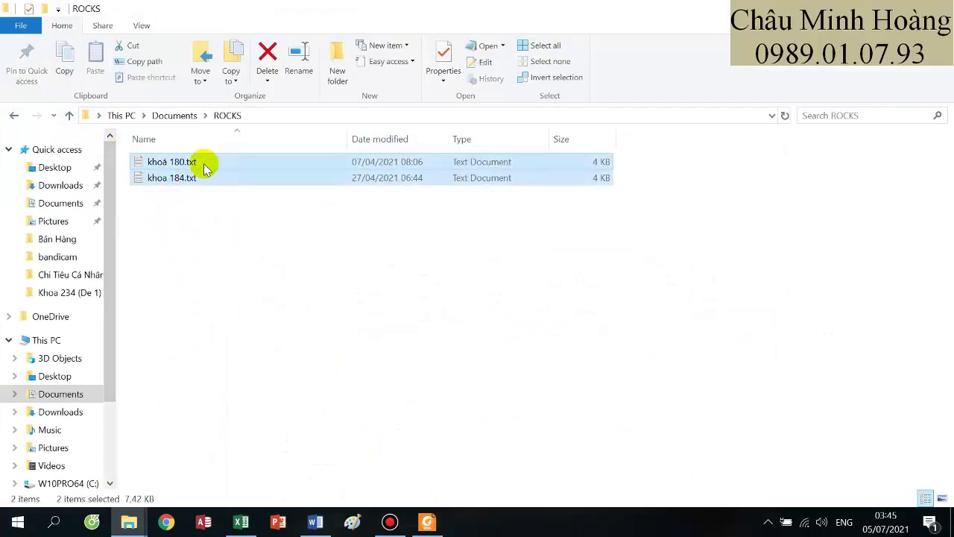
pyautogui.click(68, 115)
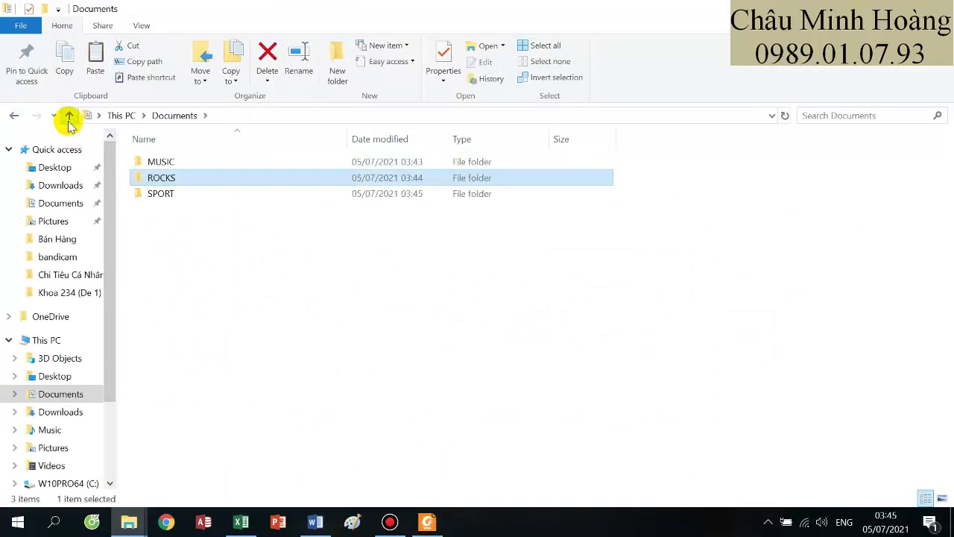
pyautogui.click(185, 162)
pyautogui.doubleClick(185, 162)
pyautogui.hotkey('ctrl', 'v')
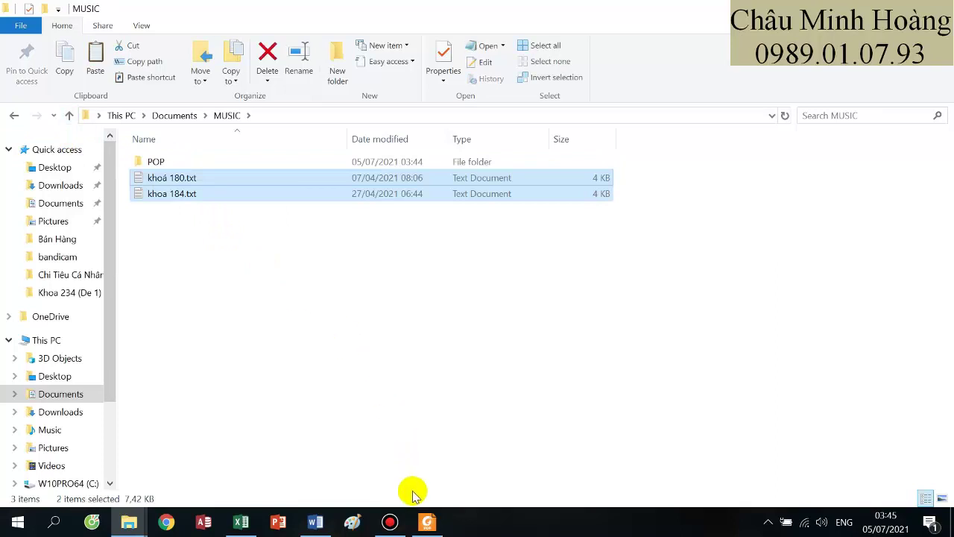
# - Rename khoa 184.txt in the MUSIC folder to khoa 184.INI and accept the extension change
pyautogui.click(427, 521)
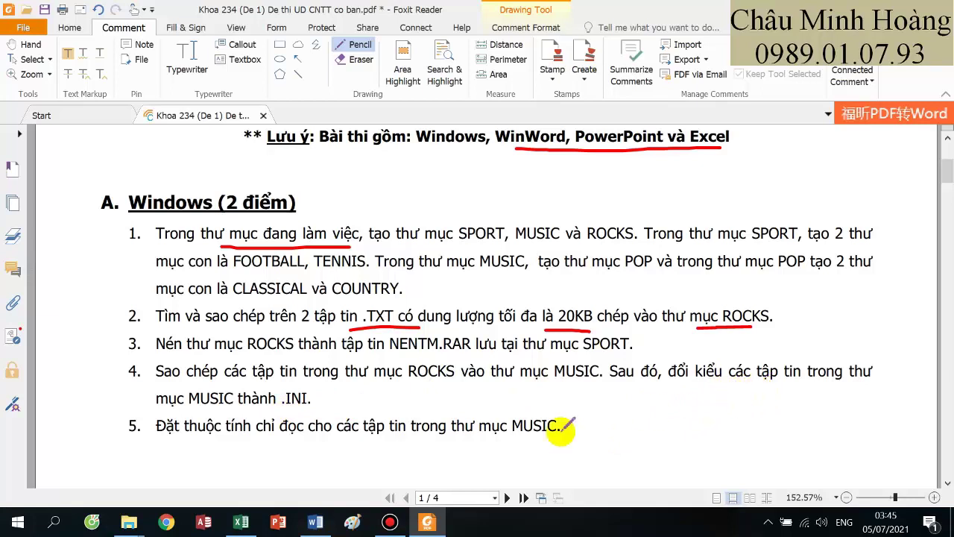
pyautogui.moveTo(128, 526)
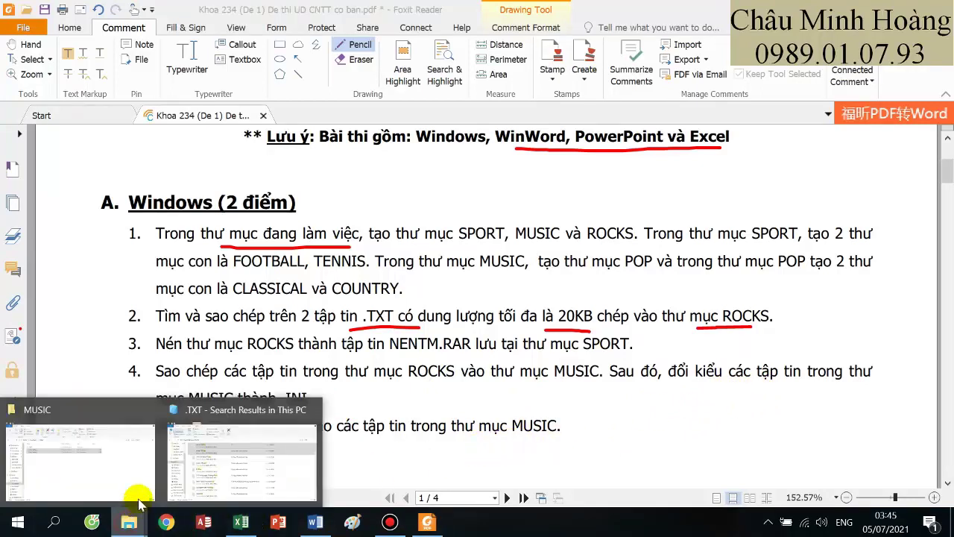
pyautogui.click(97, 481)
pyautogui.rightClick(181, 202)
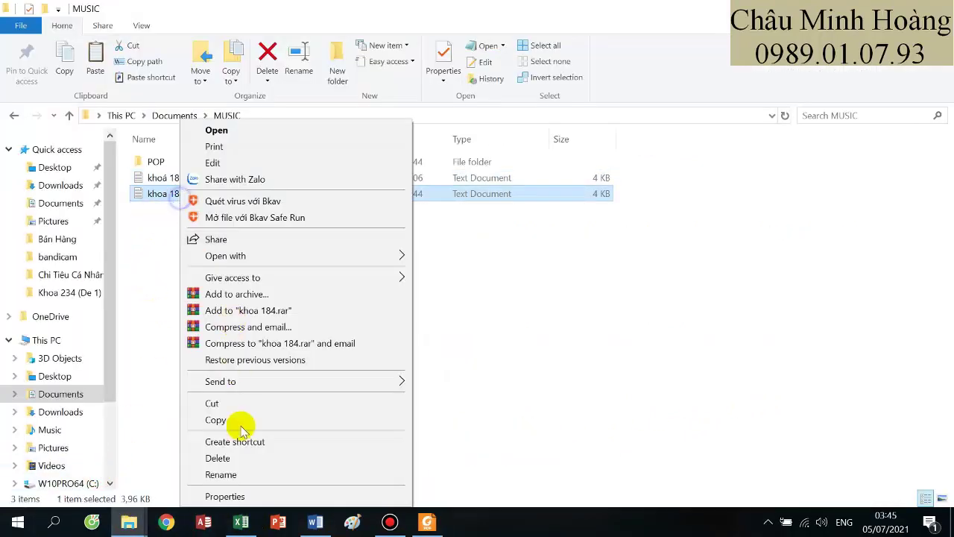
pyautogui.click(245, 472)
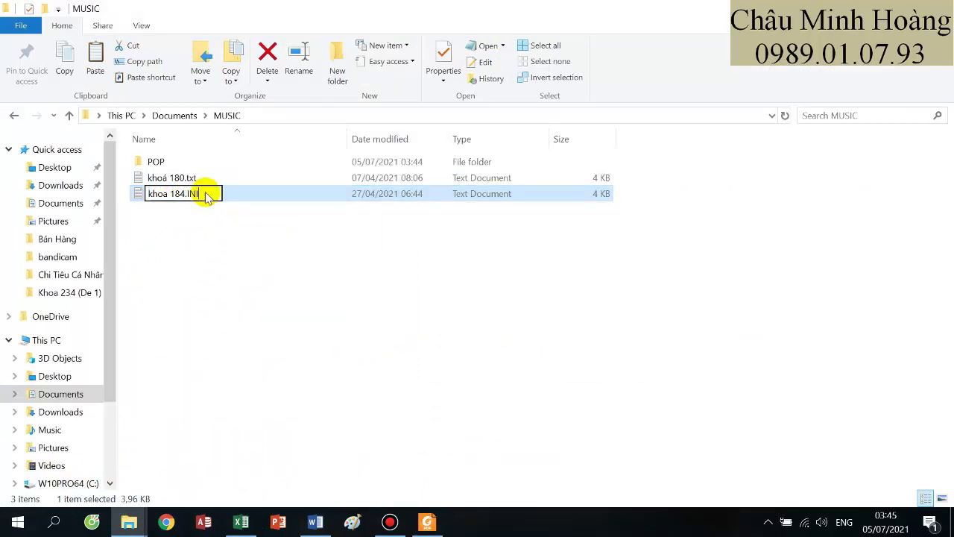
pyautogui.press('Return')
pyautogui.click(546, 271)
# - Rename khoá 180.txt in the MUSIC folder to khoá 180.INI and accept the extension change
pyautogui.click(197, 179)
pyautogui.rightClick(196, 177)
pyautogui.click(241, 473)
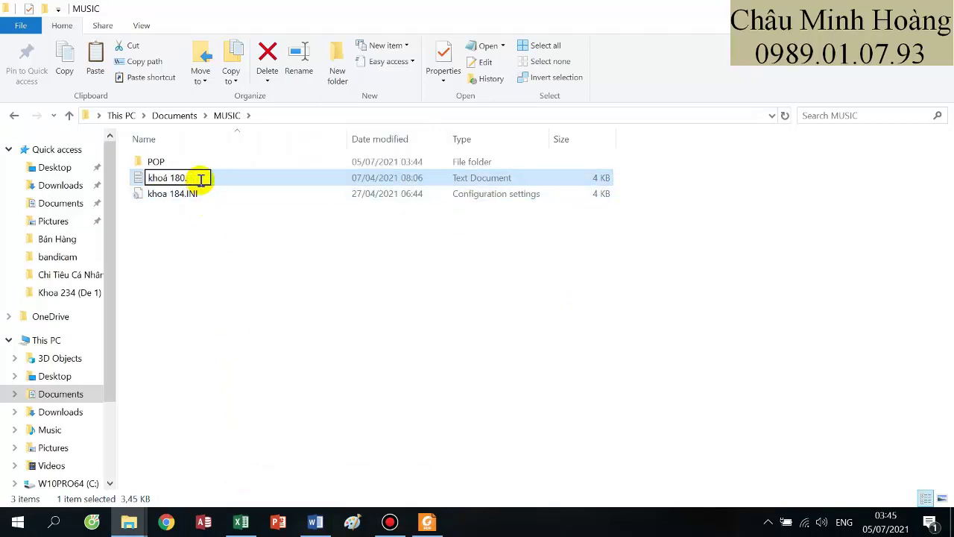
pyautogui.write('INI')
pyautogui.press('Return')
pyautogui.press('Return')
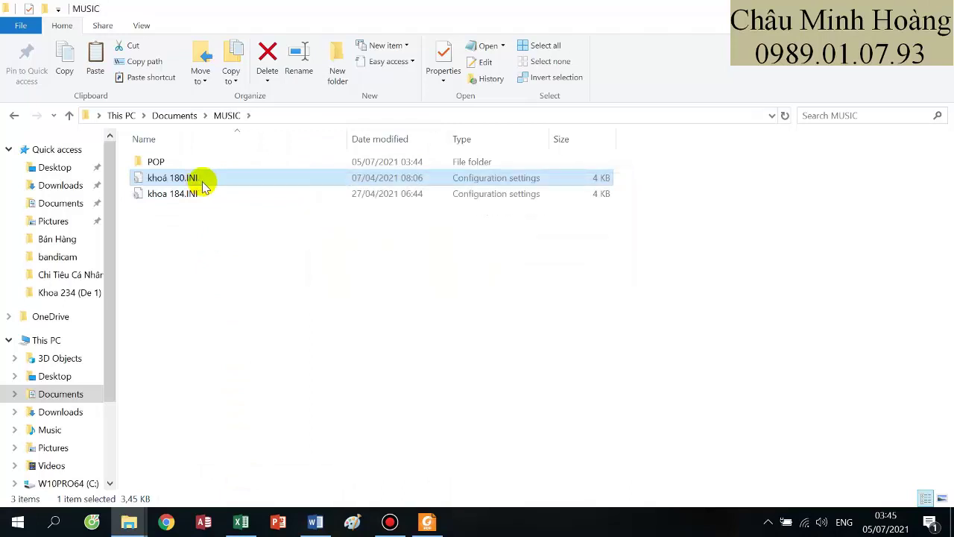
# - Switch to the exam PDF in Foxit Reader, underline task 5 with the pencil, and return to File Explorer
pyautogui.click(427, 523)
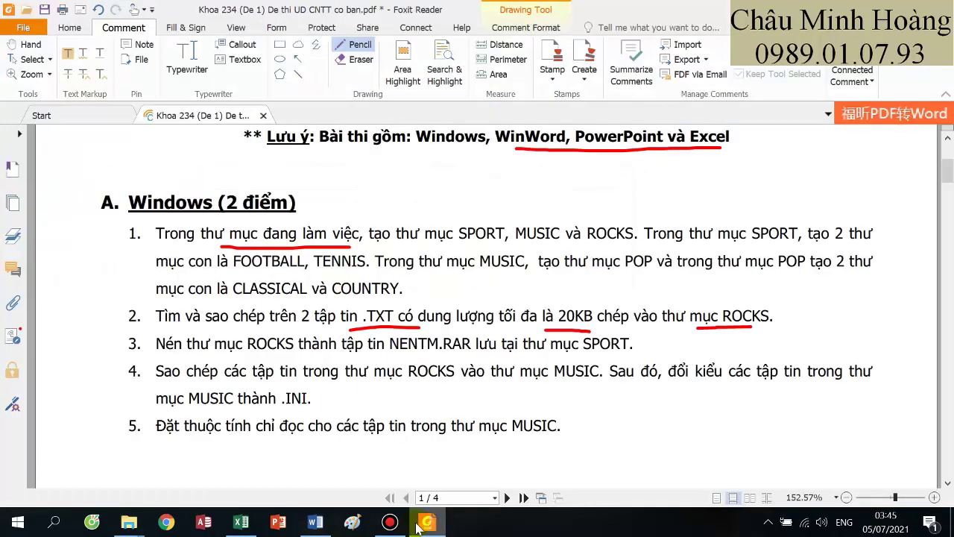
pyautogui.moveTo(285, 452); pyautogui.dragTo(554, 449)
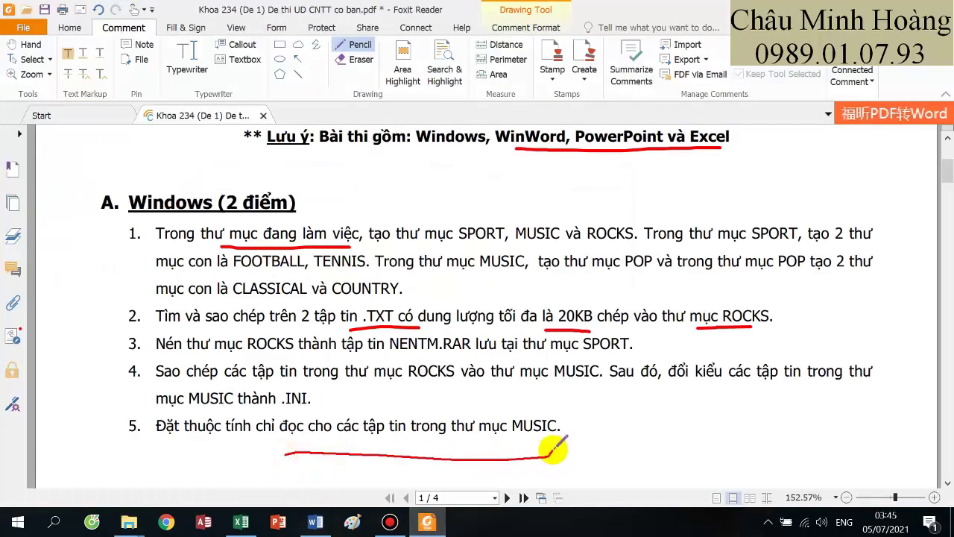
pyautogui.click(431, 530)
# - Set the Read-only attribute on khoá 180.INI and khoa 184.INI in the MUSIC folder
pyautogui.moveTo(252, 192); pyautogui.dragTo(252, 181)
pyautogui.rightClick(251, 181)
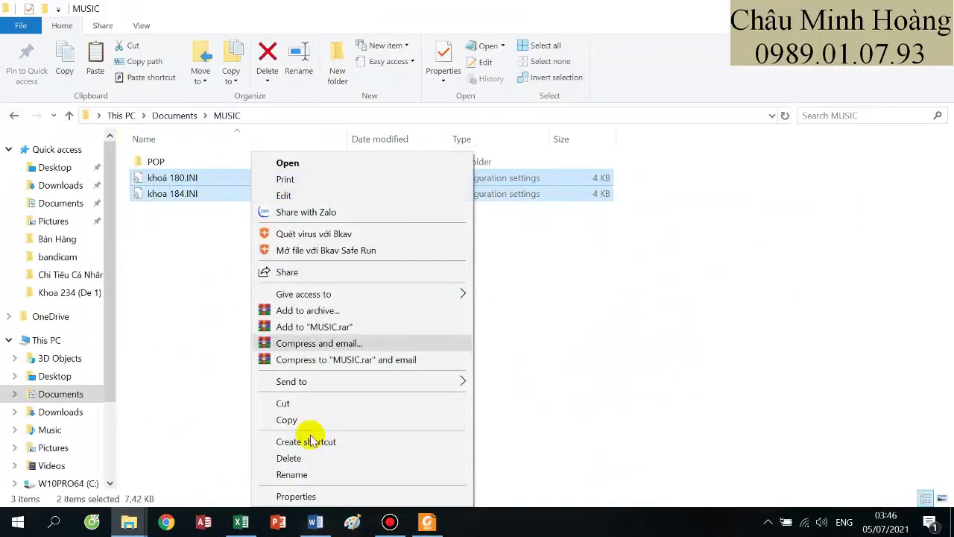
pyautogui.click(296, 496)
pyautogui.click(331, 312)
pyautogui.click(492, 487)
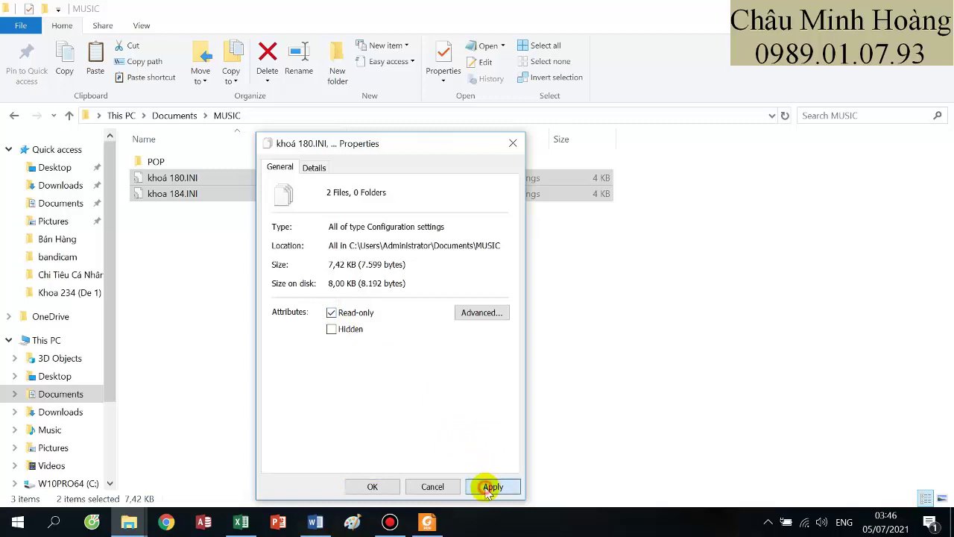
pyautogui.click(368, 486)
# - Switch to the exam PDF in Foxit Reader and draw a pencil arc over the arched title in the Word section
pyautogui.click(427, 522)
pyautogui.scroll(-5, 477, 403)
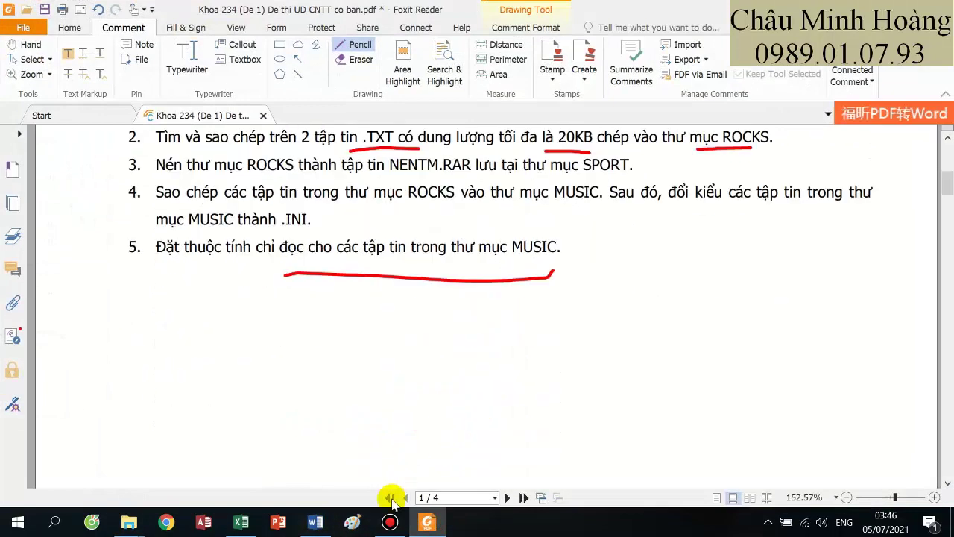
pyautogui.click(389, 522)
pyautogui.click(389, 522)
pyautogui.scroll(-15, 477, 417)
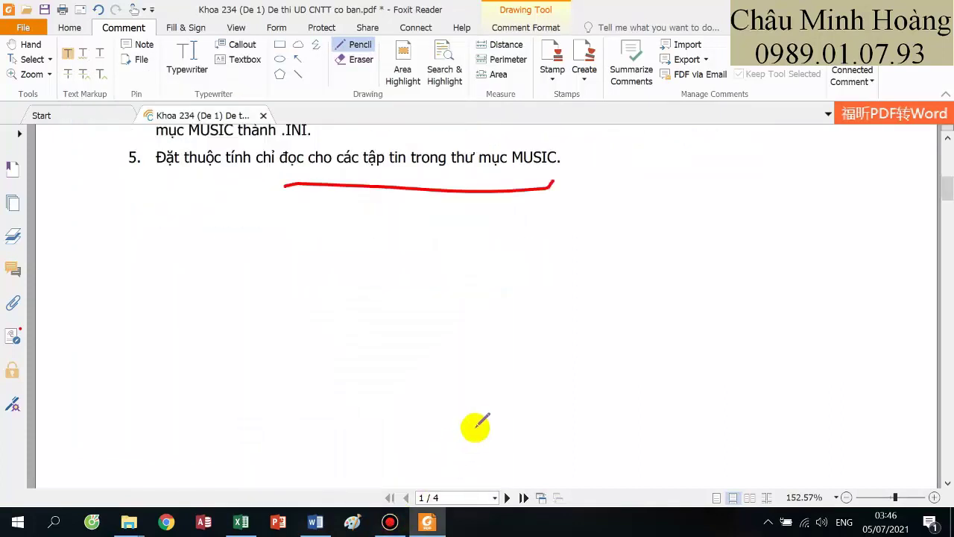
pyautogui.scroll(-5, 512, 405)
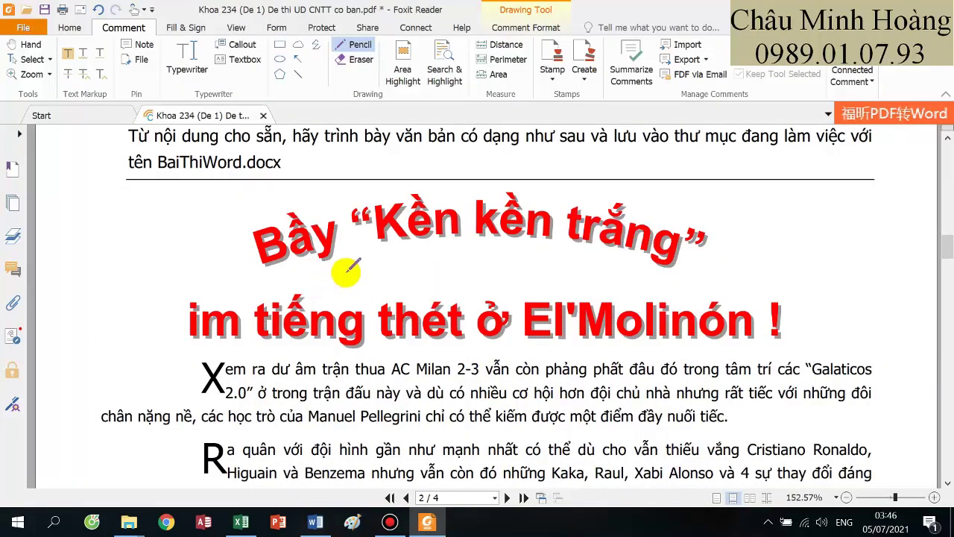
pyautogui.scroll(-1, 363, 282)
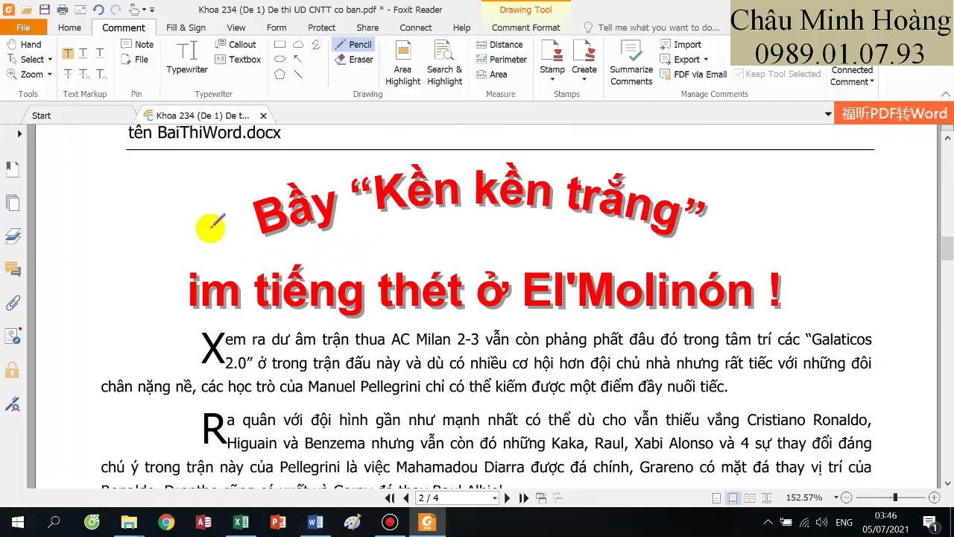
pyautogui.moveTo(207, 225); pyautogui.dragTo(634, 185)
pyautogui.moveTo(695, 207); pyautogui.dragTo(773, 268)
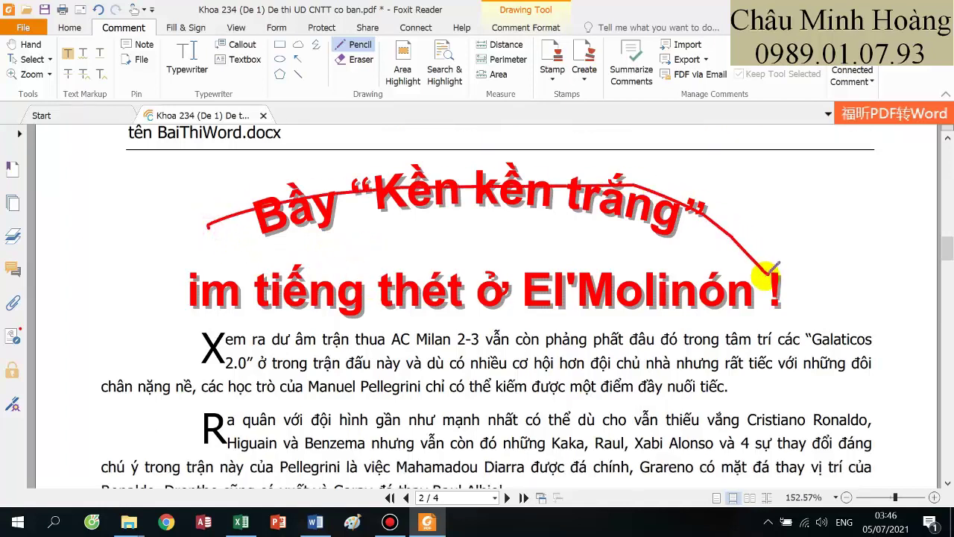
pyautogui.scroll(-2, 520, 326)
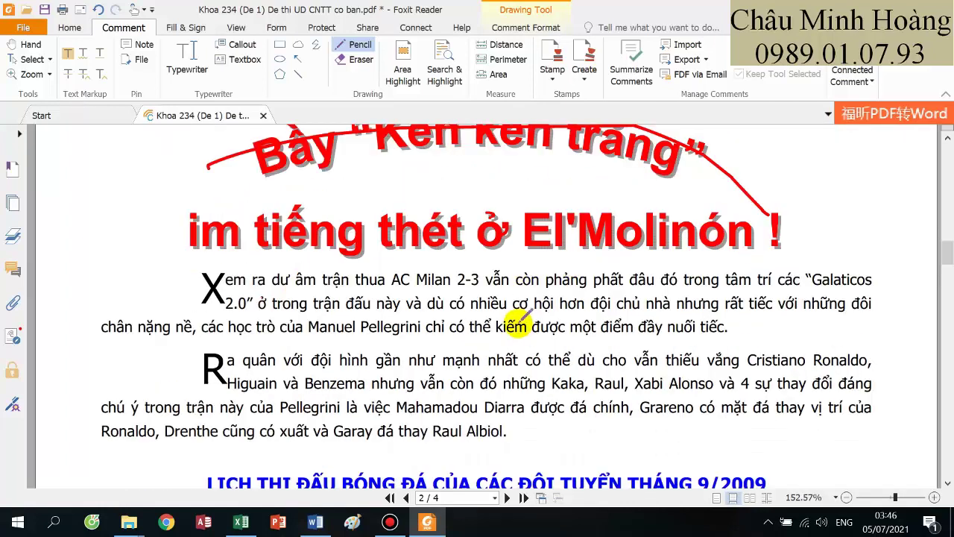
# - Switch to Word and turn the title line of Khoa 234 (De 1) Word Ban goc.docx into white WordArt with a red outline
pyautogui.click(320, 526)
pyautogui.moveTo(223, 224); pyautogui.dragTo(470, 225)
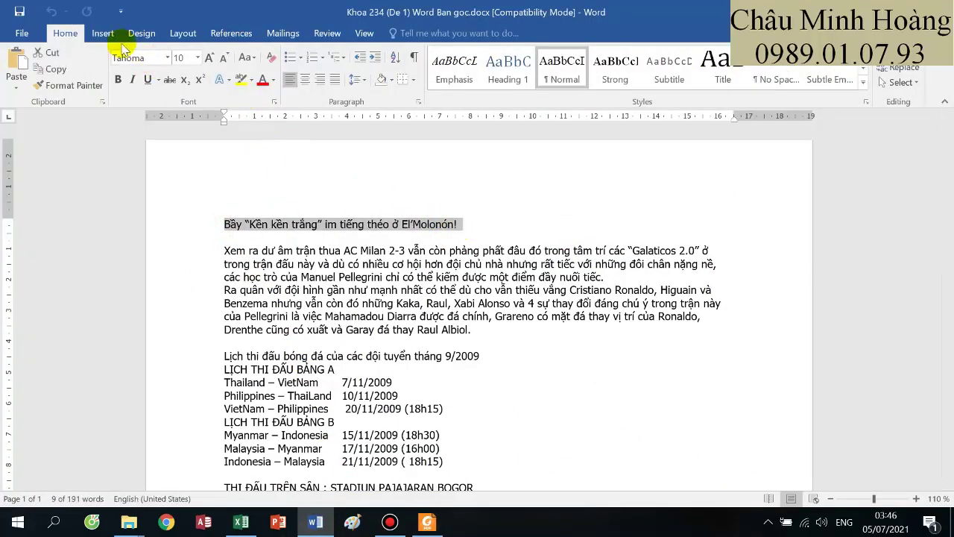
pyautogui.click(103, 32)
pyautogui.click(727, 66)
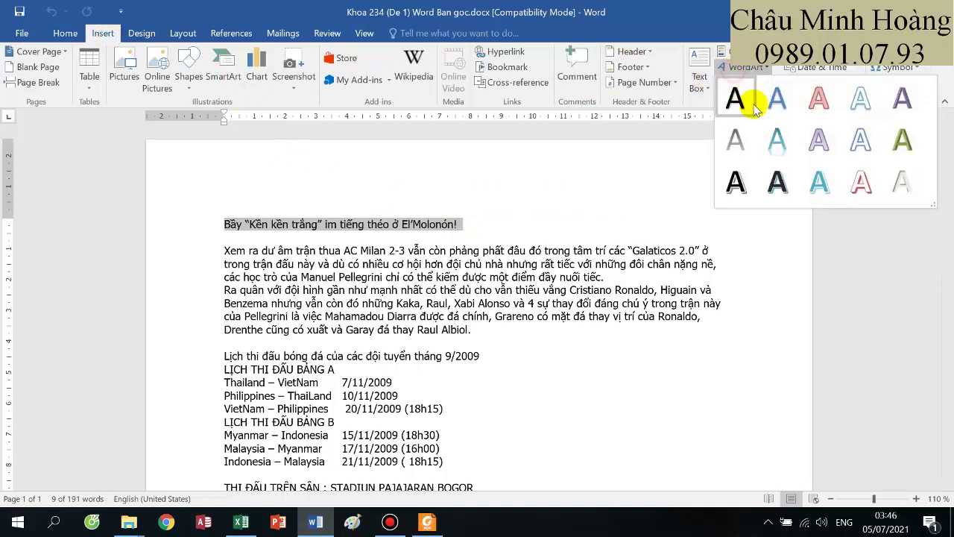
pyautogui.click(849, 179)
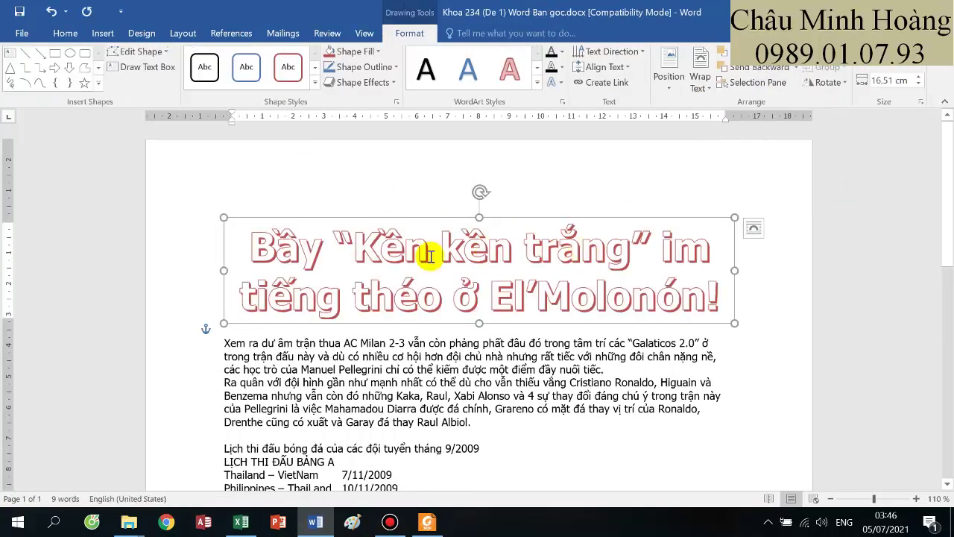
# - Check the title's shape in the exam PDF and try the upward chevron Transform warp on the title WordArt
pyautogui.moveTo(252, 246); pyautogui.dragTo(710, 255)
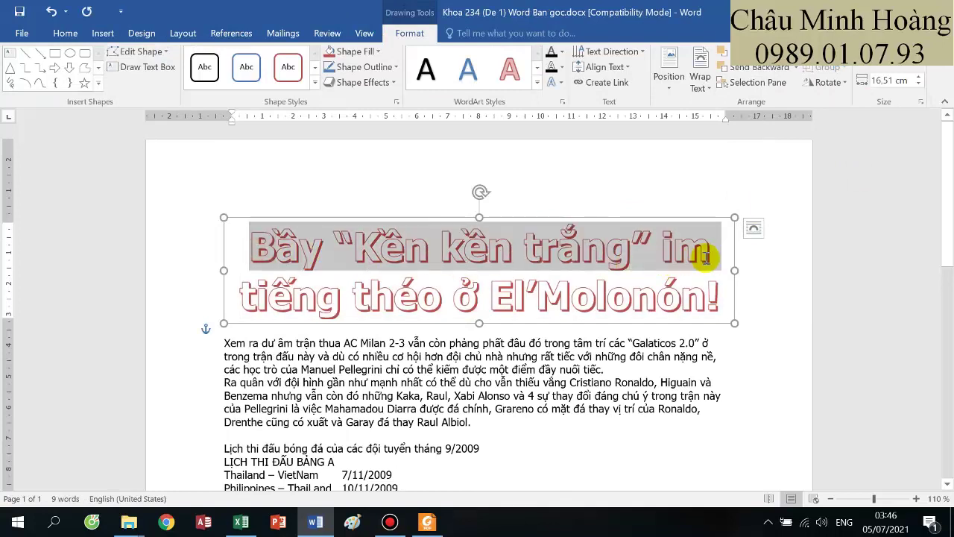
pyautogui.click(427, 522)
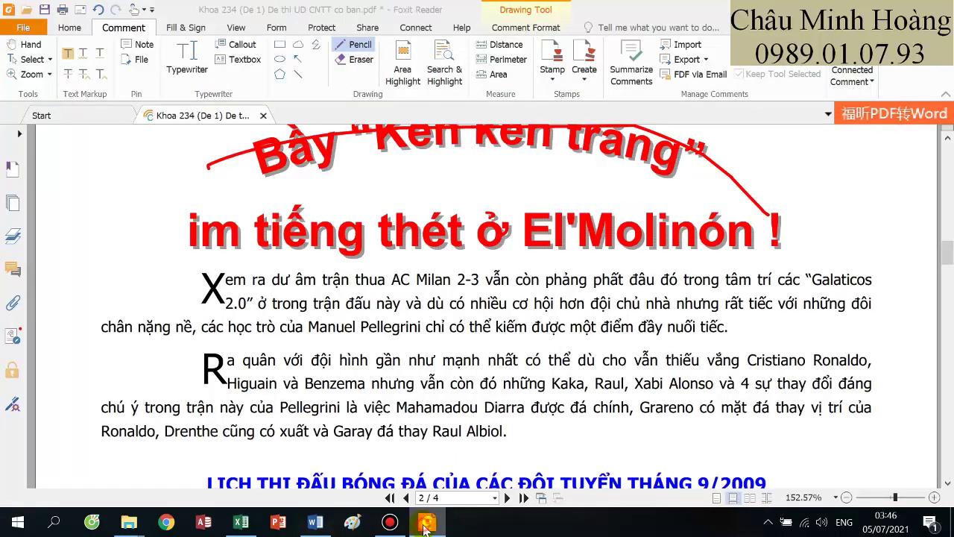
pyautogui.click(425, 524)
pyautogui.moveTo(249, 242); pyautogui.dragTo(642, 246)
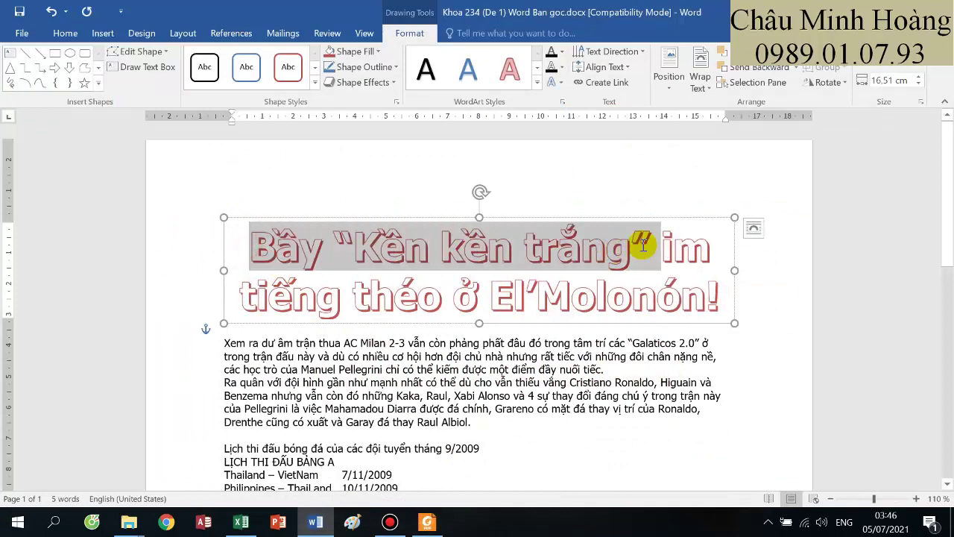
pyautogui.click(556, 82)
pyautogui.moveTo(598, 260)
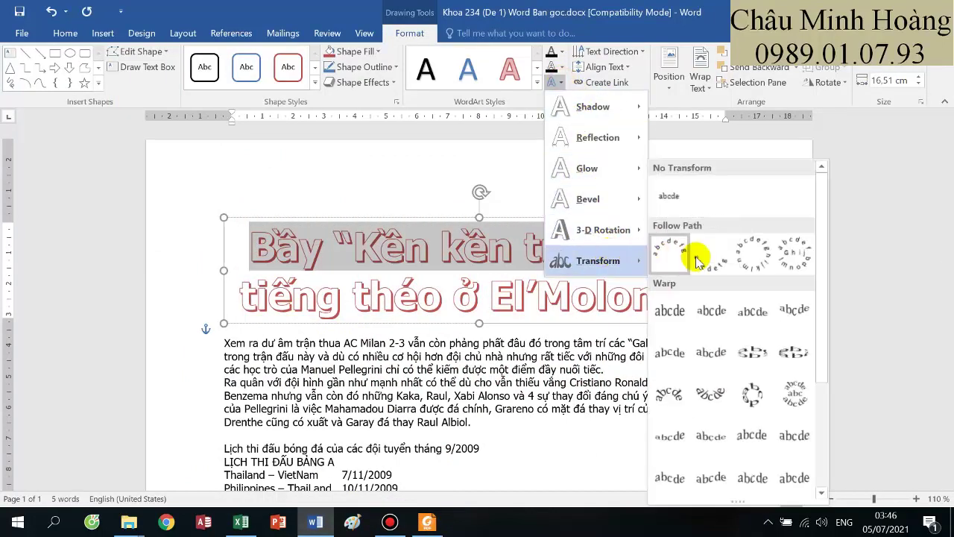
pyautogui.click(673, 358)
pyautogui.scroll(-2, 560, 307)
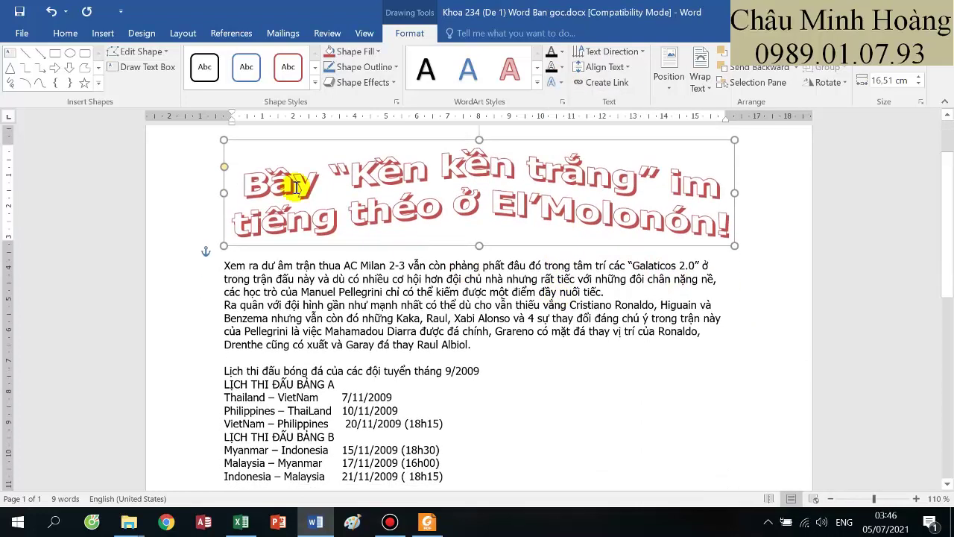
# - Select the whole title WordArt text and apply the three-line circular button Transform warp to it
pyautogui.click(246, 176)
pyautogui.moveTo(257, 179); pyautogui.dragTo(723, 213)
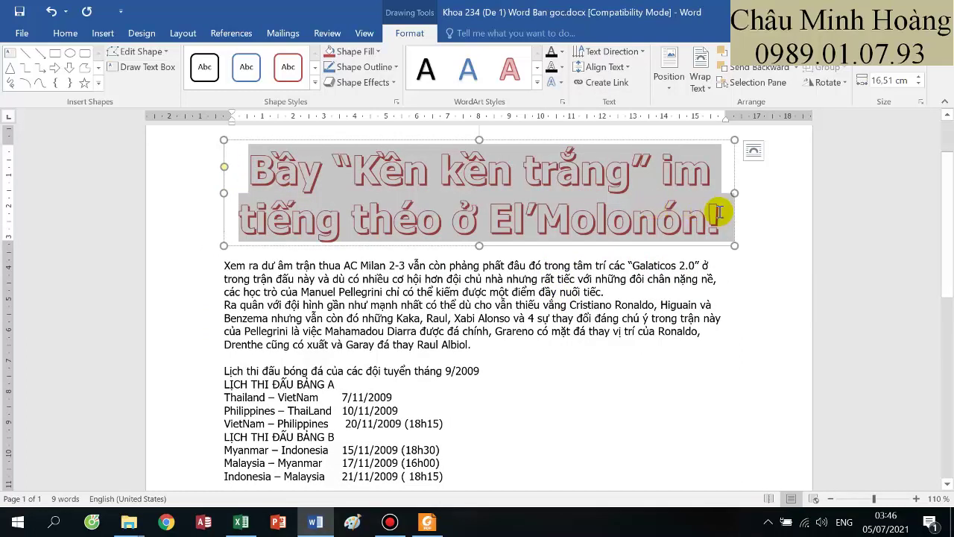
pyautogui.click(552, 82)
pyautogui.moveTo(596, 260)
pyautogui.scroll(-3, 759, 353)
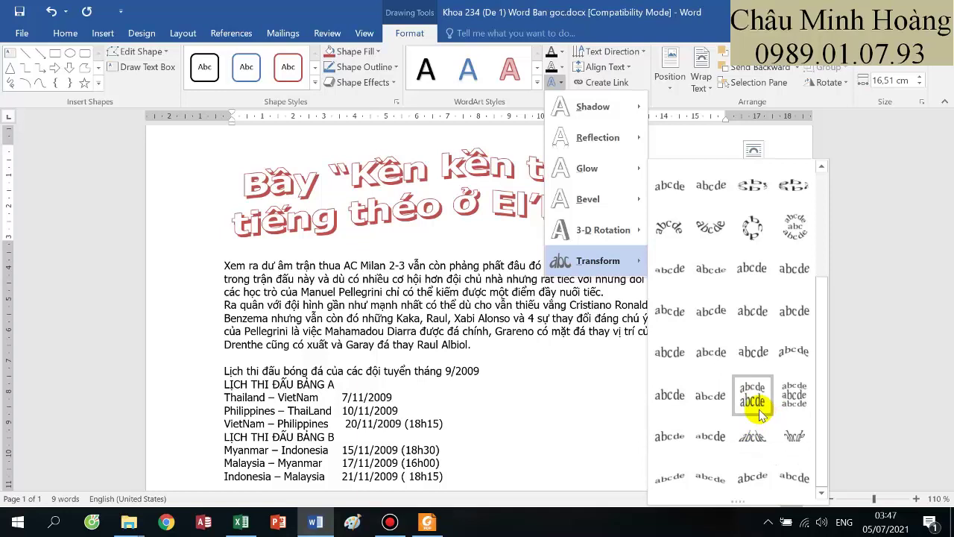
pyautogui.click(798, 231)
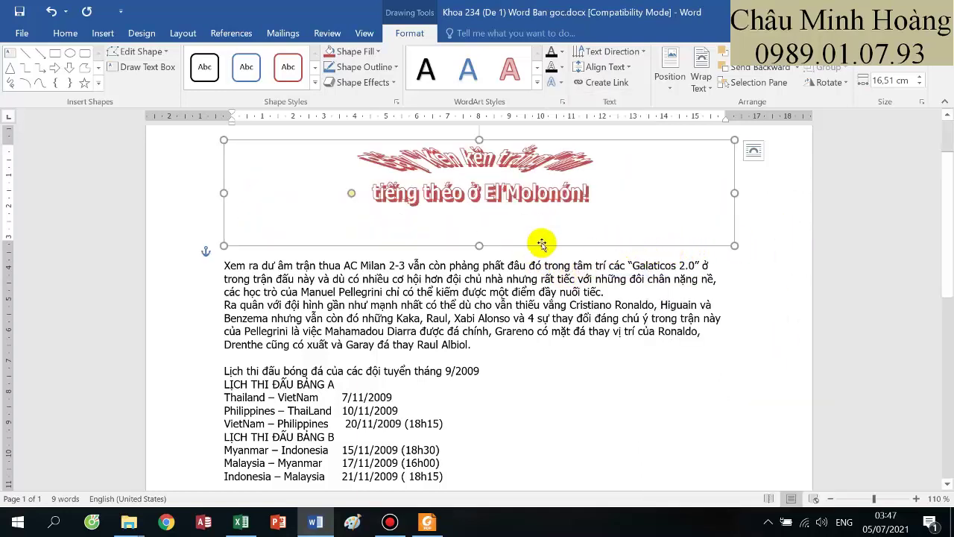
# - Compare the title WordArt with the arched title in the exam PDF and review the available Transform effects
pyautogui.click(426, 521)
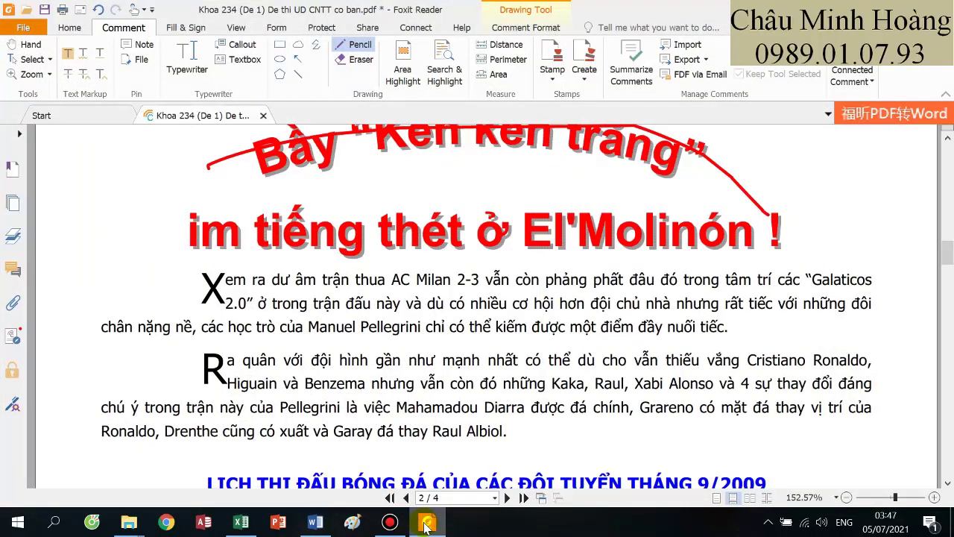
pyautogui.scroll(1, 475, 438)
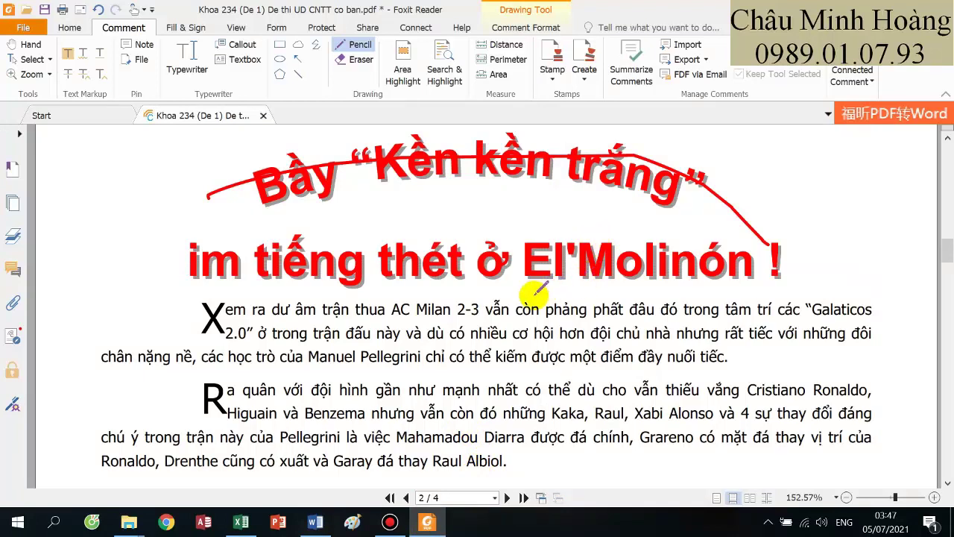
pyautogui.click(428, 522)
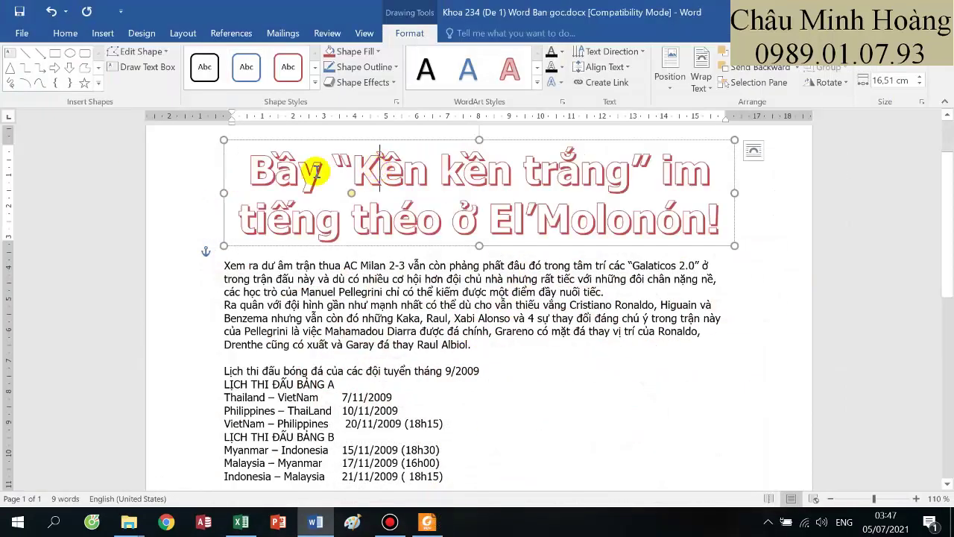
pyautogui.moveTo(249, 166); pyautogui.dragTo(722, 213)
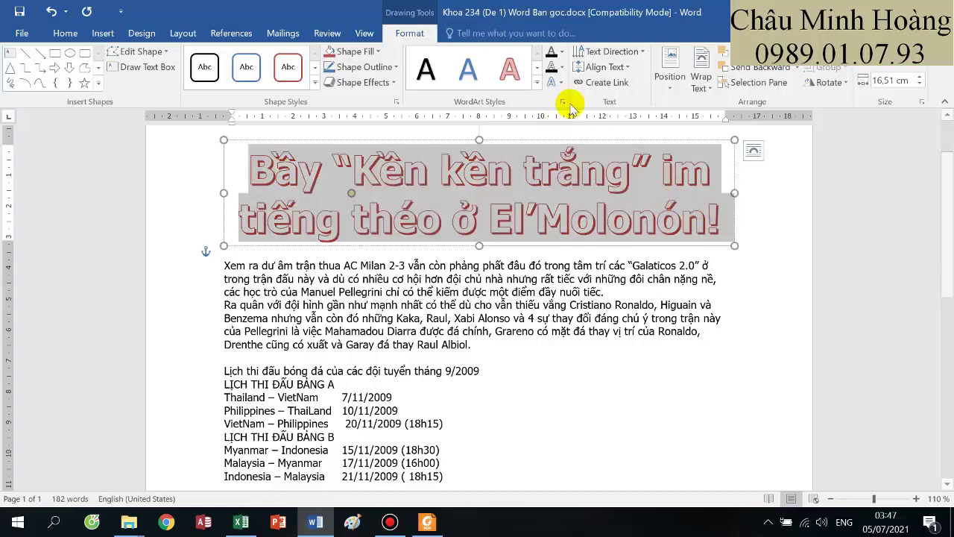
pyautogui.click(553, 82)
pyautogui.moveTo(601, 260)
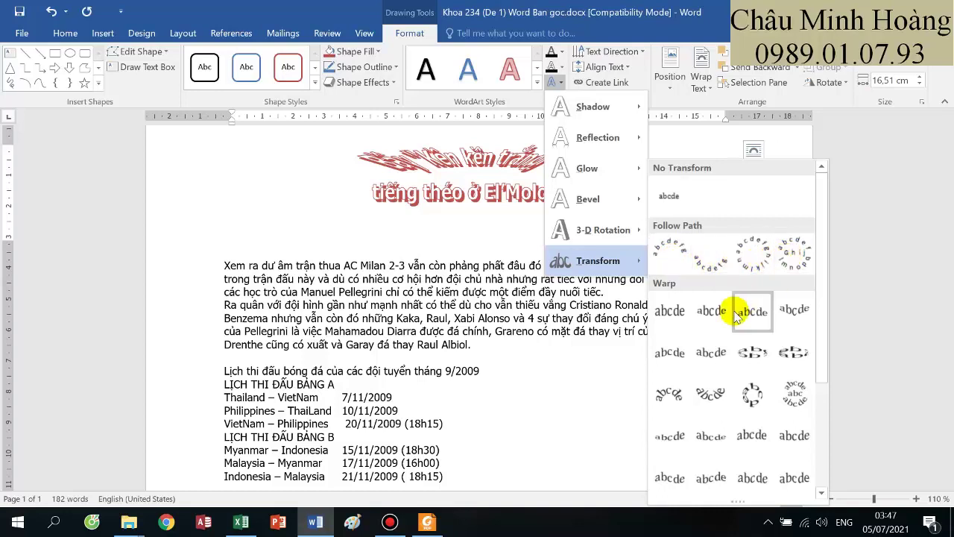
pyautogui.scroll(-3, 790, 403)
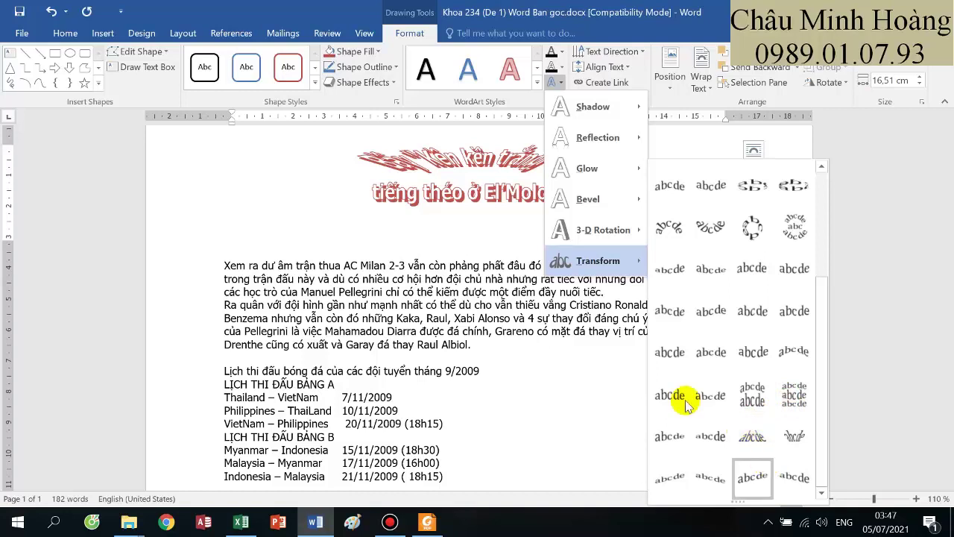
pyautogui.click(66, 33)
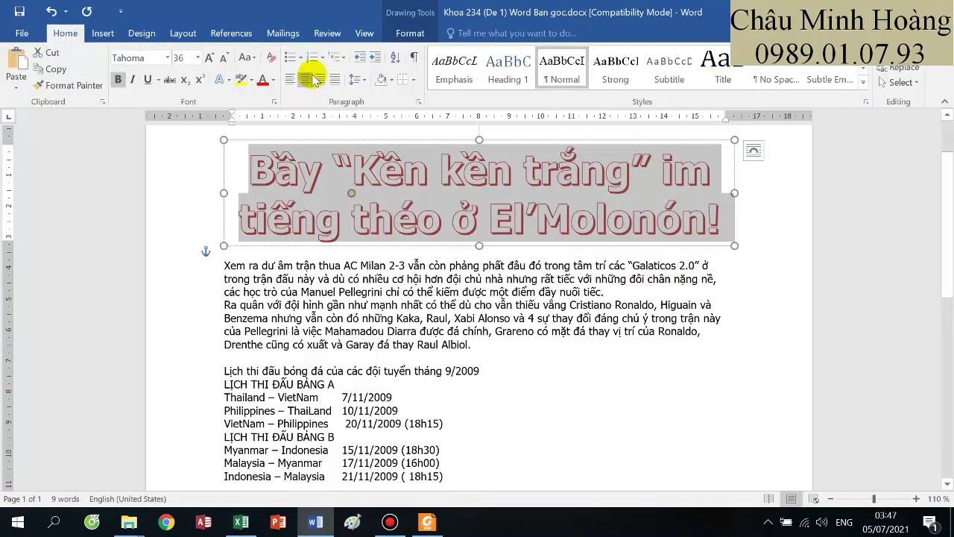
# - Try to create a new blue-outlined WordArt from the selected title text and remove the earlier red one
pyautogui.click(102, 33)
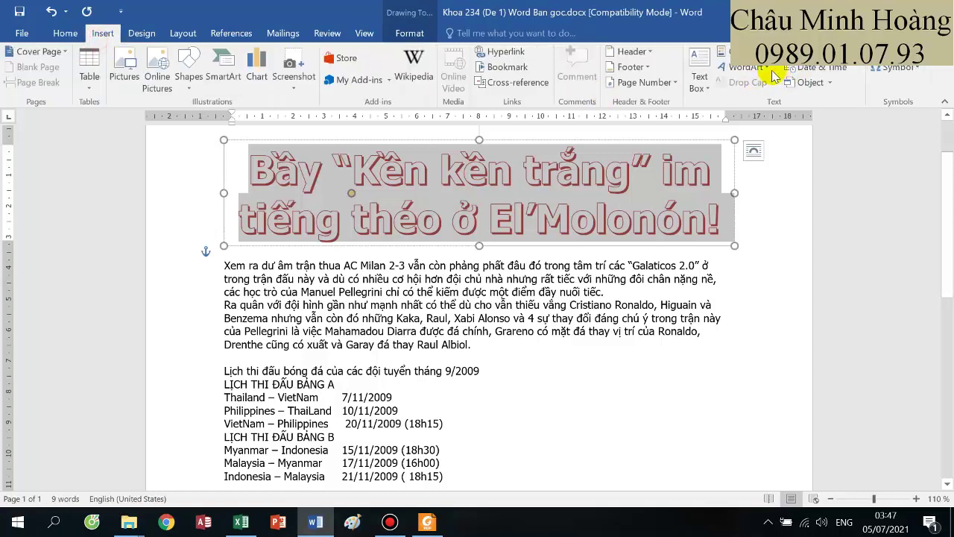
pyautogui.click(745, 67)
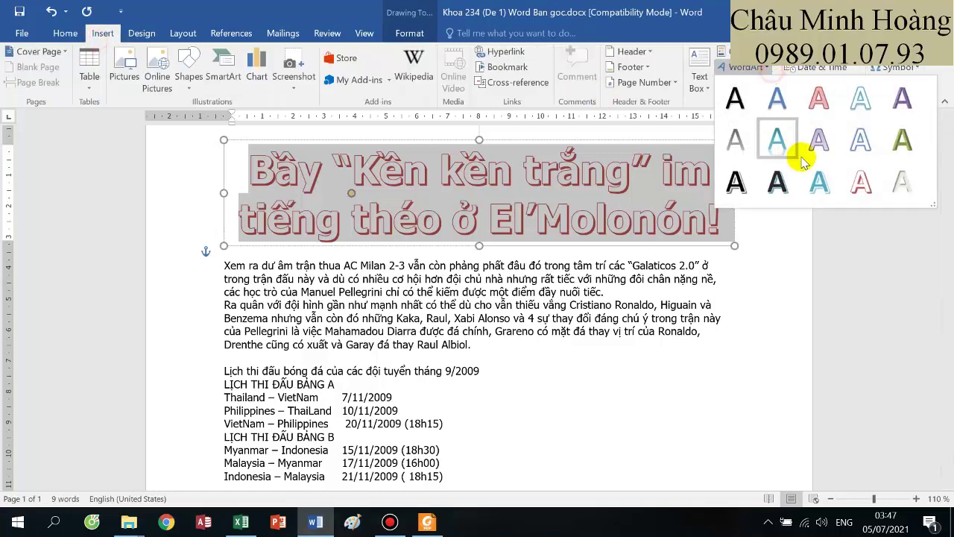
pyautogui.click(861, 181)
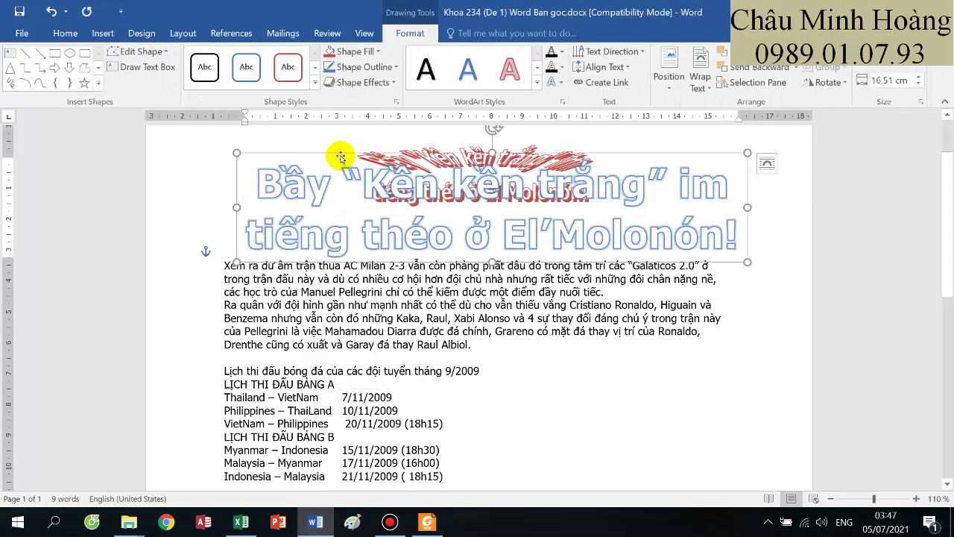
pyautogui.moveTo(340, 163); pyautogui.dragTo(360, 143)
pyautogui.click(360, 143)
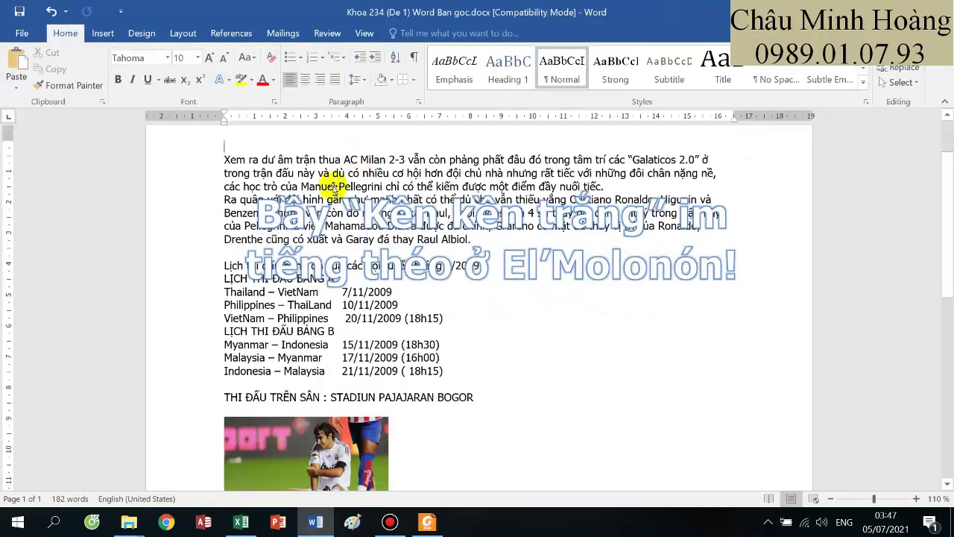
# - Undo the removal of the red title WordArt and the insertion of the blue-outlined one
pyautogui.hotkey('ctrl', 'z')
pyautogui.hotkey('ctrl', 'z')
pyautogui.hotkey('ctrl', 'z')
pyautogui.hotkey('ctrl', 'z')
pyautogui.hotkey('ctrl', 'z')
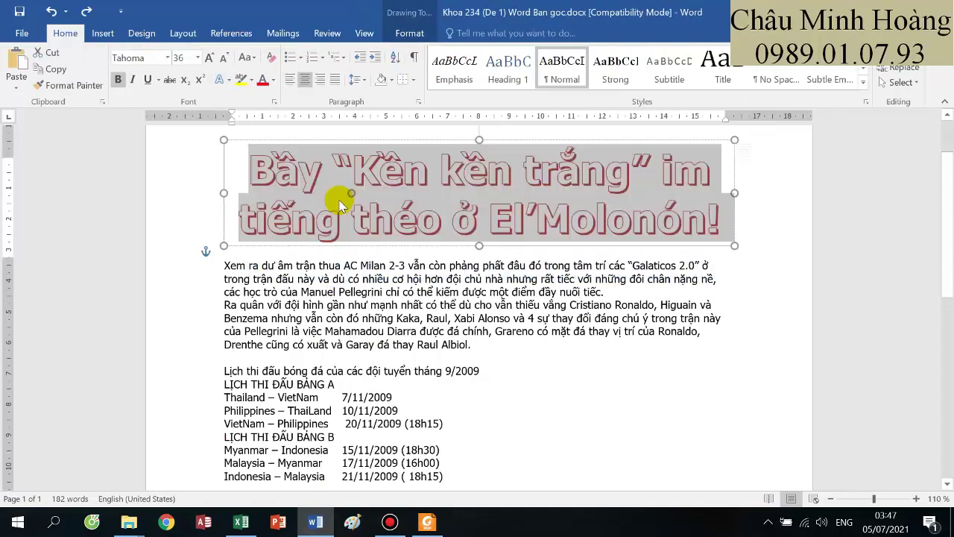
# - Turn only the title words Bầy “Kền kền trắng” into a separate white WordArt with a red outline
pyautogui.scroll(2, 313, 179)
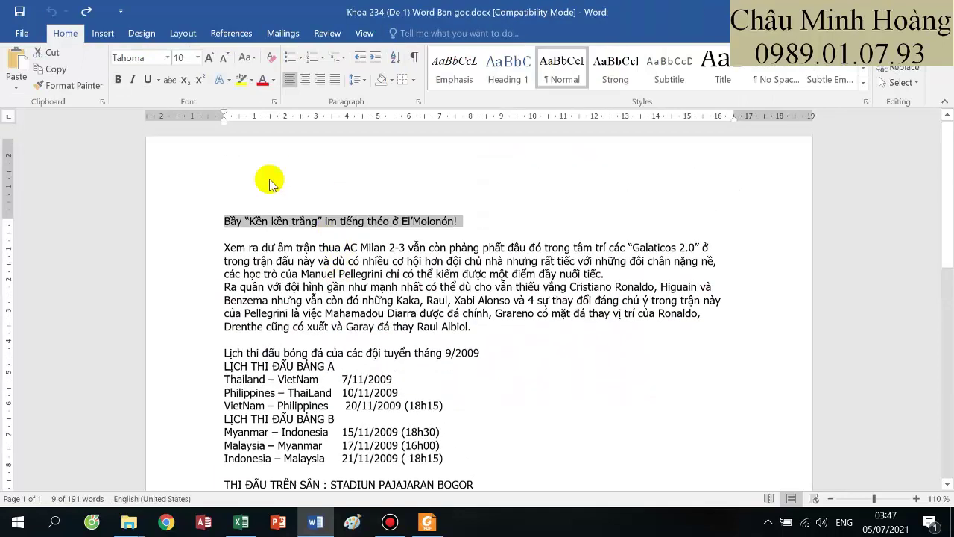
pyautogui.moveTo(221, 221); pyautogui.dragTo(322, 224)
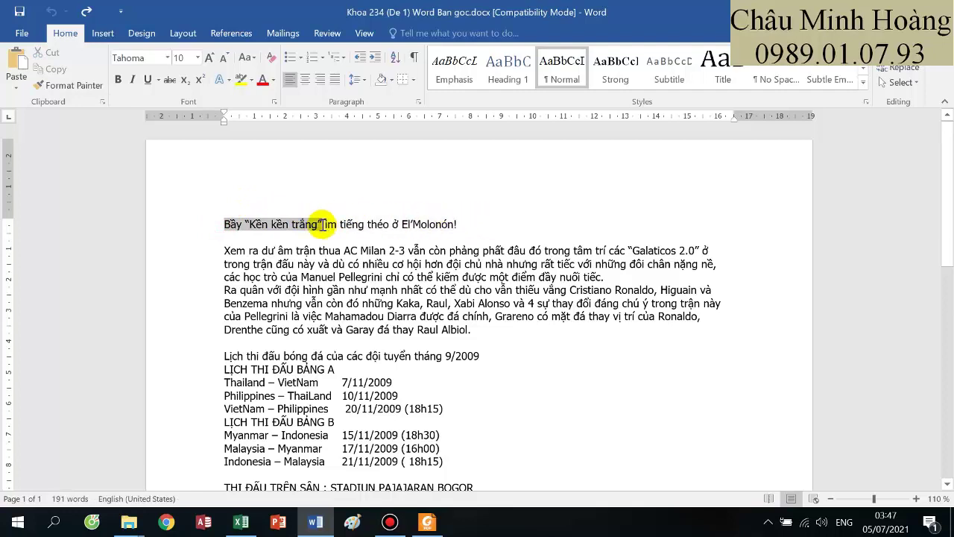
pyautogui.click(102, 33)
pyautogui.click(738, 67)
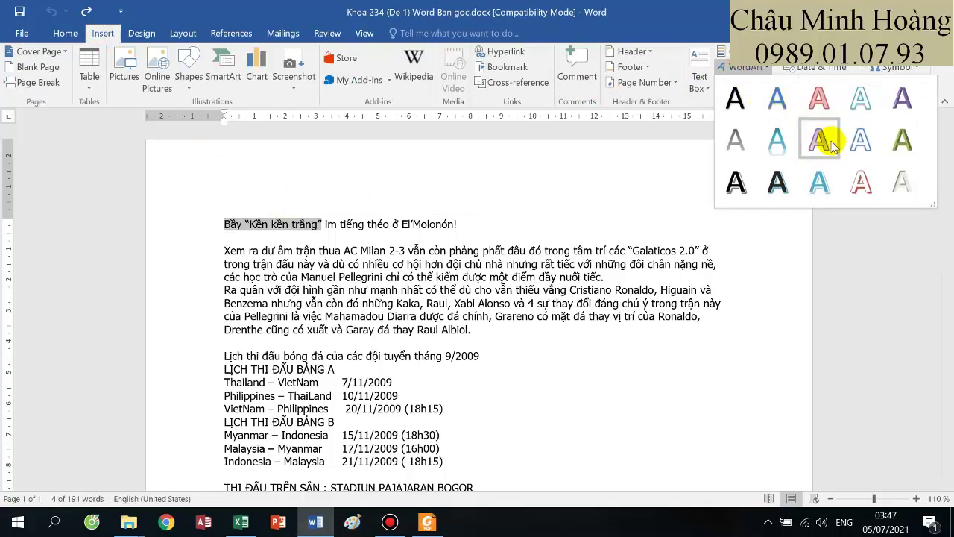
pyautogui.click(794, 174)
# - Turn the remaining title words, im tiếng théo ở El’Molonón!, into a second WordArt in the same red-outlined style
pyautogui.moveTo(651, 223); pyautogui.dragTo(702, 235)
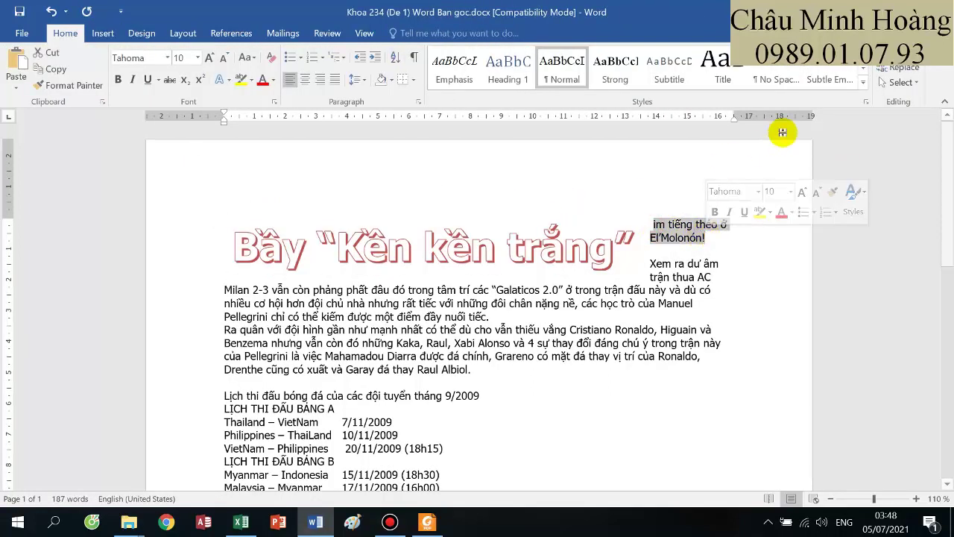
pyautogui.click(103, 33)
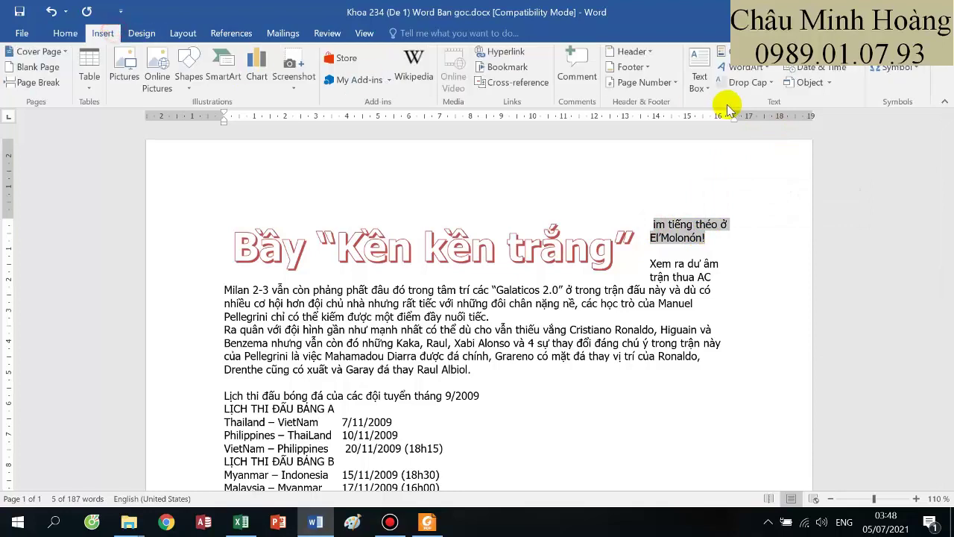
pyautogui.click(746, 67)
pyautogui.click(865, 177)
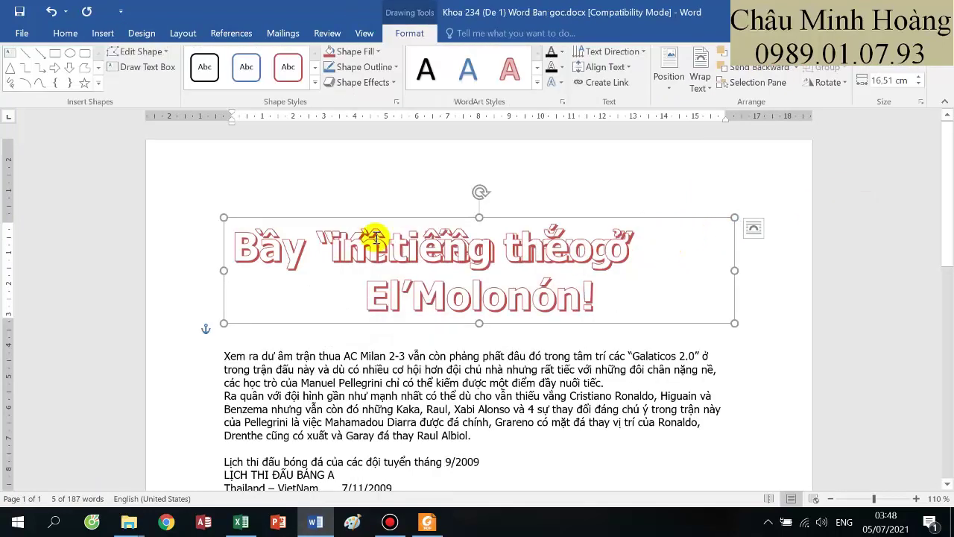
# - Separate the overlapping WordArts, placing Bầy “Kền kền trắng” with Square wrapping above the body text and the second one lower
pyautogui.moveTo(418, 220); pyautogui.dragTo(393, 273)
pyautogui.moveTo(234, 241); pyautogui.dragTo(629, 245)
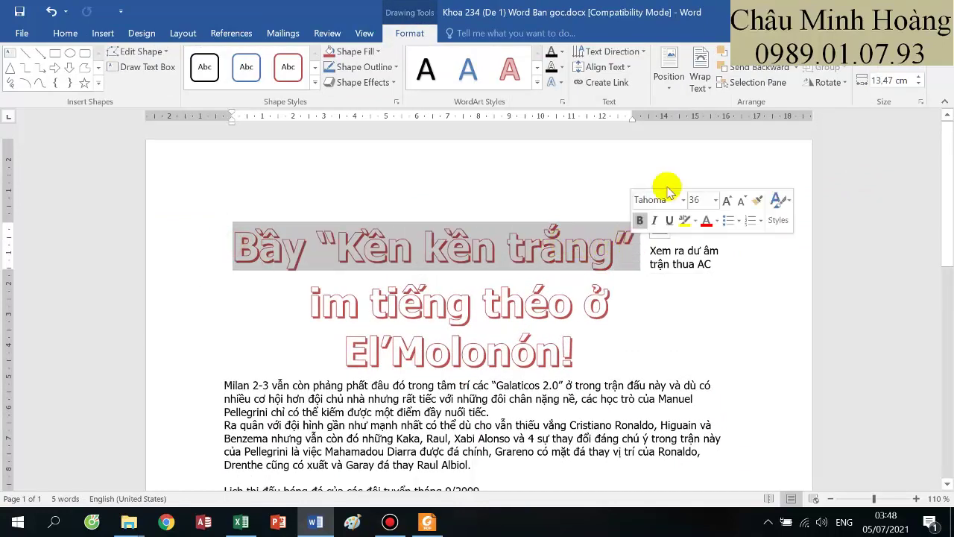
pyautogui.click(700, 82)
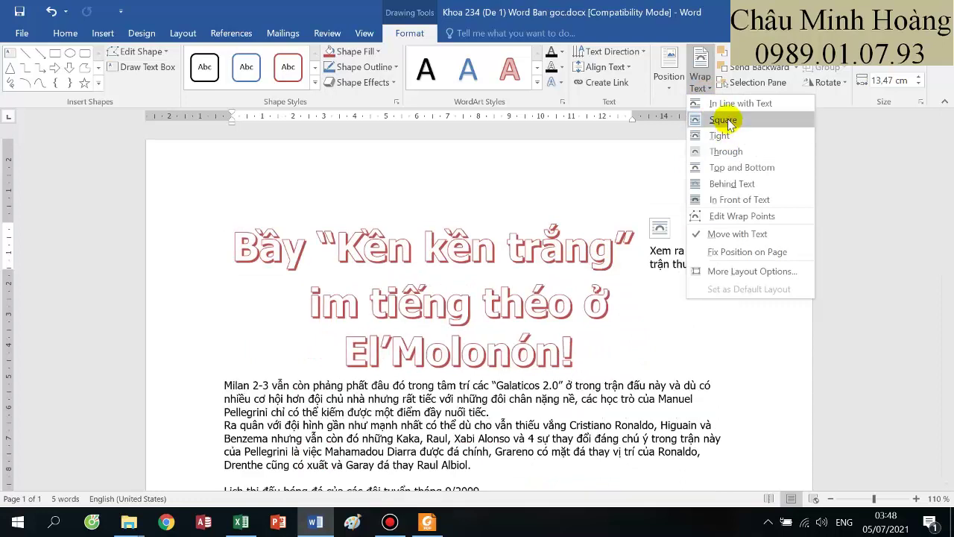
pyautogui.click(724, 121)
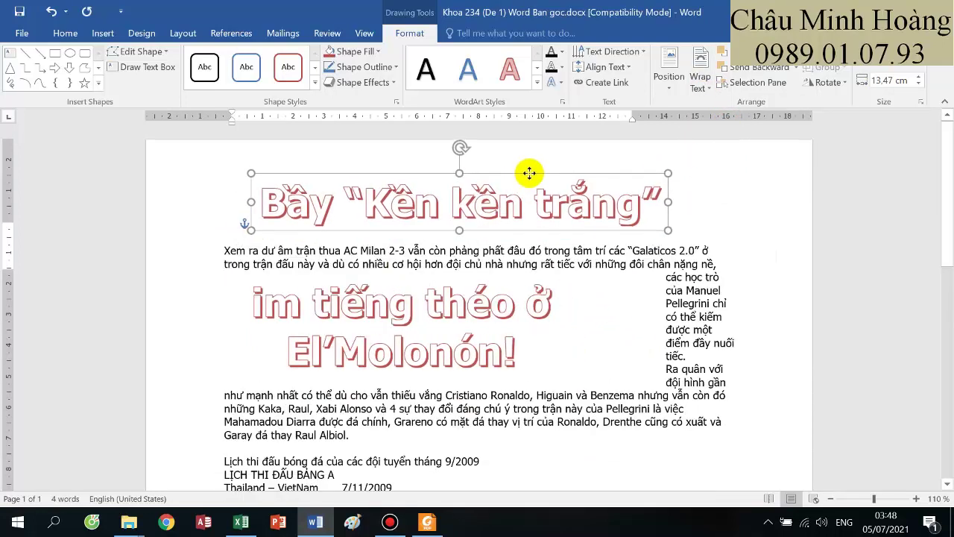
# - Apply the upward arch Follow Path transform to the Bầy “Kền kền trắng” WordArt
pyautogui.moveTo(261, 202); pyautogui.dragTo(657, 202)
pyautogui.click(555, 82)
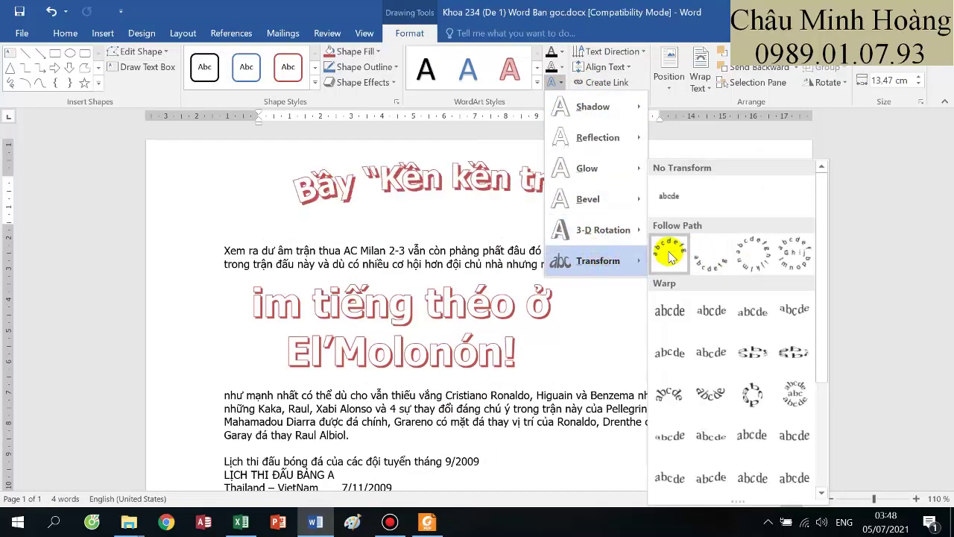
pyautogui.press('Escape')
pyautogui.press('Escape')
pyautogui.press('Escape')
# - Set the text wrapping of the im tiếng théo ở El’Molonón! WordArt to Top and Bottom
pyautogui.click(252, 298)
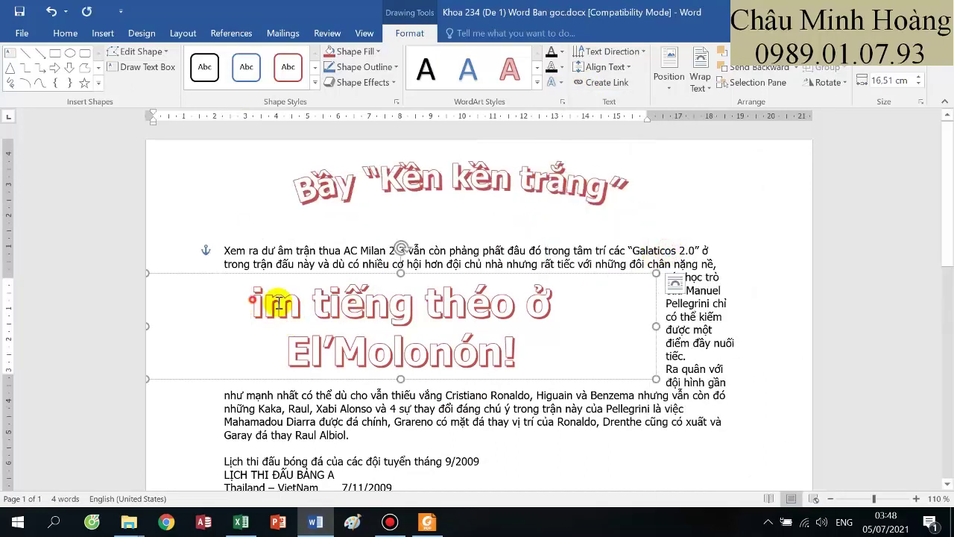
pyautogui.moveTo(252, 298); pyautogui.dragTo(543, 349)
pyautogui.click(699, 84)
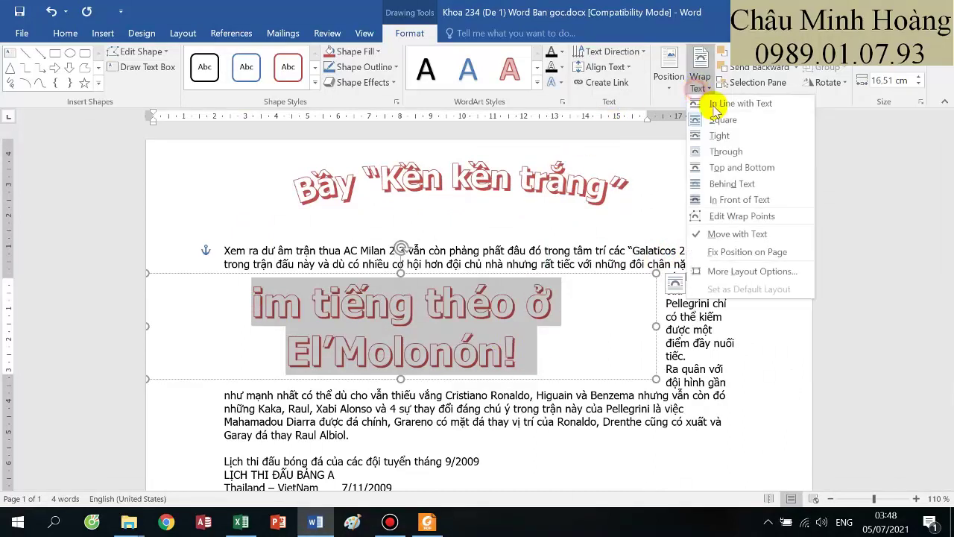
pyautogui.click(715, 167)
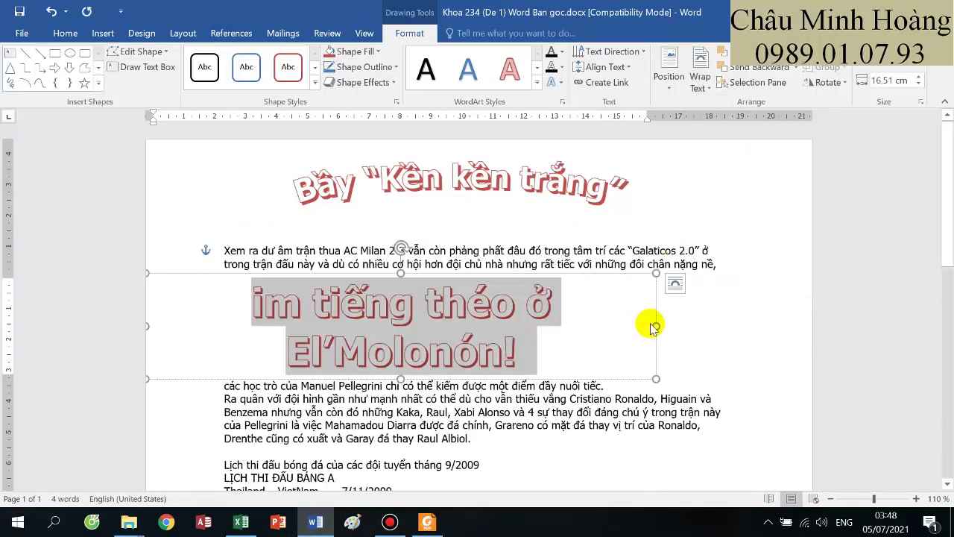
# - Widen the second WordArt to about 18.99 cm and place it directly beneath the arched line as in the exam PDF
pyautogui.moveTo(653, 325); pyautogui.dragTo(733, 296)
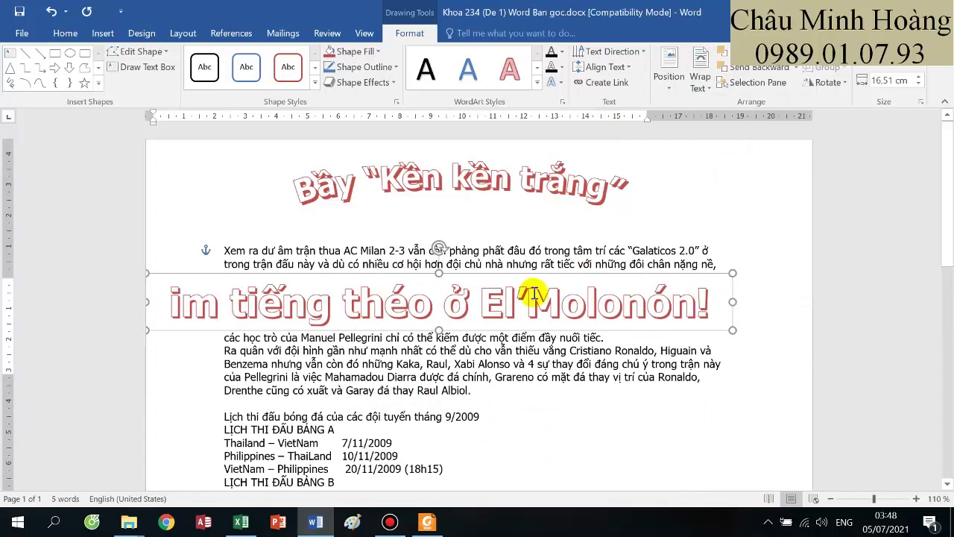
pyautogui.moveTo(515, 277); pyautogui.dragTo(538, 203)
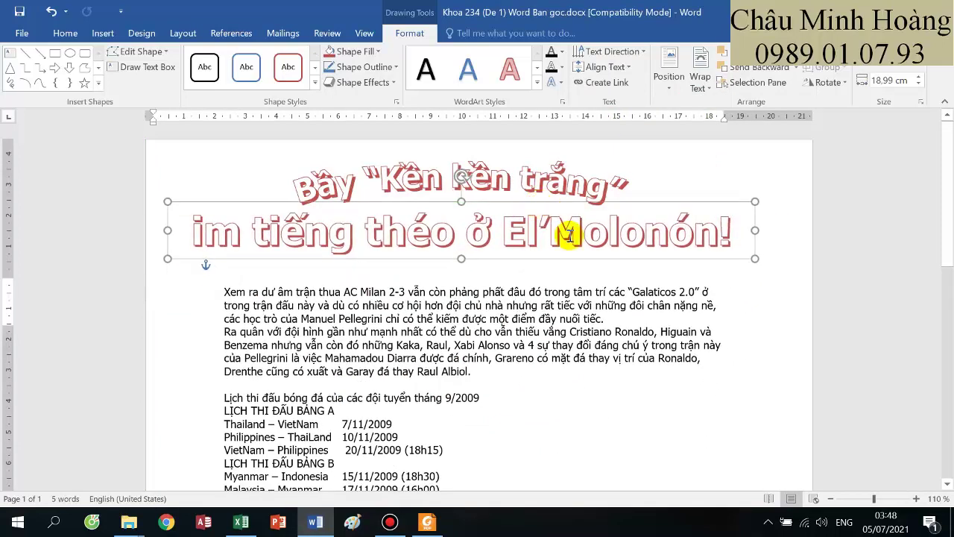
pyautogui.click(438, 525)
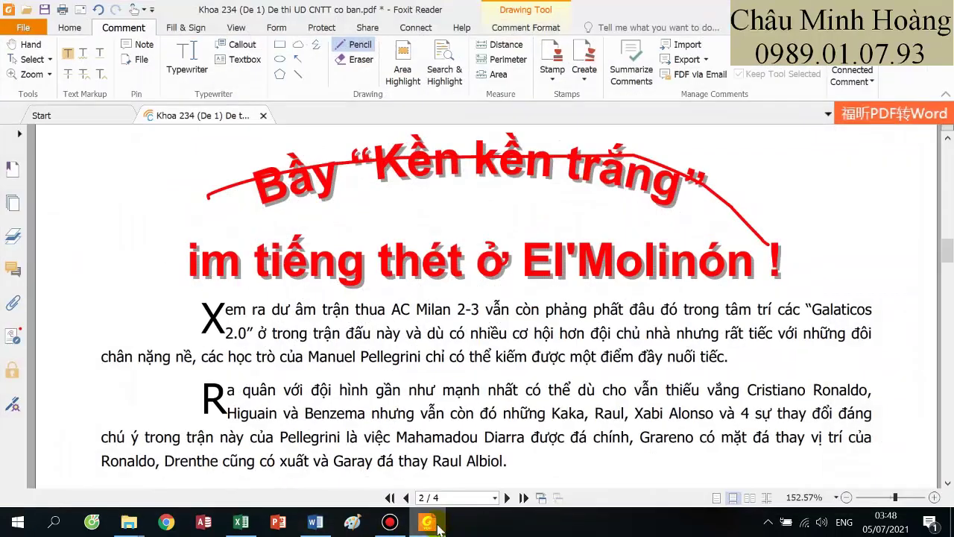
pyautogui.click(438, 526)
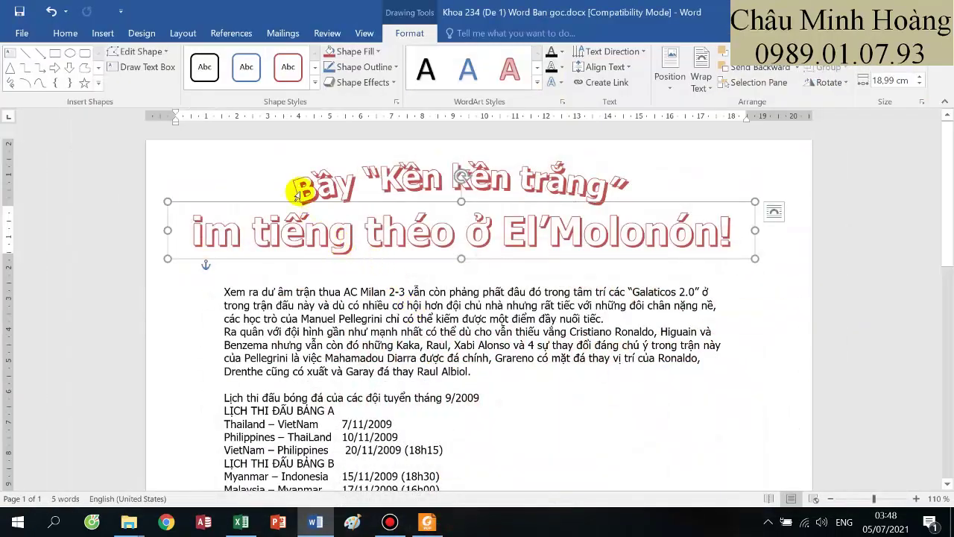
# - Fill the text of both the arched and the straight title WordArts with standard red
pyautogui.tripleClick(300, 190)
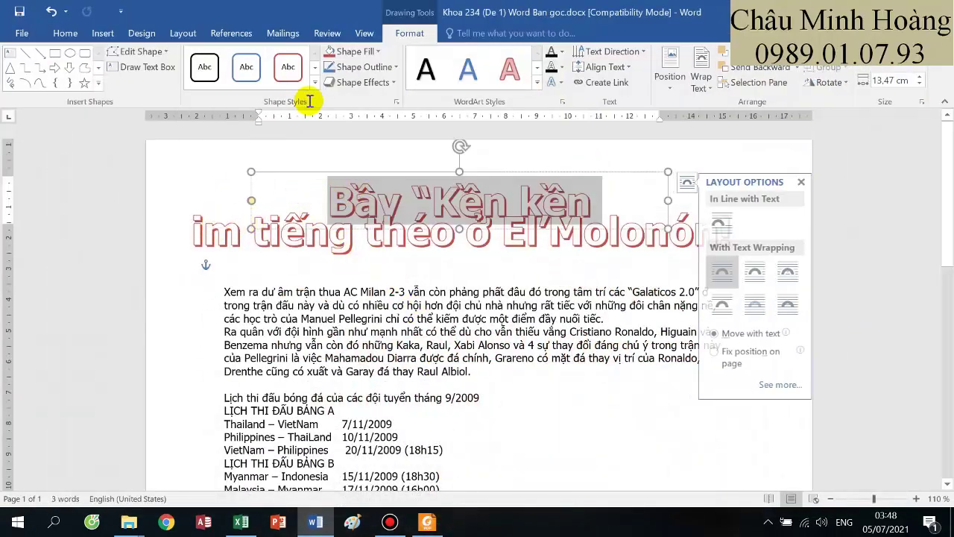
pyautogui.click(561, 52)
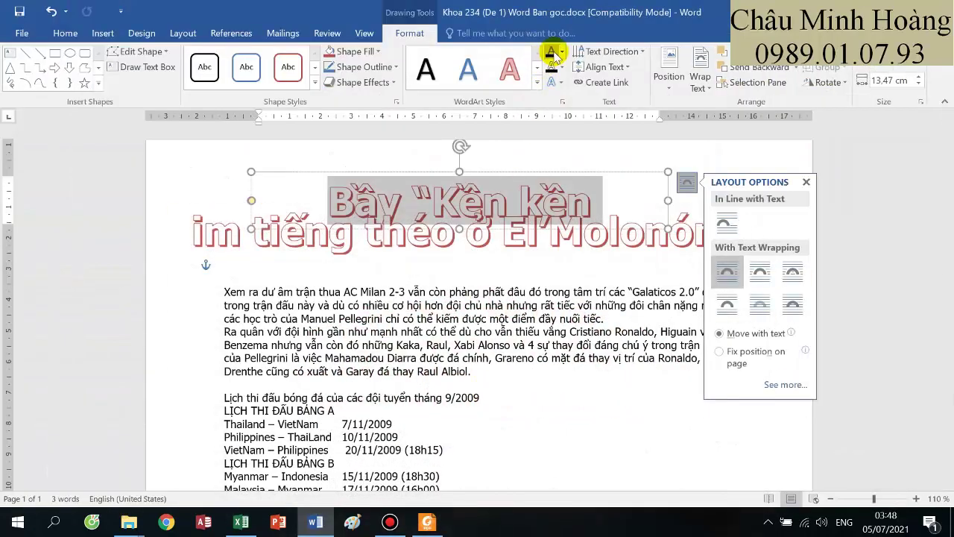
pyautogui.click(556, 50)
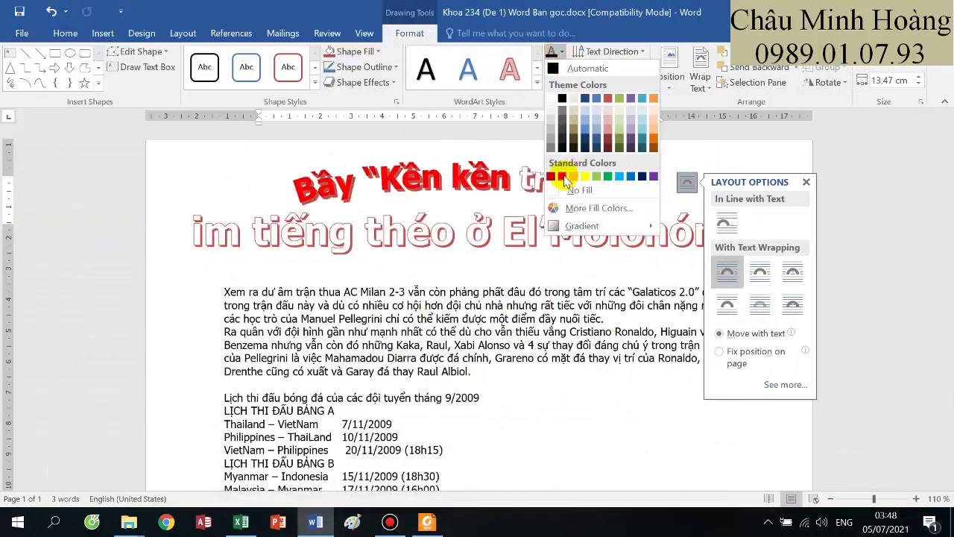
pyautogui.click(563, 171)
pyautogui.click(207, 235)
pyautogui.moveTo(274, 235); pyautogui.dragTo(753, 231)
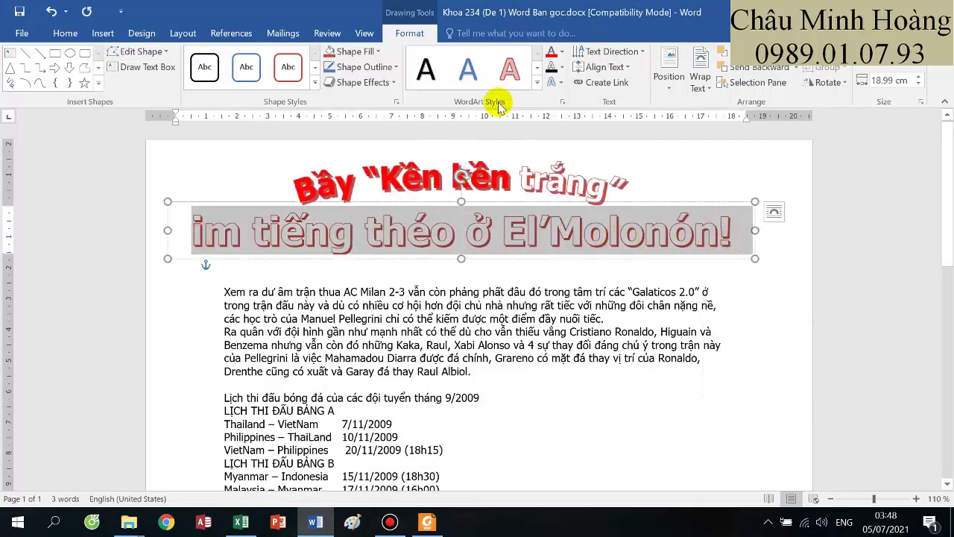
pyautogui.click(556, 54)
pyautogui.moveTo(330, 195); pyautogui.dragTo(610, 199)
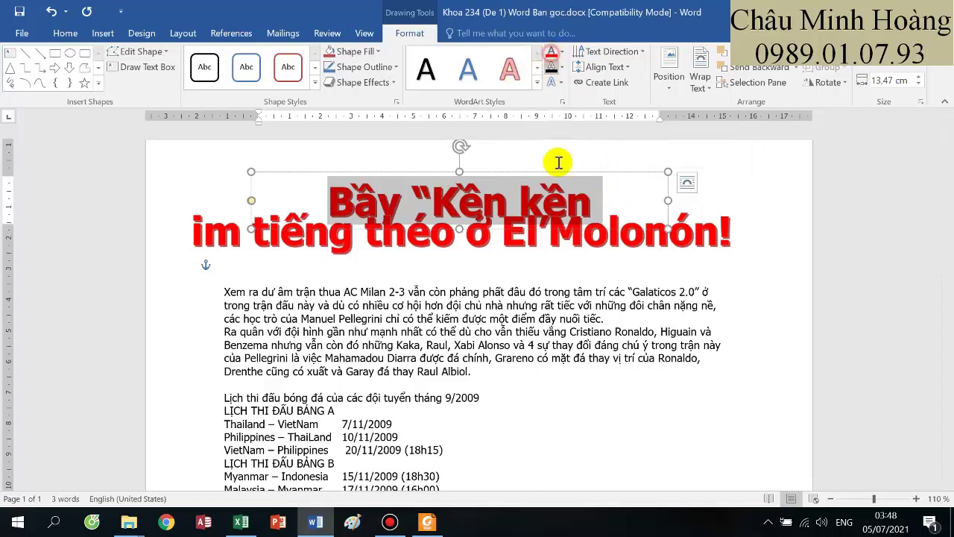
pyautogui.click(450, 299)
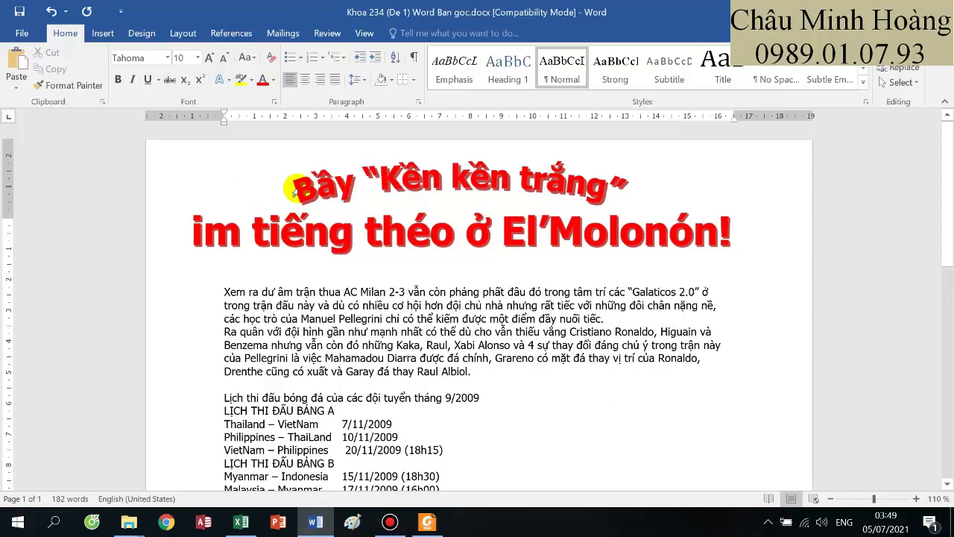
# - Give the arched WordArt's text the outer diagonal bottom-right shadow preset in black
pyautogui.tripleClick(304, 192)
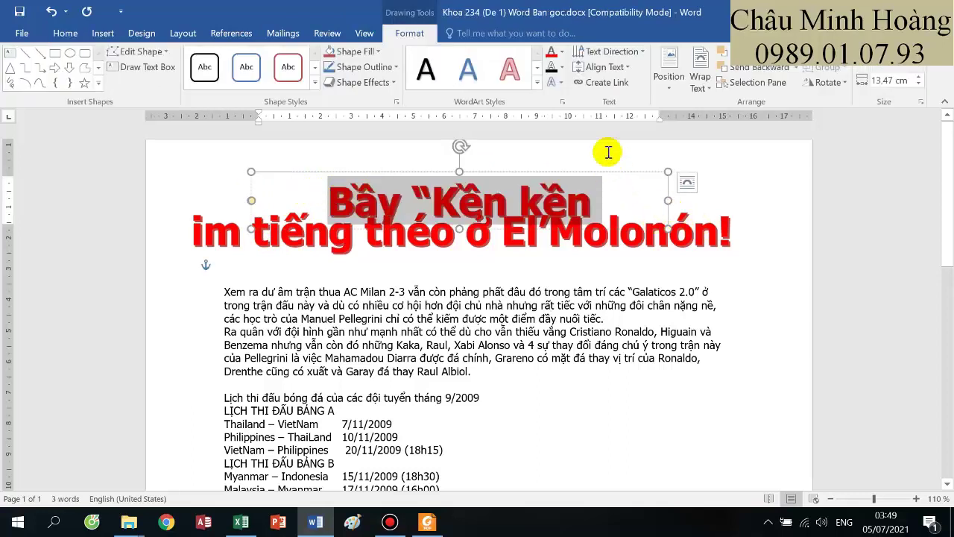
pyautogui.click(557, 86)
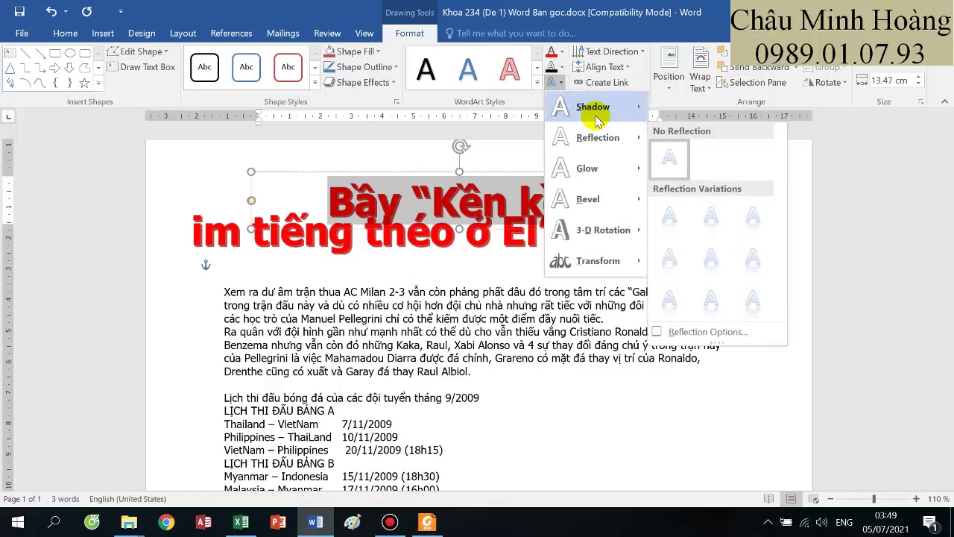
pyautogui.moveTo(606, 118)
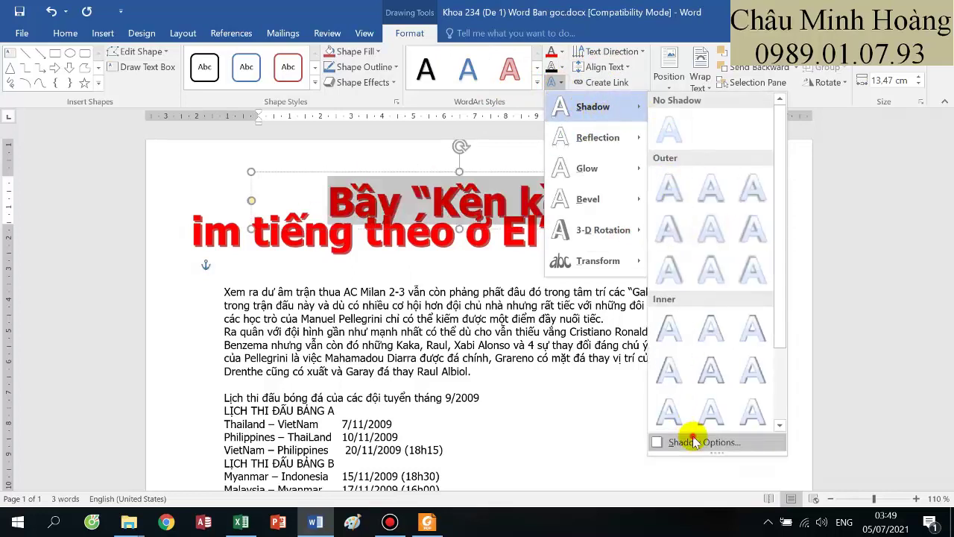
pyautogui.click(675, 477)
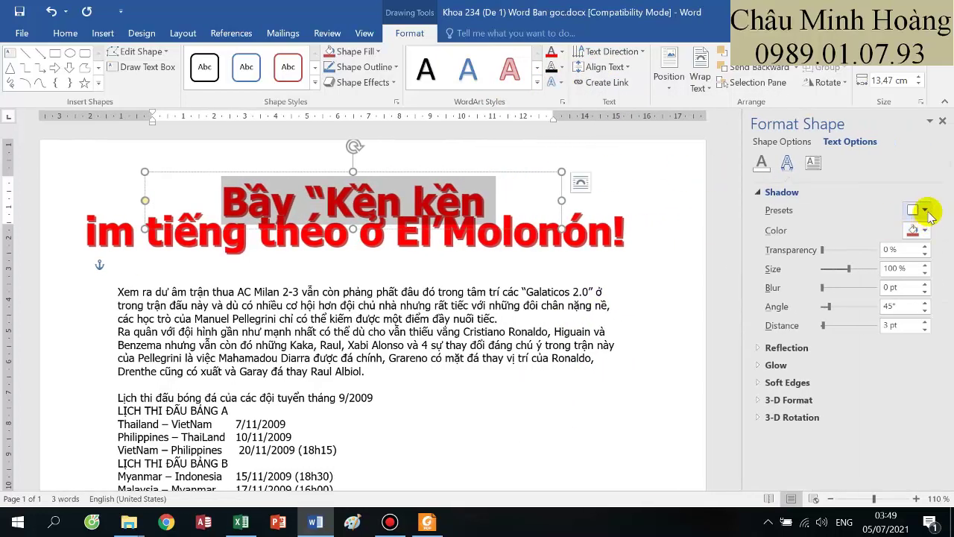
pyautogui.click(925, 211)
pyautogui.click(891, 316)
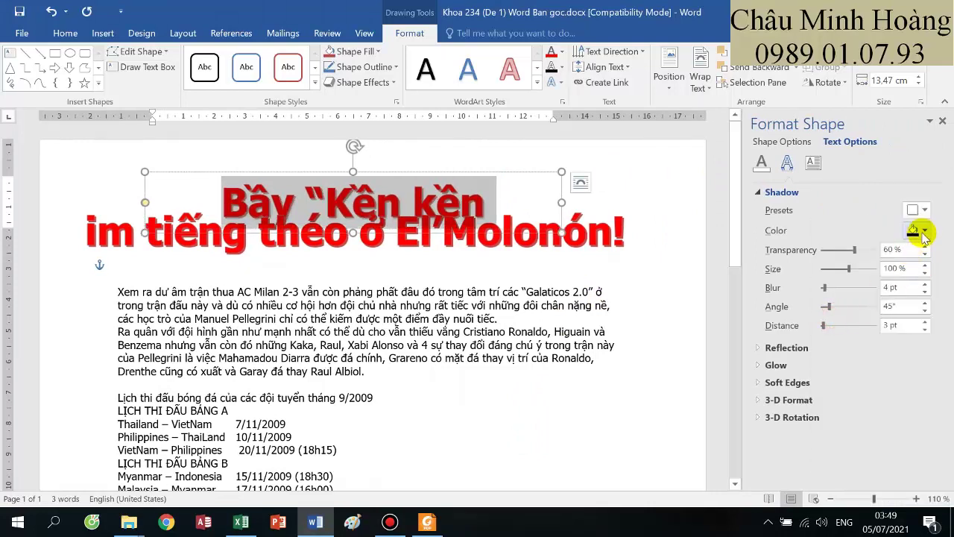
pyautogui.click(924, 231)
pyautogui.click(858, 261)
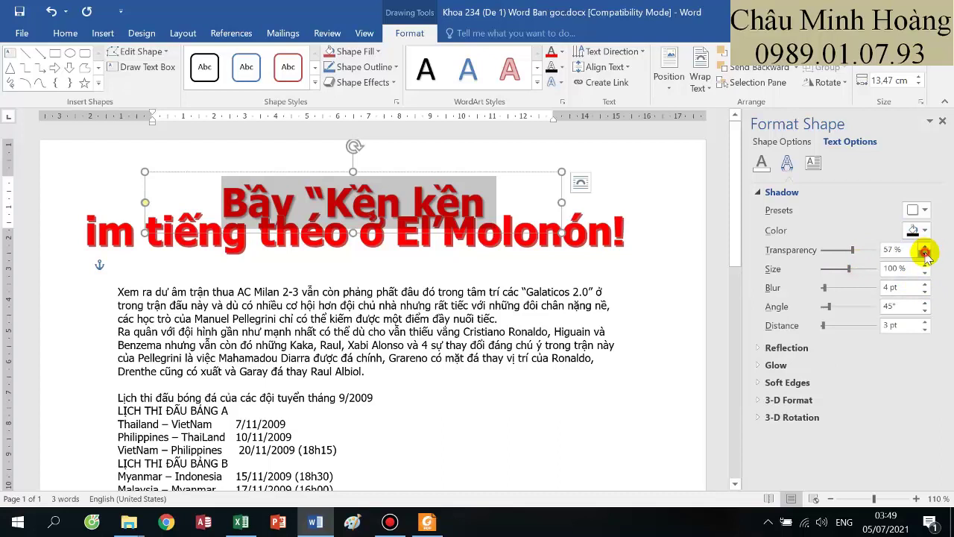
# - Set the arched WordArt's shadow to 56% transparency, 7 pt distance and a 350° angle, then leave the shadow settings
pyautogui.click(925, 284)
pyautogui.click(925, 284)
pyautogui.click(925, 284)
pyautogui.click(924, 292)
pyautogui.click(924, 291)
pyautogui.click(924, 292)
pyautogui.click(924, 322)
pyautogui.click(925, 322)
pyautogui.click(924, 322)
pyautogui.click(924, 322)
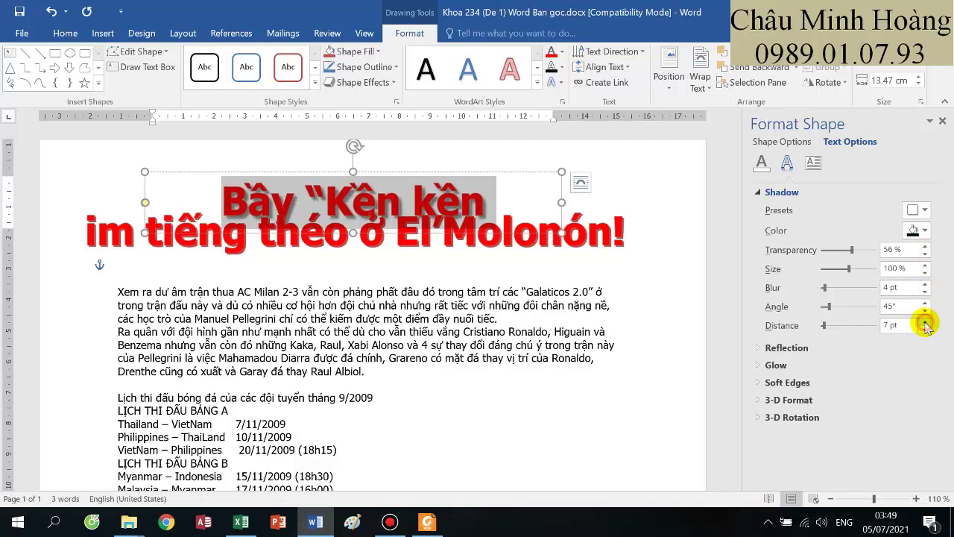
pyautogui.moveTo(925, 304); pyautogui.dragTo(926, 312)
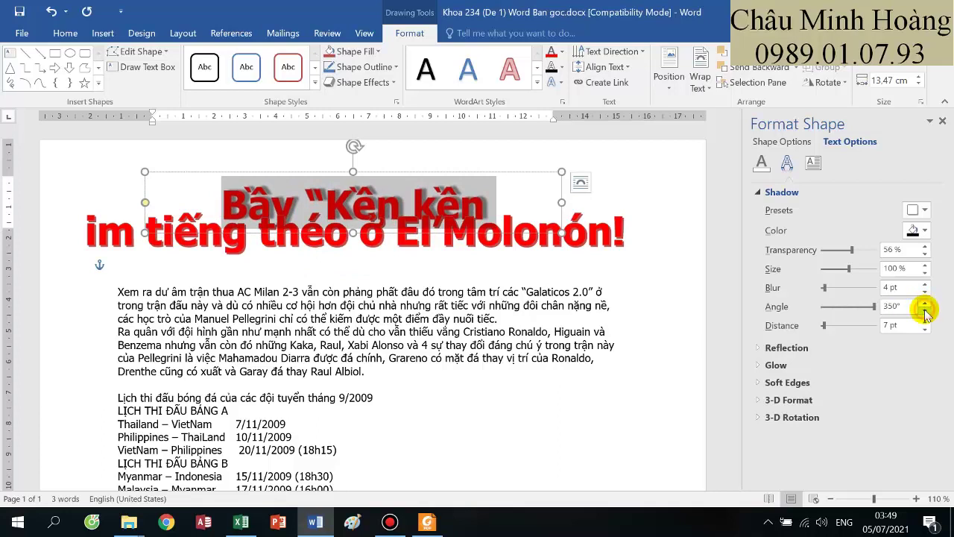
pyautogui.click(941, 121)
pyautogui.click(528, 344)
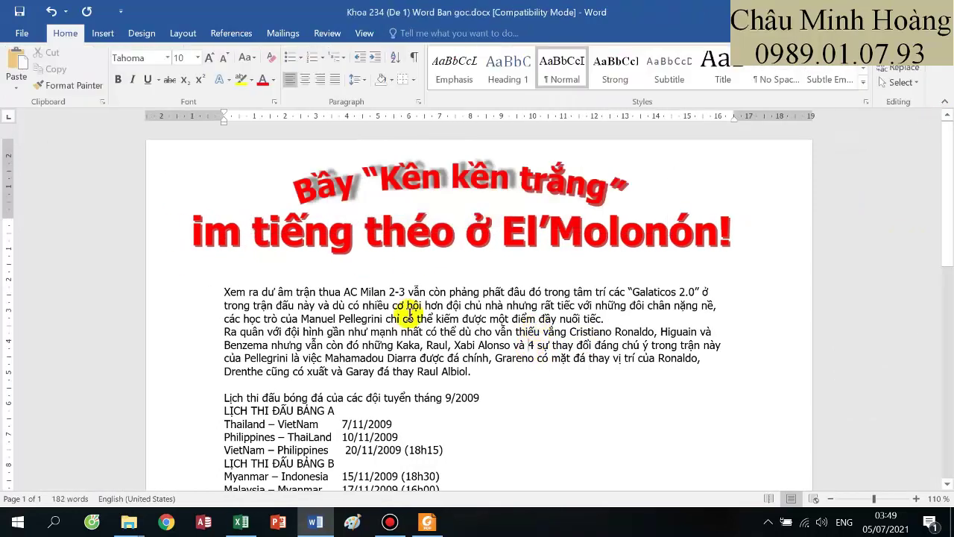
# - Switch to Foxit Reader and examine the sample's formatting of the two body paragraphs and the schedule heading
pyautogui.scroll(-3, 381, 283)
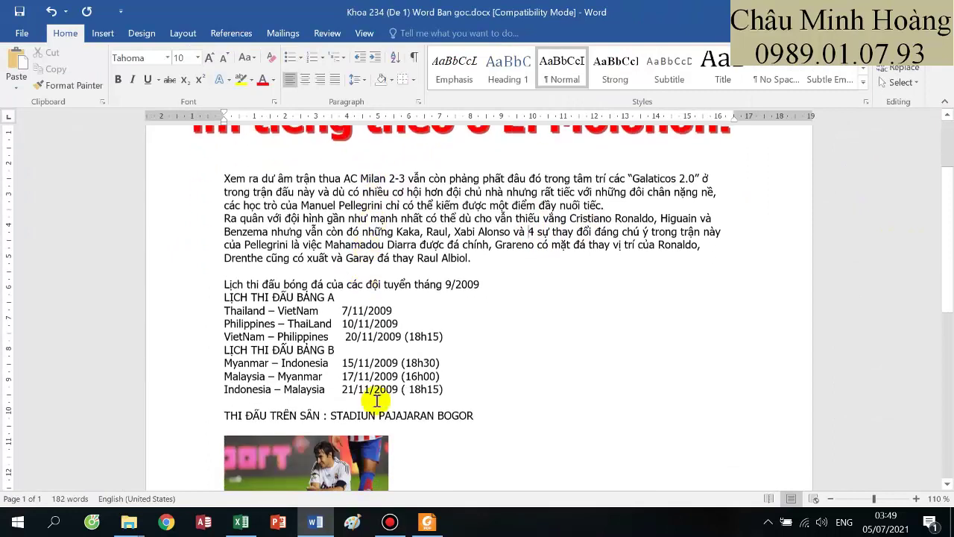
pyautogui.click(427, 522)
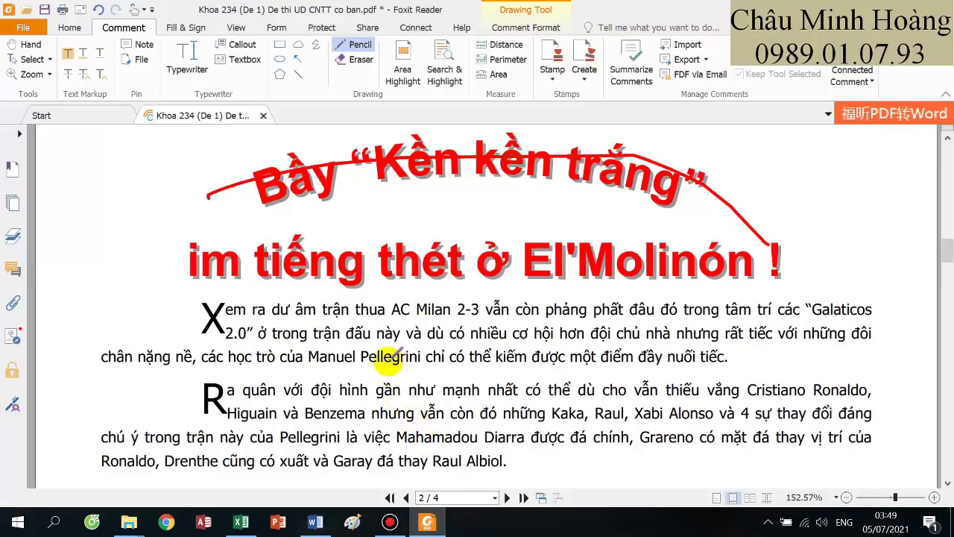
pyautogui.scroll(-3, 403, 349)
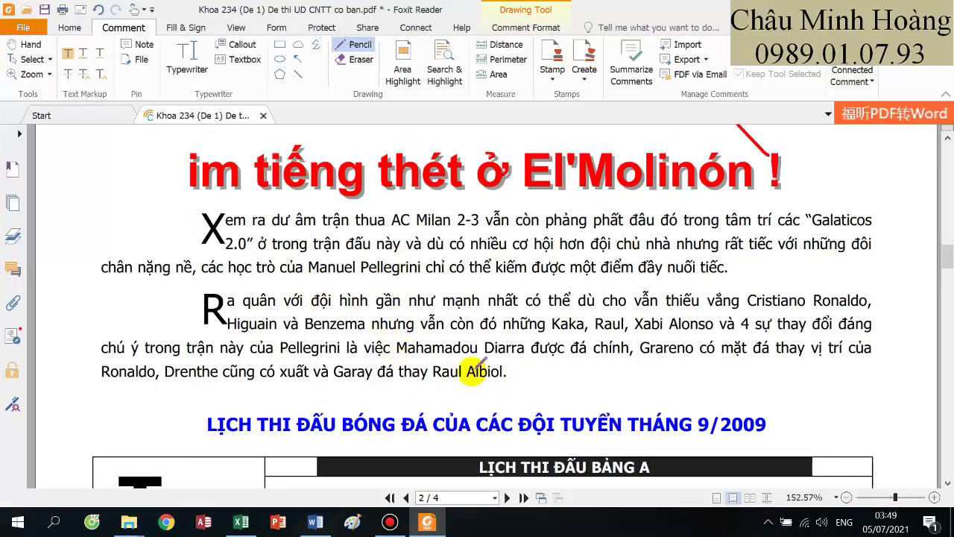
# - Switch to Word and select the two body paragraphs, rechecking their drop caps against the sample in Foxit Reader
pyautogui.click(316, 522)
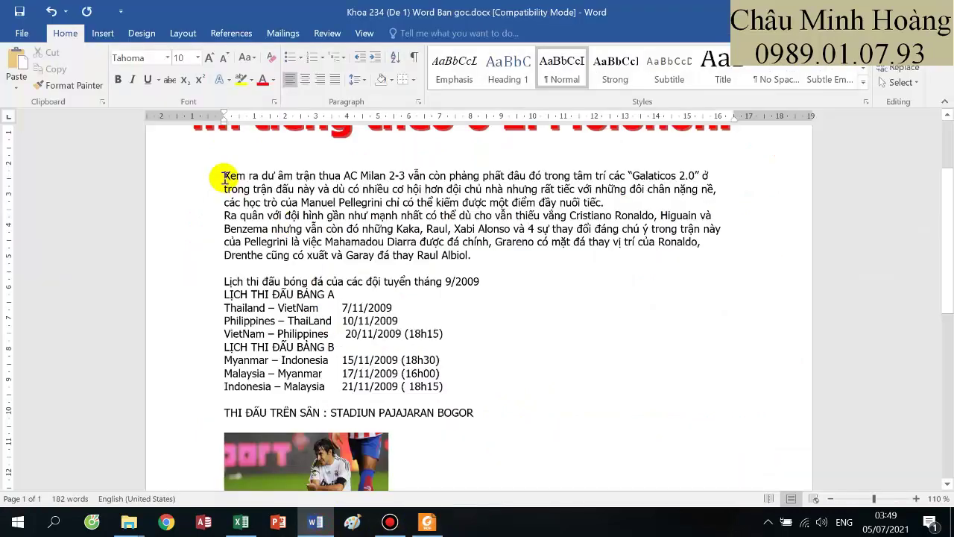
pyautogui.moveTo(224, 177); pyautogui.dragTo(479, 261)
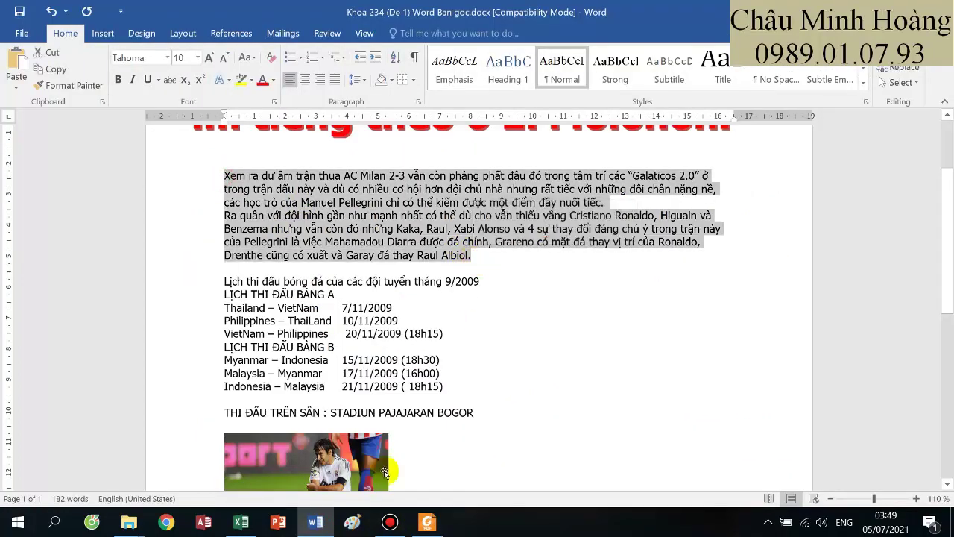
pyautogui.click(427, 524)
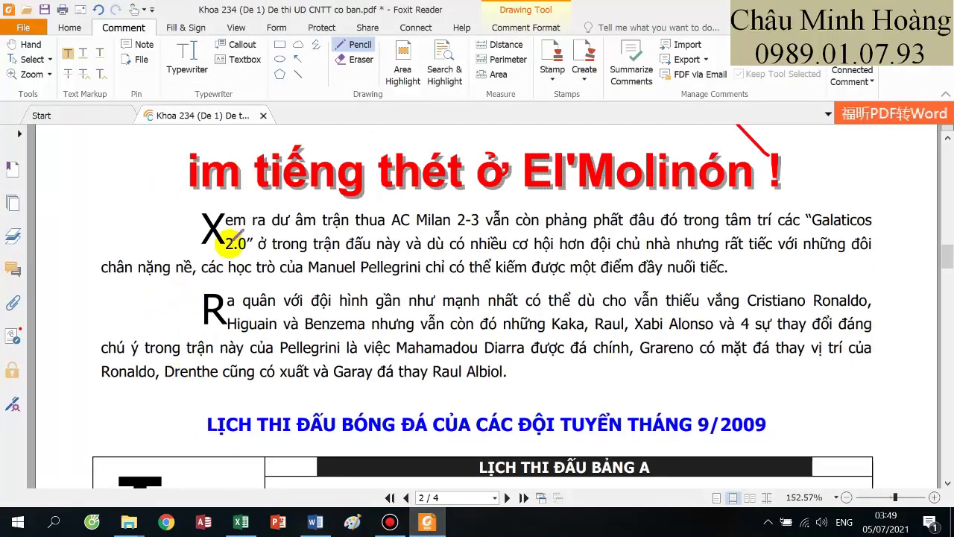
pyautogui.click(316, 522)
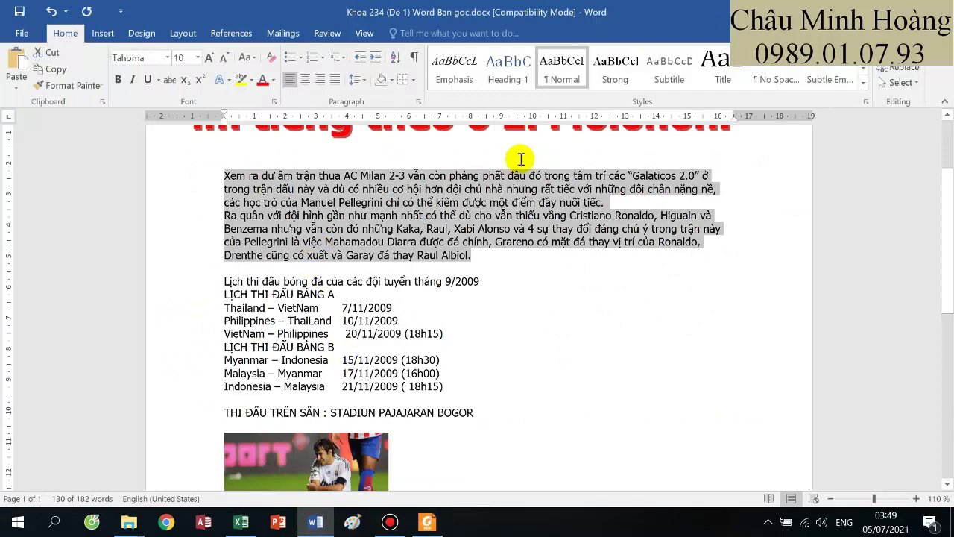
# - Try a dropped two-line drop cap with added distance from the text on the first paragraph, and undo it
pyautogui.click(102, 33)
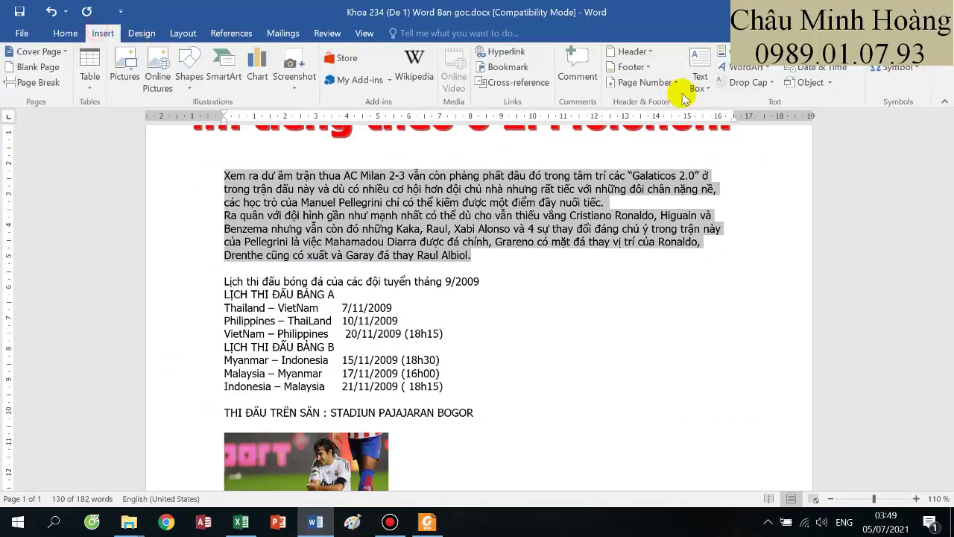
pyautogui.click(772, 82)
pyautogui.click(779, 192)
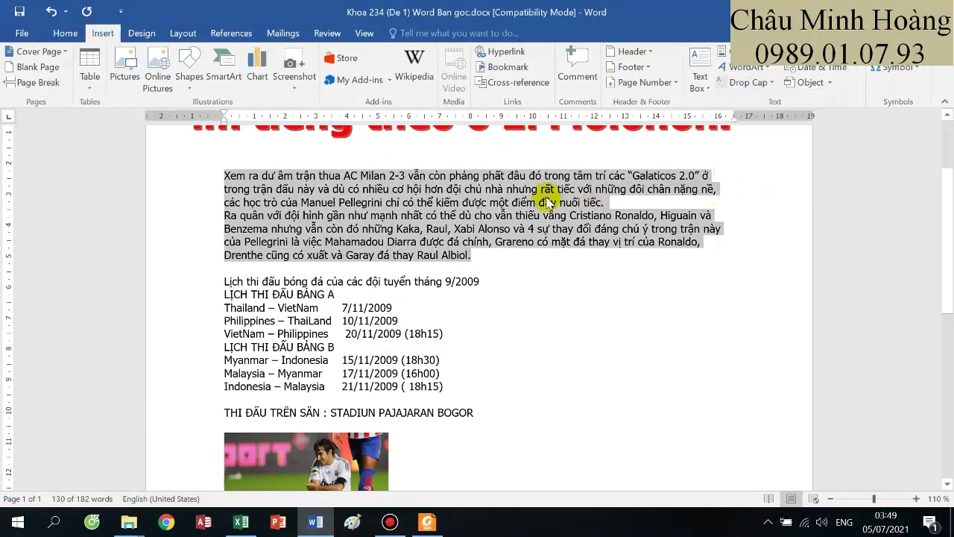
pyautogui.click(481, 202)
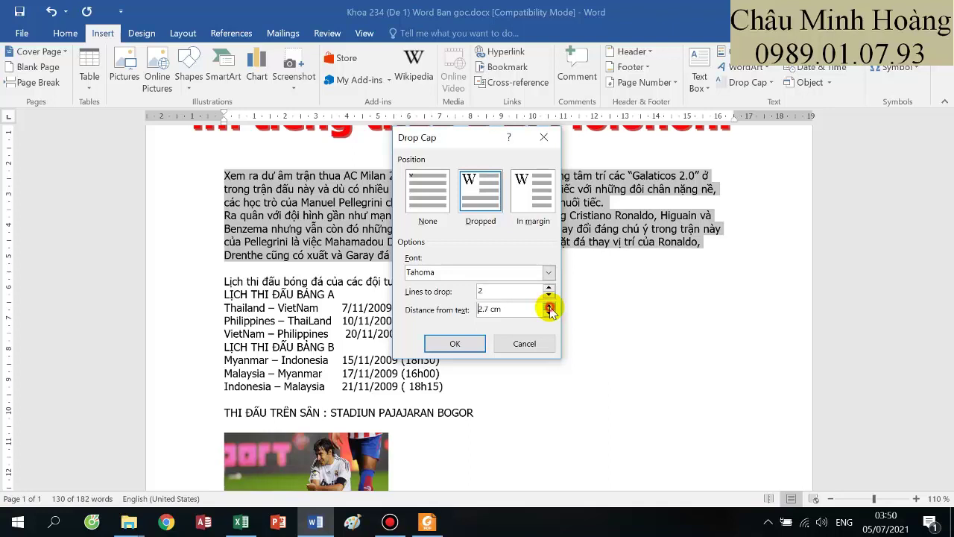
pyautogui.click(454, 343)
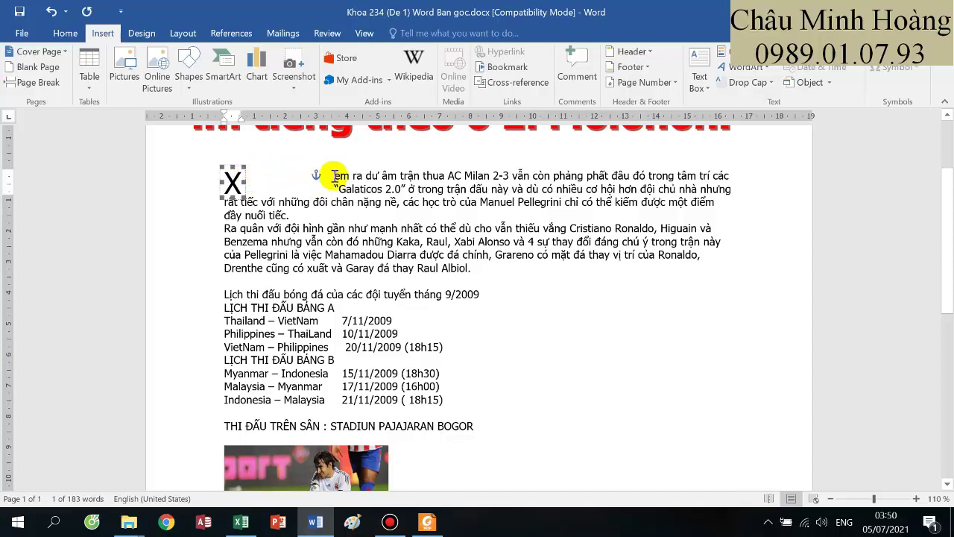
pyautogui.hotkey('ctrl', 'z')
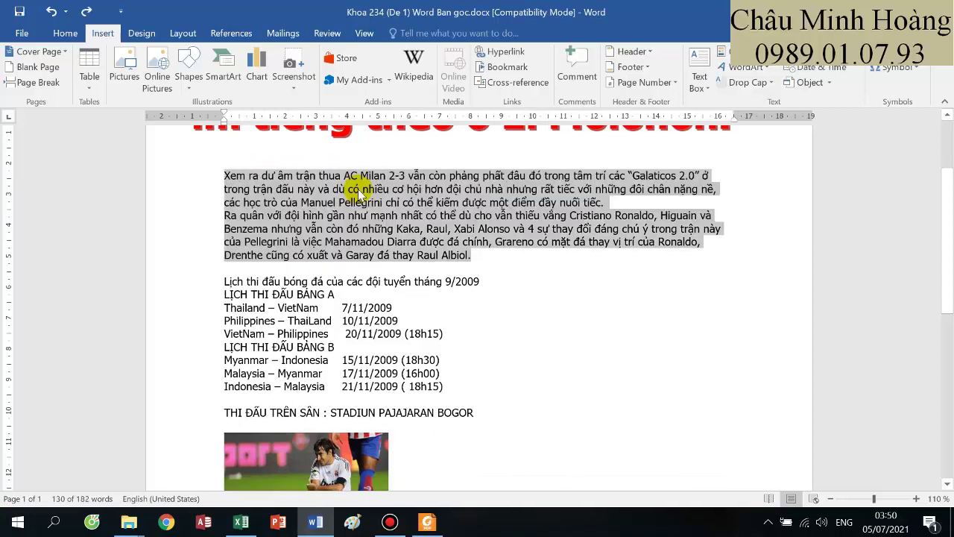
# - Give the first body paragraph a dropped Tahoma drop cap spanning 2 lines with 0 cm distance from the text
pyautogui.click(748, 82)
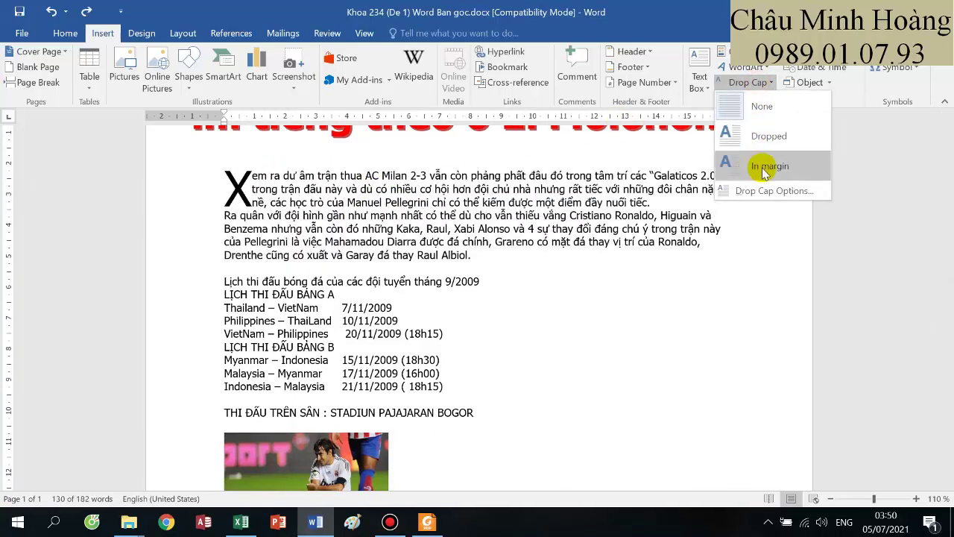
pyautogui.click(766, 187)
pyautogui.click(479, 195)
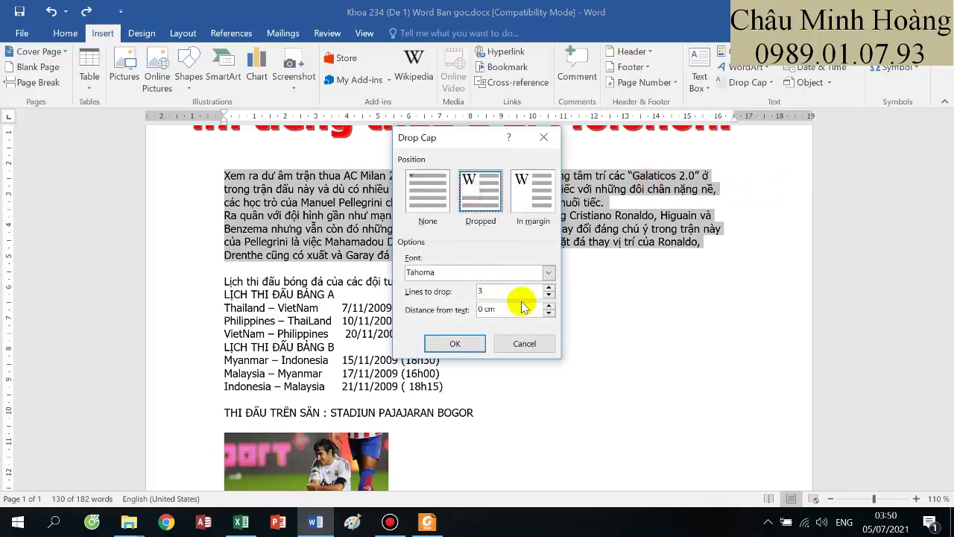
pyautogui.click(481, 344)
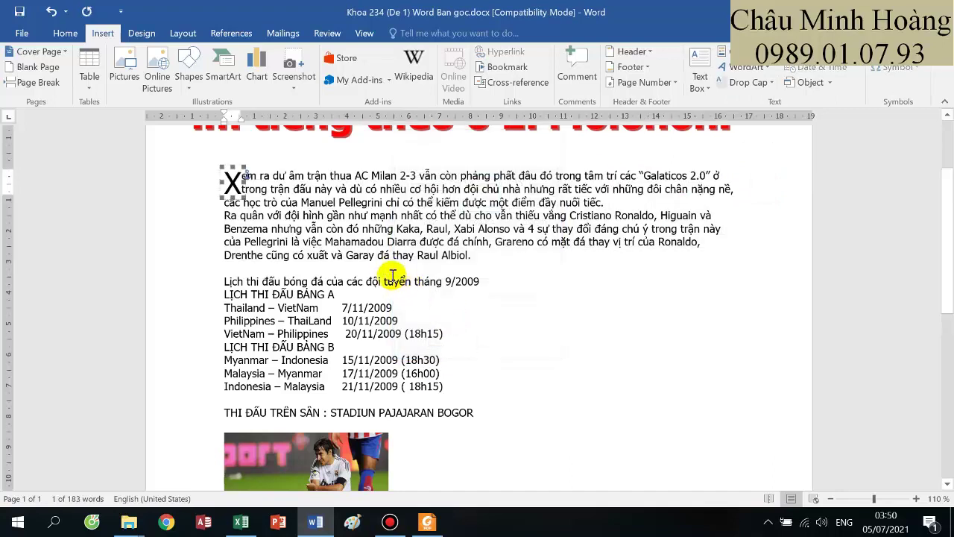
pyautogui.click(269, 228)
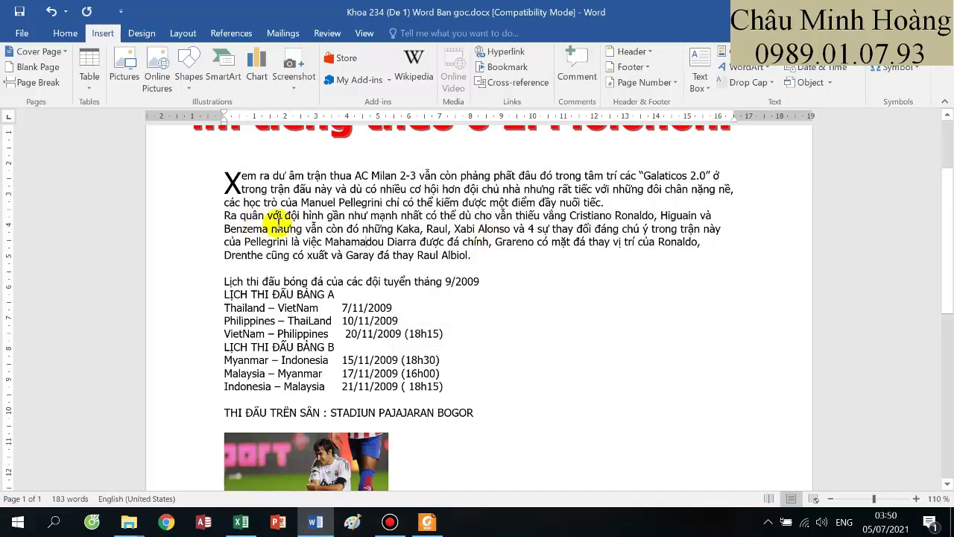
# - Check the sample again and give the second paragraph's initial R a dropped drop cap spanning 2 lines
pyautogui.click(425, 523)
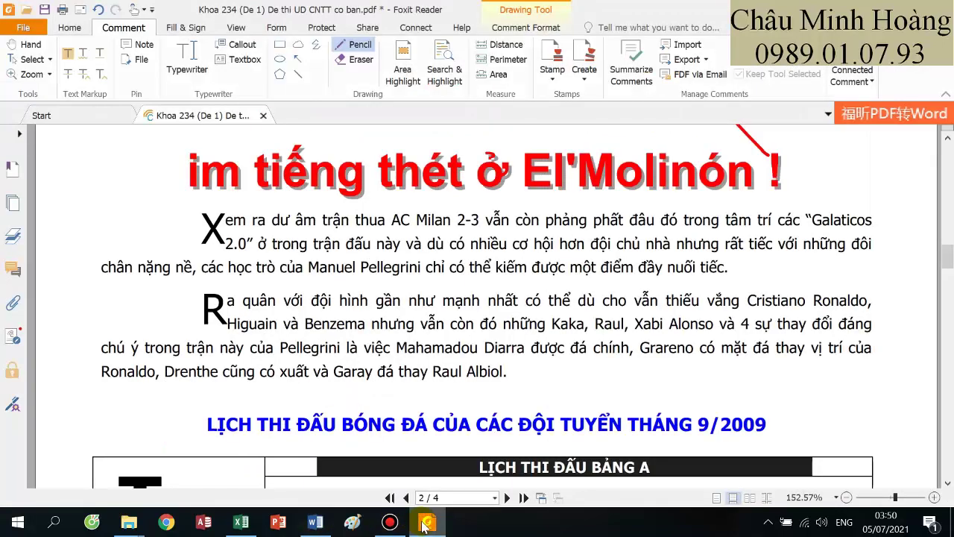
pyautogui.click(425, 523)
pyautogui.click(228, 218)
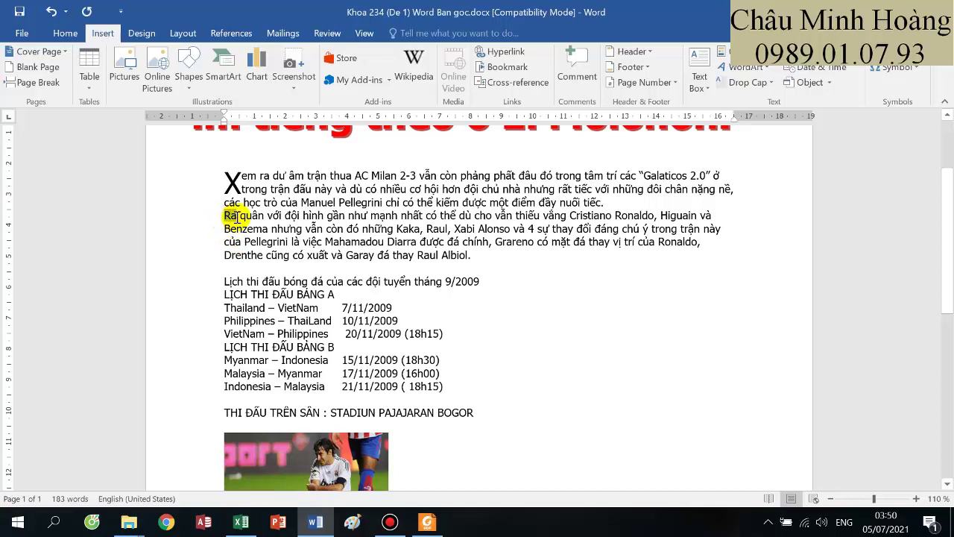
pyautogui.doubleClick(230, 216)
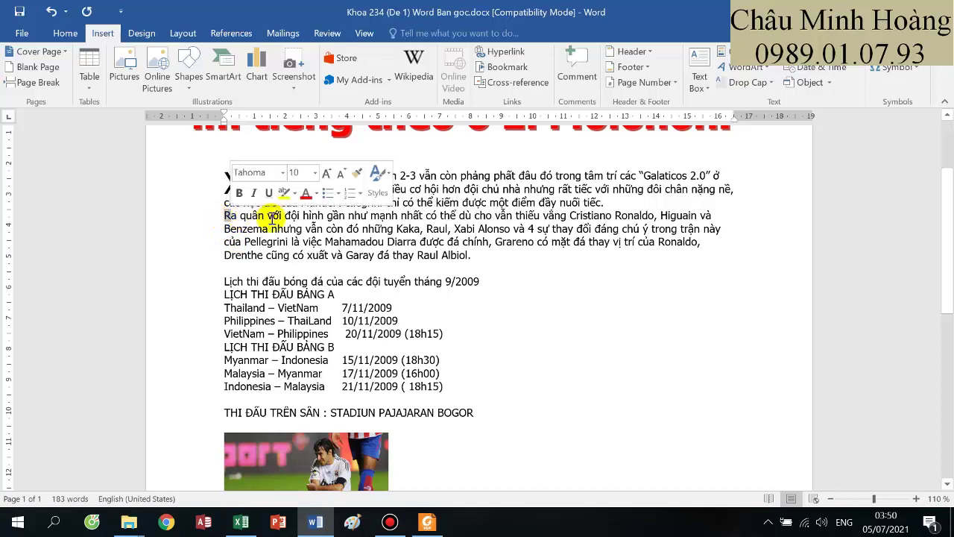
pyautogui.click(753, 87)
pyautogui.click(783, 188)
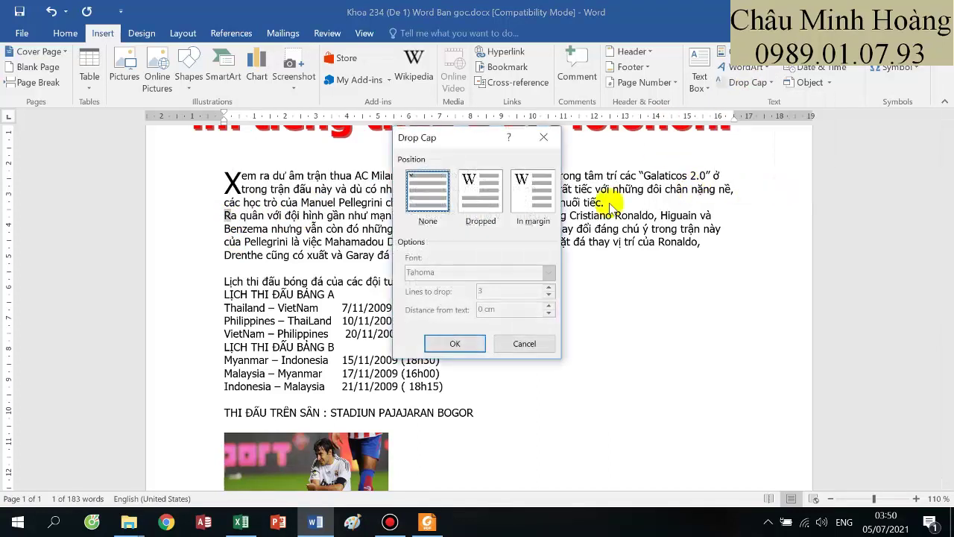
pyautogui.click(480, 190)
pyautogui.click(550, 299)
pyautogui.click(458, 343)
pyautogui.click(307, 243)
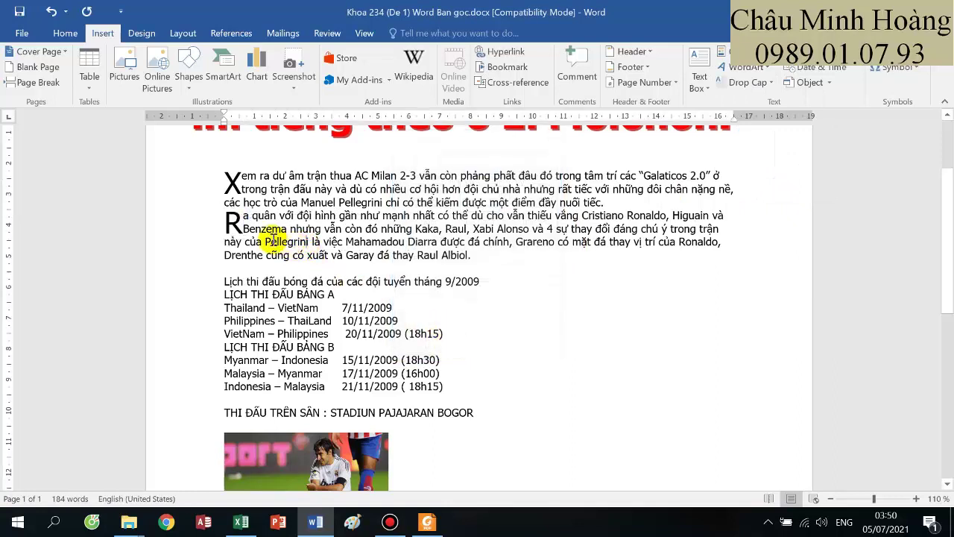
# - Select both body paragraphs including their drop caps and apply a first-line indent of 2 cm
pyautogui.click(232, 180)
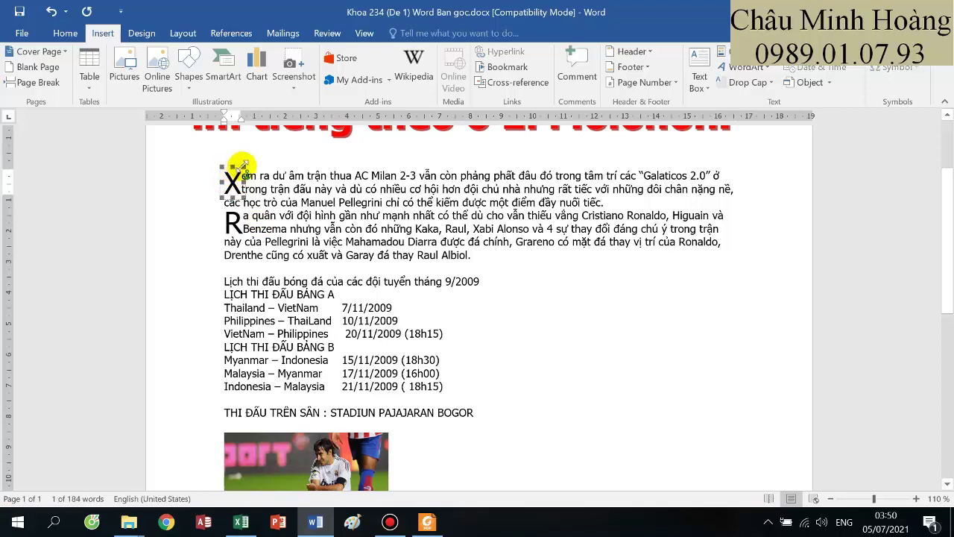
pyautogui.click(247, 175)
pyautogui.moveTo(487, 254); pyautogui.dragTo(226, 179)
pyautogui.rightClick(253, 199)
pyautogui.click(339, 303)
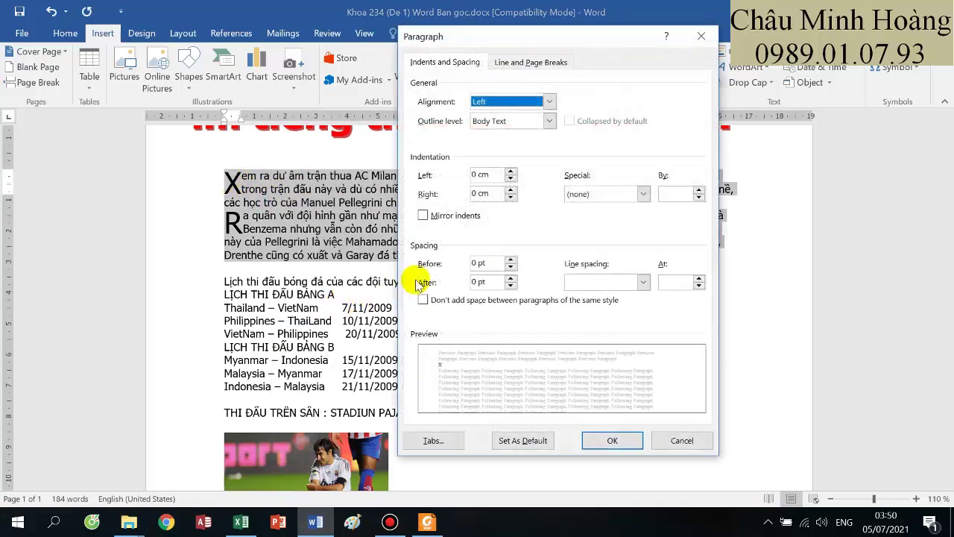
pyautogui.click(592, 195)
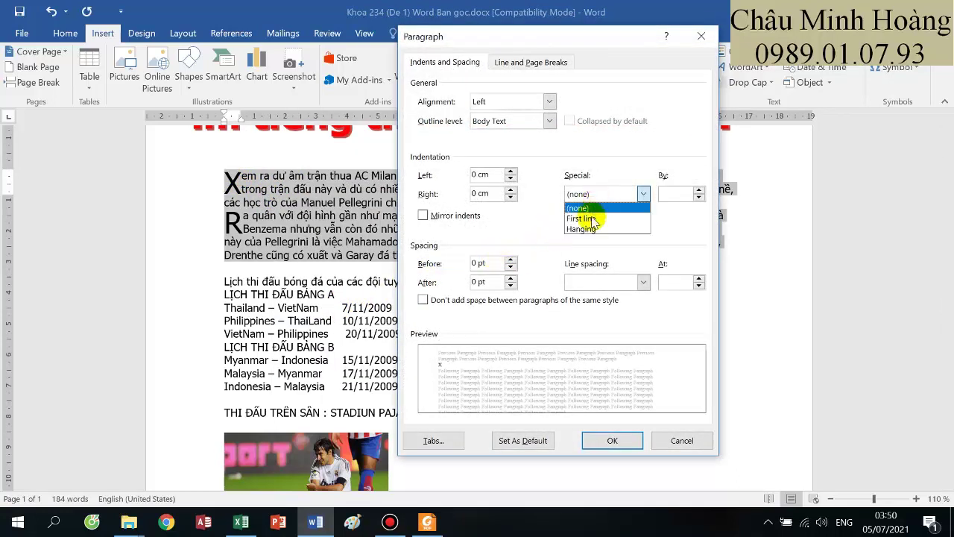
pyautogui.click(589, 219)
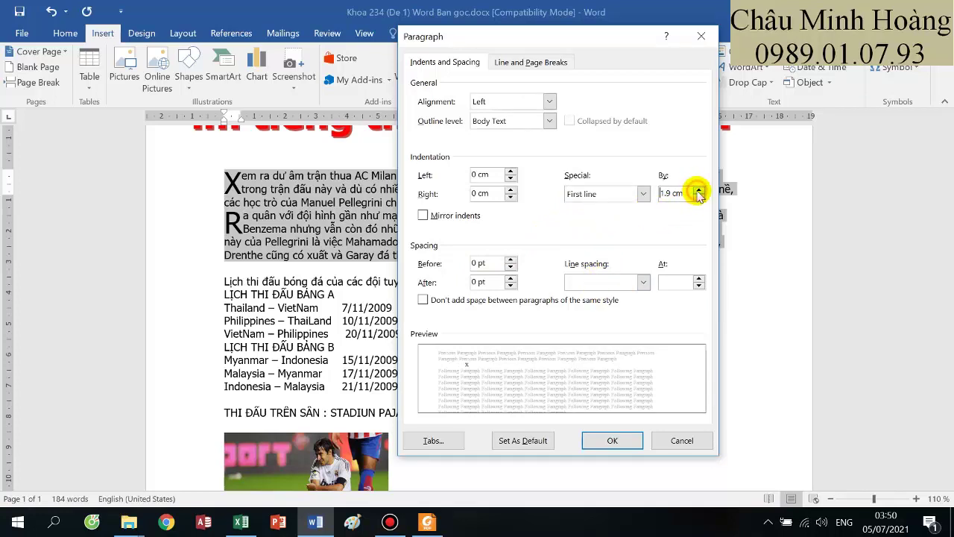
pyautogui.click(605, 440)
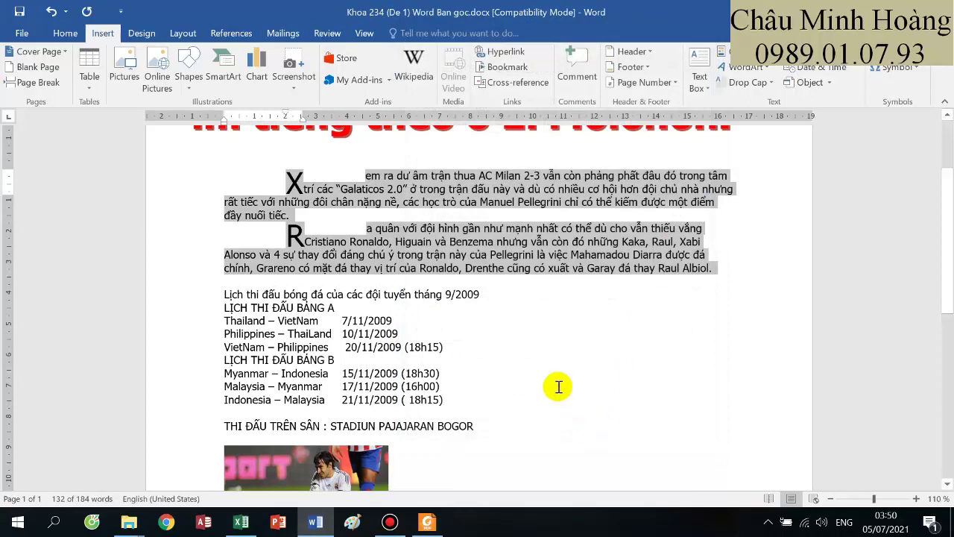
# - Reset the first-line indent of the text beside both drop caps to 0 cm, leaving only the initials indented
pyautogui.click(365, 176)
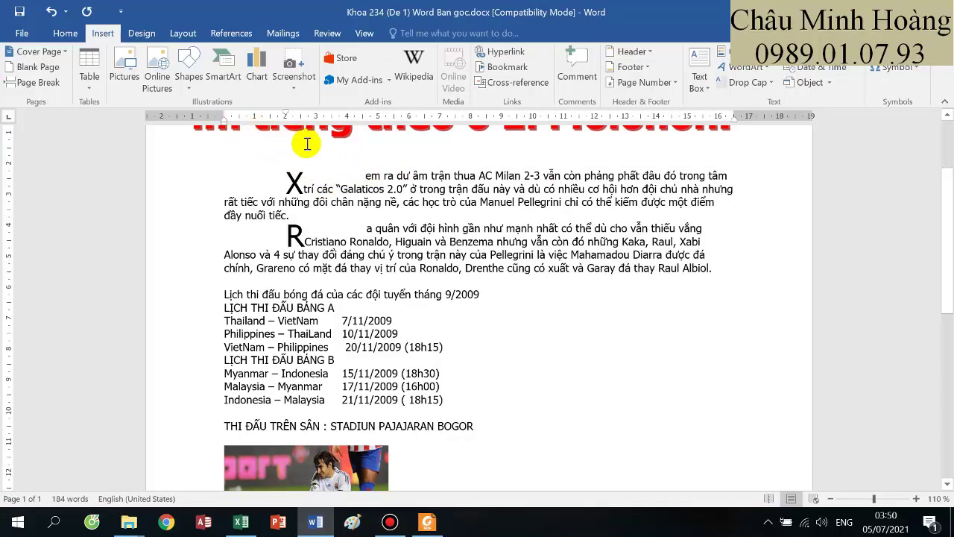
pyautogui.moveTo(224, 120)
pyautogui.mouseDown()
pyautogui.moveTo(291, 126)
pyautogui.moveTo(217, 121)
pyautogui.moveTo(255, 116)
pyautogui.moveTo(228, 116)
pyautogui.mouseUp()
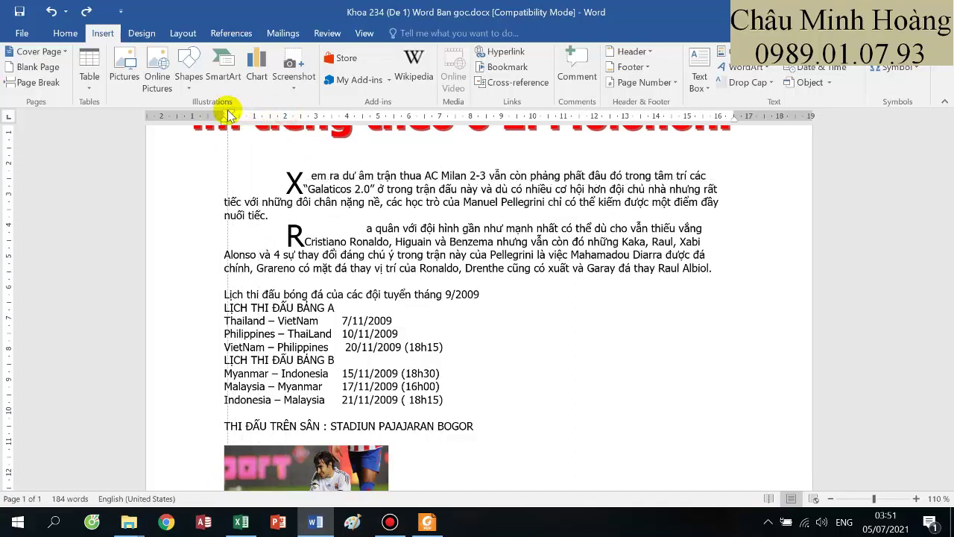
pyautogui.click(323, 229)
pyautogui.moveTo(290, 115); pyautogui.dragTo(225, 113)
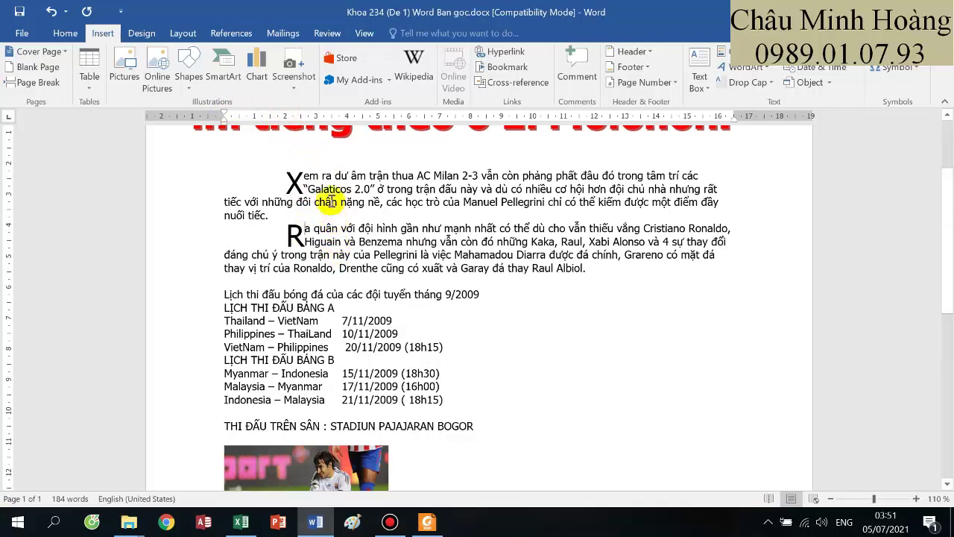
# - Compare with the sample in Foxit Reader and set the line spacing of both body paragraphs to 1.5 lines
pyautogui.click(439, 528)
pyautogui.click(315, 522)
pyautogui.moveTo(357, 190); pyautogui.dragTo(606, 267)
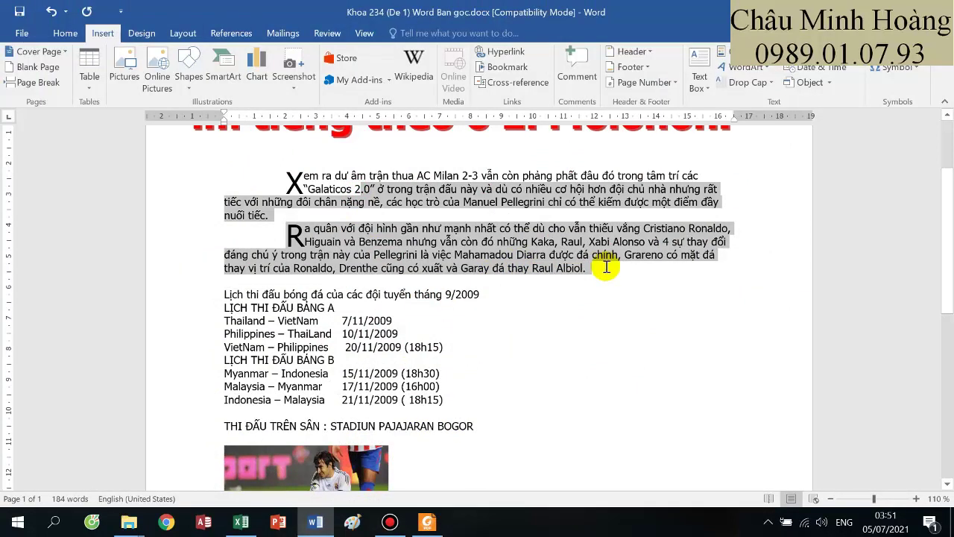
pyautogui.rightClick(527, 223)
pyautogui.click(571, 334)
pyautogui.click(618, 282)
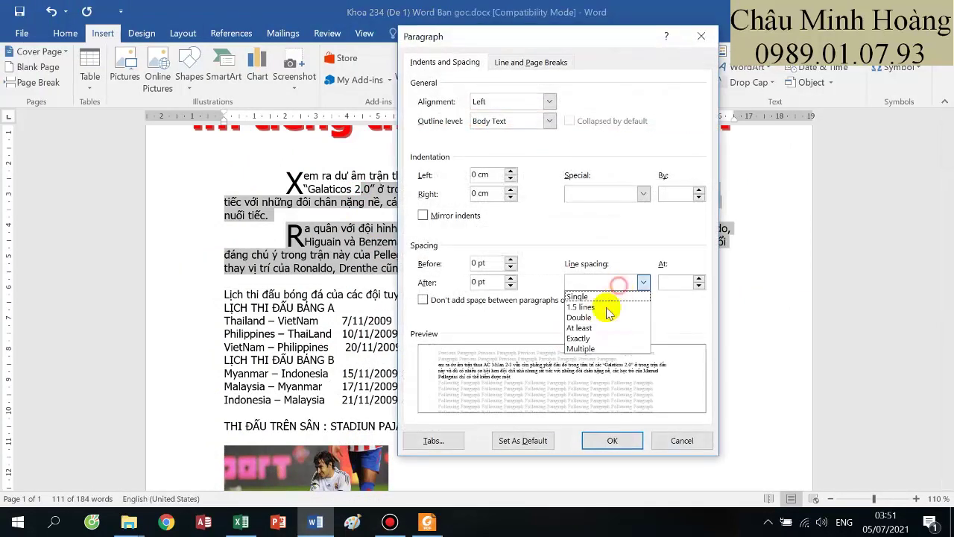
pyautogui.click(604, 307)
pyautogui.click(609, 440)
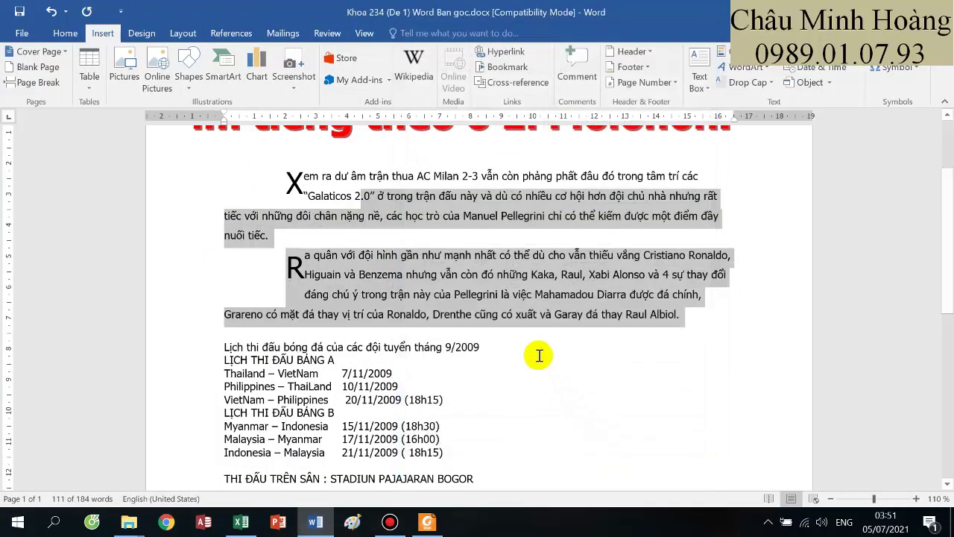
# - Select the frame around the second paragraph's drop cap R and resize it to enlarge the letter
pyautogui.click(302, 270)
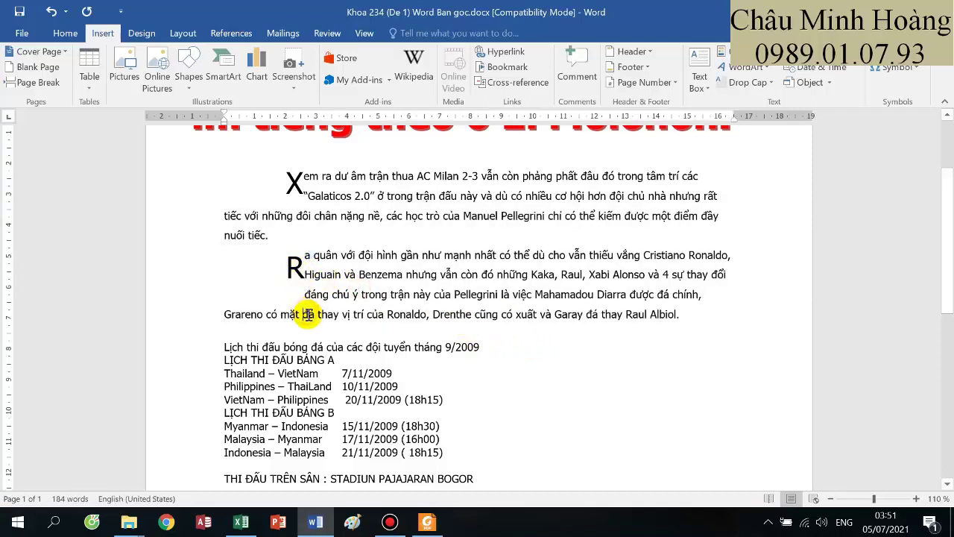
pyautogui.doubleClick(297, 266)
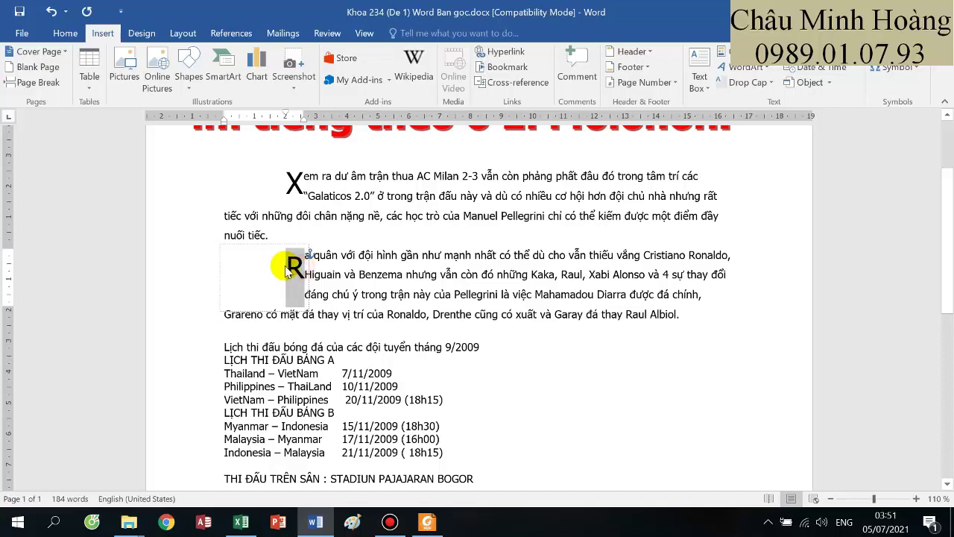
pyautogui.click(302, 256)
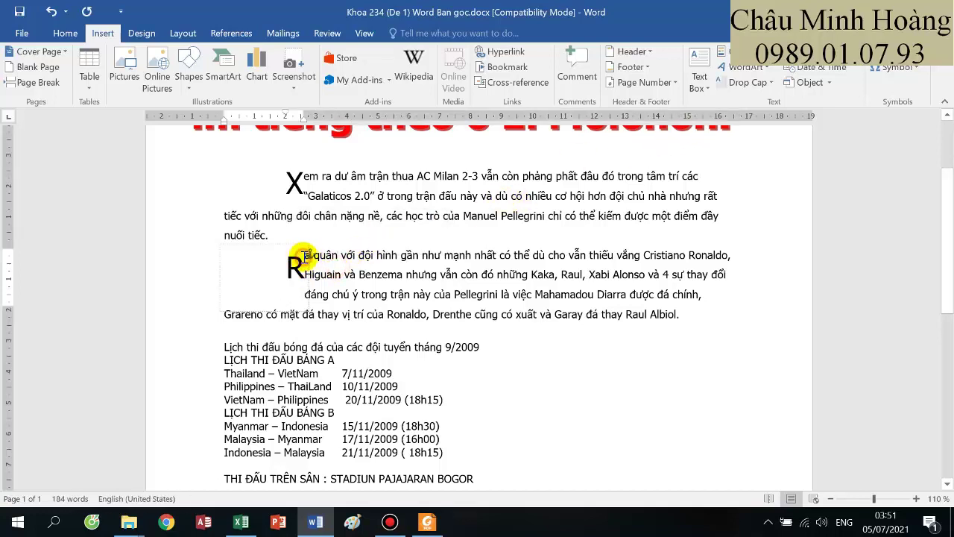
pyautogui.click(307, 248)
pyautogui.moveTo(303, 306); pyautogui.dragTo(268, 302)
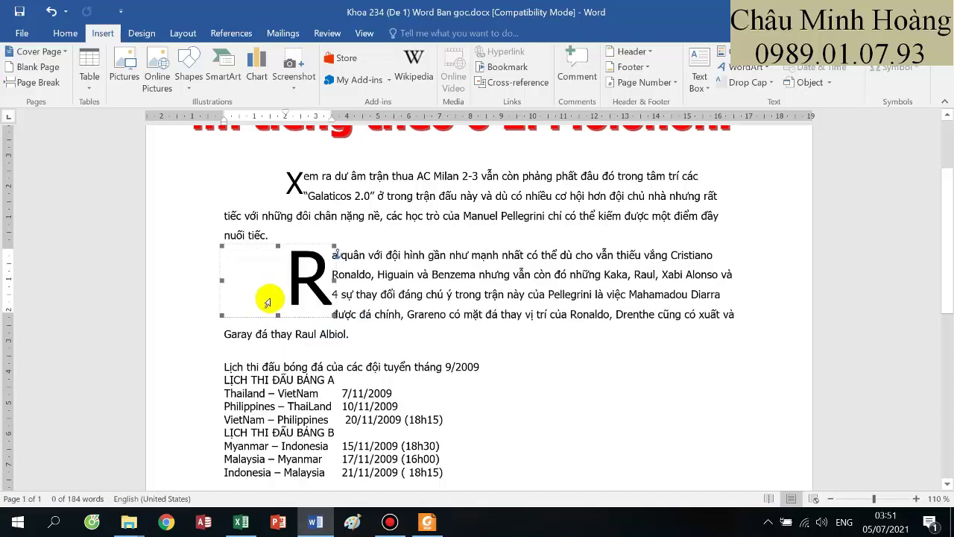
# - Reduce the second paragraph's drop cap R so that it drops only two lines
pyautogui.click(337, 314)
pyautogui.click(322, 298)
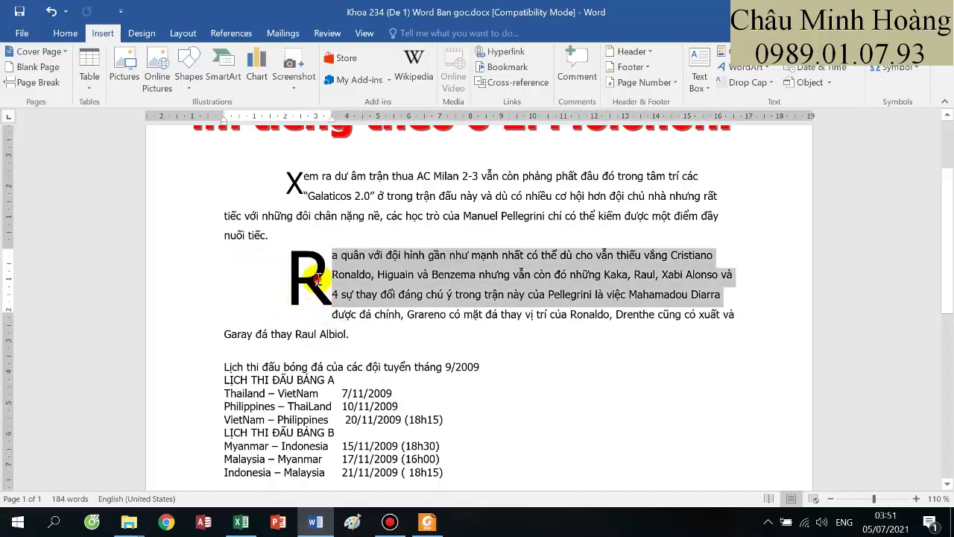
pyautogui.click(762, 84)
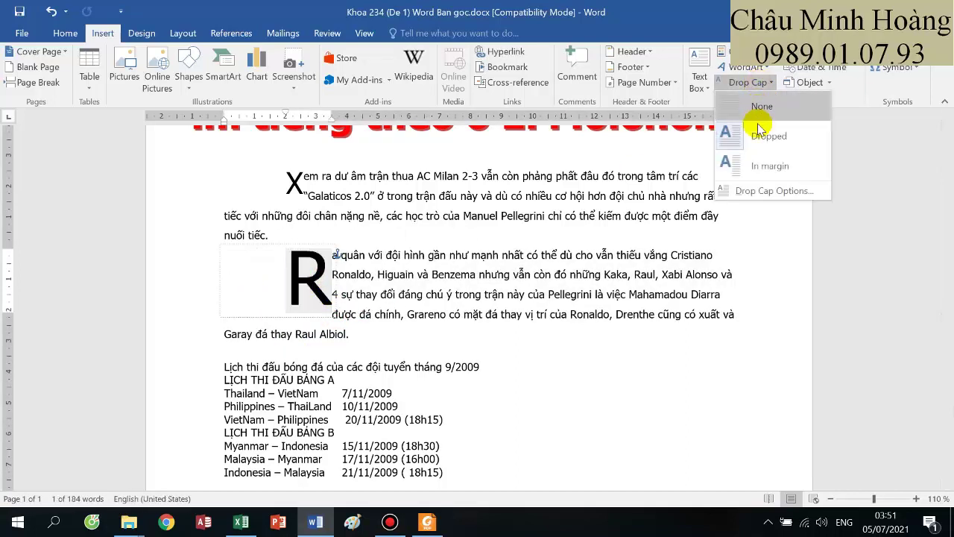
pyautogui.click(765, 186)
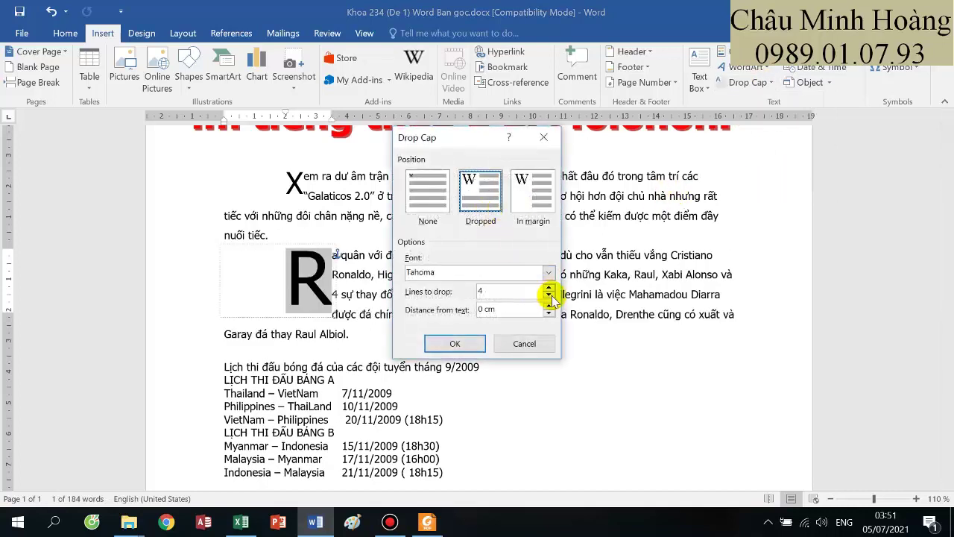
pyautogui.click(475, 344)
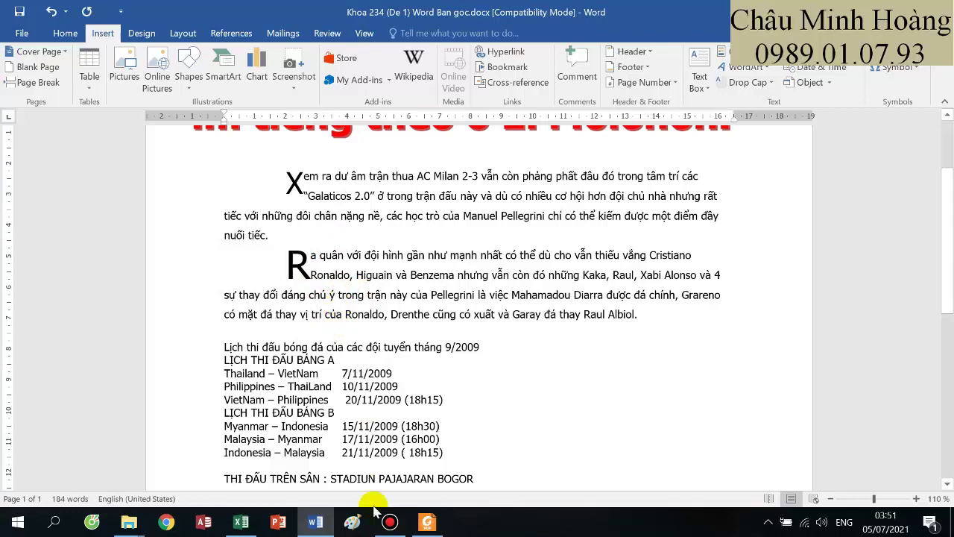
# - Check the schedule heading in the Foxit Reader sample and make the line "Lịch thi đấu bóng đá của các đội tuyển tháng 9/2009" bold in Word
pyautogui.click(421, 524)
pyautogui.click(421, 524)
pyautogui.click(422, 524)
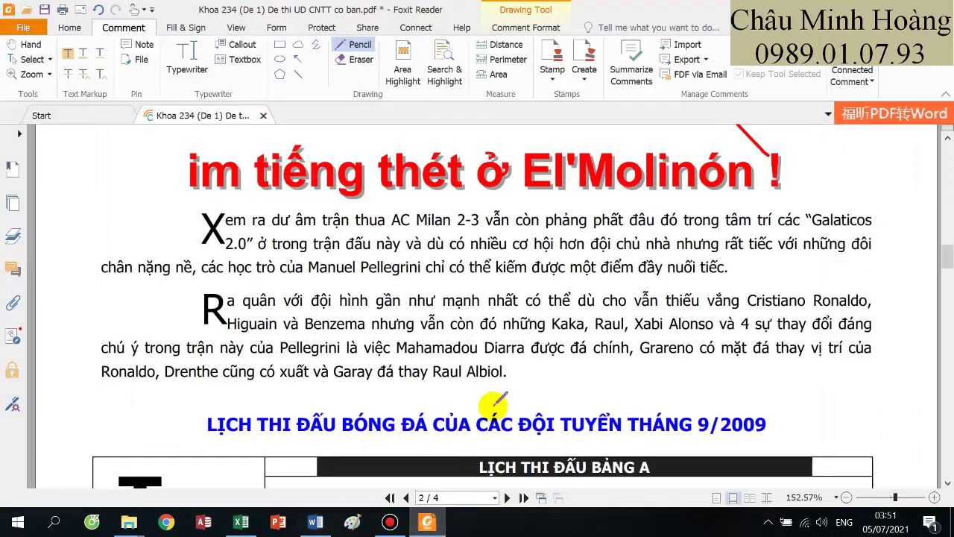
pyautogui.scroll(-3, 494, 404)
pyautogui.click(427, 524)
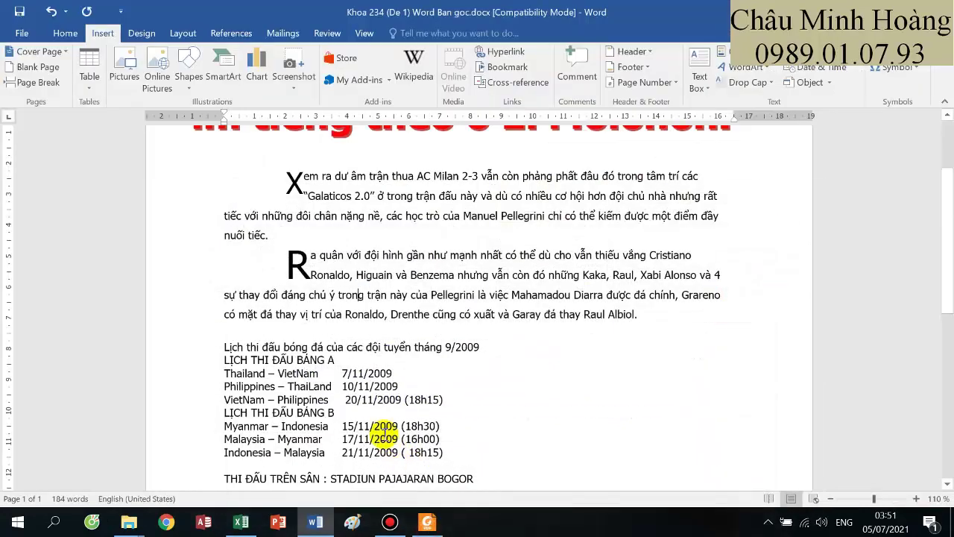
pyautogui.moveTo(226, 347); pyautogui.dragTo(488, 344)
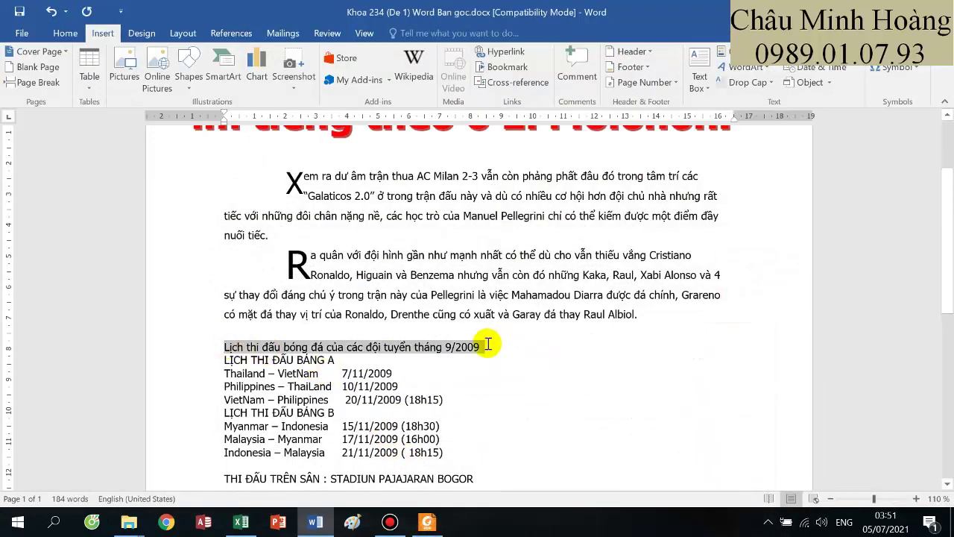
pyautogui.click(428, 524)
pyautogui.hotkey('alt', 'Tab')
pyautogui.click(65, 32)
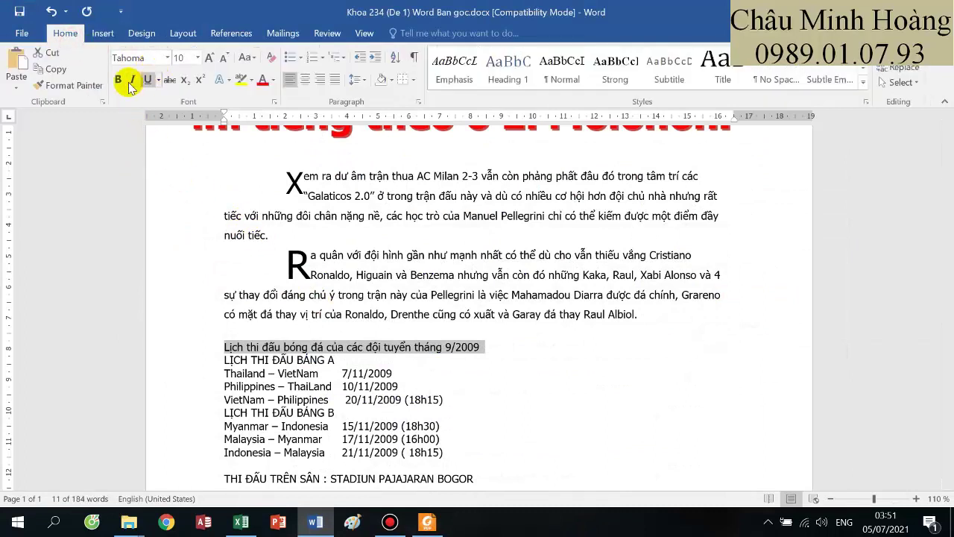
pyautogui.click(118, 79)
# - Set the schedule heading's font colour to the standard Blue
pyautogui.click(274, 80)
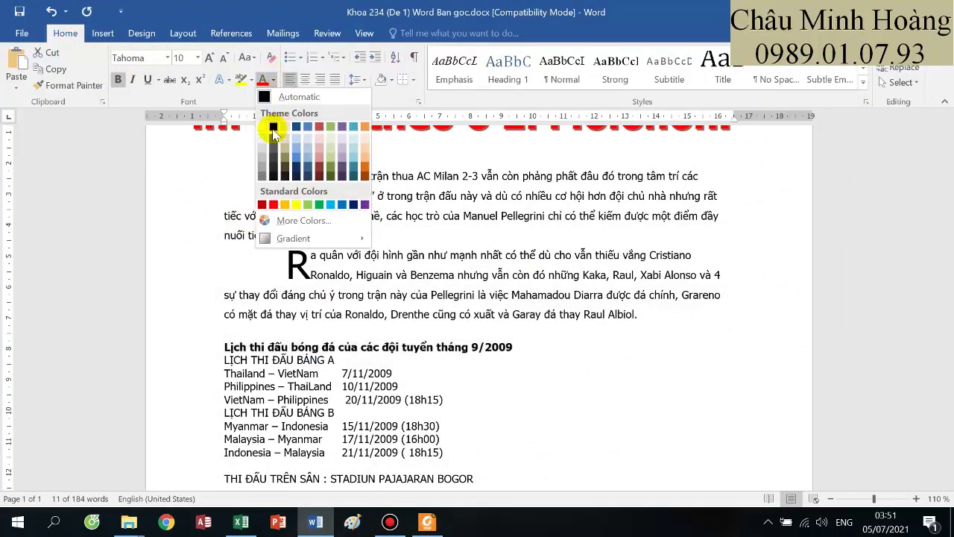
pyautogui.click(340, 205)
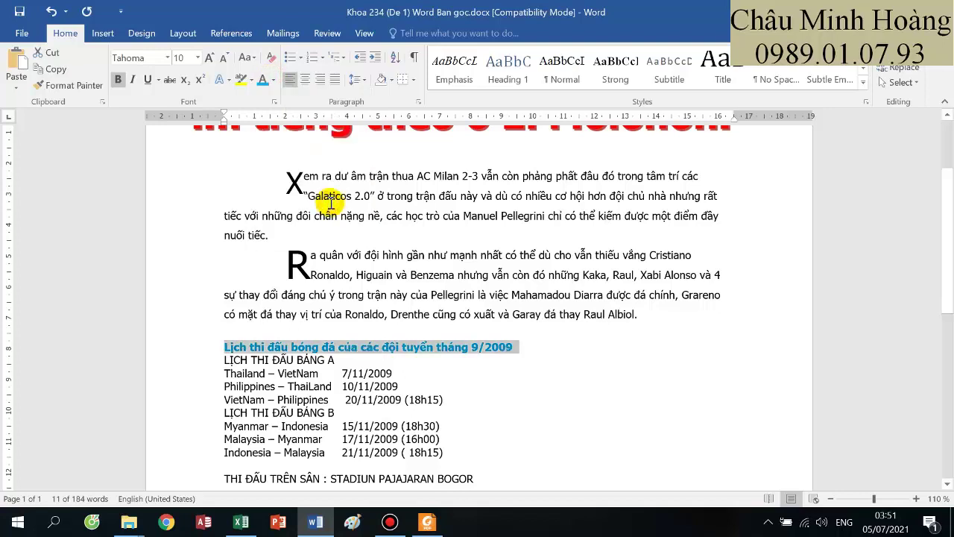
pyautogui.click(273, 80)
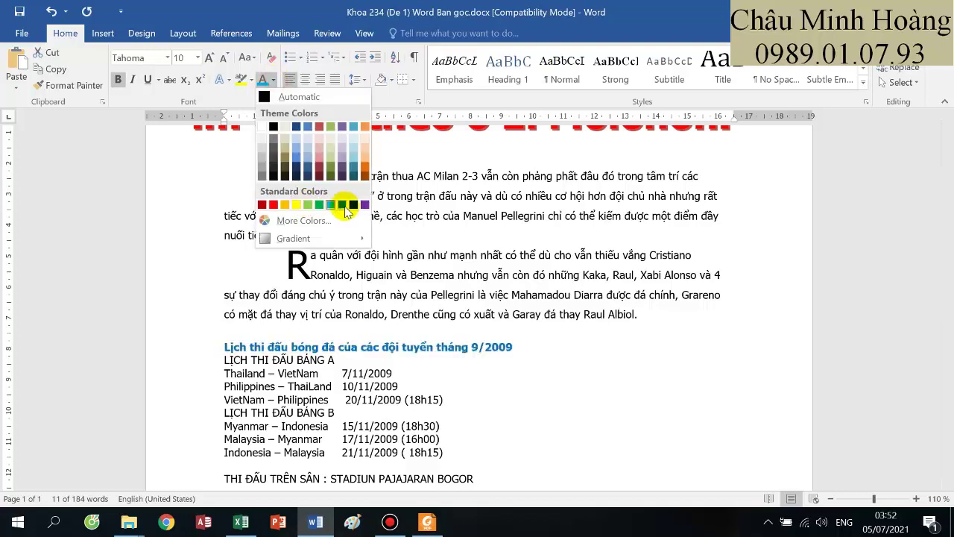
pyautogui.click(343, 206)
# - Compare with the sample in Foxit Reader and start retyping the schedule heading in capitals with "LỊCH THI ĐẤU" after its initial L
pyautogui.click(436, 527)
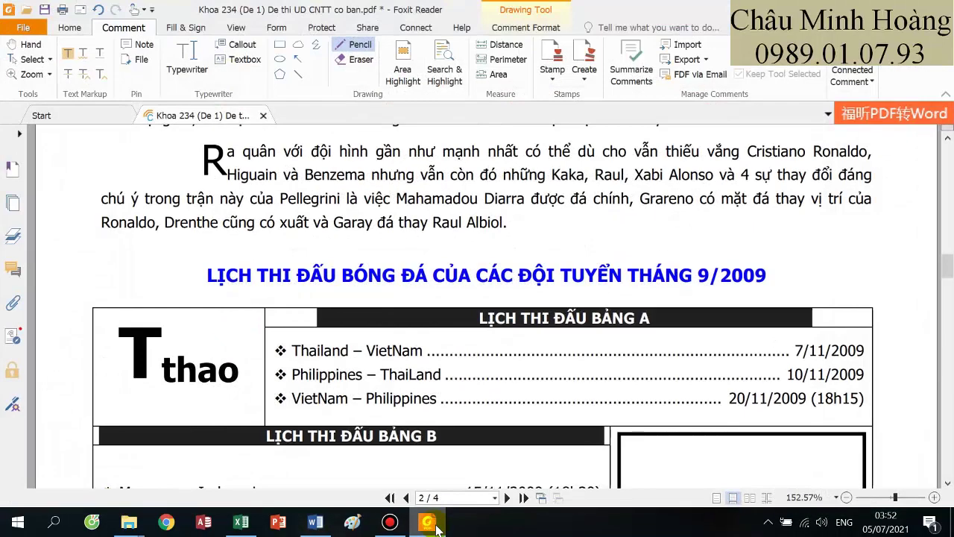
pyautogui.click(437, 527)
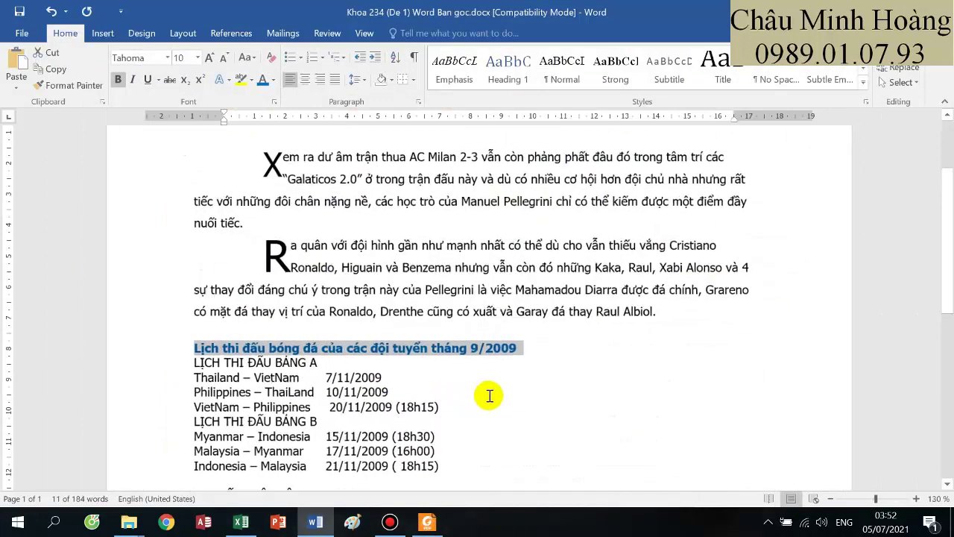
pyautogui.scroll(2, 505, 355)
pyautogui.click(524, 349)
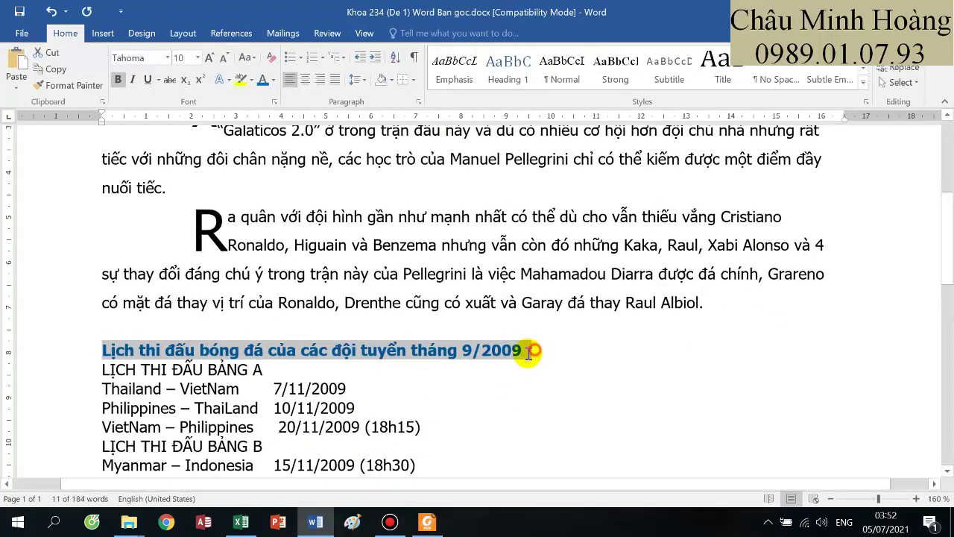
pyautogui.moveTo(358, 329); pyautogui.dragTo(125, 340)
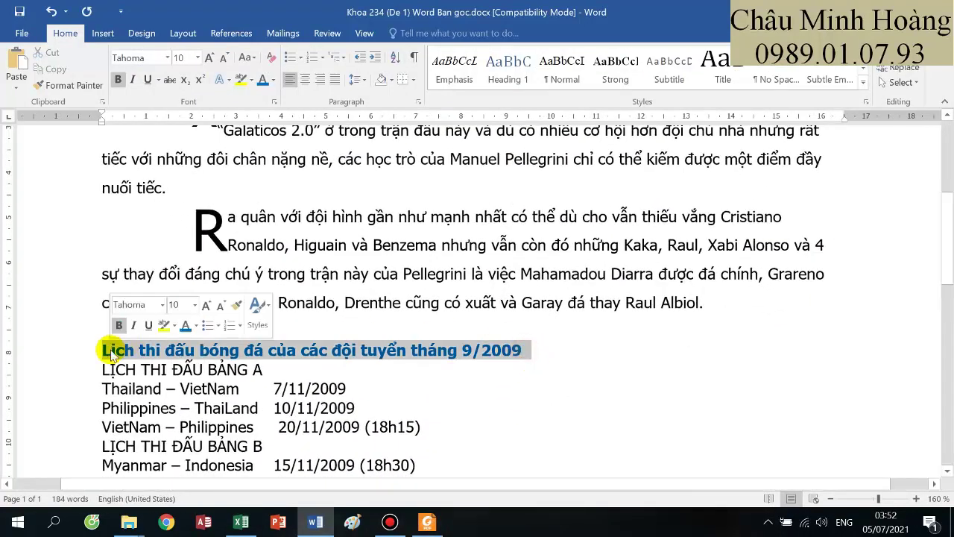
pyautogui.click(109, 350)
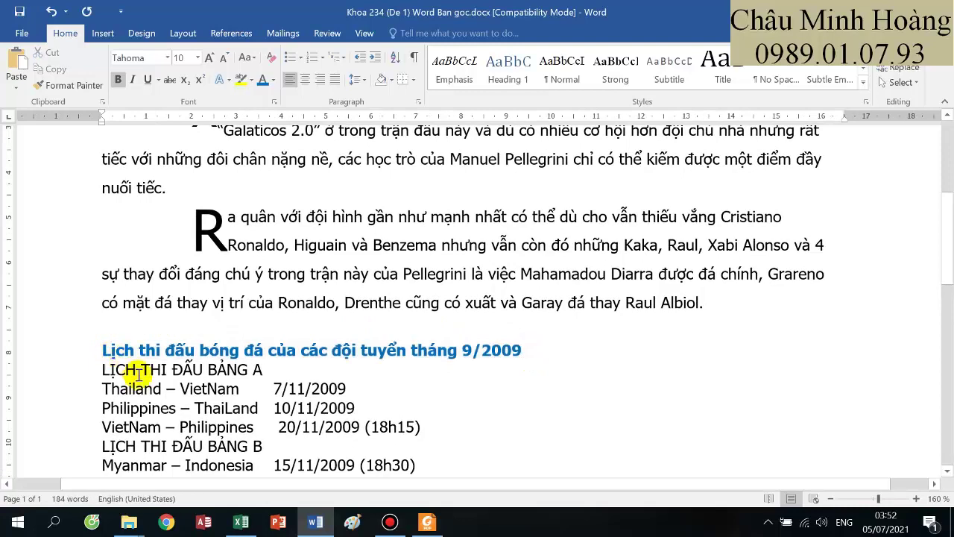
pyautogui.write('IC')
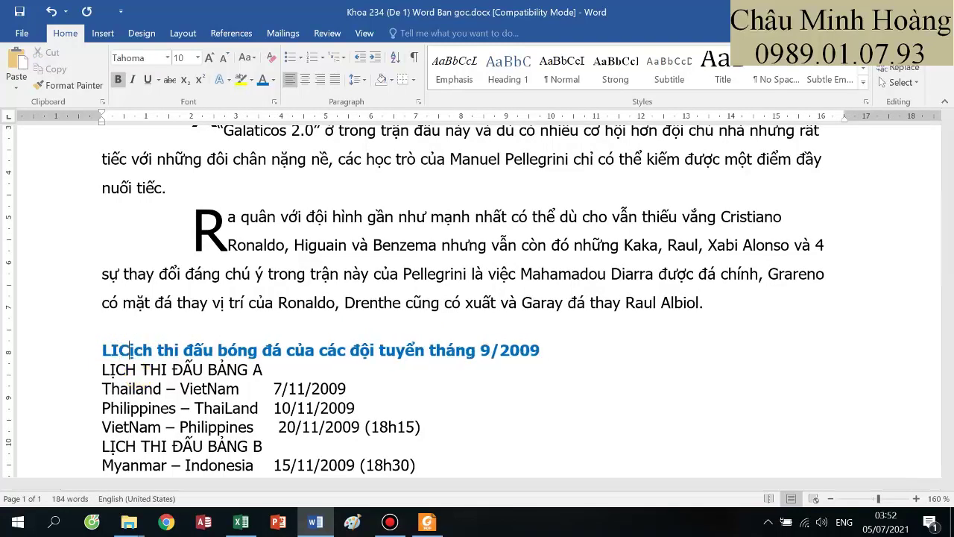
pyautogui.write('HJ THIO Dị')
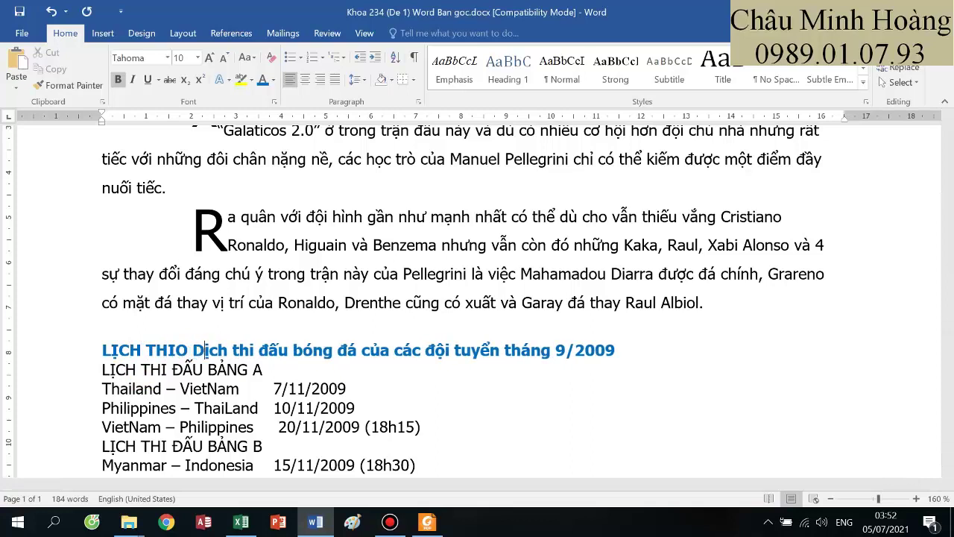
pyautogui.press('BackSpace')
pyautogui.press('BackSpace')
pyautogui.write('DDAAUS ')
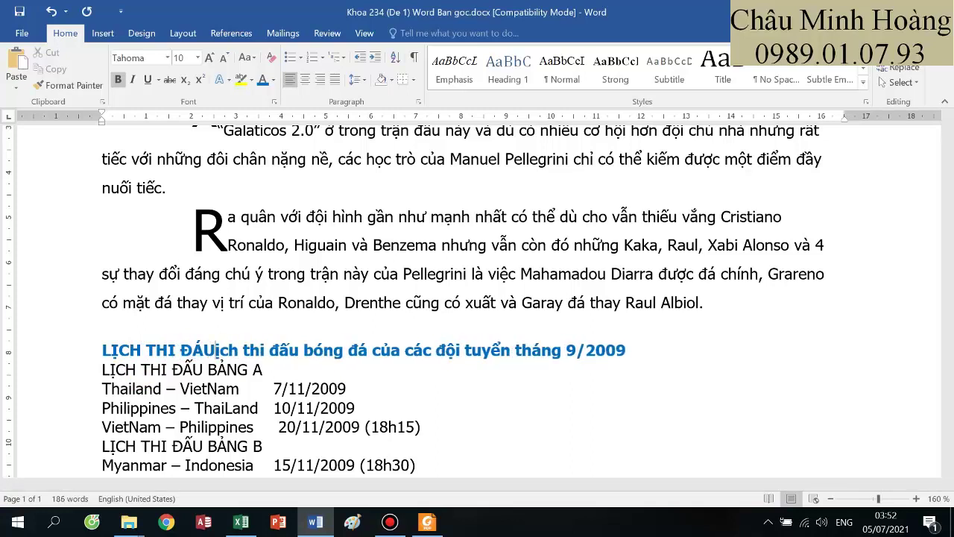
# - Continue the capitalised heading with "BÓNG ĐÁ CỦA CÁC ĐỘI TUYỂN THÁNG 9 /2009"
pyautogui.write('BONGS DDAS CUA CACS DDOOJI')
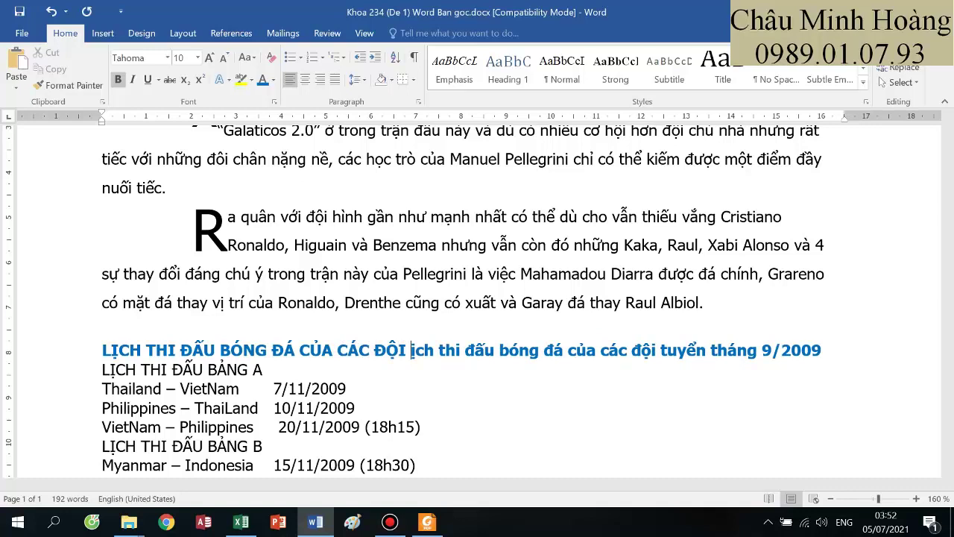
pyautogui.write(' TUYEERN')
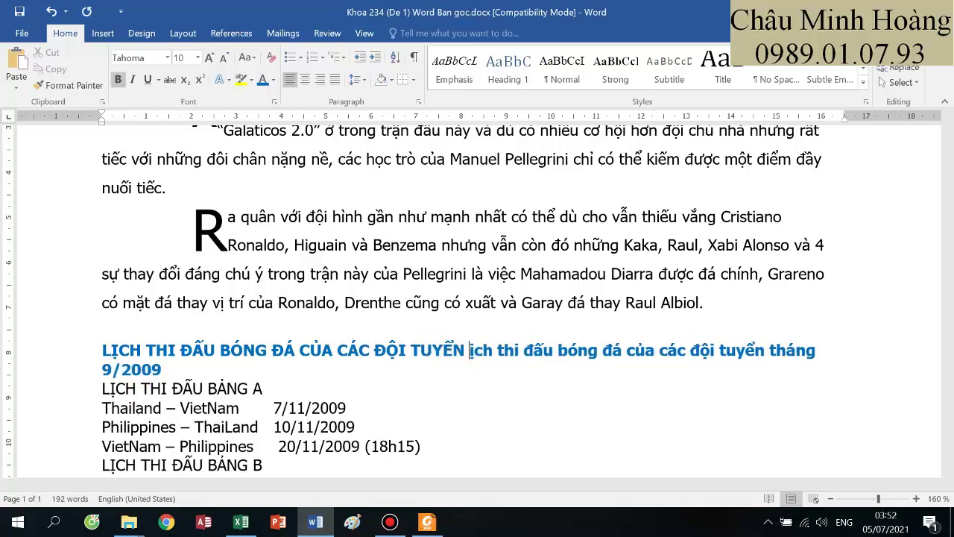
pyautogui.write(' THANGS 9')
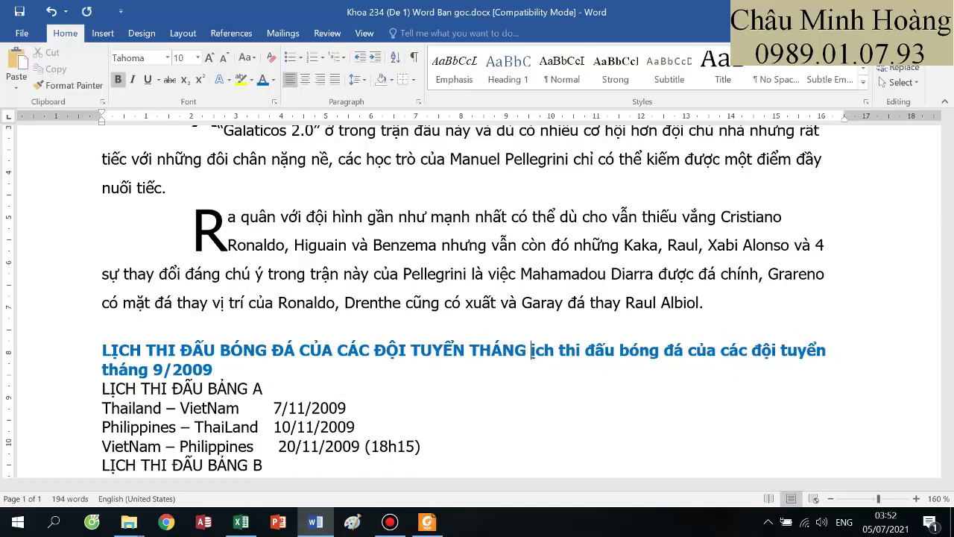
pyautogui.write('/2009')
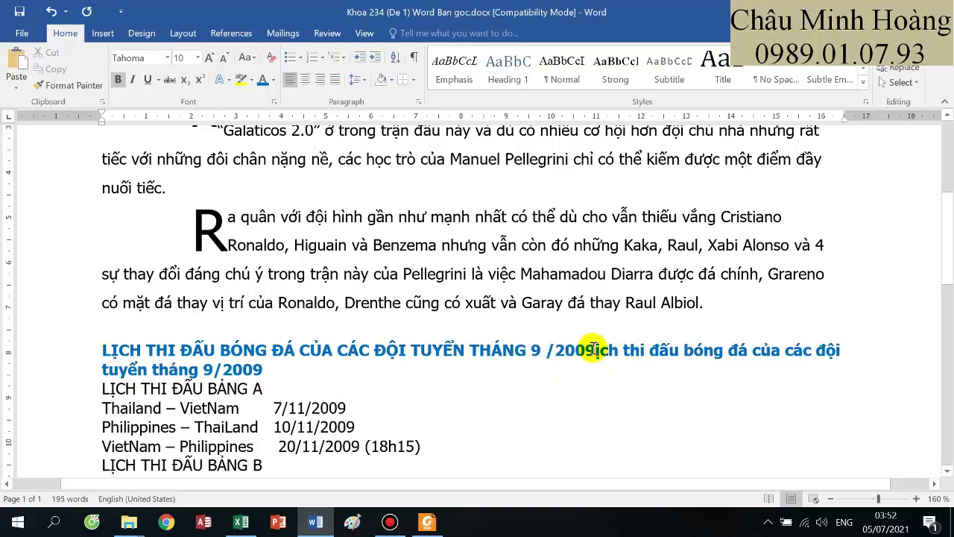
# - Delete the leftover lowercase text after the capitalised heading and centre the heading
pyautogui.keyDown('shift'); pyautogui.click(609, 377); pyautogui.keyUp('shift')
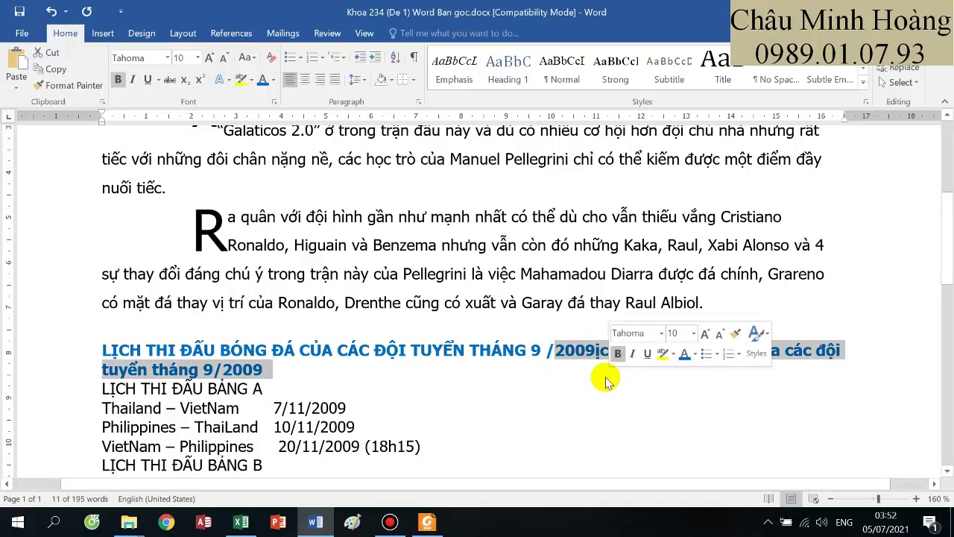
pyautogui.press('Delete')
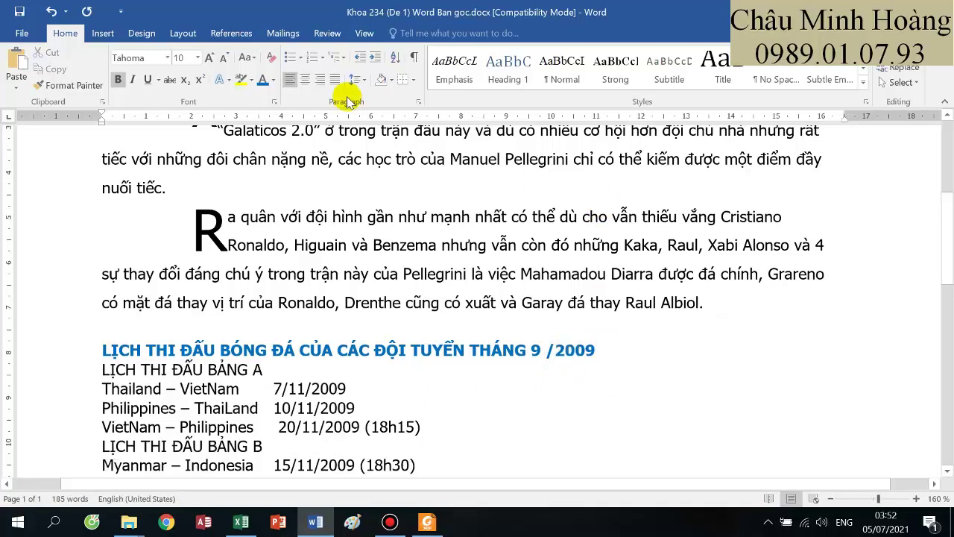
pyautogui.click(303, 85)
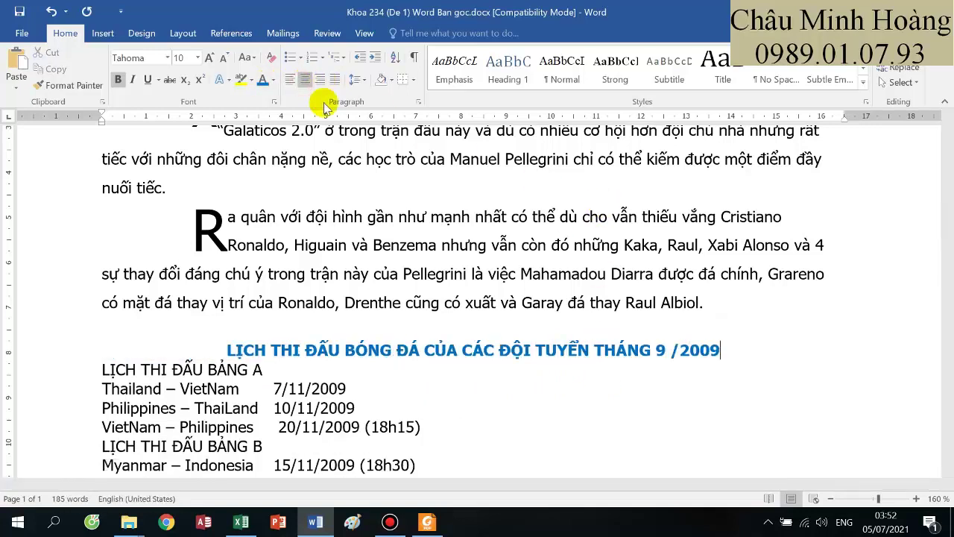
# - Examine the layout of the schedule table for groups A and B in the Foxit Reader sample
pyautogui.scroll(-3, 291, 313)
pyautogui.click(425, 523)
pyautogui.scroll(-5, 447, 393)
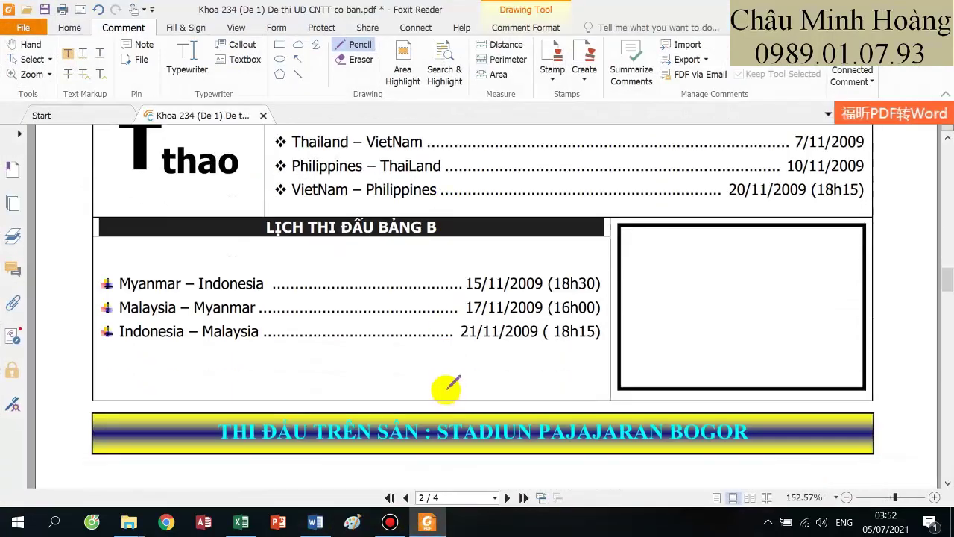
pyautogui.scroll(2, 604, 376)
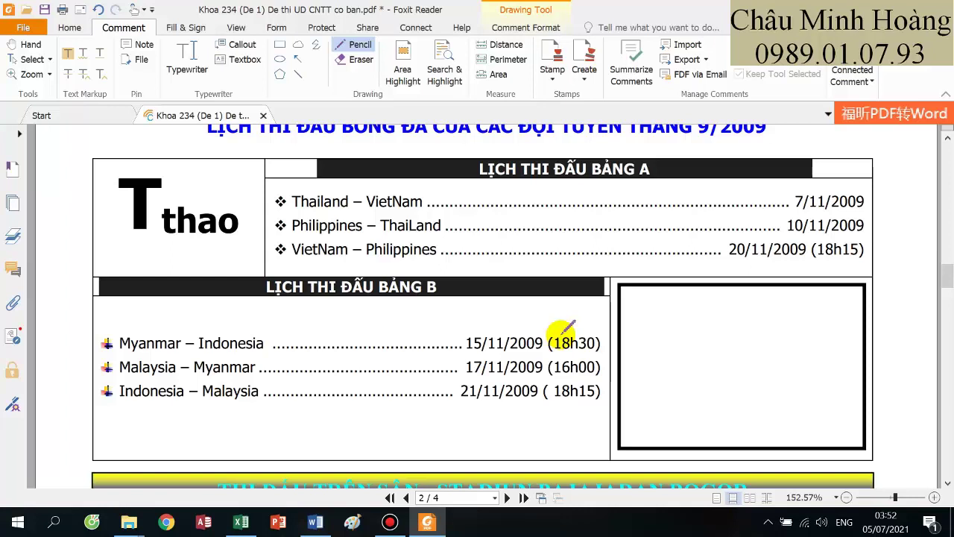
pyautogui.scroll(1, 560, 325)
pyautogui.scroll(-1, 561, 325)
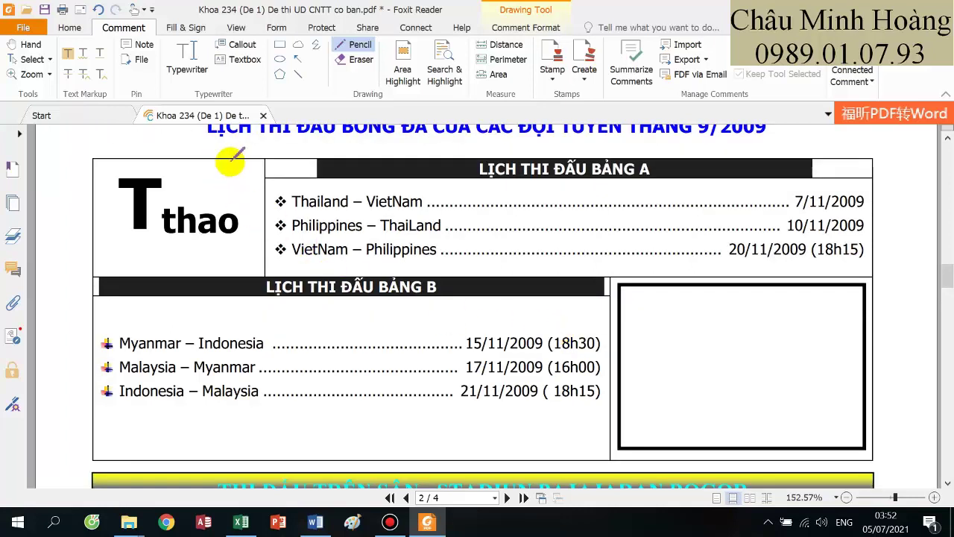
# - Mark the sample table's top row with vertical pencil strokes, two over the "T thao" cell and three across the group A schedule
pyautogui.moveTo(222, 172); pyautogui.dragTo(223, 218)
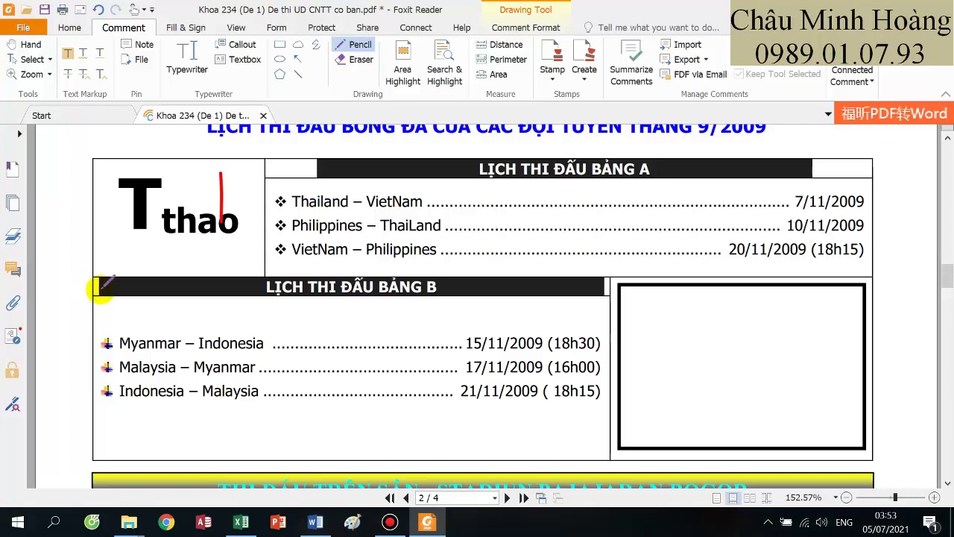
pyautogui.scroll(-2, 384, 317)
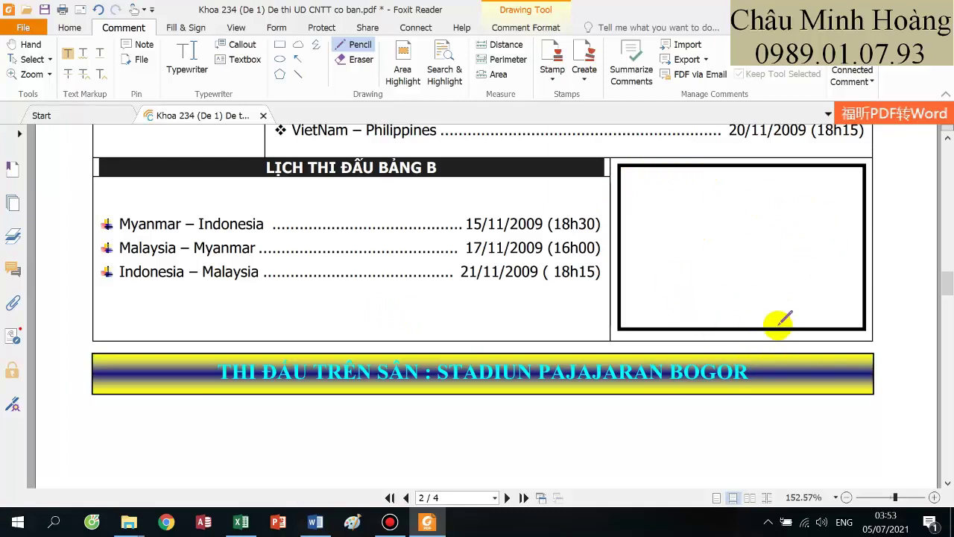
pyautogui.scroll(2, 769, 331)
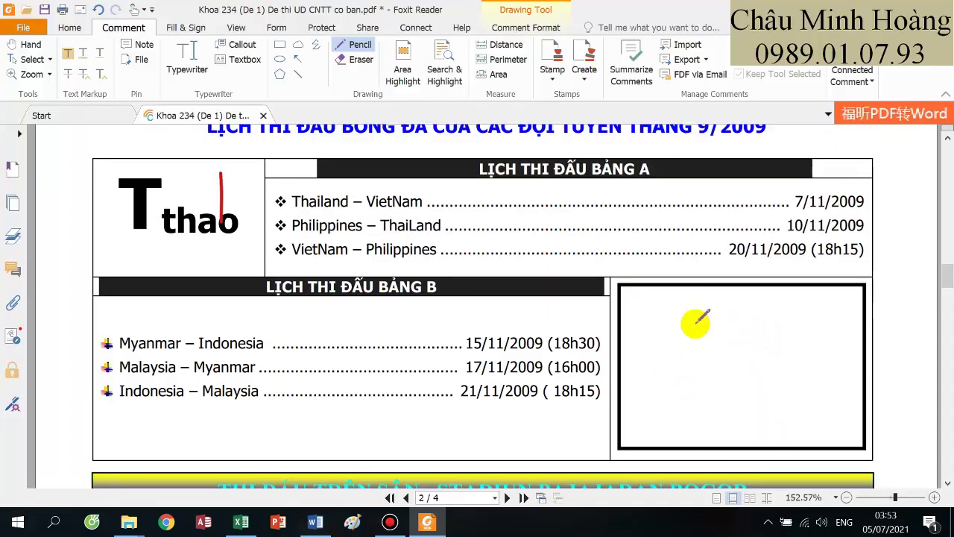
pyautogui.moveTo(192, 186); pyautogui.dragTo(189, 252)
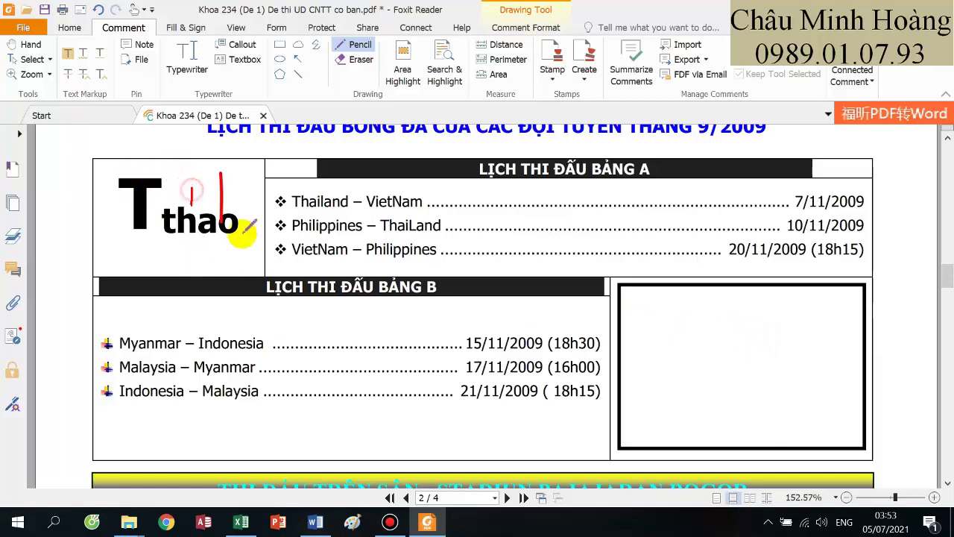
pyautogui.moveTo(290, 167); pyautogui.dragTo(291, 179)
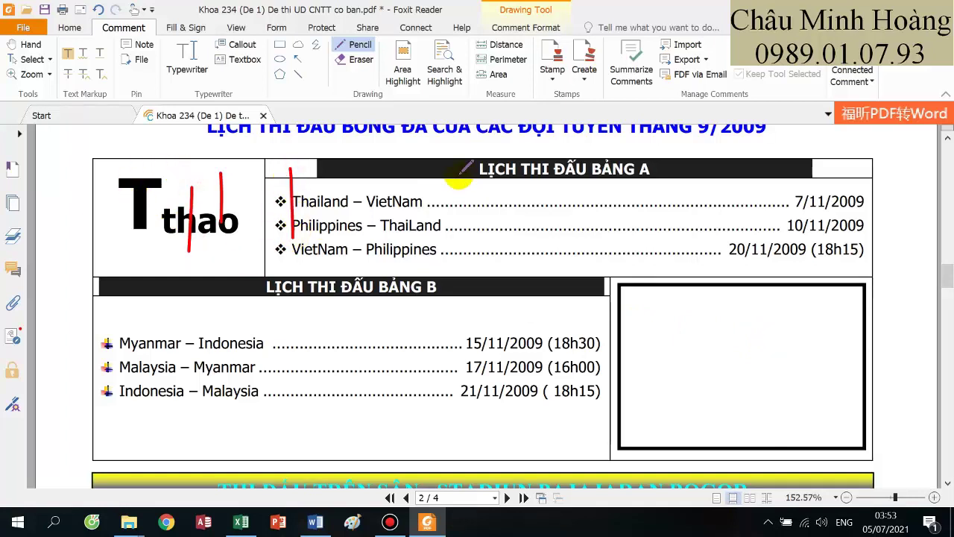
pyautogui.moveTo(477, 202); pyautogui.dragTo(475, 233)
pyautogui.moveTo(852, 166); pyautogui.dragTo(850, 216)
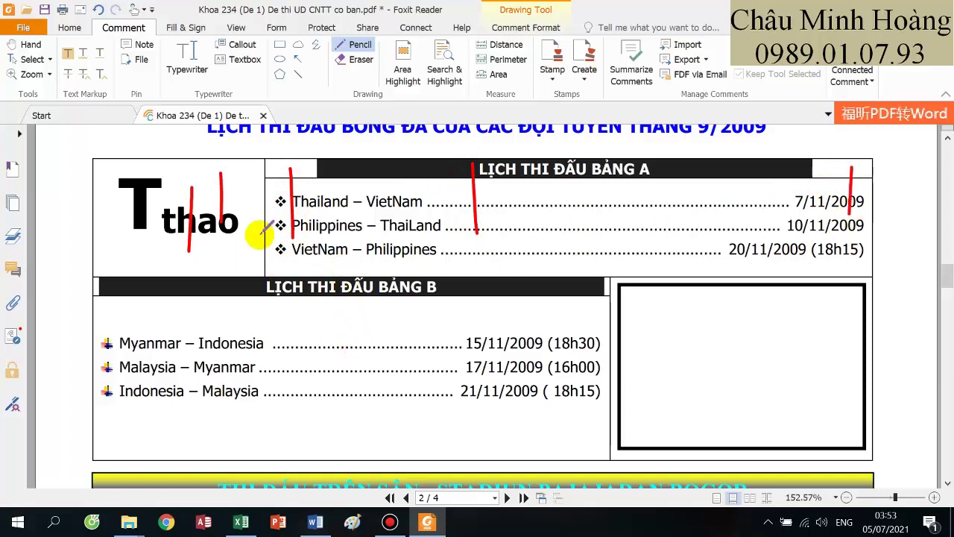
# - Mark the sample table with pencil strokes across the group A matches, the group B heading and the last group B match
pyautogui.moveTo(307, 222); pyautogui.dragTo(430, 222)
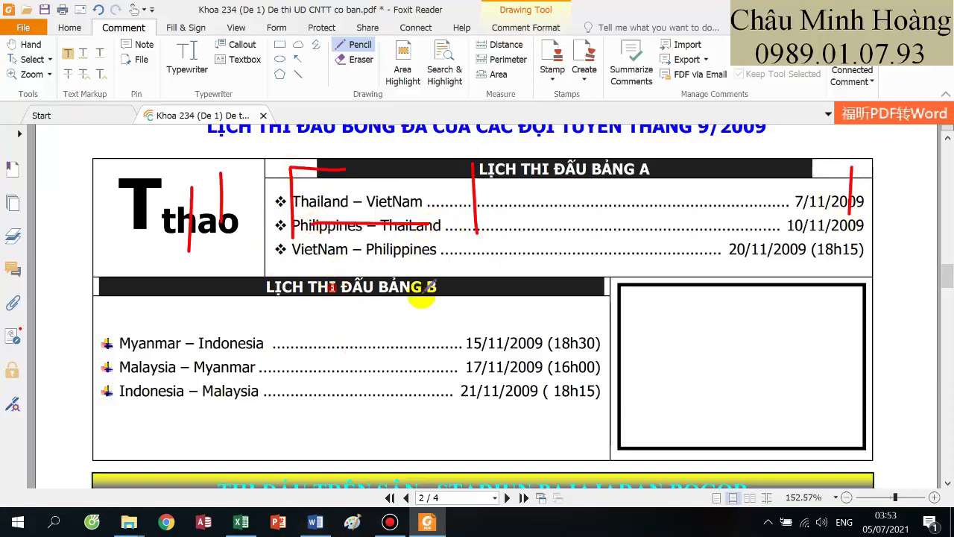
pyautogui.moveTo(528, 299); pyautogui.dragTo(544, 294)
pyautogui.moveTo(344, 385); pyautogui.dragTo(408, 388)
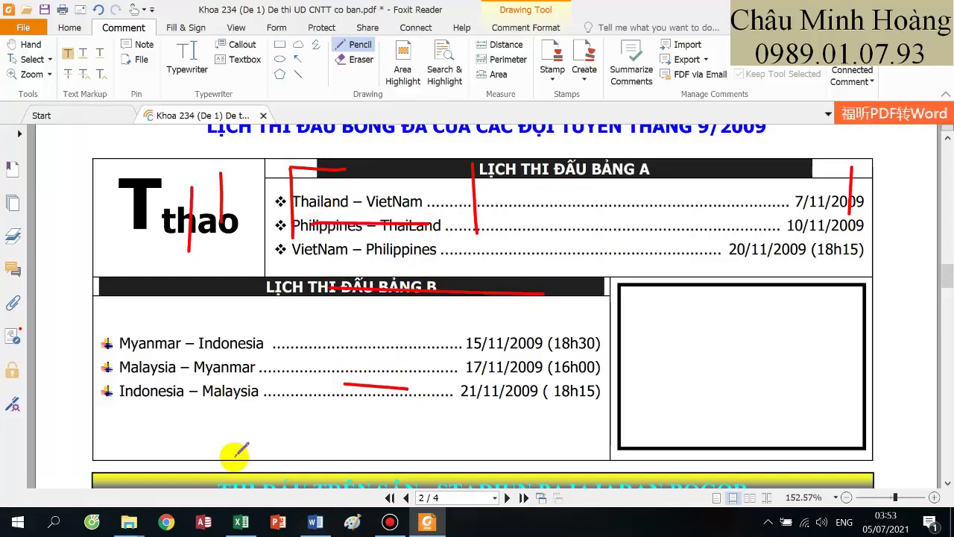
# - Switch to Word and add an empty line above "LỊCH THI ĐẤU BẢNG A"
pyautogui.click(315, 521)
pyautogui.click(99, 256)
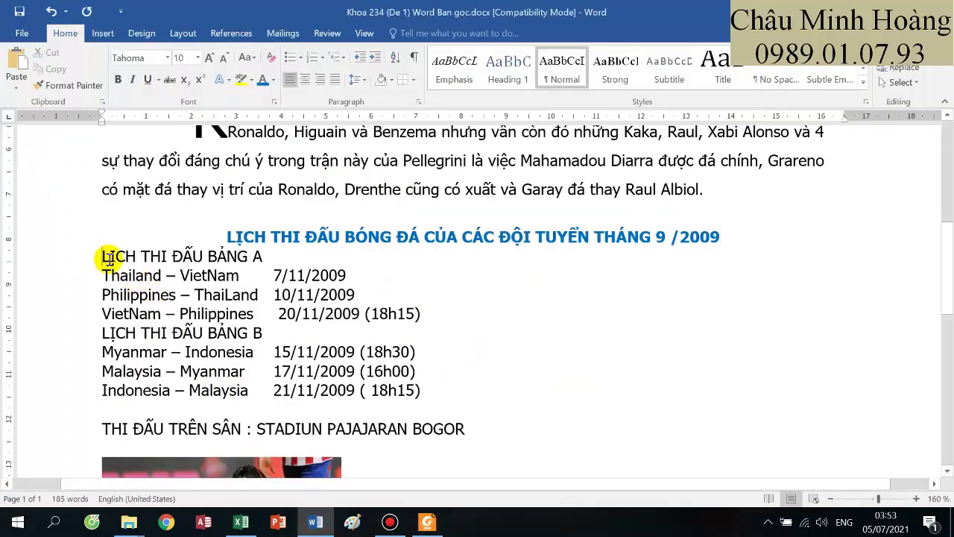
pyautogui.press('Return')
# - Try a three-column, four-row table under the schedule heading, then remove it after checking the Foxit Reader sample
pyautogui.click(103, 33)
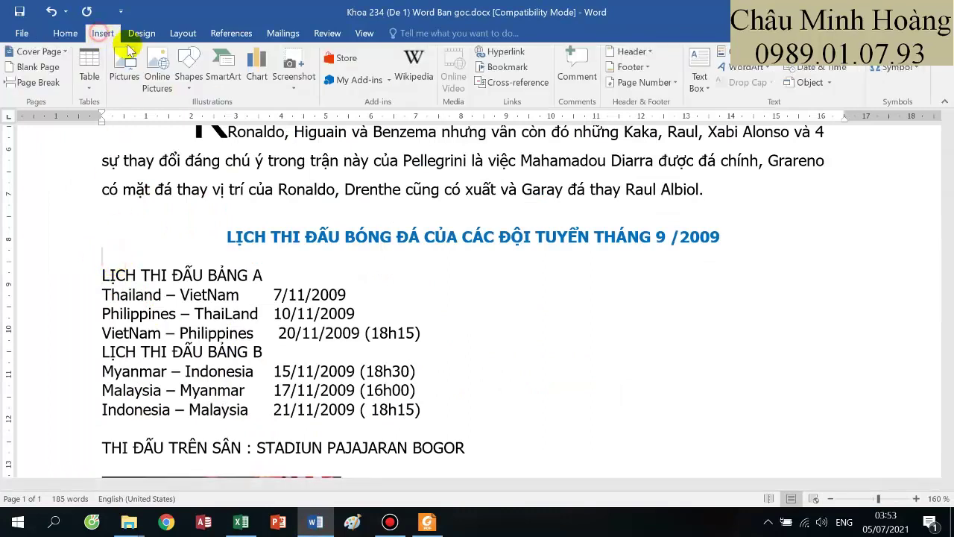
pyautogui.click(90, 77)
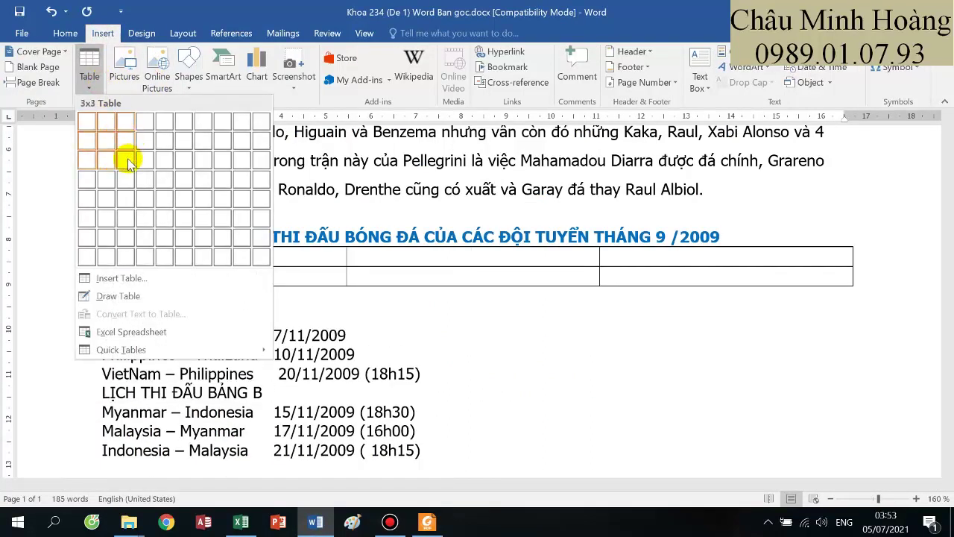
pyautogui.press('Escape')
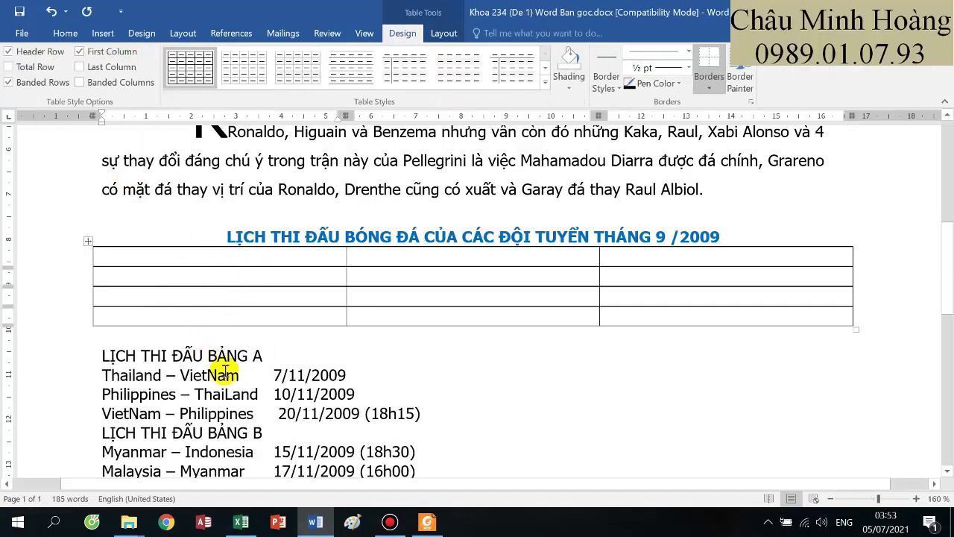
pyautogui.click(438, 526)
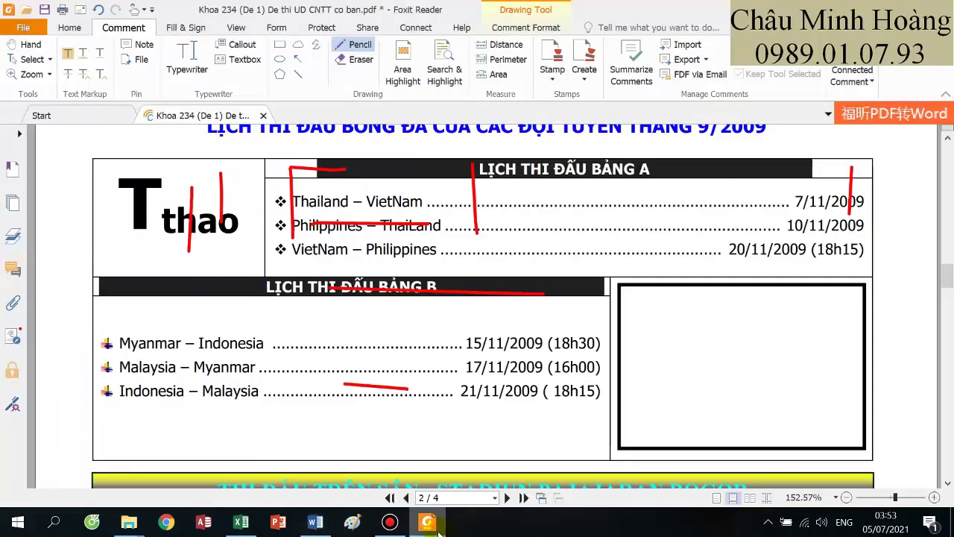
pyautogui.click(438, 526)
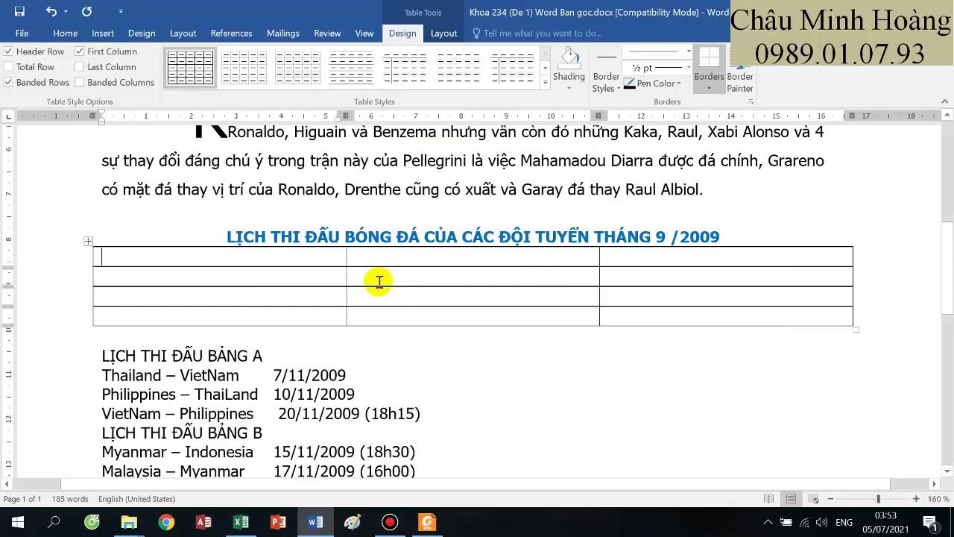
pyautogui.click(87, 242)
pyautogui.press('BackSpace')
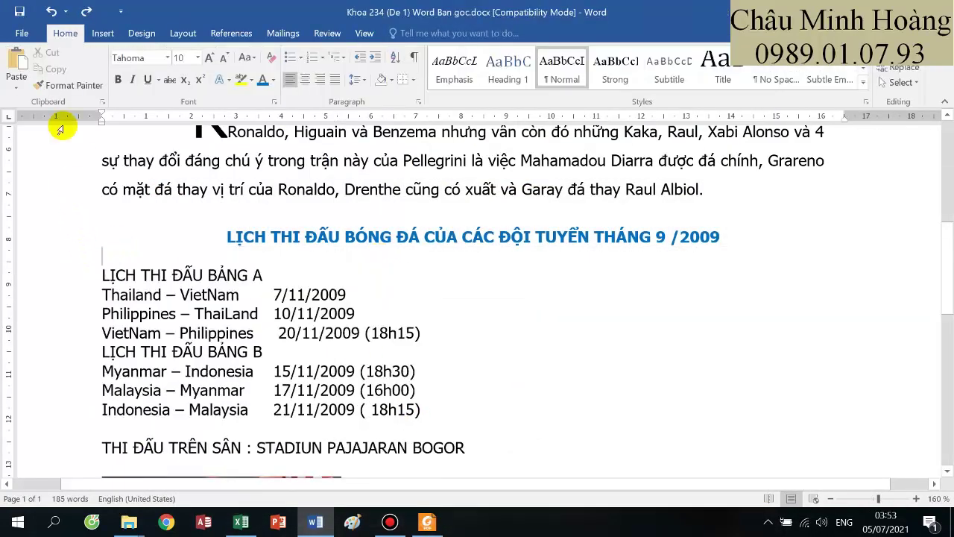
# - Insert a four-column, four-row table under the schedule heading and compare it with the Foxit Reader sample
pyautogui.click(101, 33)
pyautogui.click(89, 66)
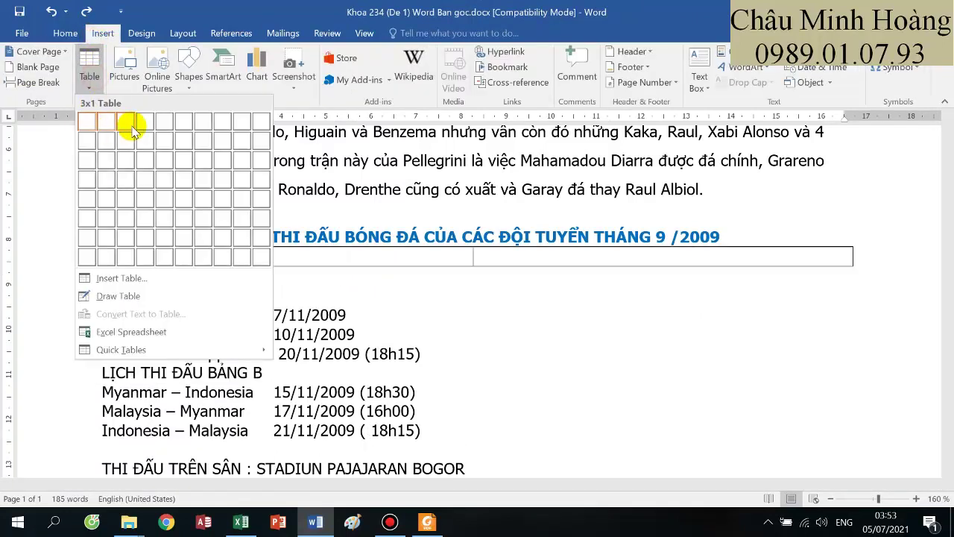
pyautogui.click(139, 176)
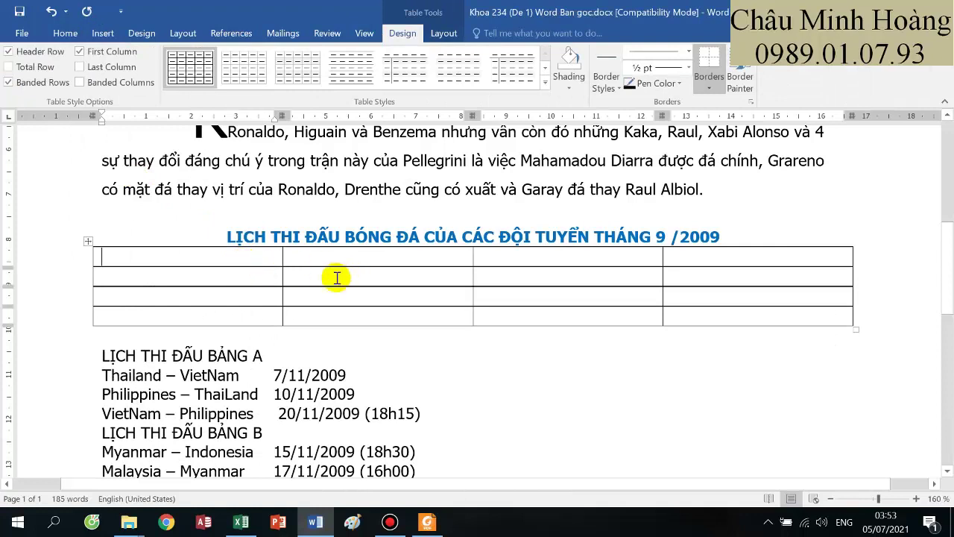
pyautogui.click(427, 523)
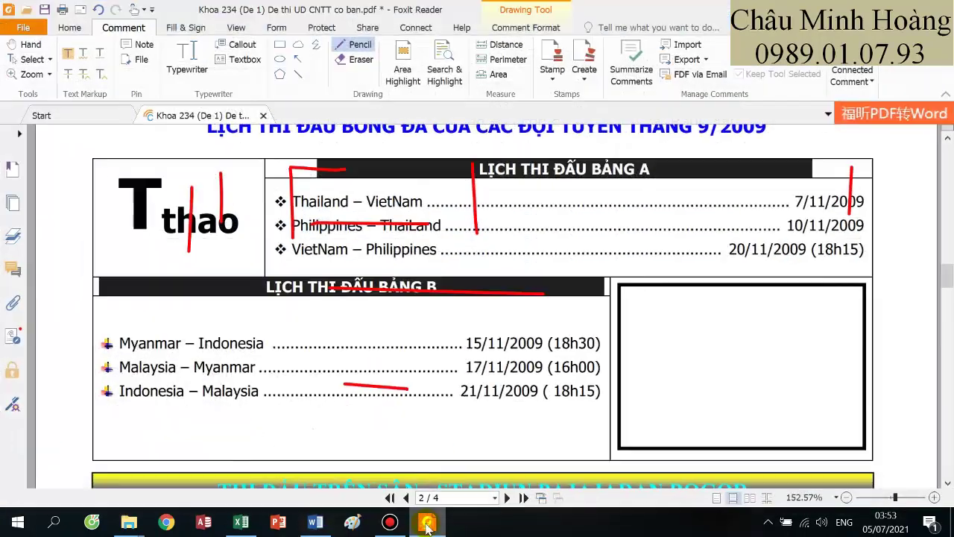
pyautogui.click(427, 523)
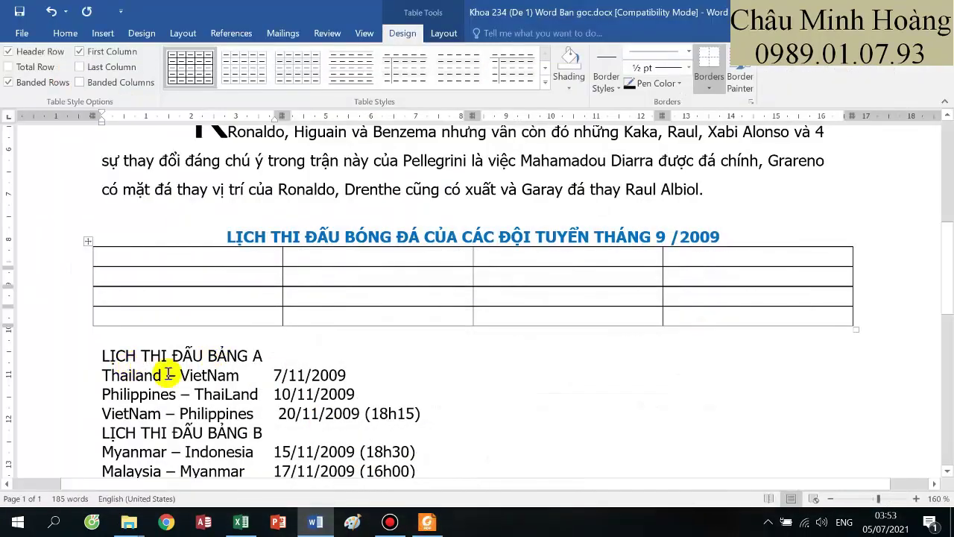
# - Switch to Foxit Reader and mark the empty framed box beside the group B schedule with a pencil cross
pyautogui.scroll(-5, 215, 384)
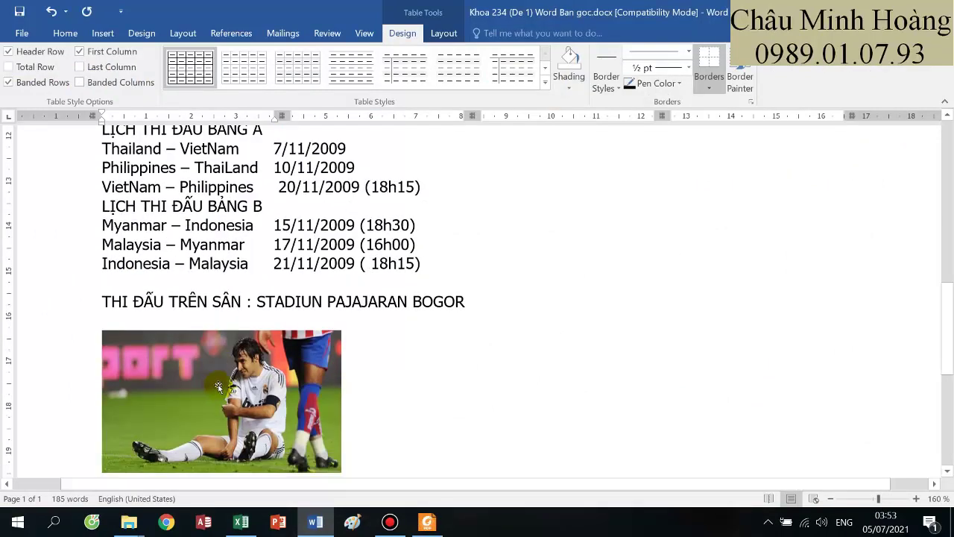
pyautogui.scroll(5, 217, 384)
pyautogui.click(427, 522)
pyautogui.scroll(3, 512, 405)
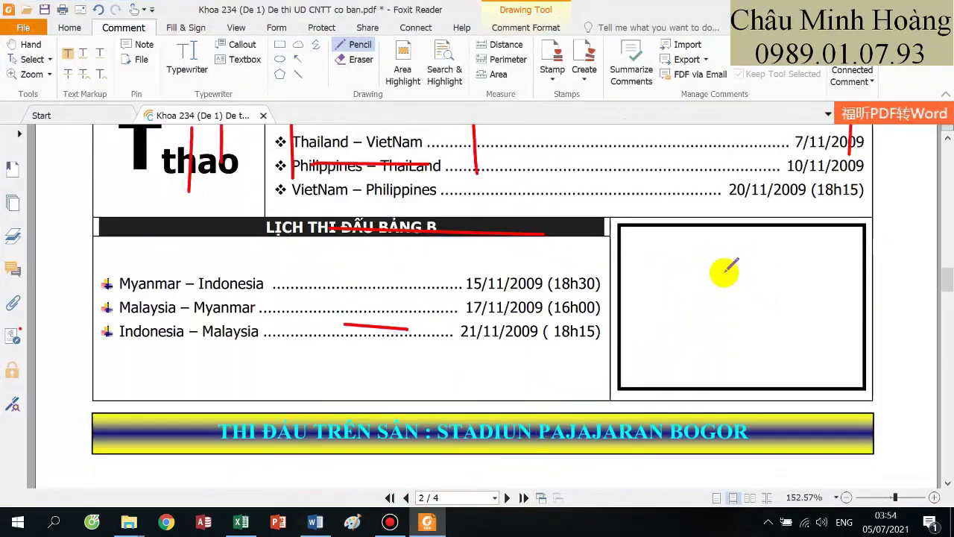
pyautogui.moveTo(710, 266); pyautogui.dragTo(762, 319)
pyautogui.moveTo(778, 272); pyautogui.dragTo(686, 351)
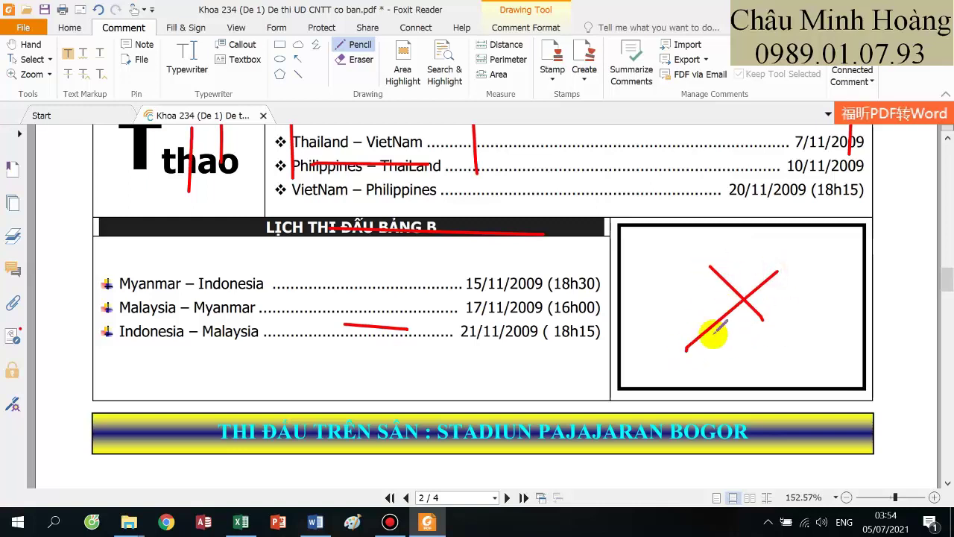
pyautogui.scroll(3, 485, 363)
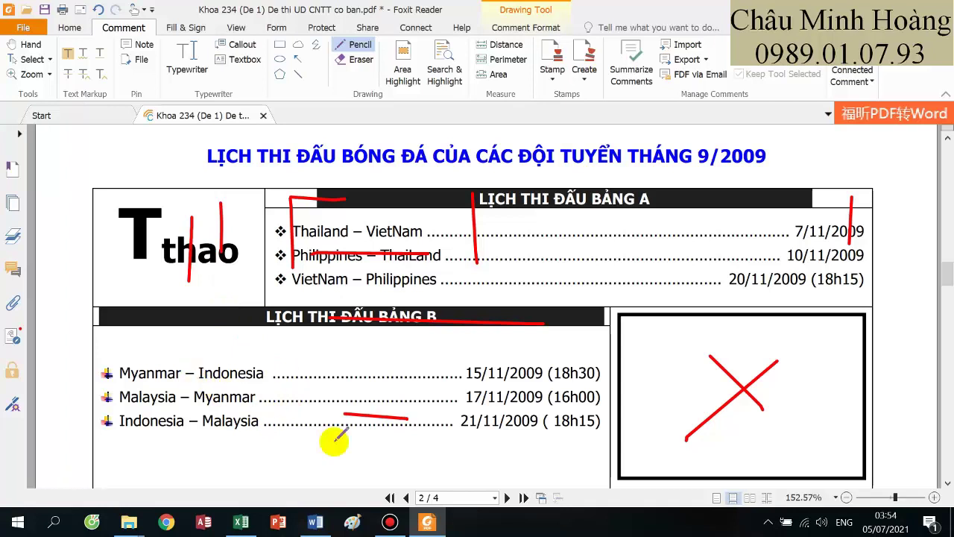
# - Switch to Word, enter "Thể thao" in the table's first cell and check it against the sample
pyautogui.click(313, 524)
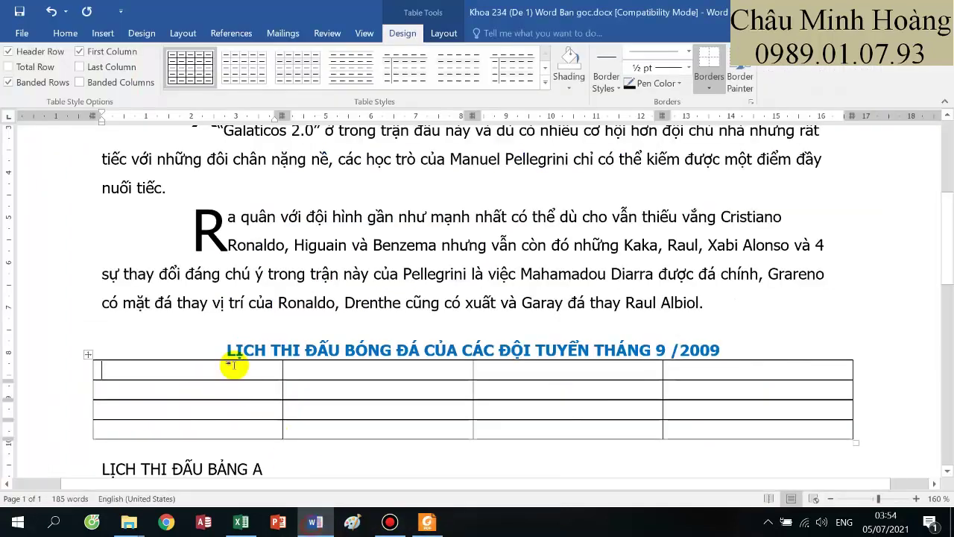
pyautogui.click(128, 379)
pyautogui.write('tHE')
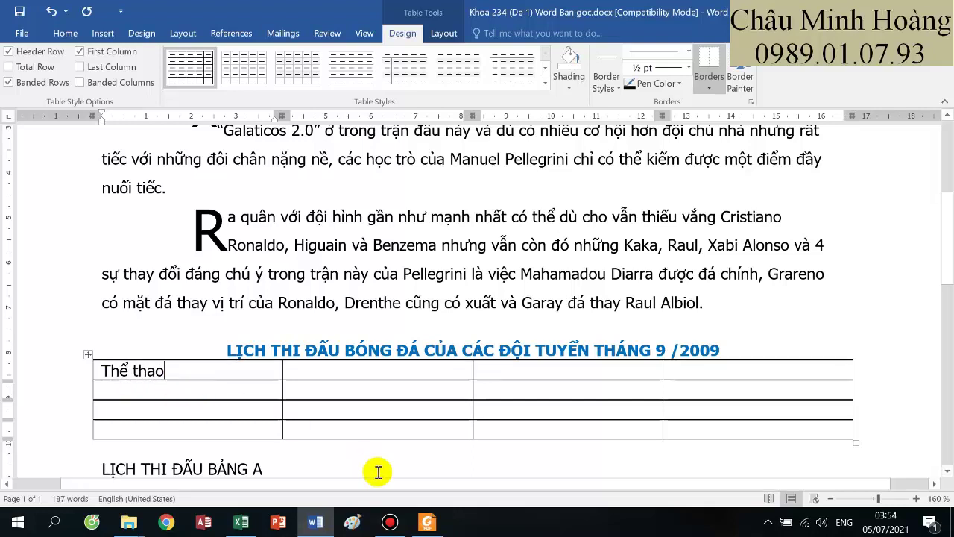
pyautogui.click(427, 522)
pyautogui.click(428, 524)
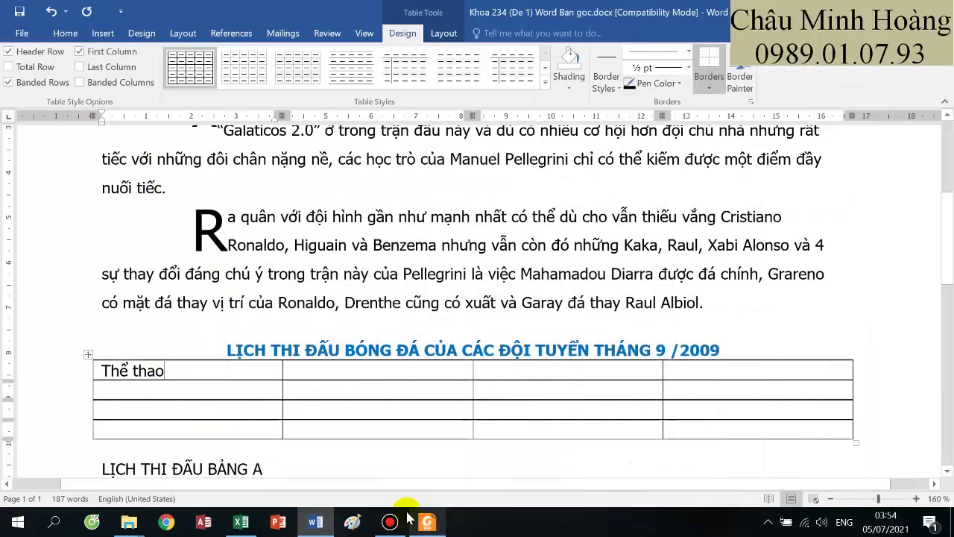
# - Rewrite the first cell's text as "Tthao" without a space, following the Foxit Reader sample
pyautogui.press('BackSpace')
pyautogui.press('BackSpace')
pyautogui.press('BackSpace')
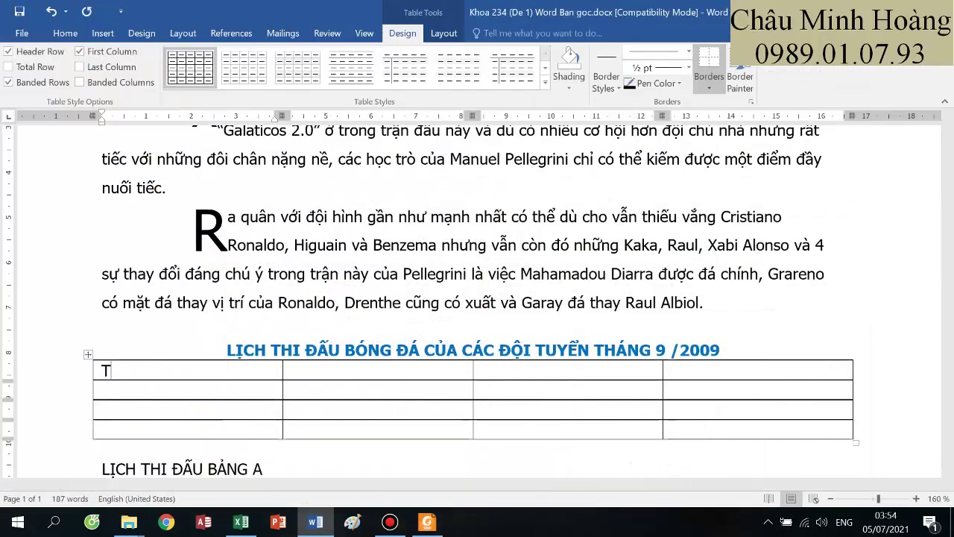
pyautogui.click(427, 521)
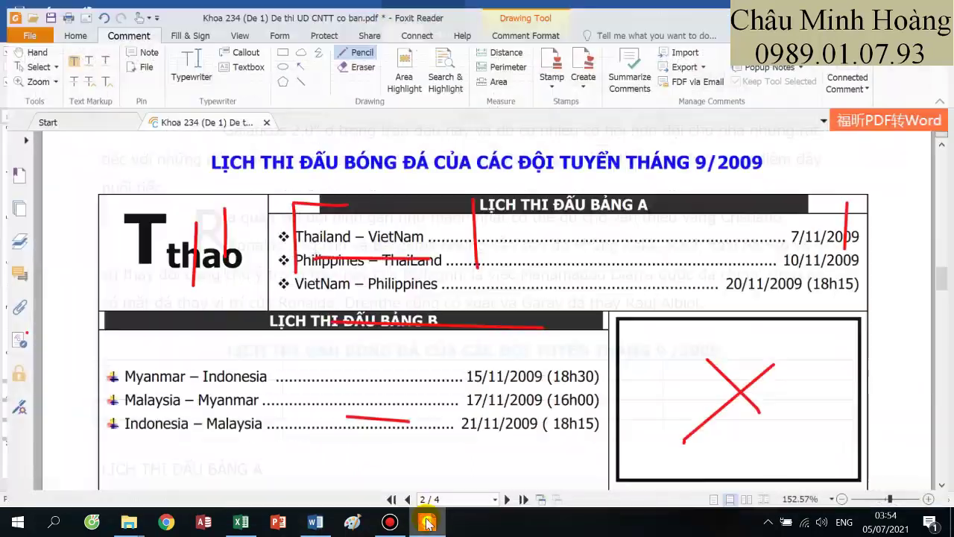
pyautogui.click(427, 522)
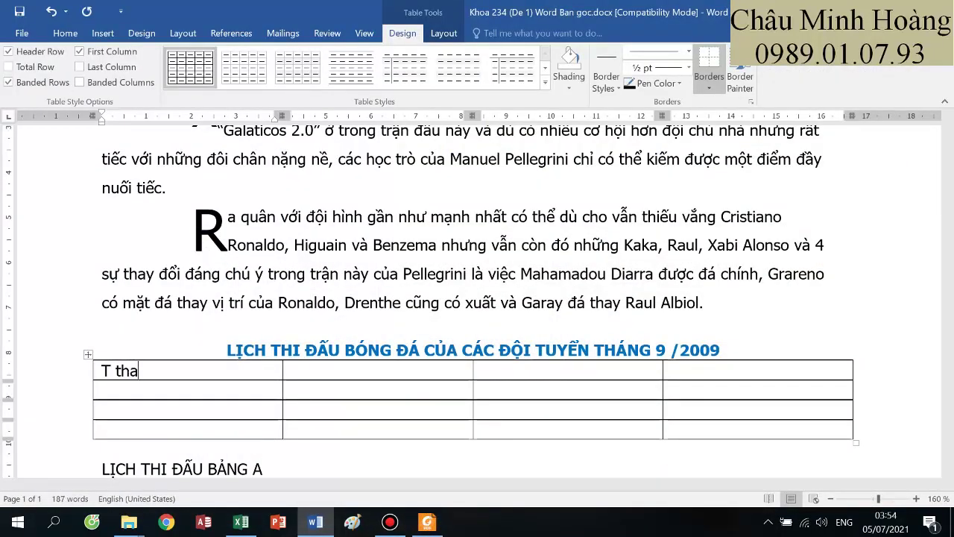
pyautogui.click(427, 522)
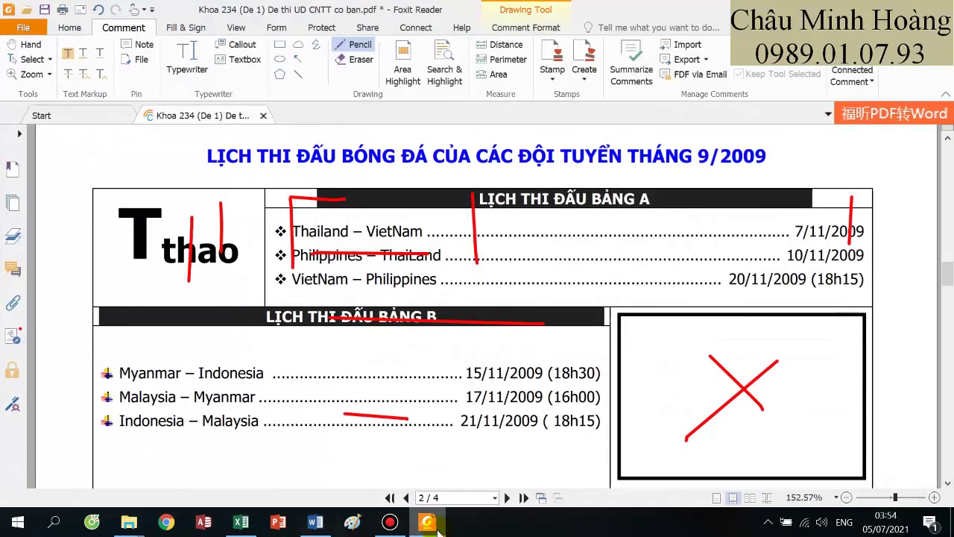
pyautogui.click(427, 522)
pyautogui.press('Delete')
pyautogui.press('Delete')
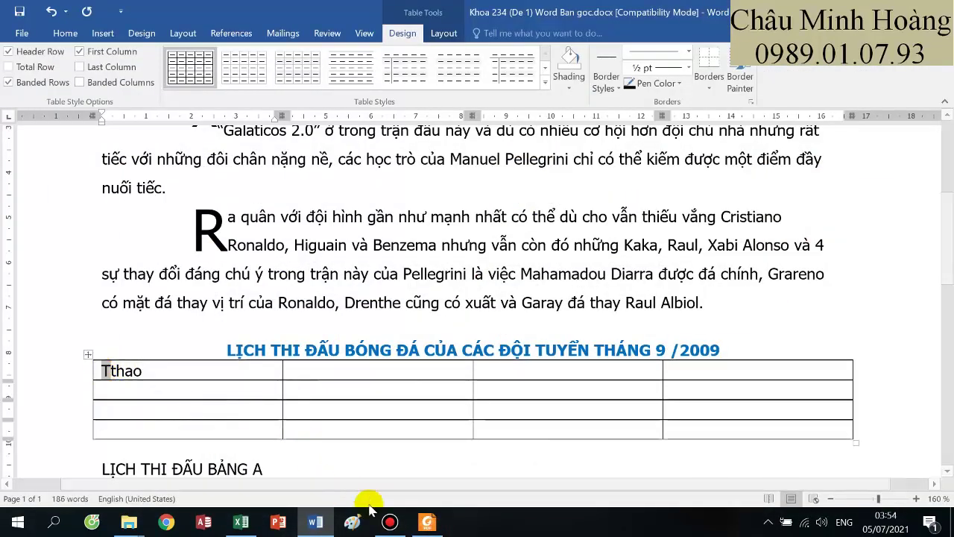
# - Set the initial "T" in the table's first cell to 20 pt and bold, as in the sample
pyautogui.click(427, 521)
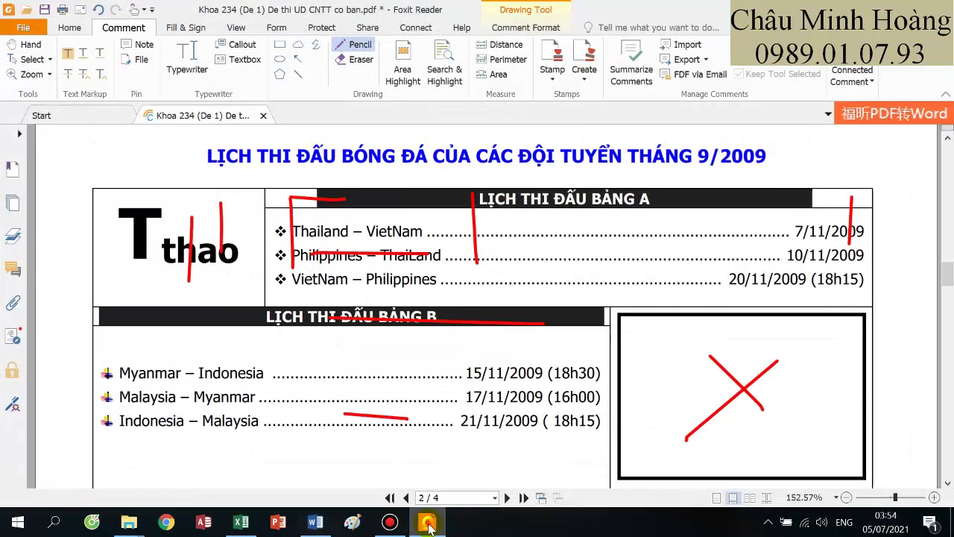
pyautogui.click(428, 522)
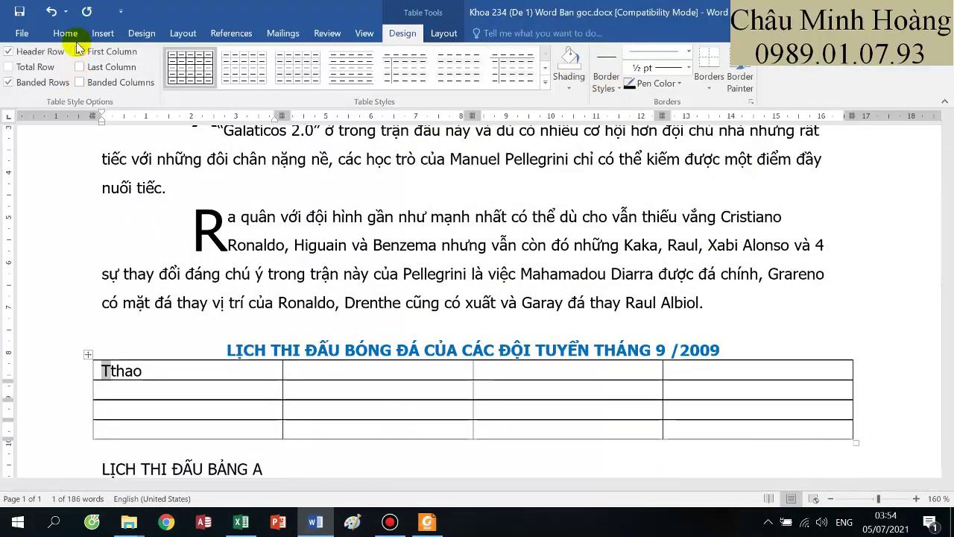
pyautogui.click(103, 33)
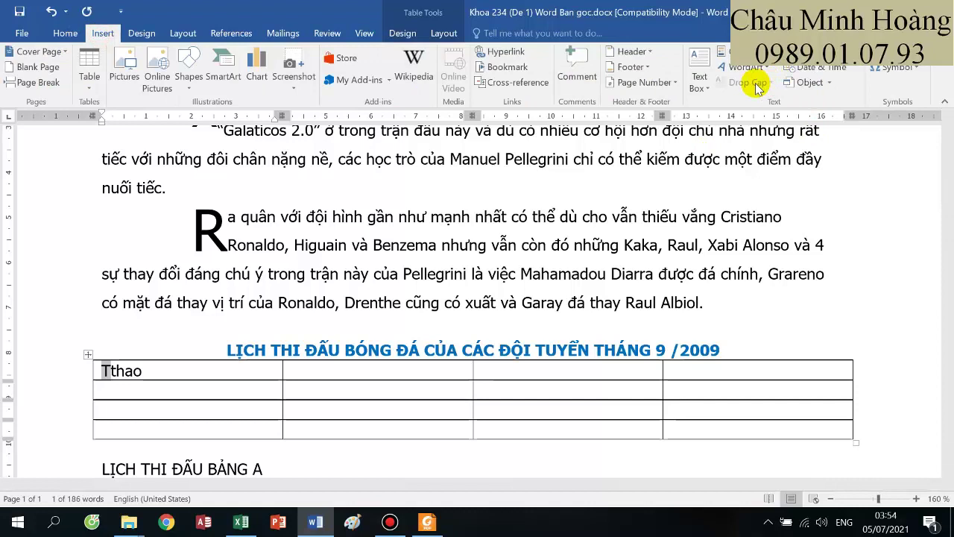
pyautogui.click(65, 33)
pyautogui.click(207, 60)
pyautogui.click(208, 60)
pyautogui.click(207, 60)
pyautogui.click(207, 59)
pyautogui.click(208, 60)
pyautogui.click(207, 60)
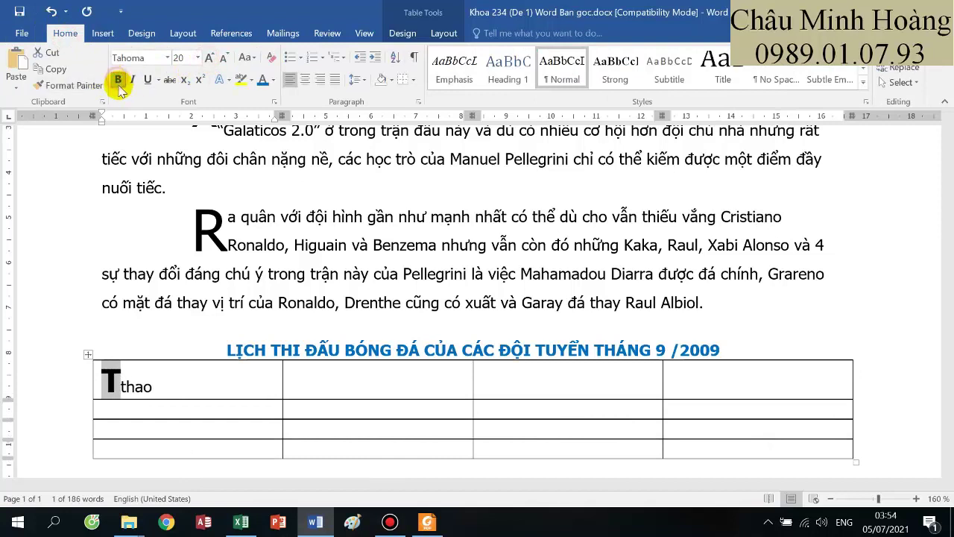
pyautogui.click(149, 186)
# - Check the sample, enlarge the whole text "Tthao" by three font-size steps and make it bold
pyautogui.click(427, 522)
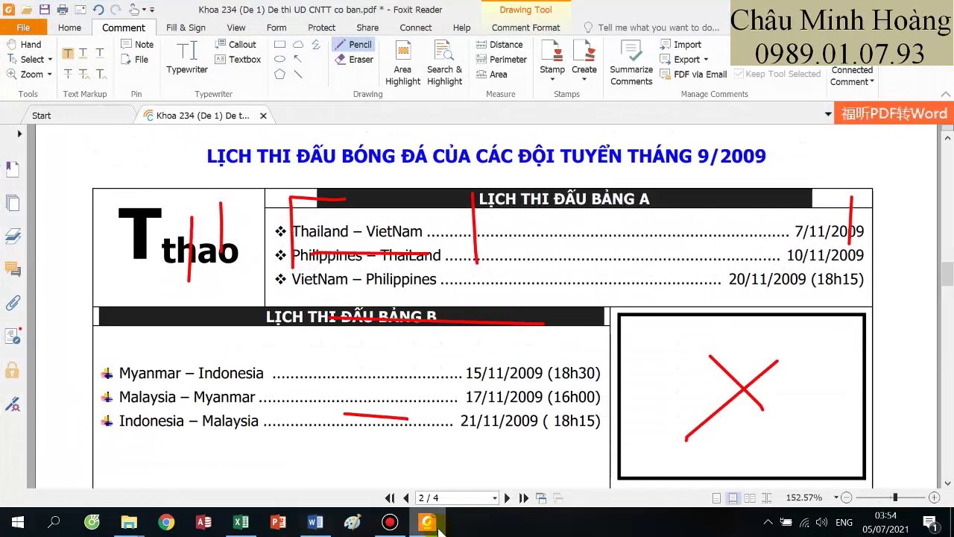
pyautogui.click(316, 521)
pyautogui.moveTo(104, 382); pyautogui.dragTo(175, 383)
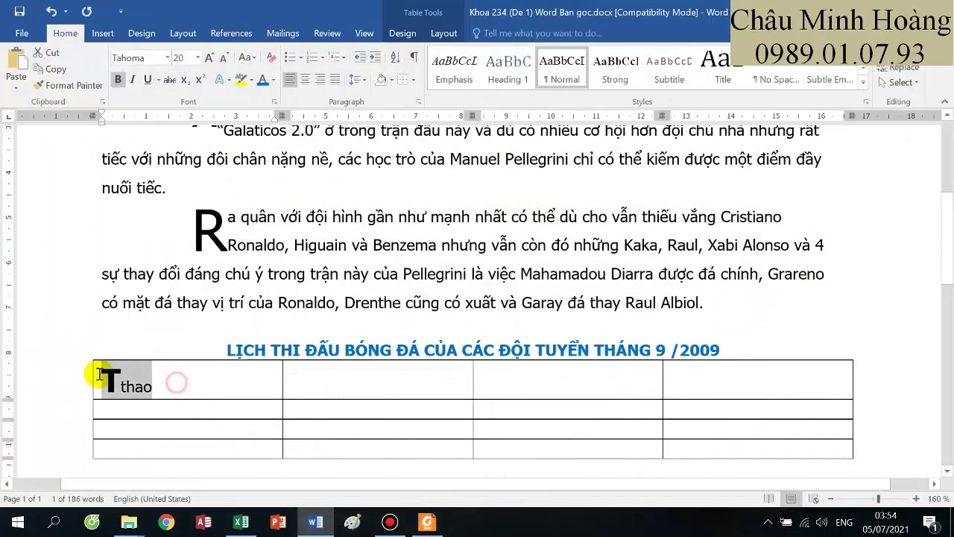
pyautogui.click(210, 59)
pyautogui.click(209, 59)
pyautogui.click(209, 59)
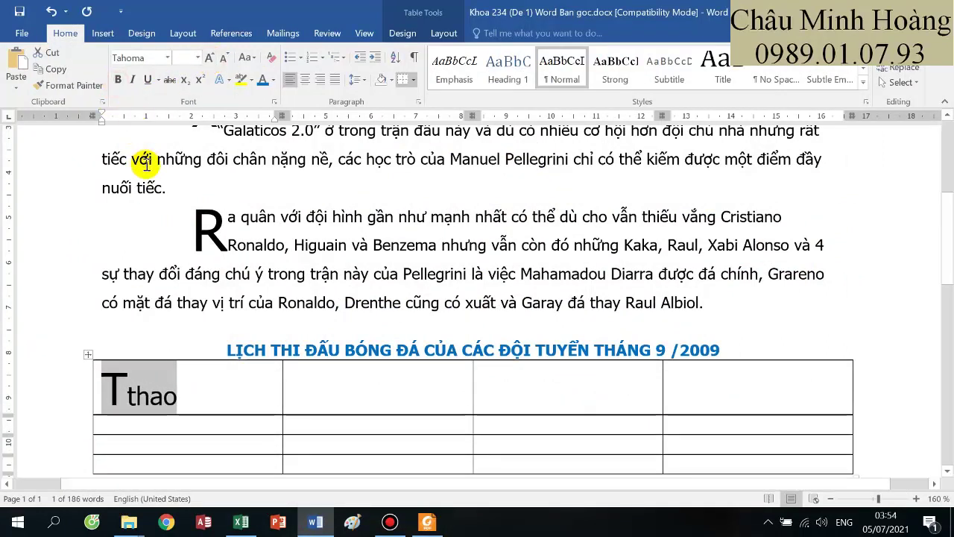
pyautogui.click(118, 80)
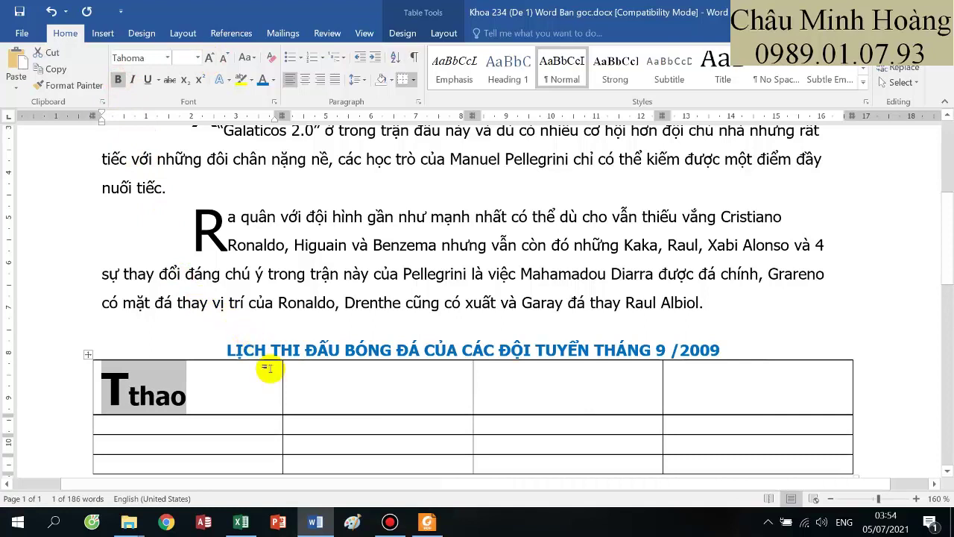
# - Compare the cell with the sample and enlarge only the initial "T" to 48 pt
pyautogui.click(429, 524)
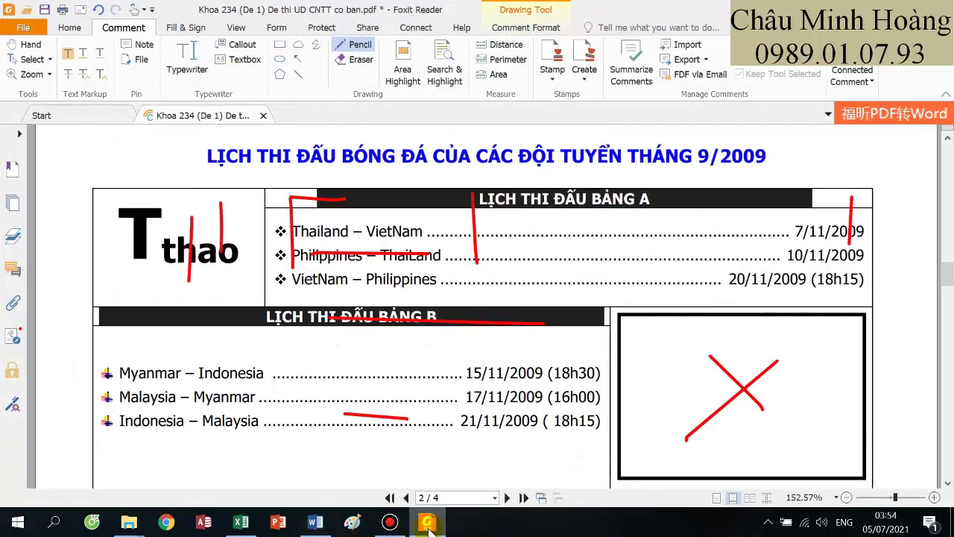
pyautogui.click(429, 524)
pyautogui.moveTo(130, 388); pyautogui.dragTo(108, 383)
pyautogui.click(209, 58)
pyautogui.click(210, 57)
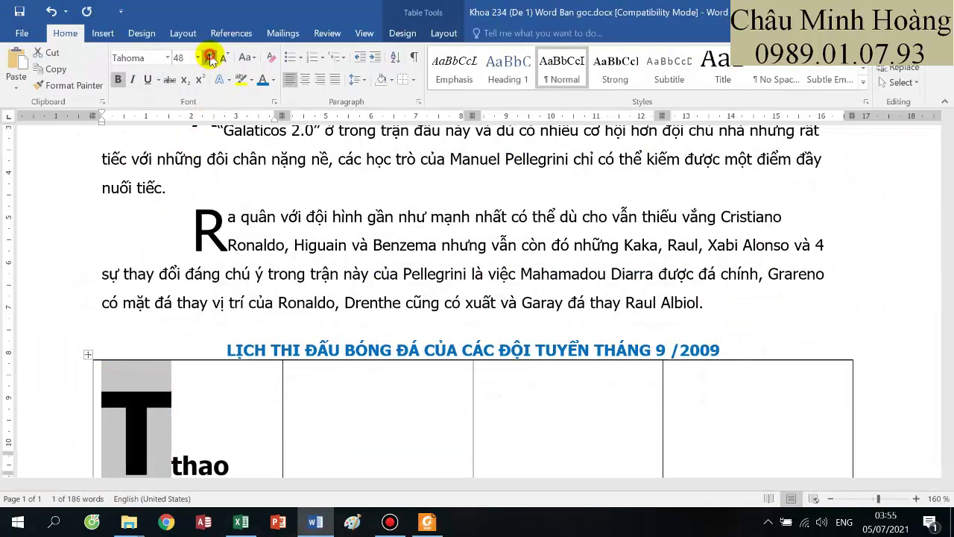
# - Try the initial "T" in the first cell at 72 pt against the sample, and return it to 48 pt
pyautogui.click(209, 57)
pyautogui.scroll(-3, 240, 187)
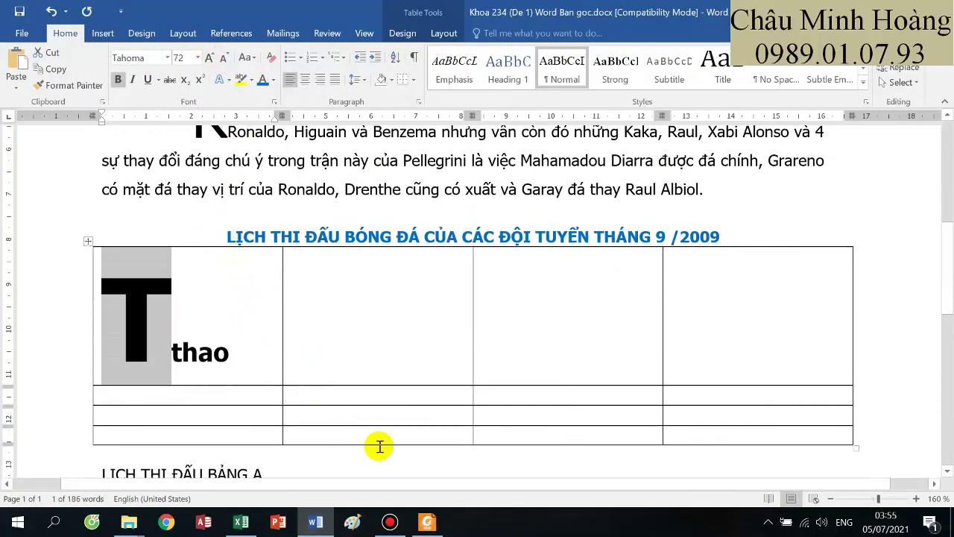
pyautogui.click(428, 524)
pyautogui.click(428, 524)
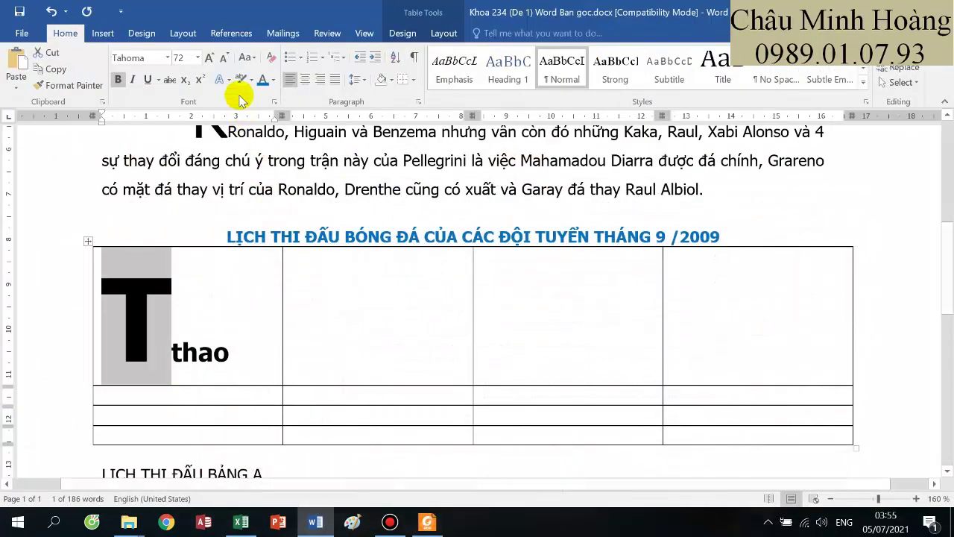
pyautogui.click(224, 60)
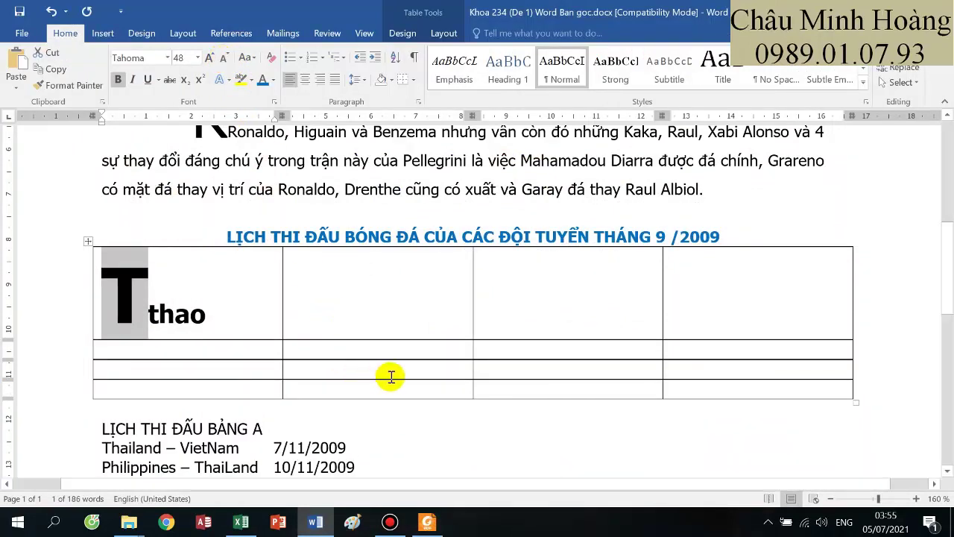
# - Check the sample and merge the "Tthao" cell with the empty cell directly below it
pyautogui.moveTo(420, 307); pyautogui.dragTo(705, 301)
pyautogui.click(428, 522)
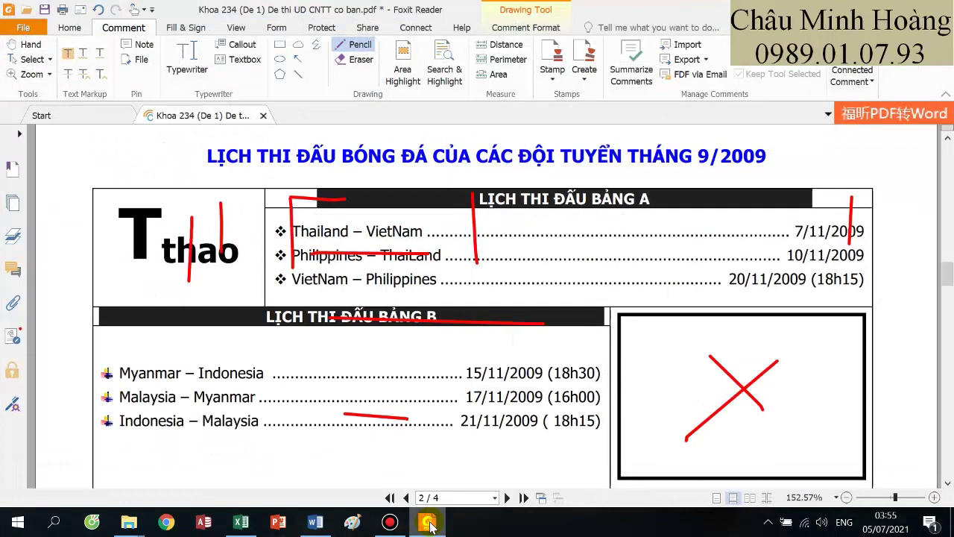
pyautogui.click(429, 524)
pyautogui.moveTo(247, 301); pyautogui.dragTo(241, 351)
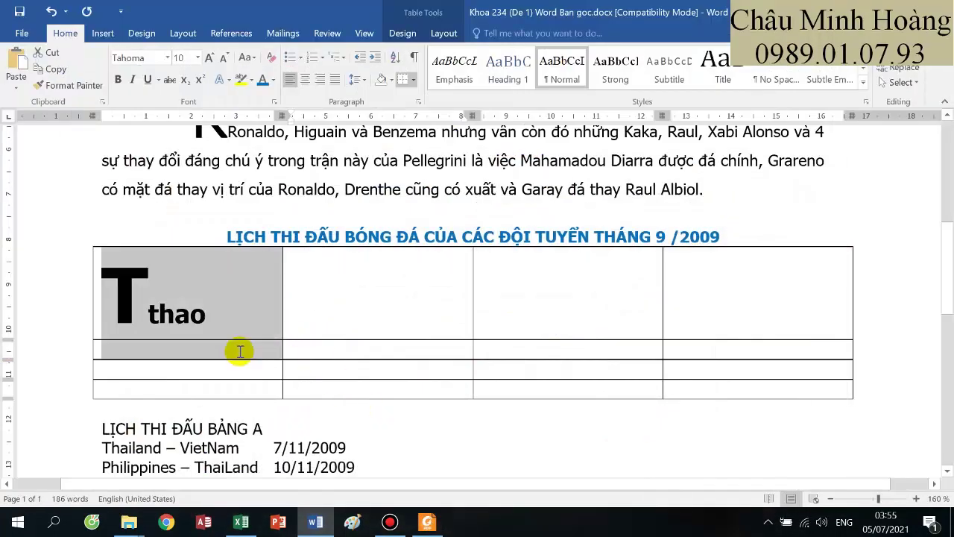
pyautogui.rightClick(240, 351)
pyautogui.click(244, 266)
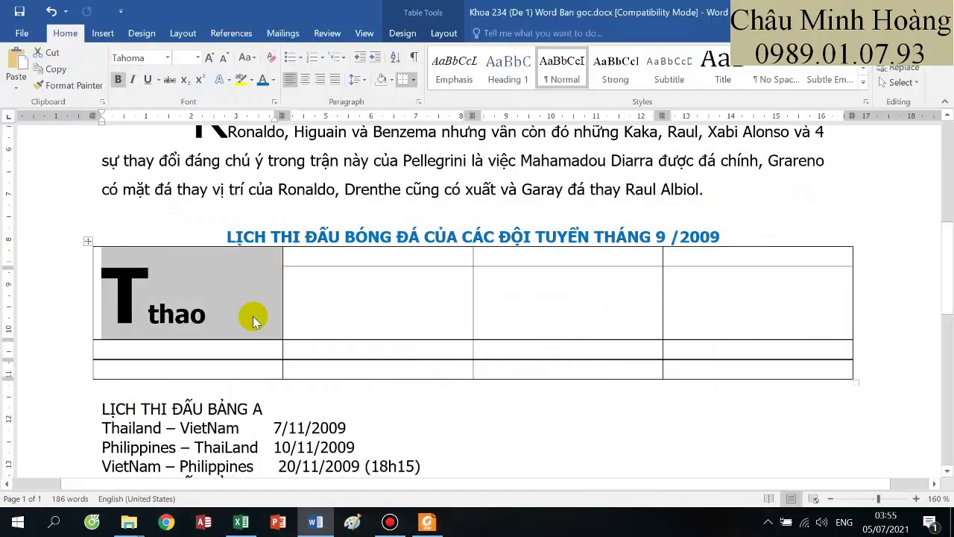
# - Following the sample, move the top row's inner dividers outward to form a wide middle cell between two narrow end cells
pyautogui.click(426, 521)
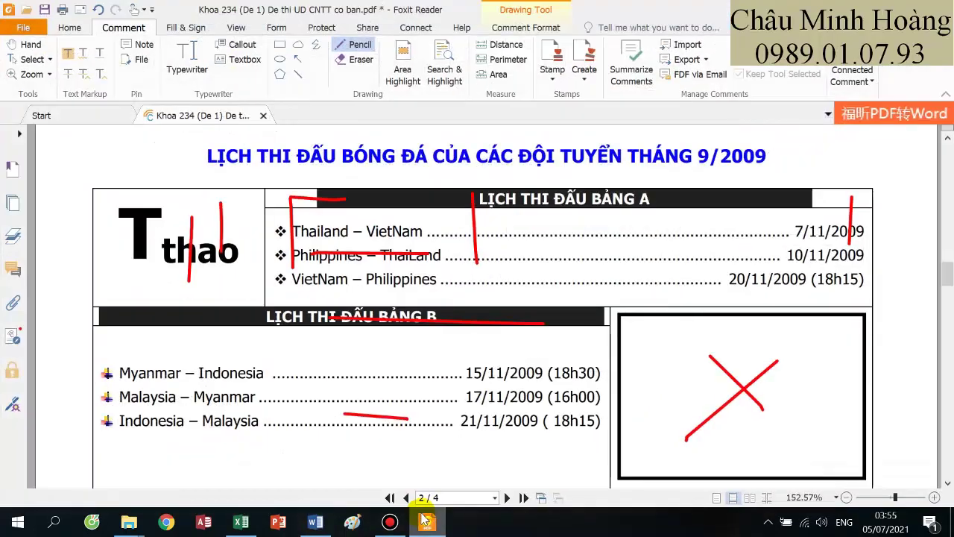
pyautogui.click(426, 521)
pyautogui.scroll(-1, 298, 419)
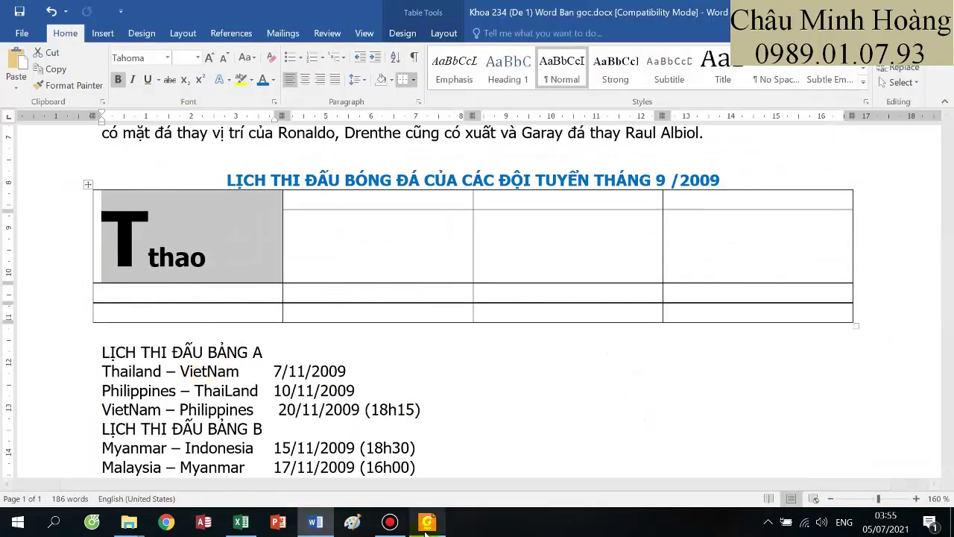
pyautogui.click(424, 523)
pyautogui.hotkey('alt', 'Tab')
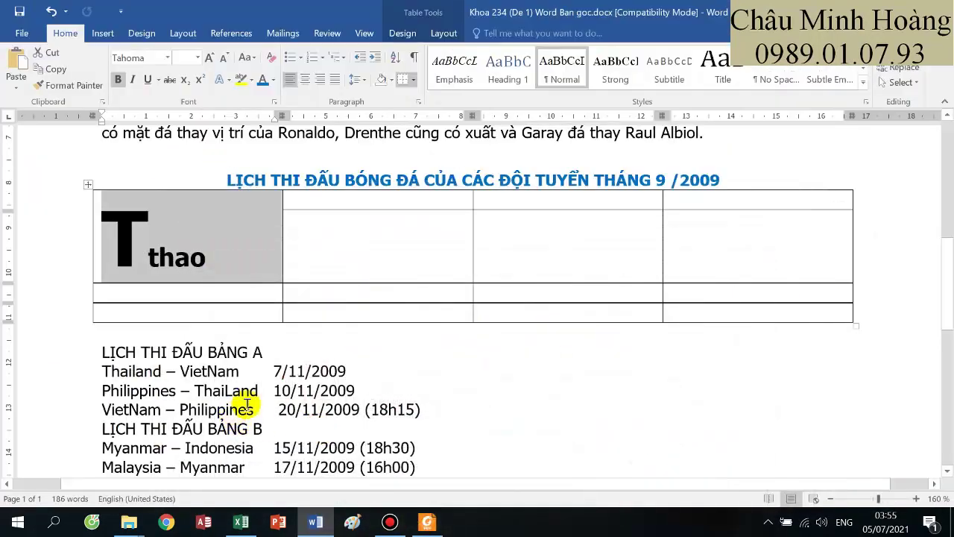
pyautogui.click(475, 196)
pyautogui.moveTo(472, 196); pyautogui.dragTo(305, 210)
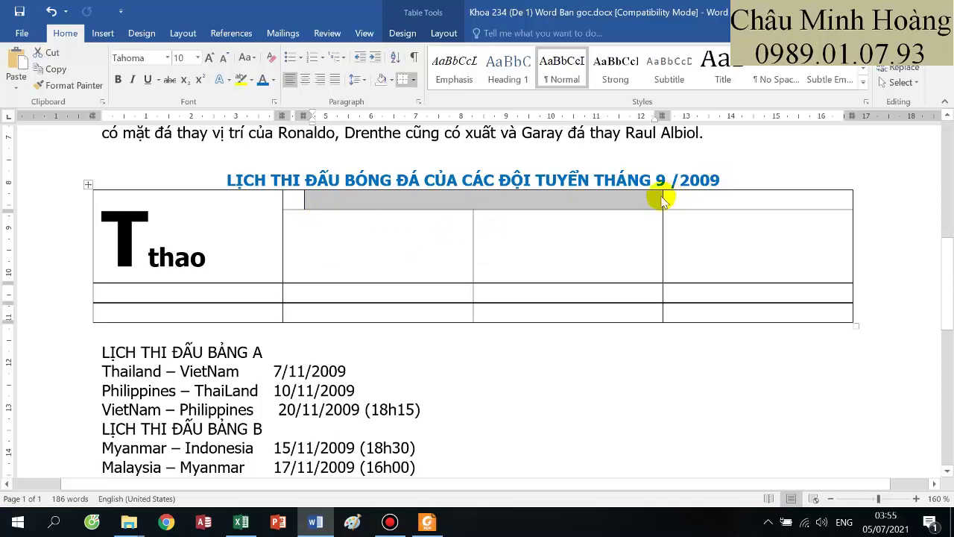
pyautogui.moveTo(661, 196); pyautogui.dragTo(820, 206)
pyautogui.click(635, 197)
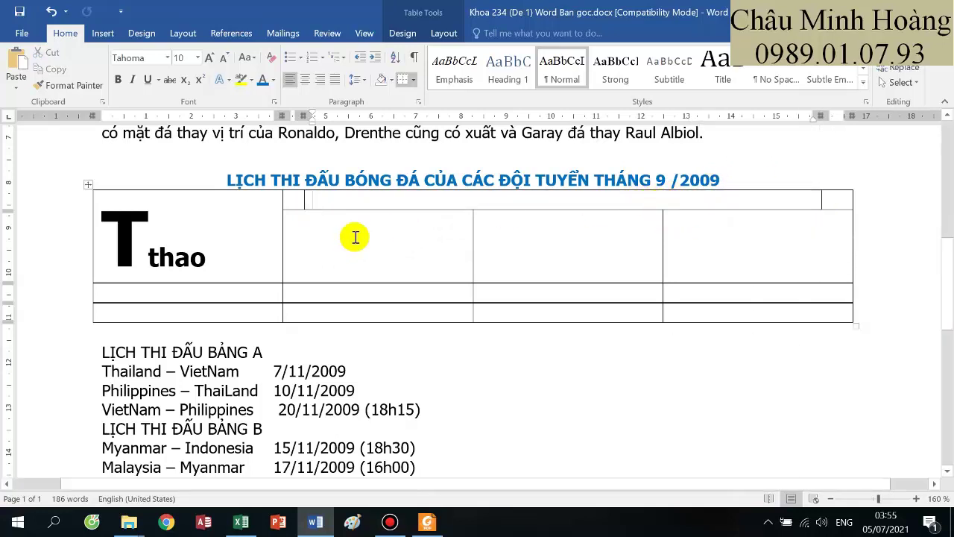
pyautogui.click(288, 203)
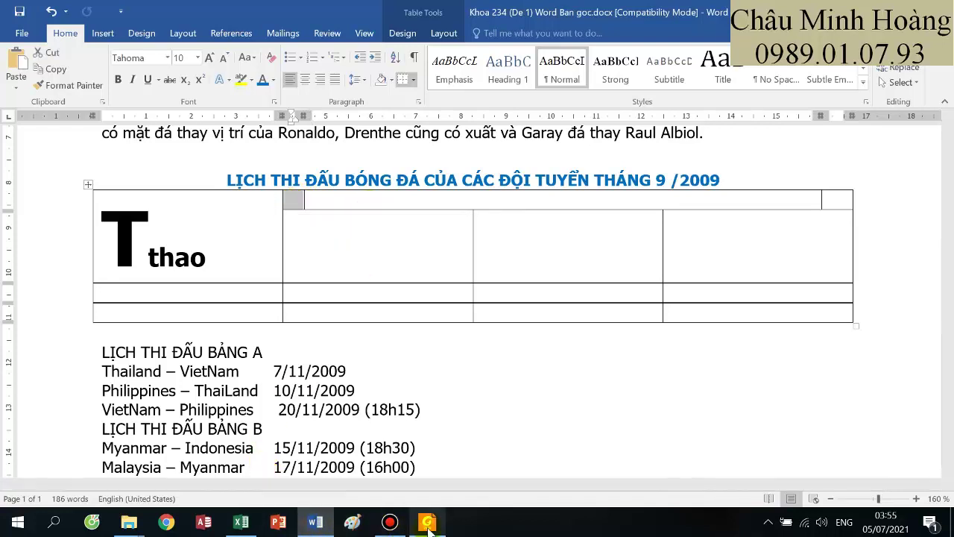
# - Move the line "LỊCH THI ĐẤU BẢNG A" into the top row's wide middle cell and make it bold at 12 pt
pyautogui.moveTo(128, 351); pyautogui.dragTo(266, 350)
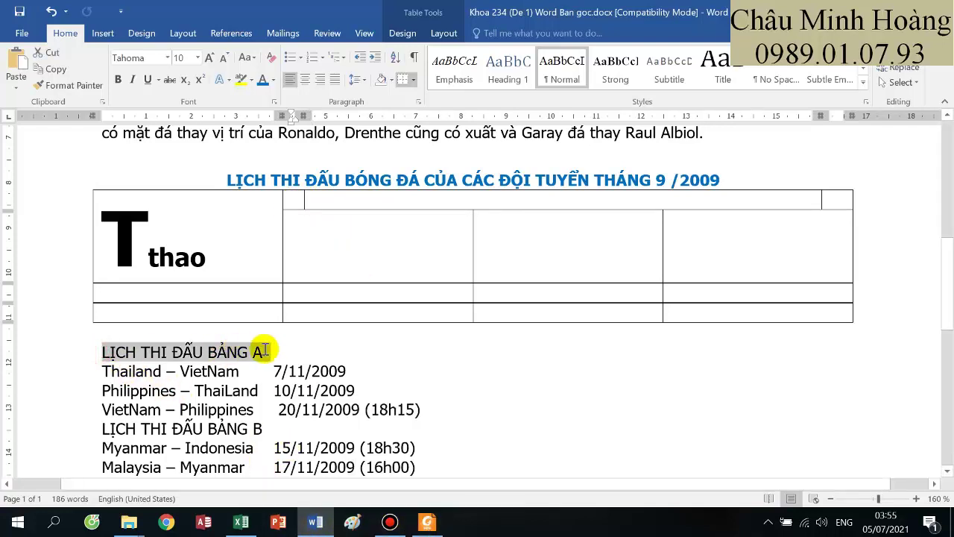
pyautogui.hotkey('ctrl', 'x')
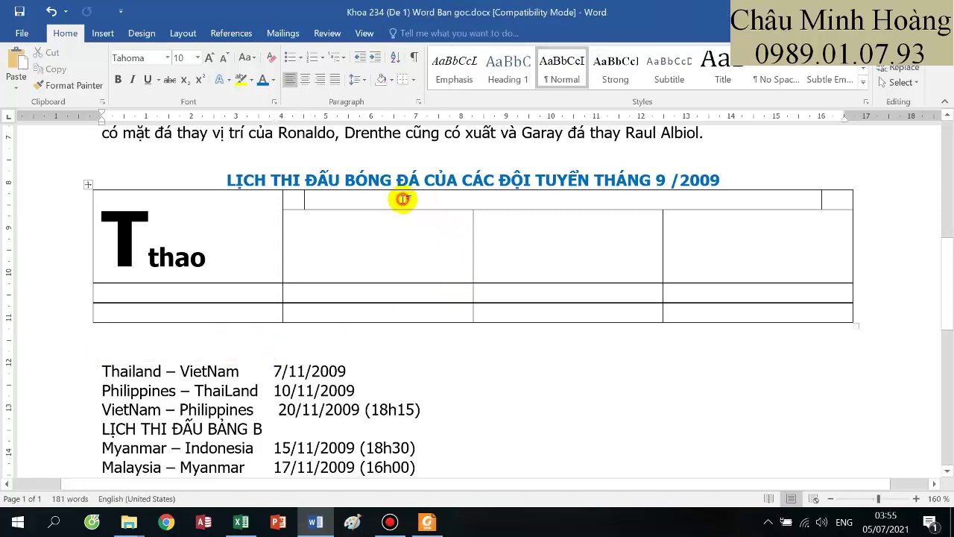
pyautogui.click(403, 199)
pyautogui.hotkey('ctrl', 'v')
pyautogui.moveTo(322, 202); pyautogui.dragTo(473, 202)
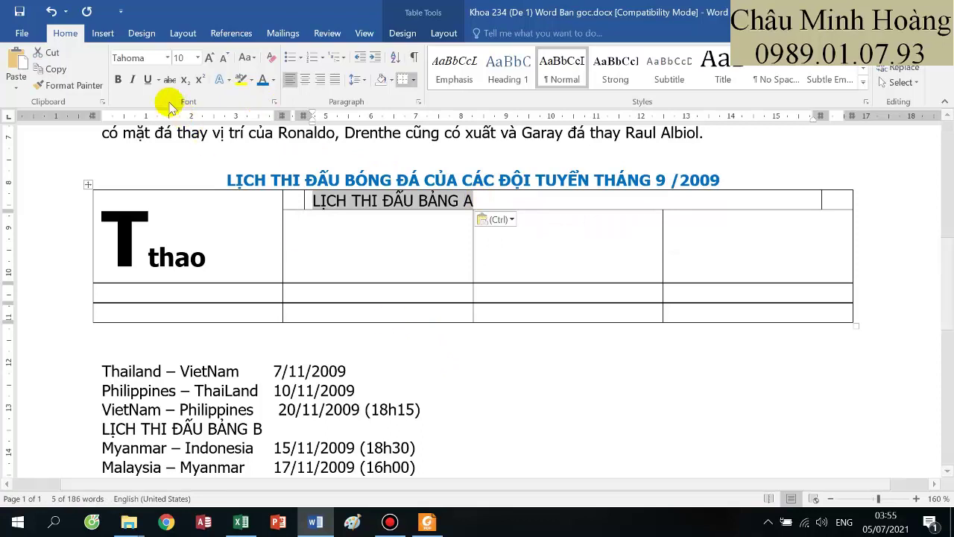
pyautogui.click(118, 79)
pyautogui.click(208, 59)
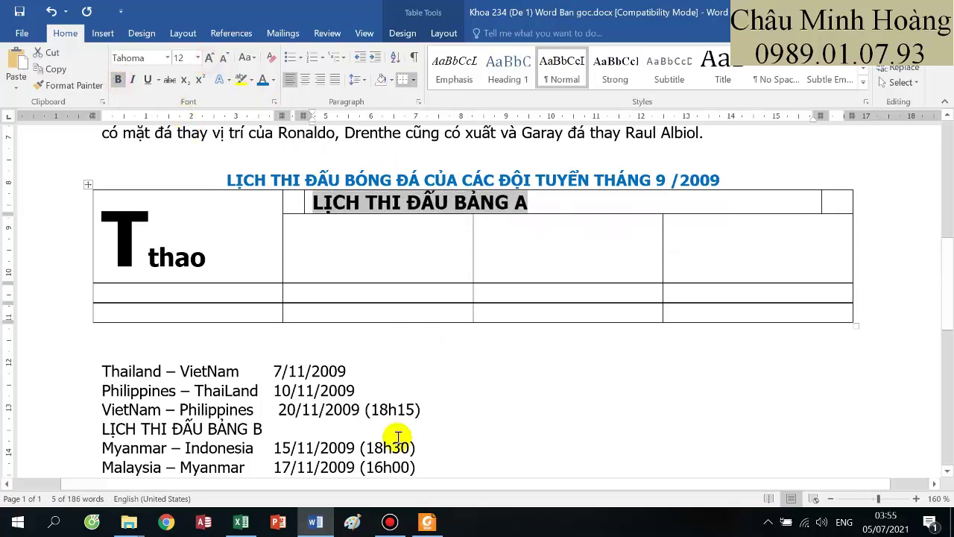
# - Shade the "LỊCH THI ĐẤU BẢNG A" cell black as in the sample and center its text horizontally and vertically
pyautogui.click(428, 522)
pyautogui.click(431, 525)
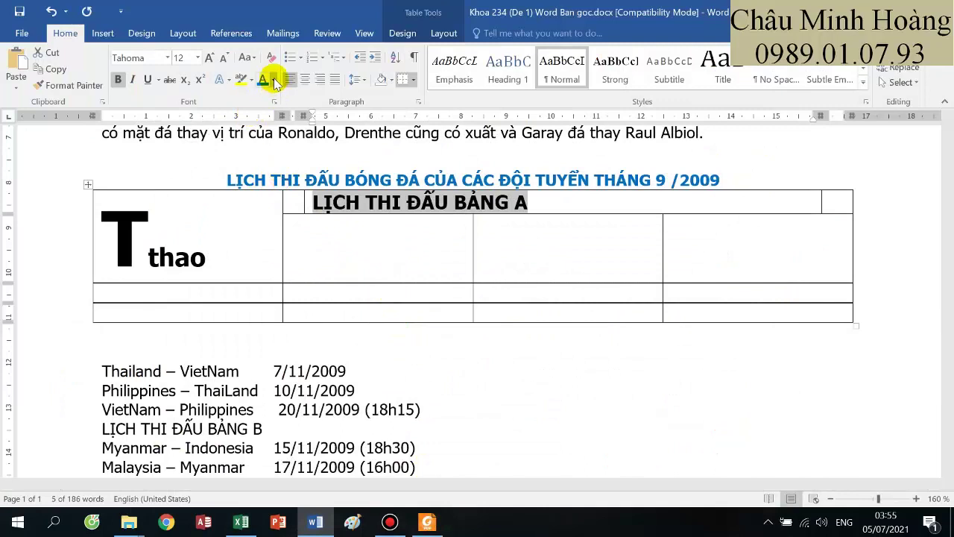
pyautogui.click(441, 34)
pyautogui.click(402, 34)
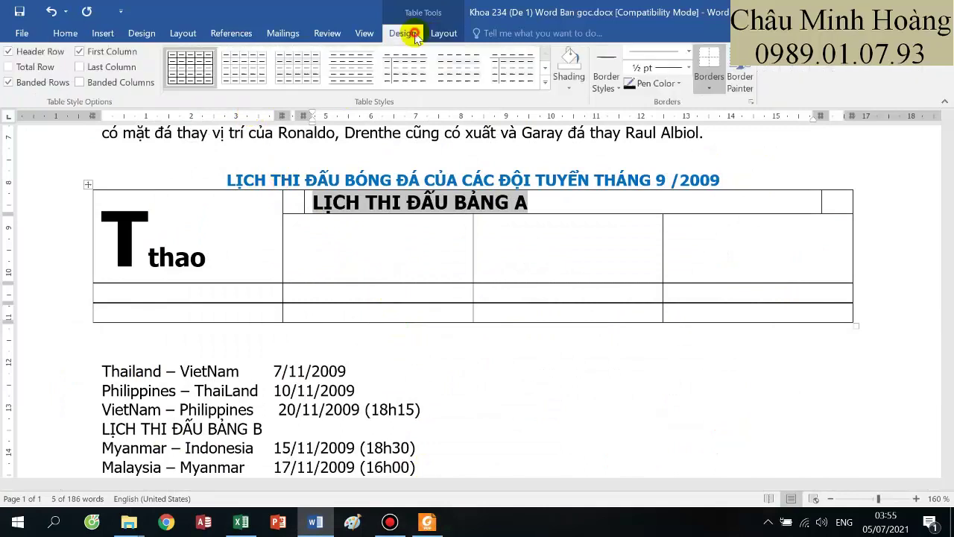
pyautogui.click(571, 87)
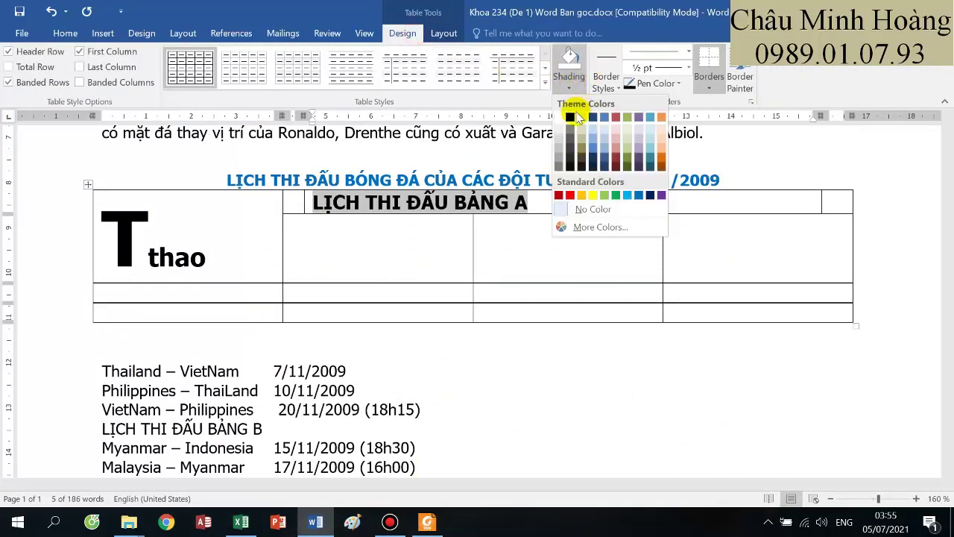
pyautogui.click(569, 116)
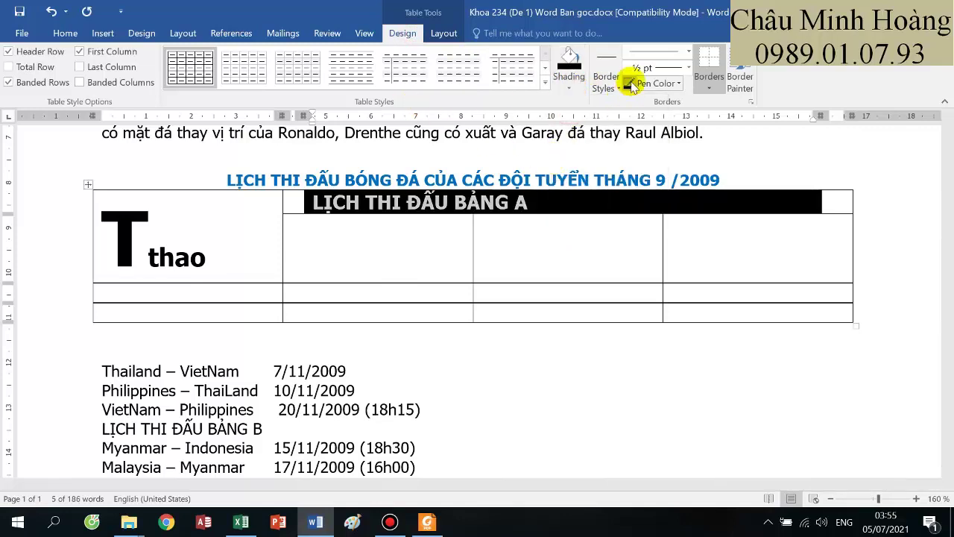
pyautogui.click(444, 33)
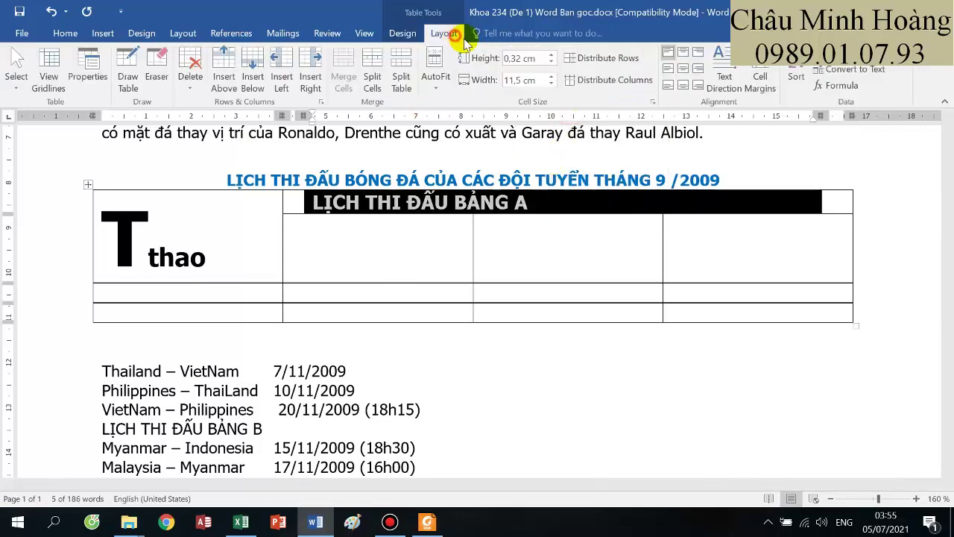
pyautogui.click(684, 69)
pyautogui.click(582, 307)
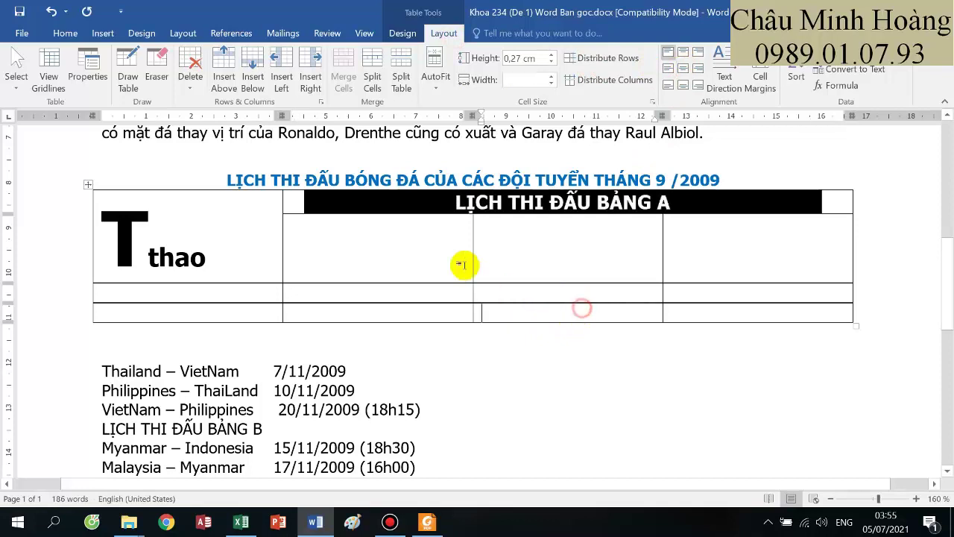
# - Try widening the black heading cell by moving its right divider slightly outward
pyautogui.click(821, 201)
pyautogui.moveTo(823, 201); pyautogui.dragTo(835, 201)
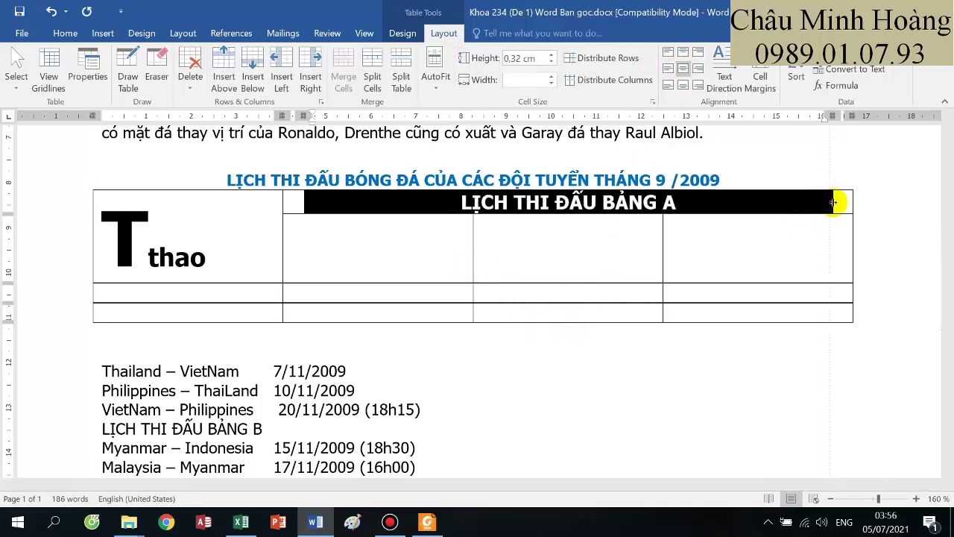
pyautogui.click(692, 256)
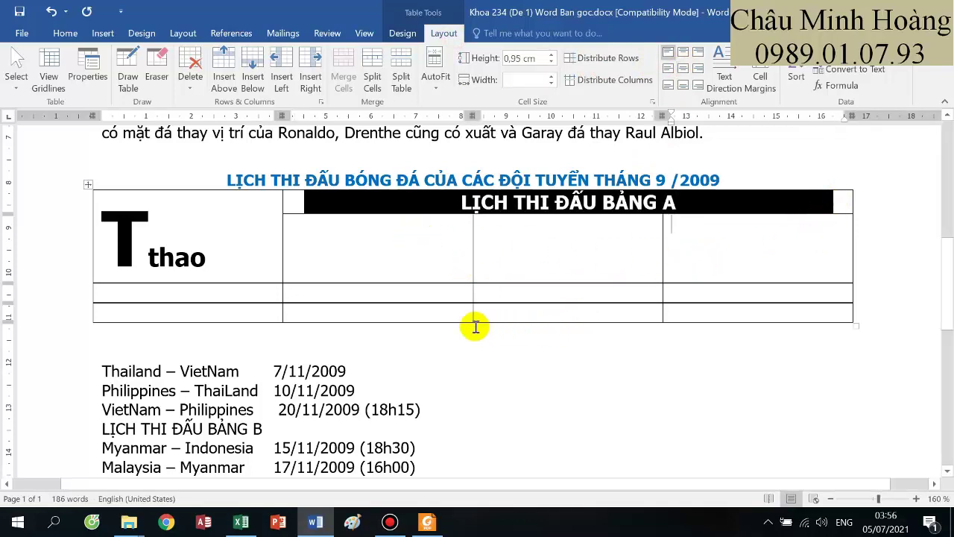
# - Check the sample and narrow the black heading cell by moving both side dividers inward, leaving similar blank cells beside it
pyautogui.click(427, 522)
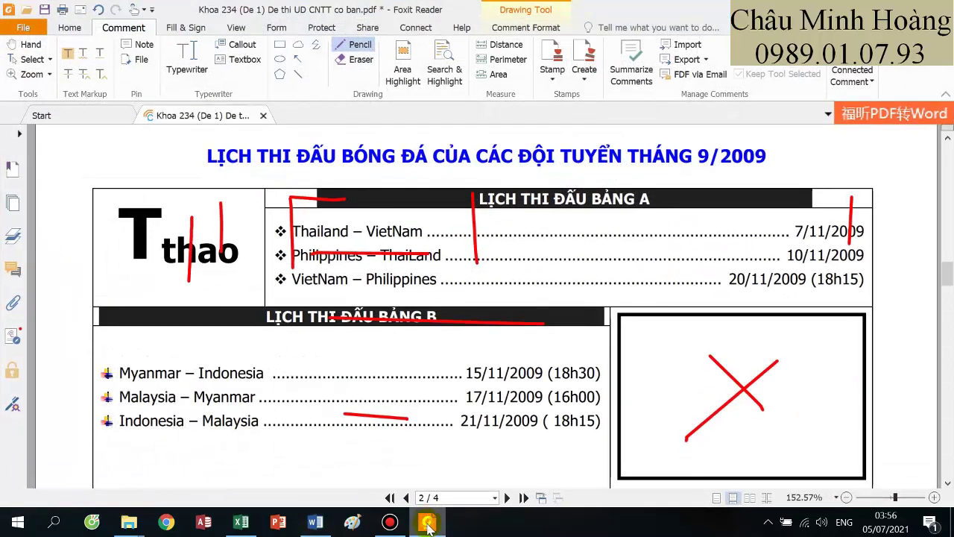
pyautogui.click(428, 524)
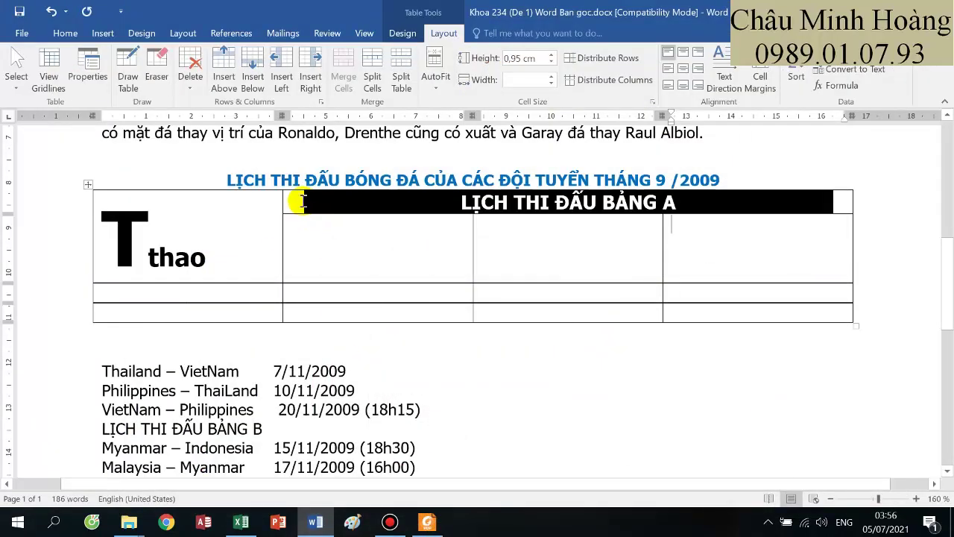
pyautogui.moveTo(305, 198); pyautogui.dragTo(337, 200)
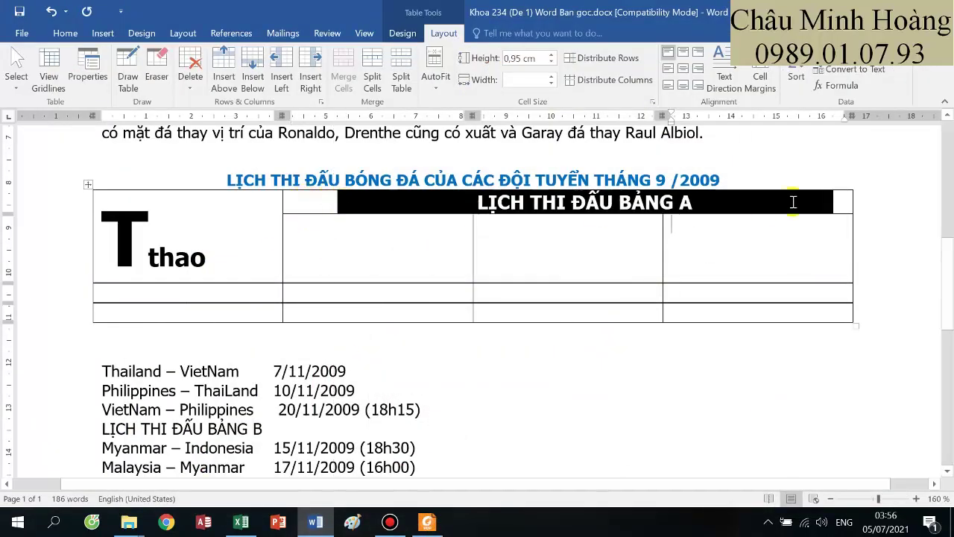
pyautogui.moveTo(831, 197); pyautogui.dragTo(802, 199)
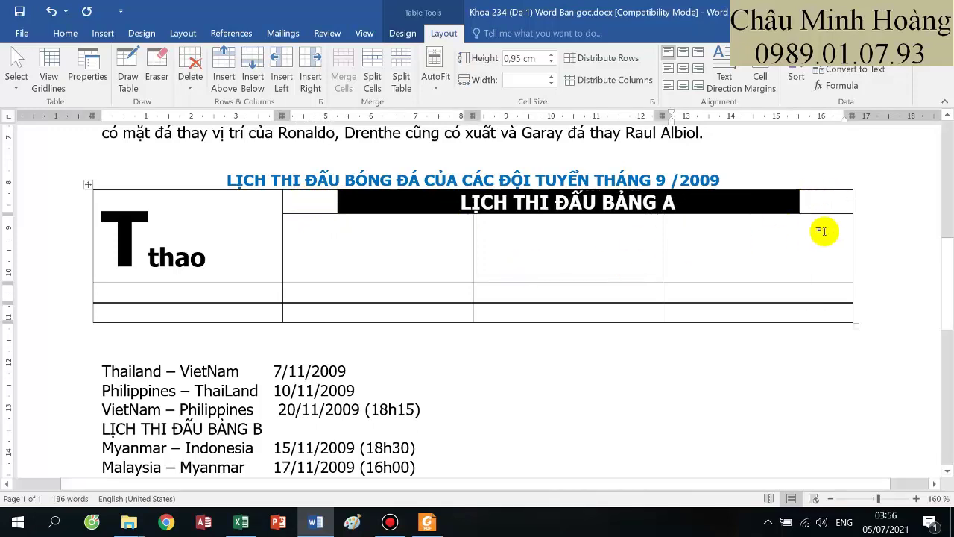
# - Following the sample, merge the three empty cells below the "LỊCH THI ĐẤU BẢNG A" heading row into one cell
pyautogui.click(428, 524)
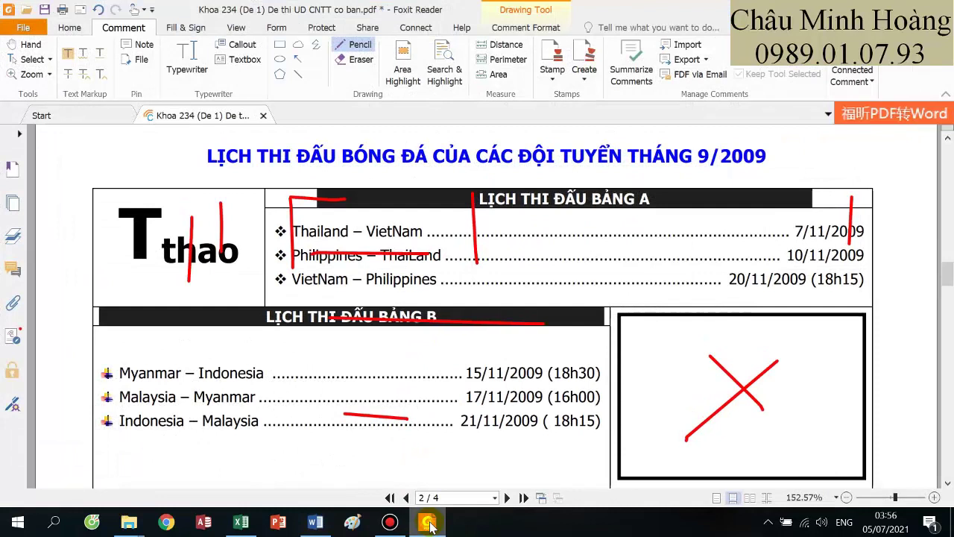
pyautogui.click(428, 524)
pyautogui.moveTo(375, 246); pyautogui.dragTo(724, 258)
pyautogui.rightClick(724, 258)
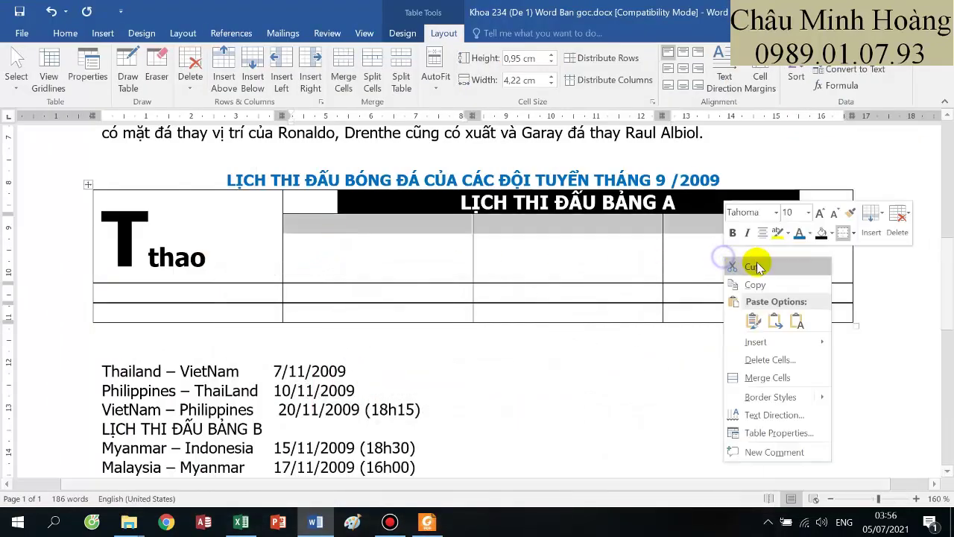
pyautogui.click(767, 375)
# - Move the three group A match lines, Thailand – VietNam through VietNam – Philippines, into the merged cell under the black heading
pyautogui.scroll(-3, 375, 379)
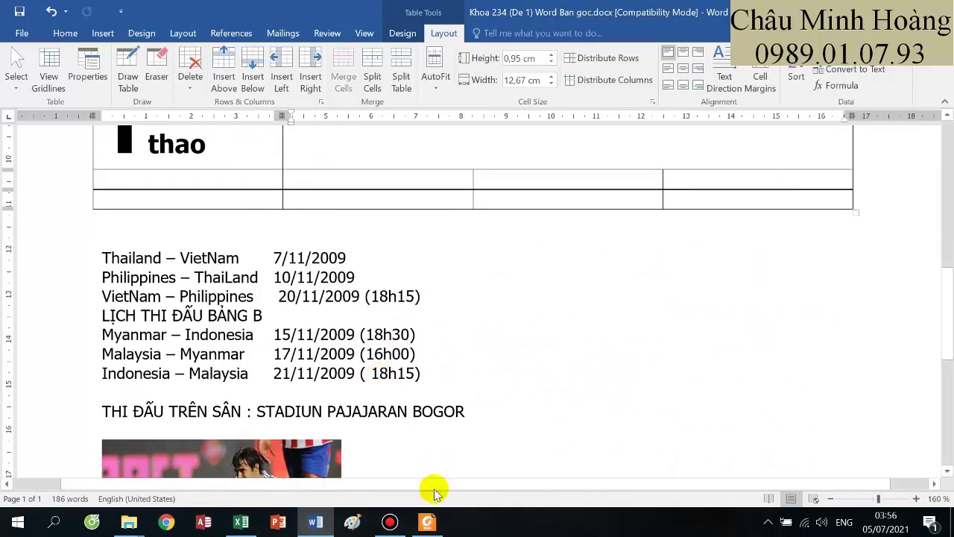
pyautogui.click(427, 522)
pyautogui.click(426, 522)
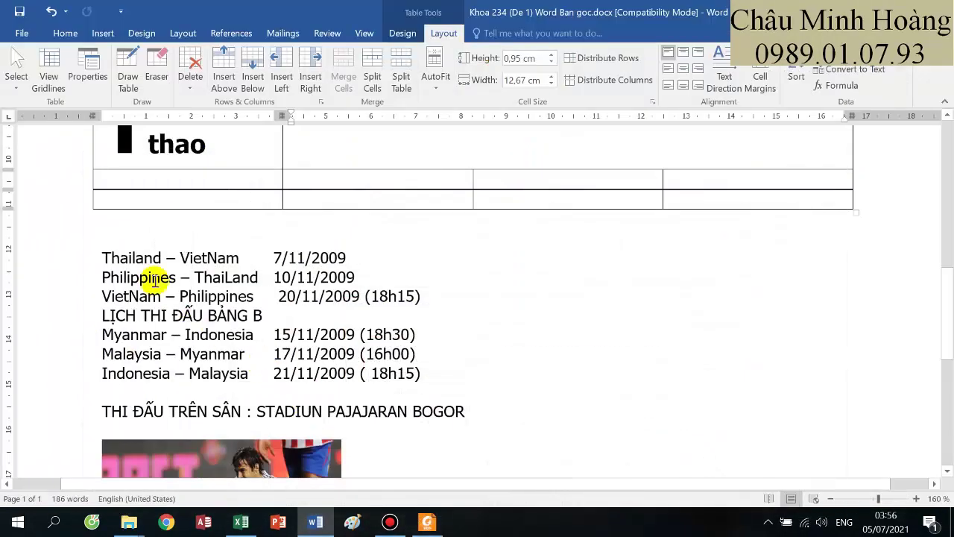
pyautogui.moveTo(107, 258); pyautogui.dragTo(400, 296)
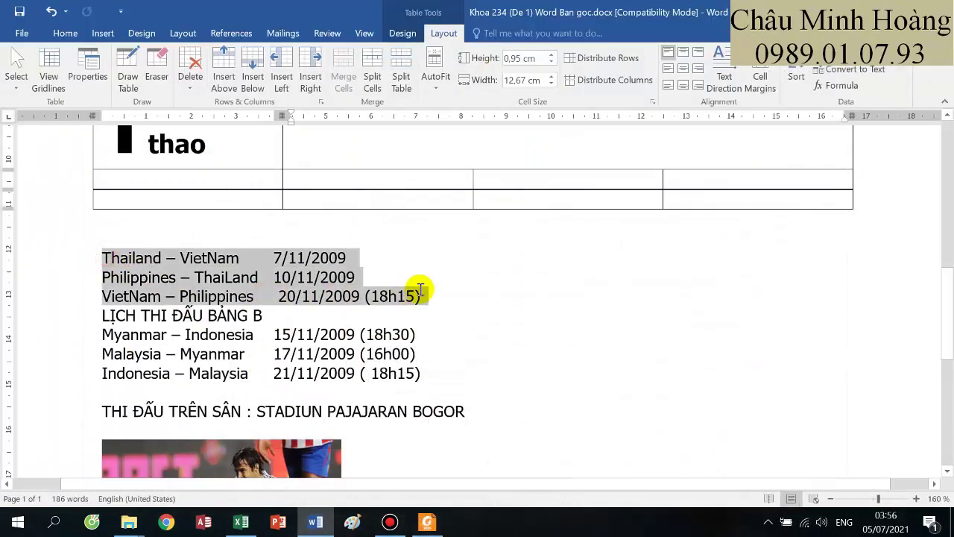
pyautogui.hotkey('ctrl', 'x')
pyautogui.scroll(3, 401, 228)
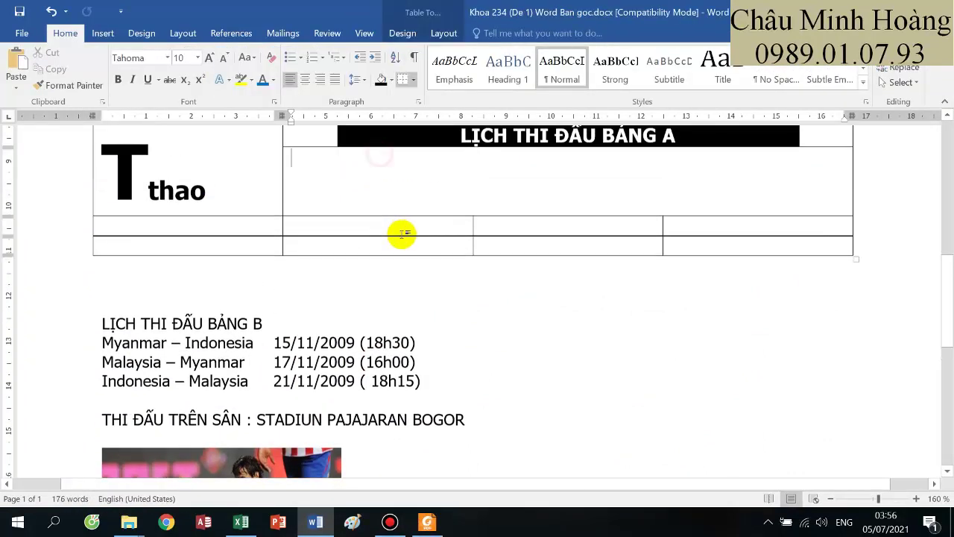
pyautogui.click(371, 249)
pyautogui.hotkey('ctrl', 'v')
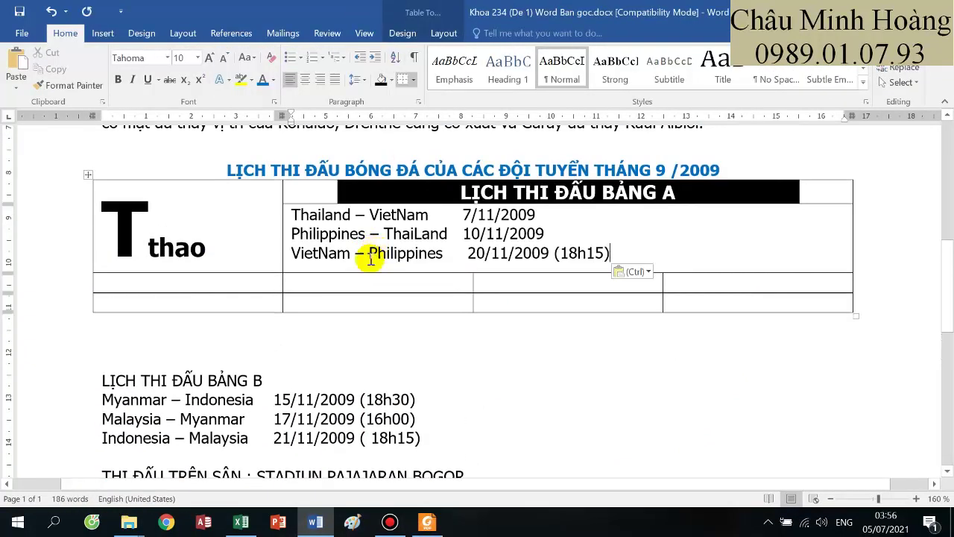
# - Following the sample, apply the four-diamond bullet to the three group A match lines, Thailand – VietNam through VietNam – Philippines
pyautogui.click(427, 521)
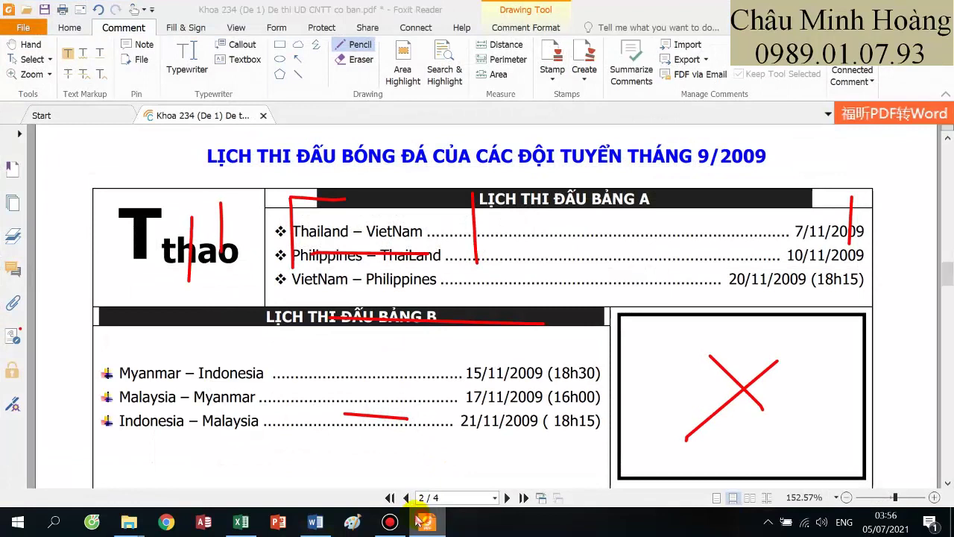
pyautogui.click(424, 522)
pyautogui.moveTo(293, 214); pyautogui.dragTo(604, 254)
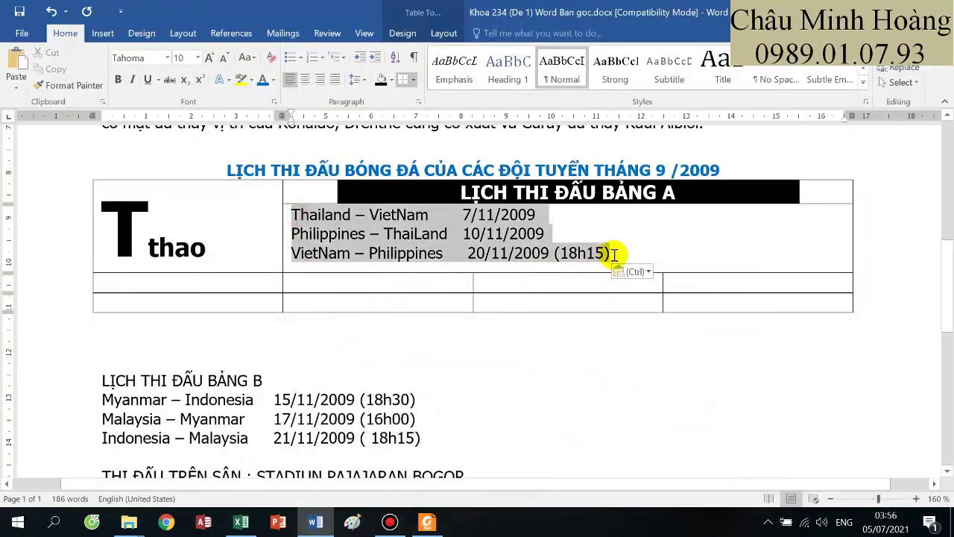
pyautogui.click(299, 58)
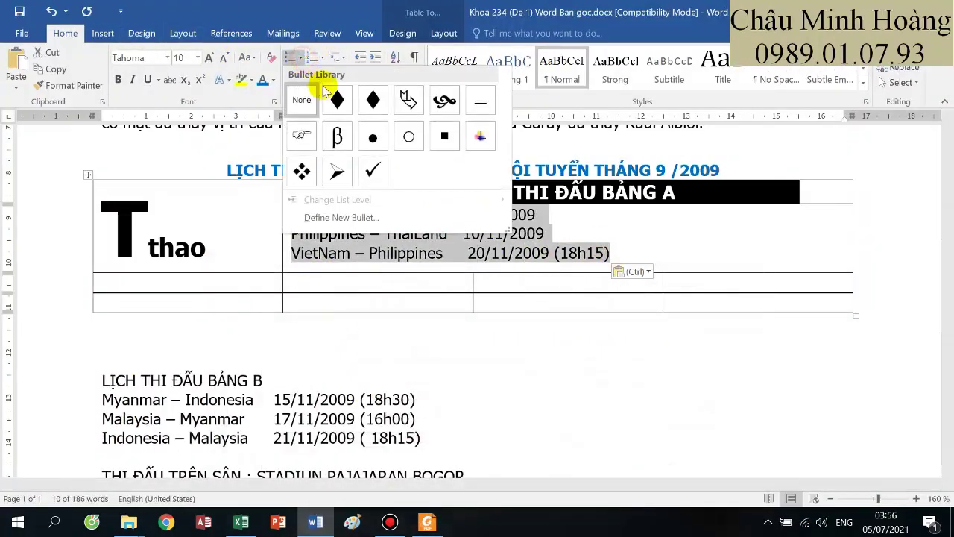
pyautogui.click(306, 171)
pyautogui.click(427, 522)
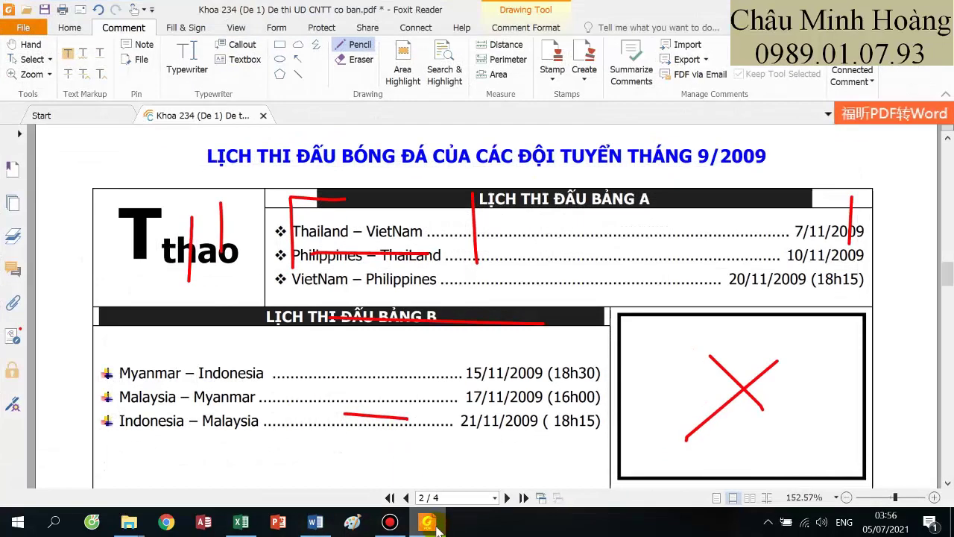
pyautogui.click(427, 522)
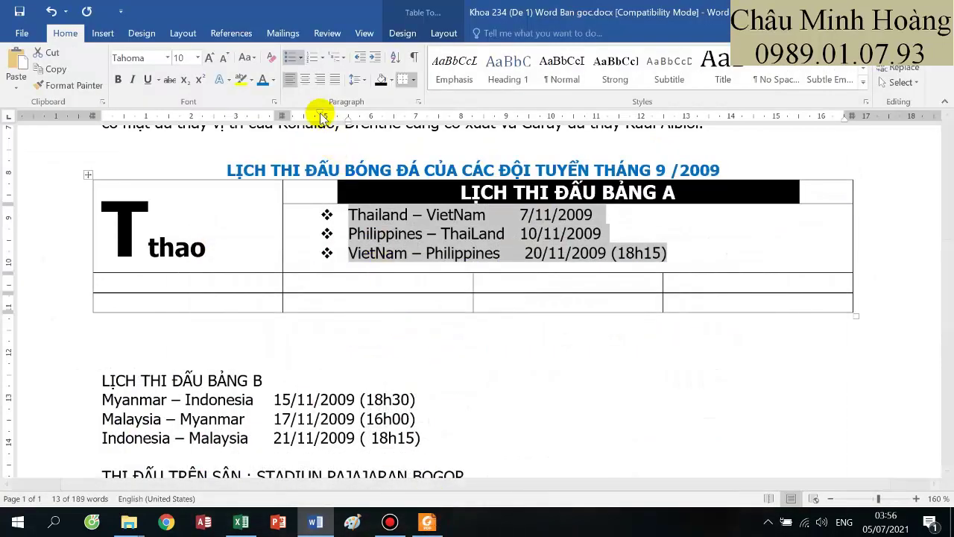
# - Pull the group A bullets back to the cell's inner edge and reduce the hanging indent so the match text sits close to them
pyautogui.moveTo(319, 113); pyautogui.dragTo(291, 113)
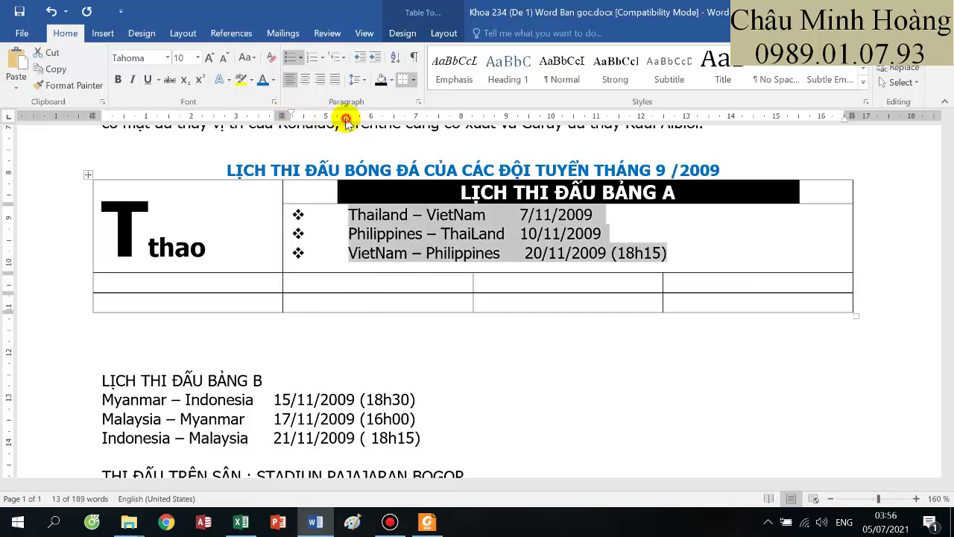
pyautogui.click(347, 118)
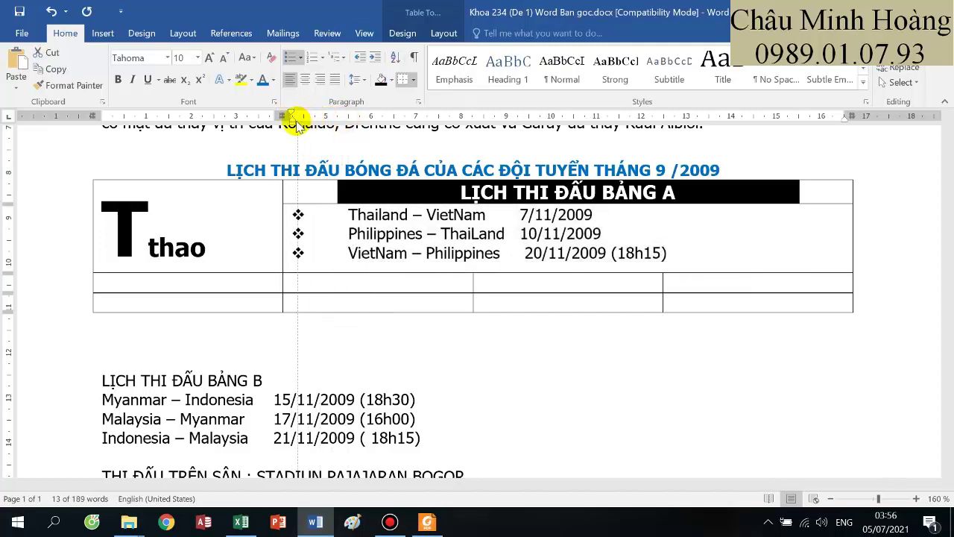
pyautogui.click(296, 119)
pyautogui.moveTo(296, 120)
pyautogui.mouseDown()
pyautogui.moveTo(308, 117)
pyautogui.moveTo(291, 115)
pyautogui.mouseUp()
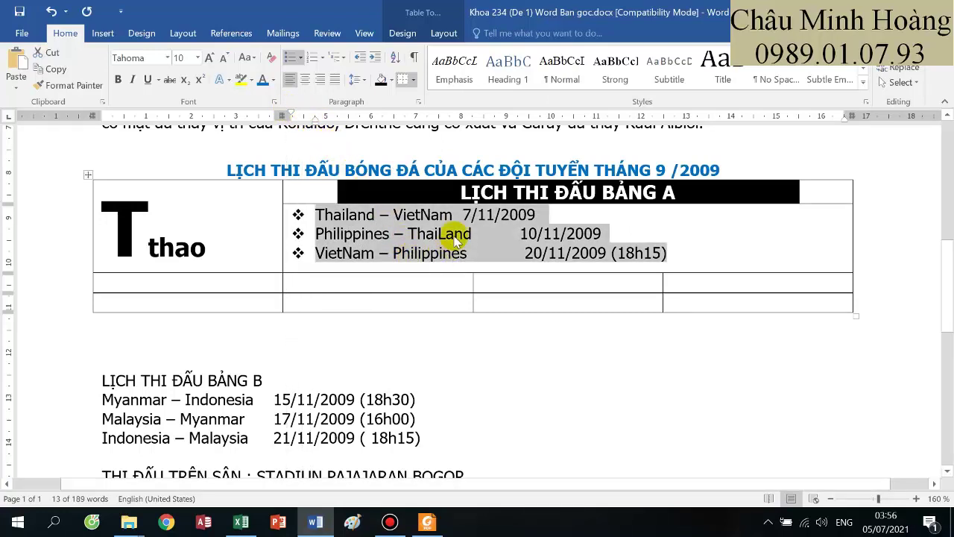
# - Set a right-aligned tab stop with a dotted leader near the cell's far edge for the group A match dates, matching the sample
pyautogui.click(427, 521)
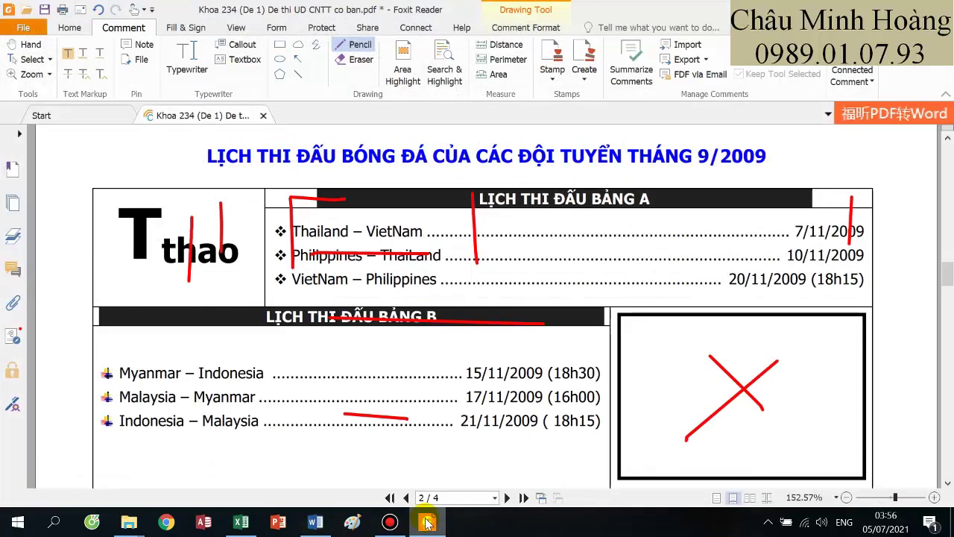
pyautogui.hotkey('alt', 'Tab')
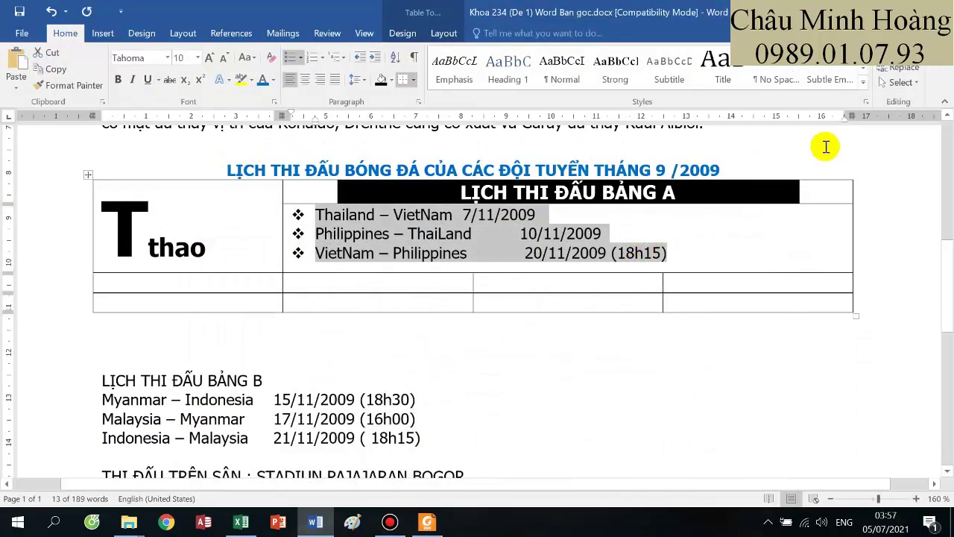
pyautogui.click(409, 168)
pyautogui.click(526, 251)
pyautogui.click(454, 301)
pyautogui.click(412, 337)
pyautogui.click(479, 374)
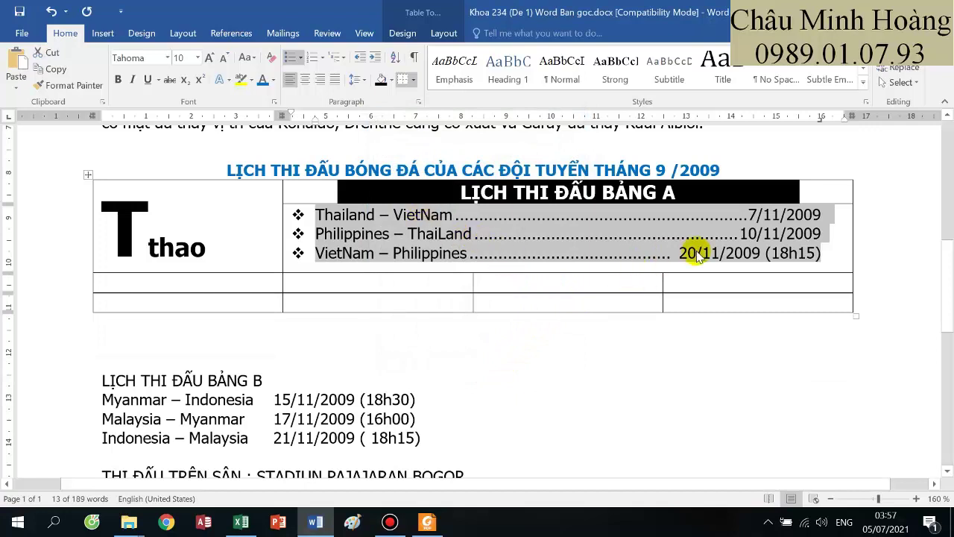
pyautogui.click(428, 522)
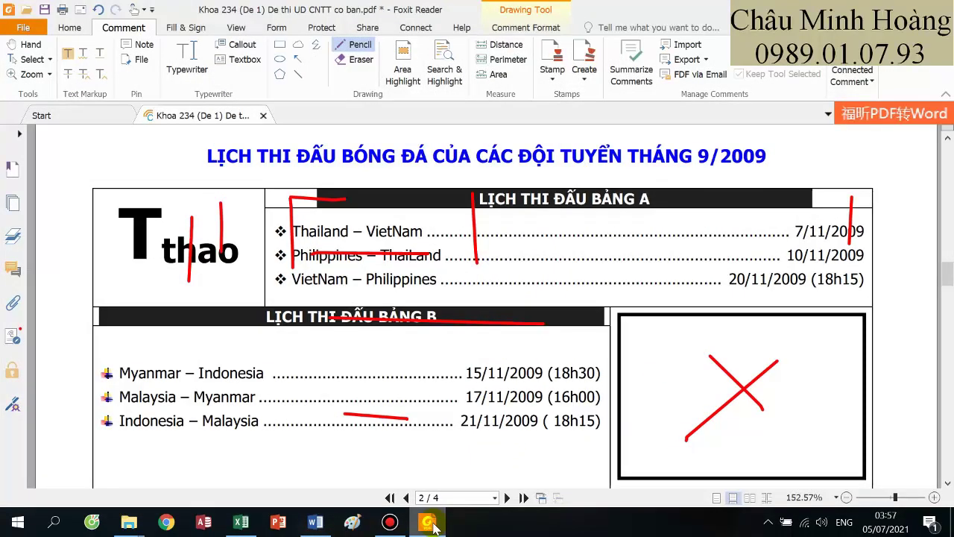
pyautogui.click(432, 524)
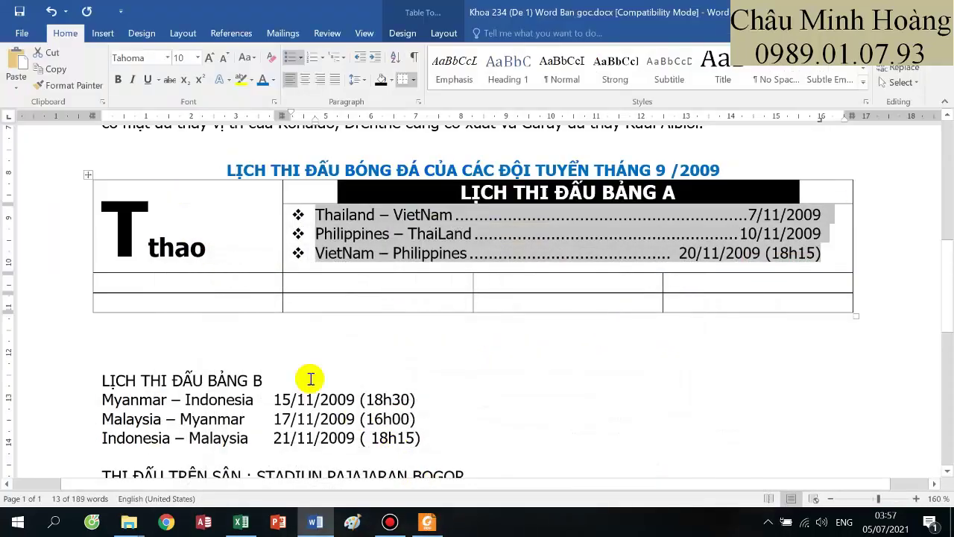
# - Examine the sample's group B block, comparing its heading row, side cells and column split with the table's two empty rows
pyautogui.click(215, 283)
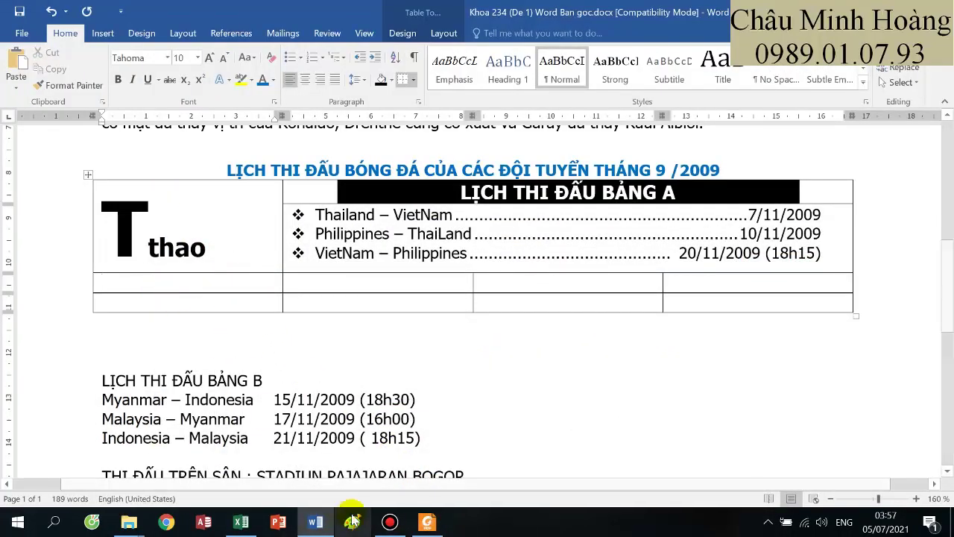
pyautogui.click(427, 522)
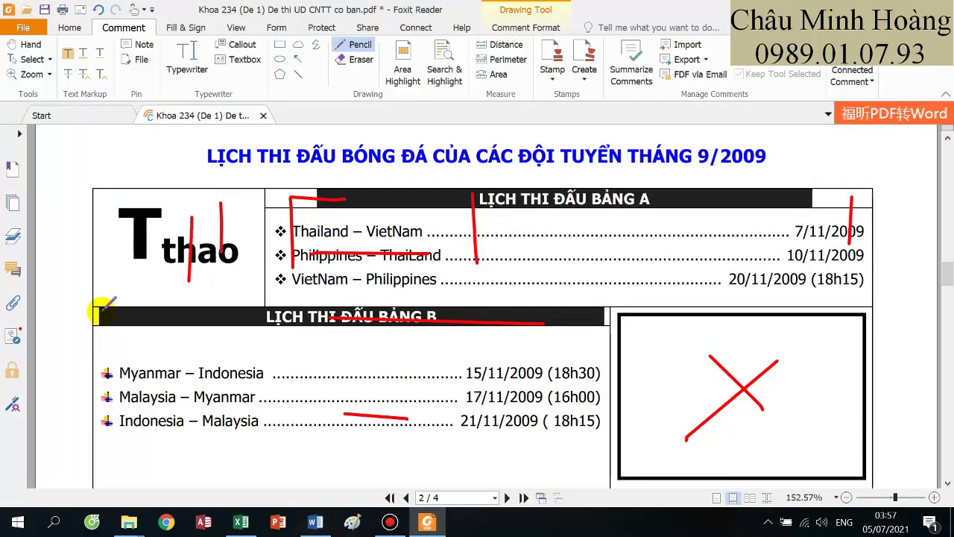
pyautogui.scroll(-2, 170, 312)
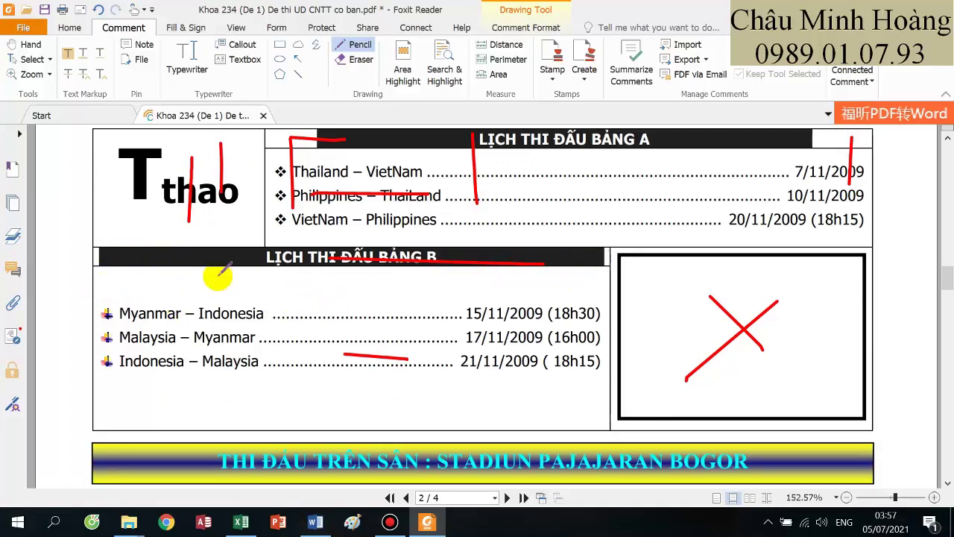
pyautogui.click(314, 525)
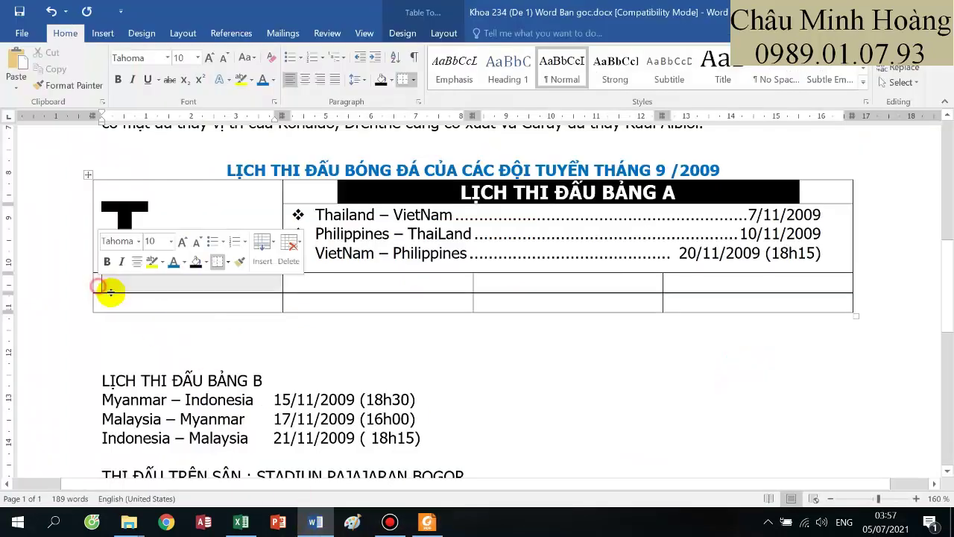
pyautogui.click(428, 522)
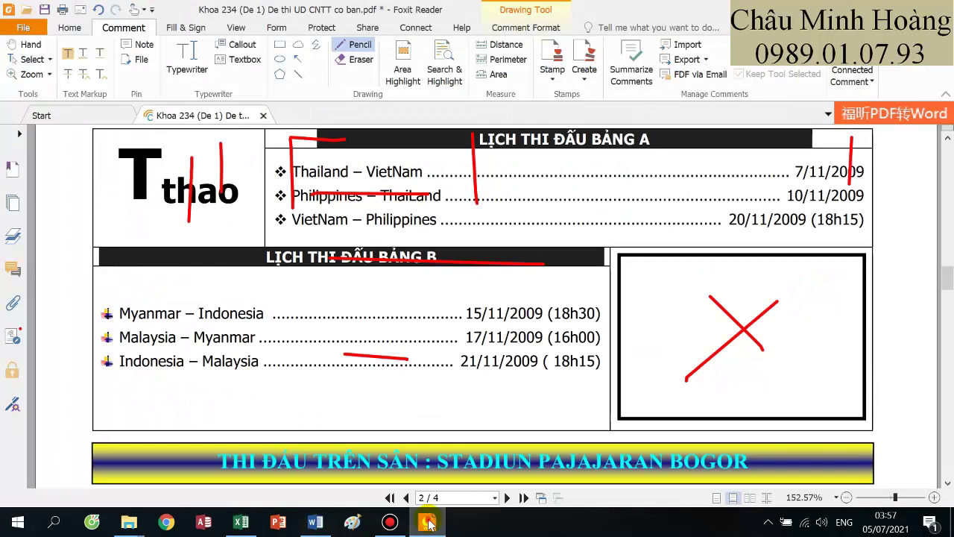
pyautogui.click(429, 524)
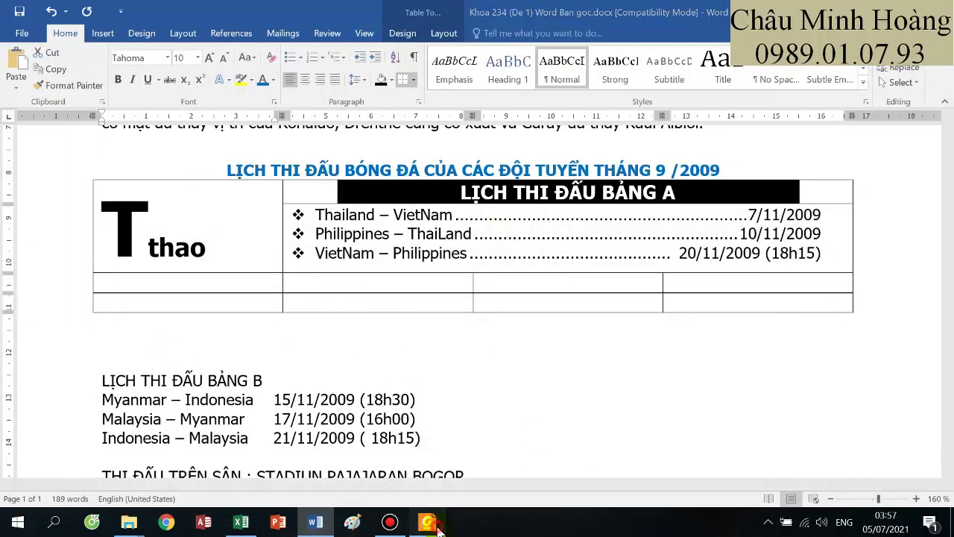
pyautogui.click(427, 522)
pyautogui.click(430, 523)
pyautogui.click(256, 281)
pyautogui.moveTo(256, 282); pyautogui.dragTo(544, 291)
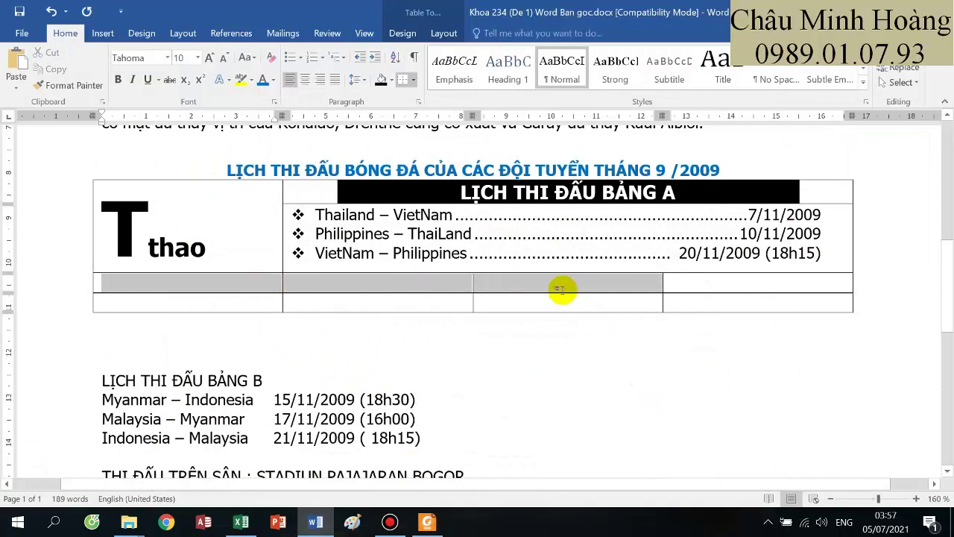
pyautogui.click(429, 522)
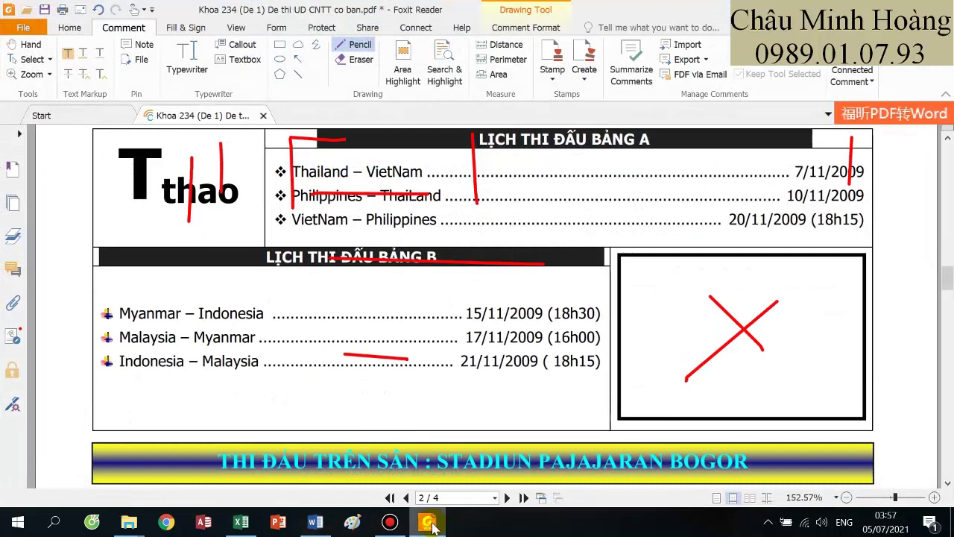
pyautogui.click(428, 522)
# - In the first empty row, shift the first two dividers outward to leave a wide middle cell between two narrow blank cells
pyautogui.click(284, 295)
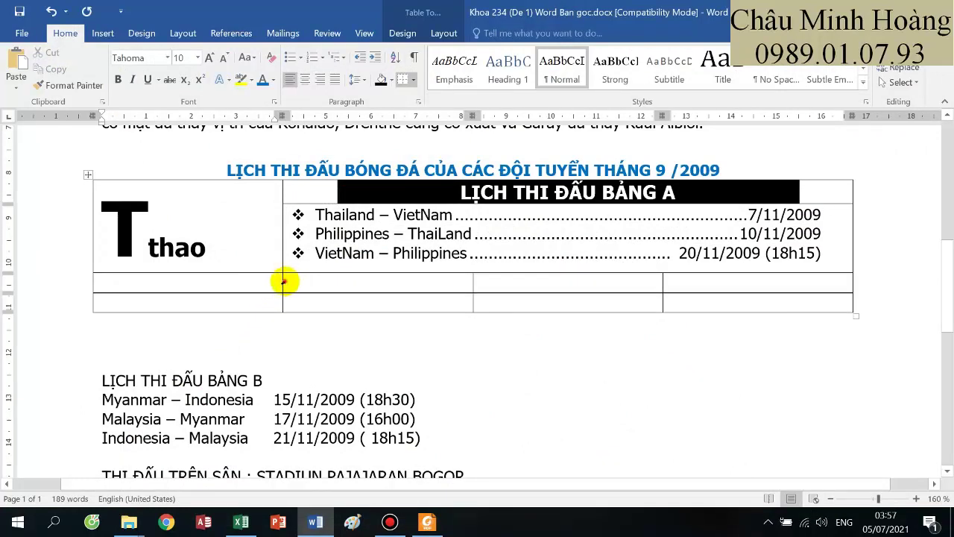
pyautogui.click(282, 281)
pyautogui.click(279, 276)
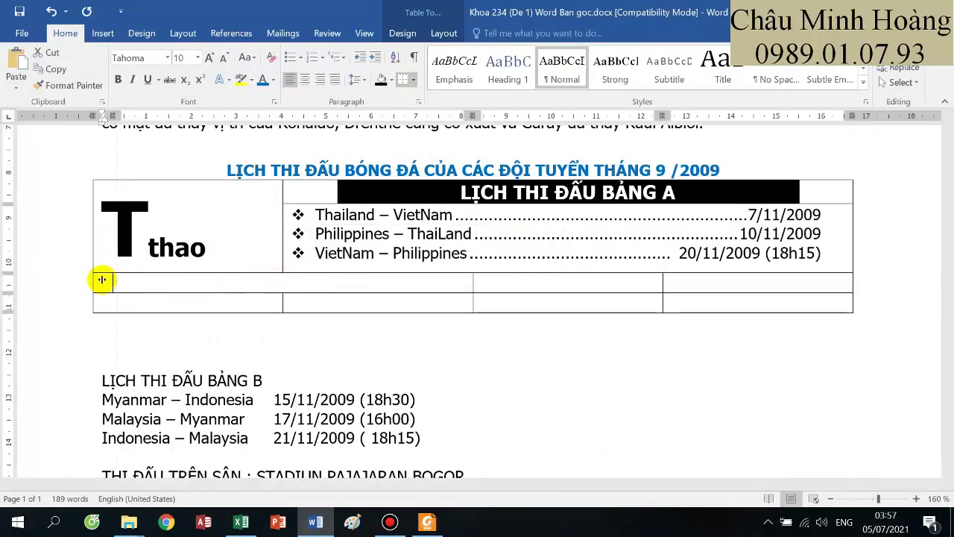
pyautogui.keyDown('shift'); pyautogui.click(114, 282); pyautogui.keyUp('shift')
pyautogui.click(112, 281)
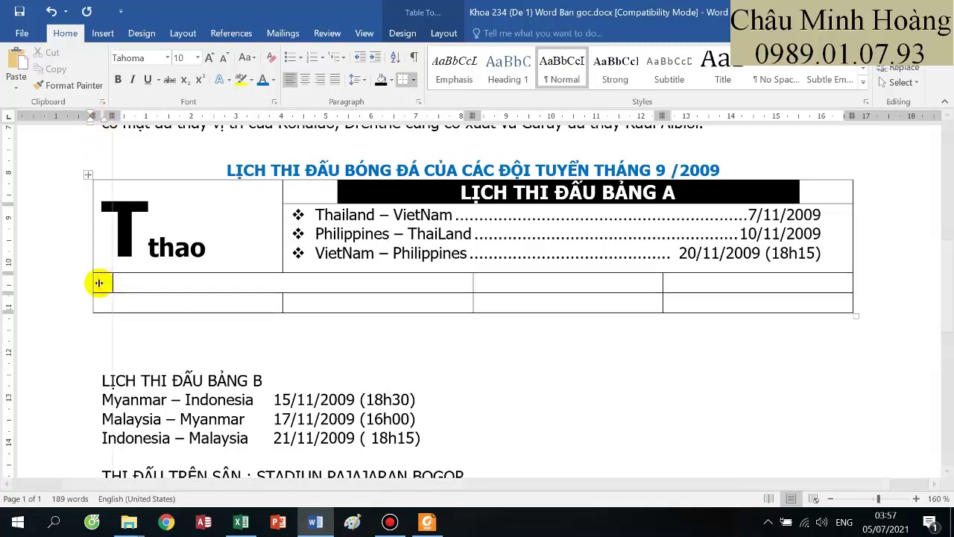
pyautogui.moveTo(472, 281); pyautogui.dragTo(643, 290)
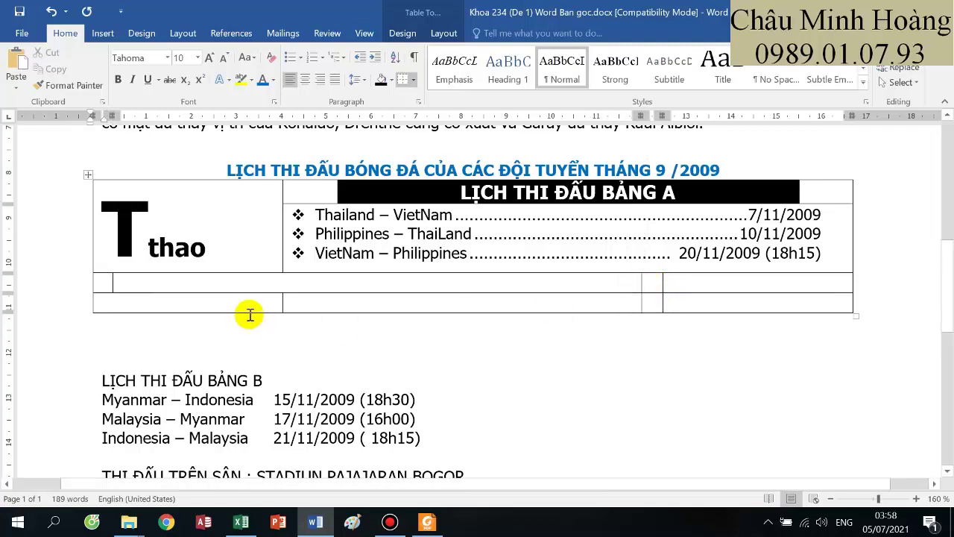
# - Merge the first three cells of the table's last row into one cell
pyautogui.moveTo(246, 305); pyautogui.dragTo(447, 305)
pyautogui.rightClick(649, 305)
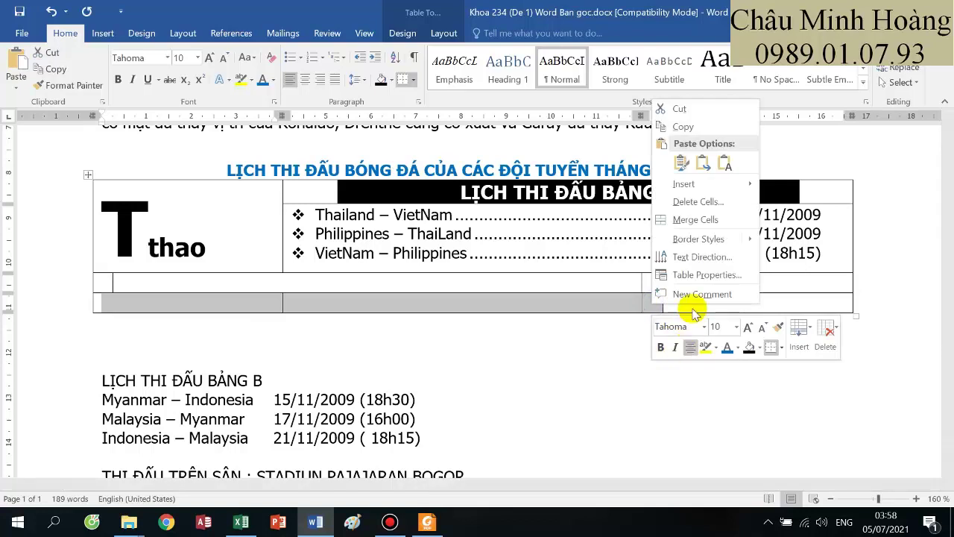
pyautogui.click(696, 219)
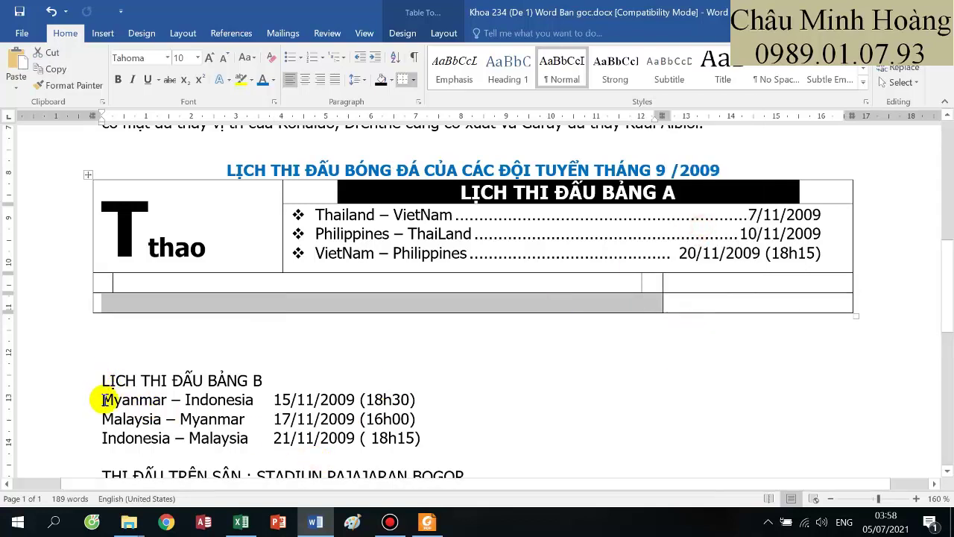
# - Move the heading "LỊCH THI ĐẤU BẢNG B" from below the table into the wide middle cell
pyautogui.moveTo(103, 380); pyautogui.dragTo(263, 380)
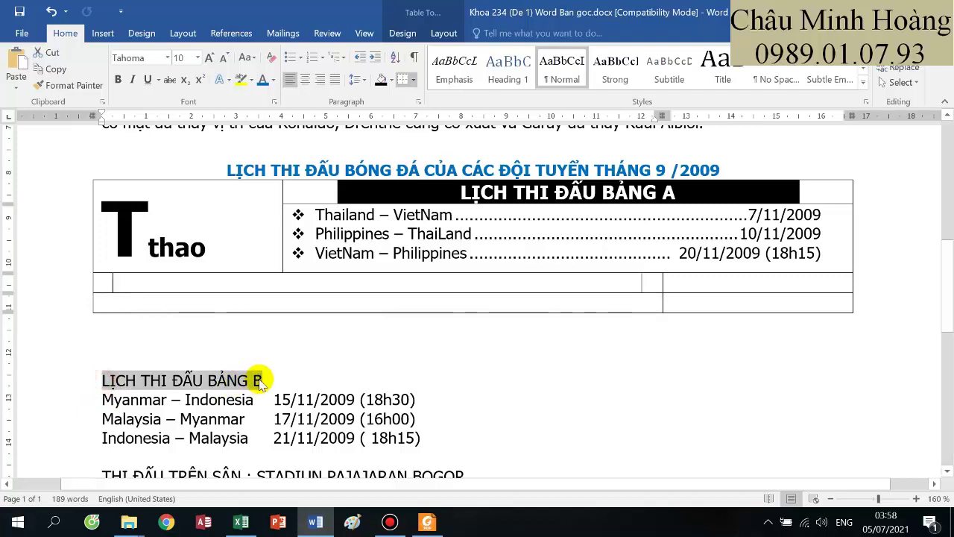
pyautogui.hotkey('ctrl', 'x')
pyautogui.click(252, 283)
pyautogui.hotkey('ctrl', 'v')
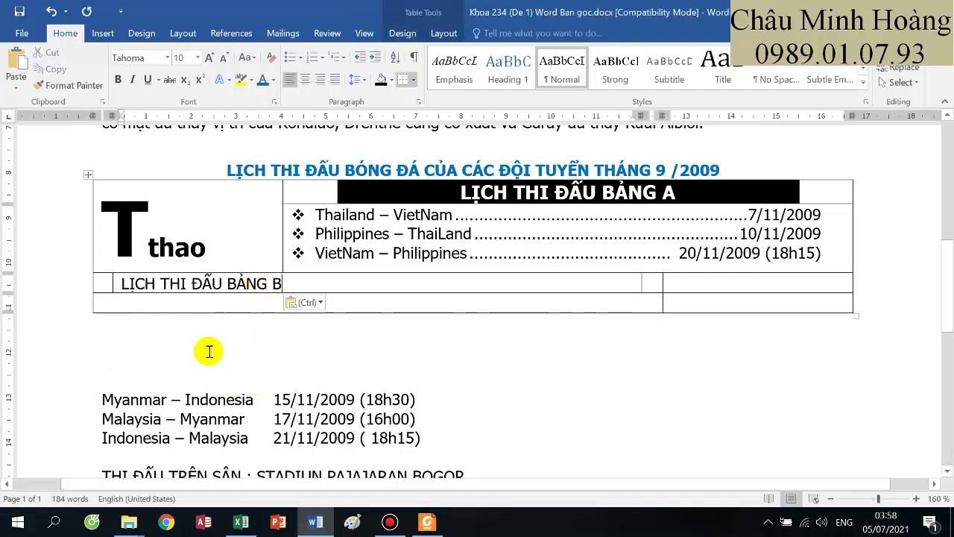
# - Move the three group B match lines, Myanmar – Indonesia through Indonesia – Malaysia, into the merged cell of the last row
pyautogui.moveTo(104, 400); pyautogui.dragTo(423, 436)
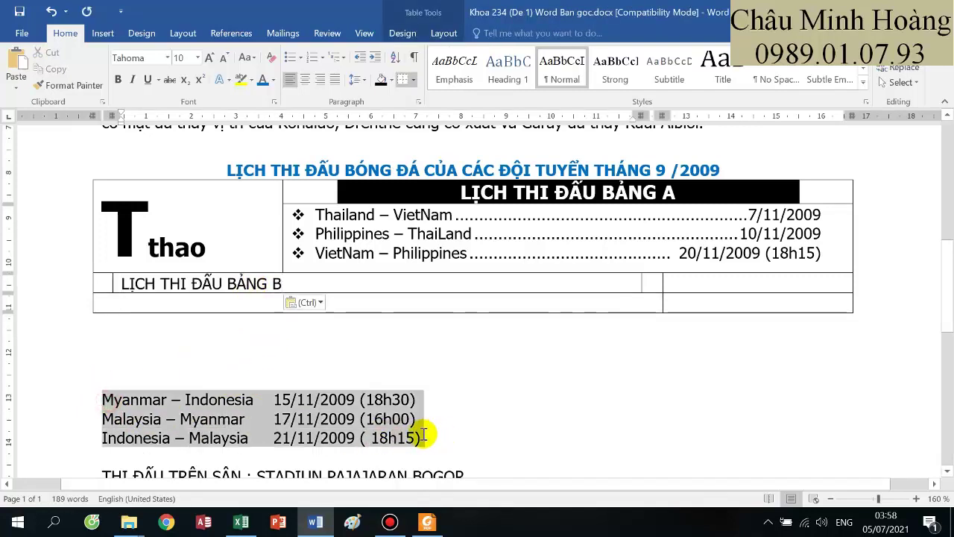
pyautogui.hotkey('ctrl', 'x')
pyautogui.click(234, 307)
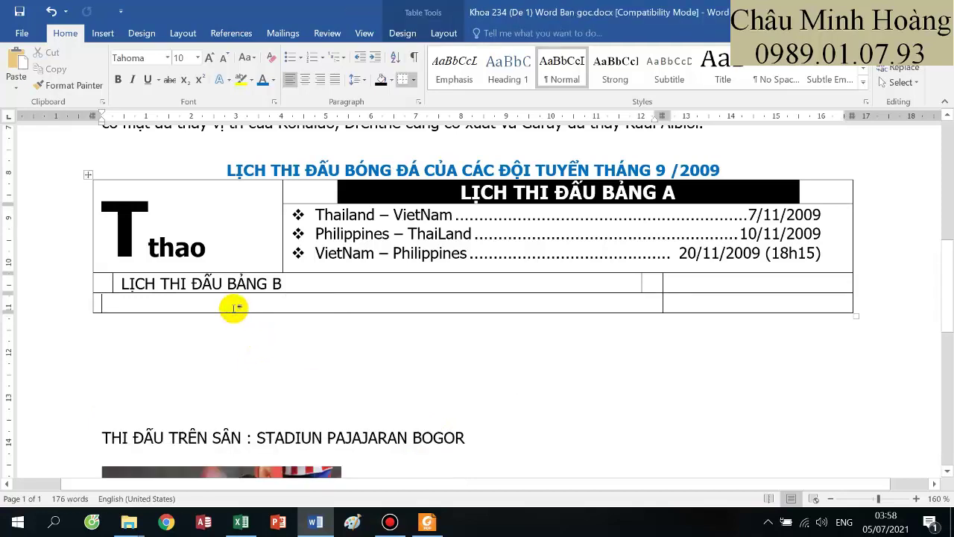
pyautogui.hotkey('ctrl', 'v')
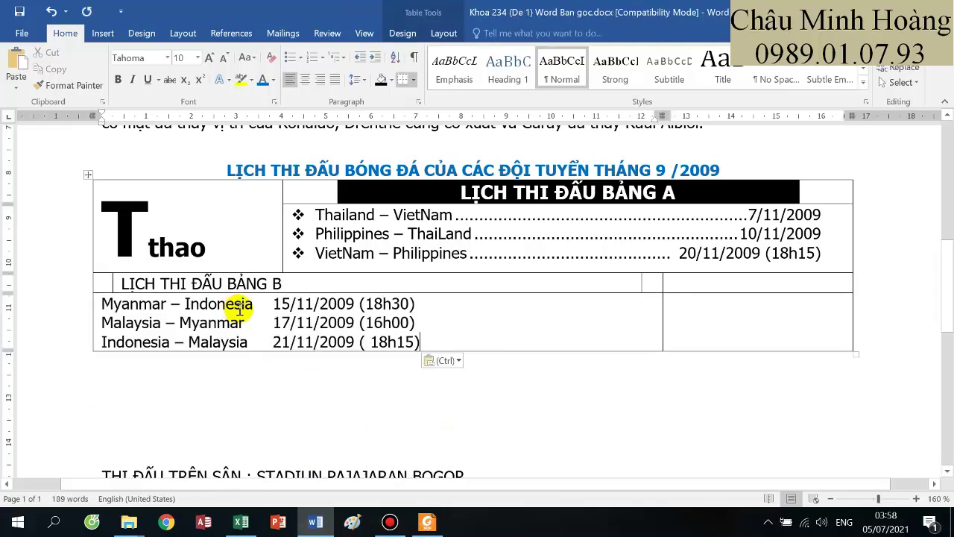
# - Format the "LỊCH THI ĐẤU BẢNG B" heading cell with bold 11 pt text and black shading
pyautogui.click(112, 283)
pyautogui.click(118, 79)
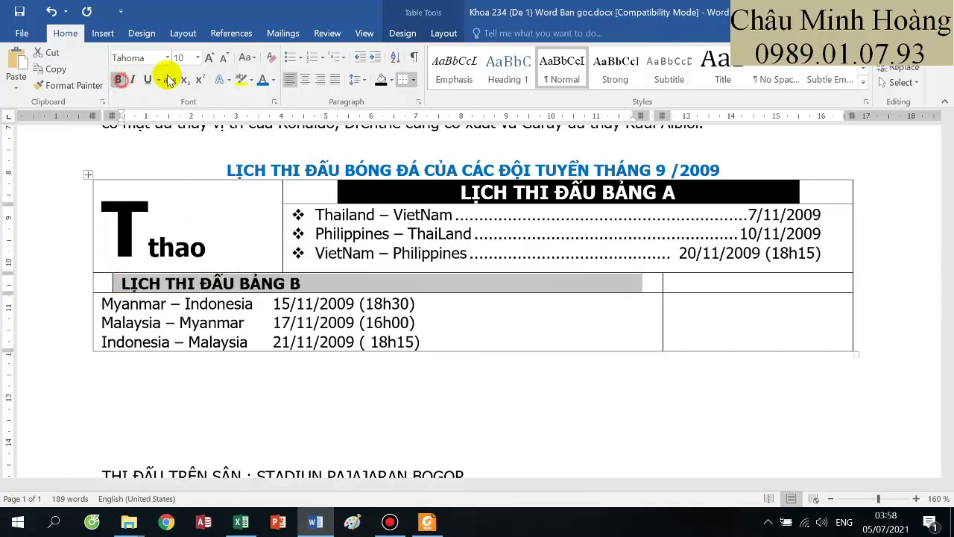
pyautogui.click(210, 57)
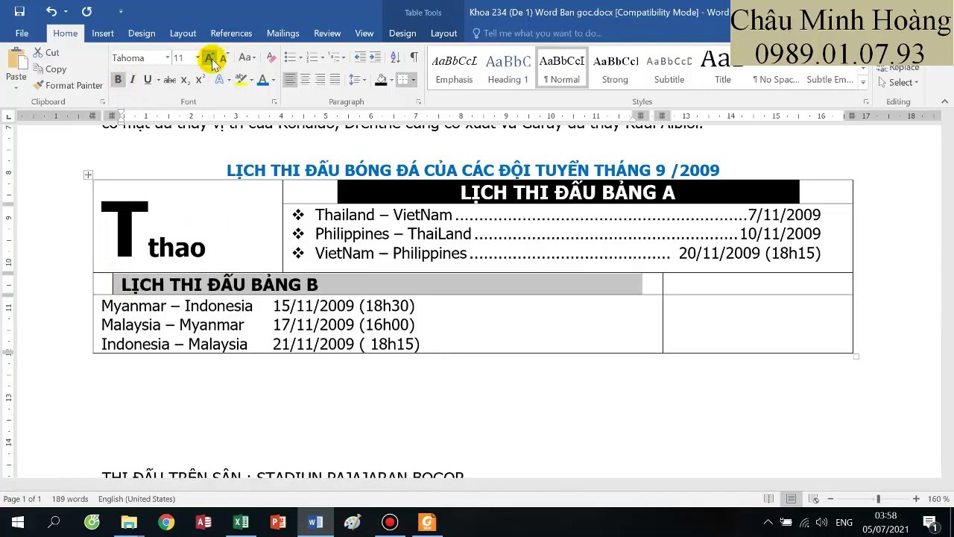
pyautogui.click(408, 33)
pyautogui.click(570, 67)
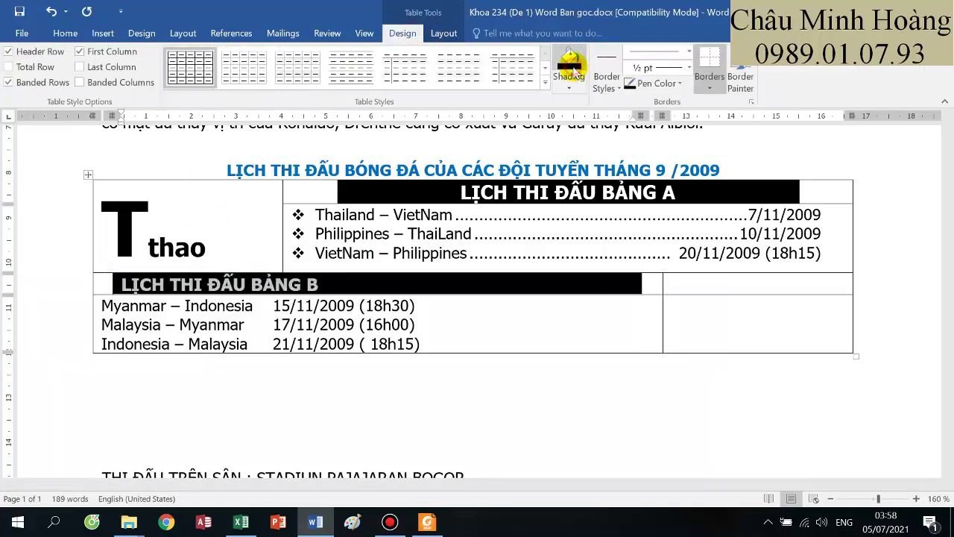
# - Center the heading "LỊCH THI ĐẤU BẢNG B" within its black cell, checking it against the PDF sample
pyautogui.click(443, 33)
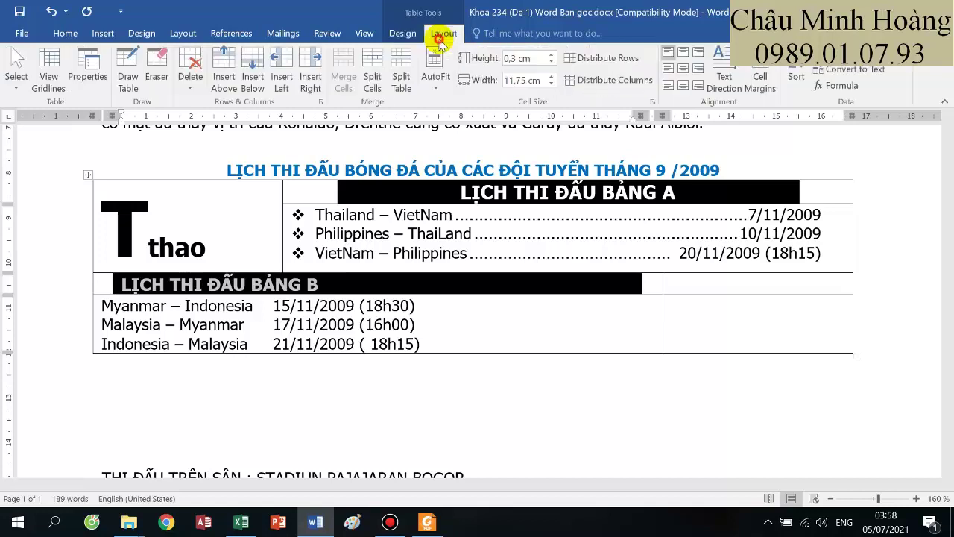
pyautogui.click(427, 522)
pyautogui.click(427, 522)
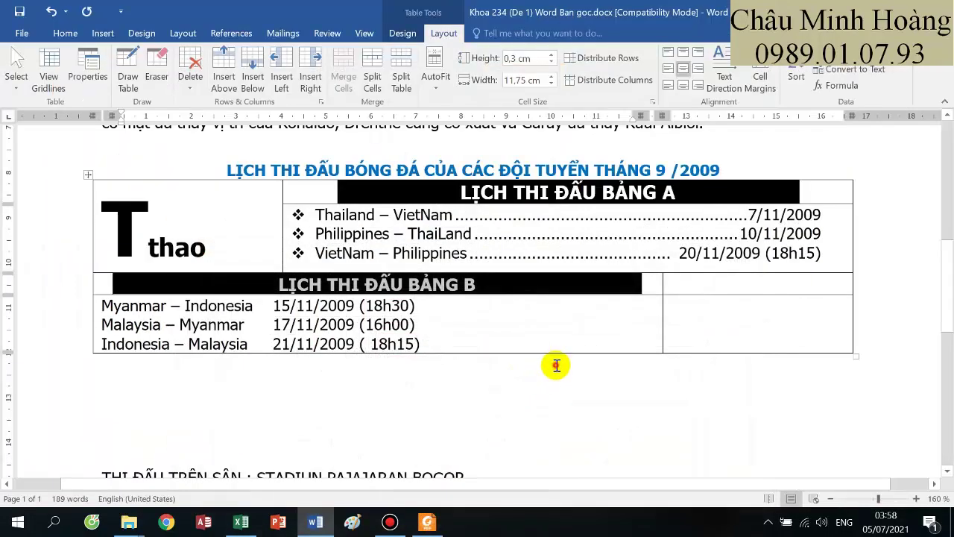
pyautogui.click(554, 364)
# - Reduce the font size of the narrow empty cell just after the "LỊCH THI ĐẤU BẢNG B" heading to 5 pt
pyautogui.click(643, 285)
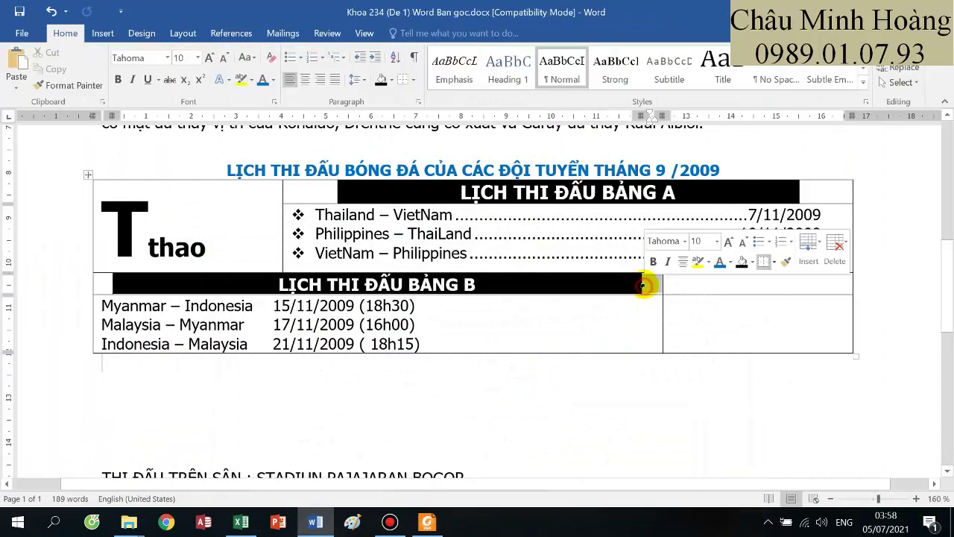
pyautogui.click(743, 243)
pyautogui.click(648, 285)
pyautogui.click(646, 282)
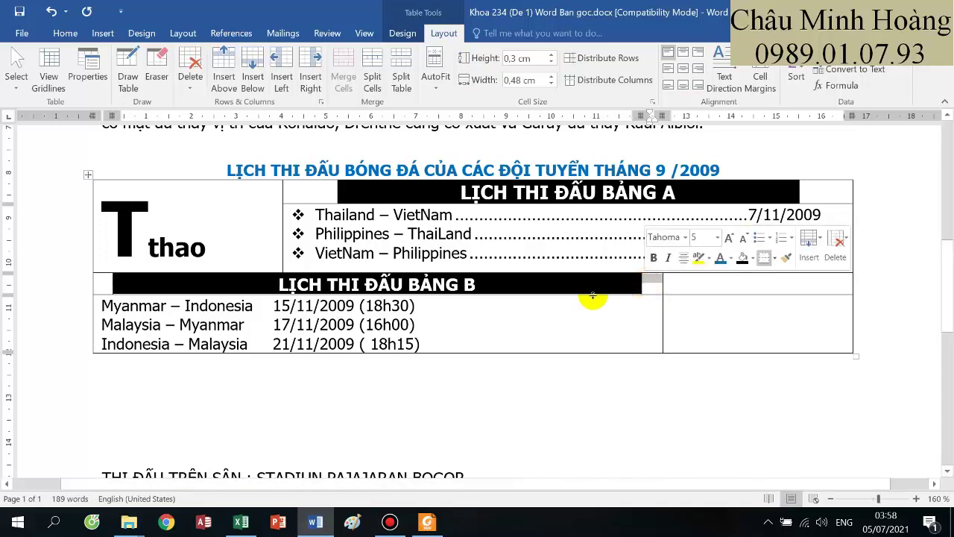
pyautogui.click(96, 285)
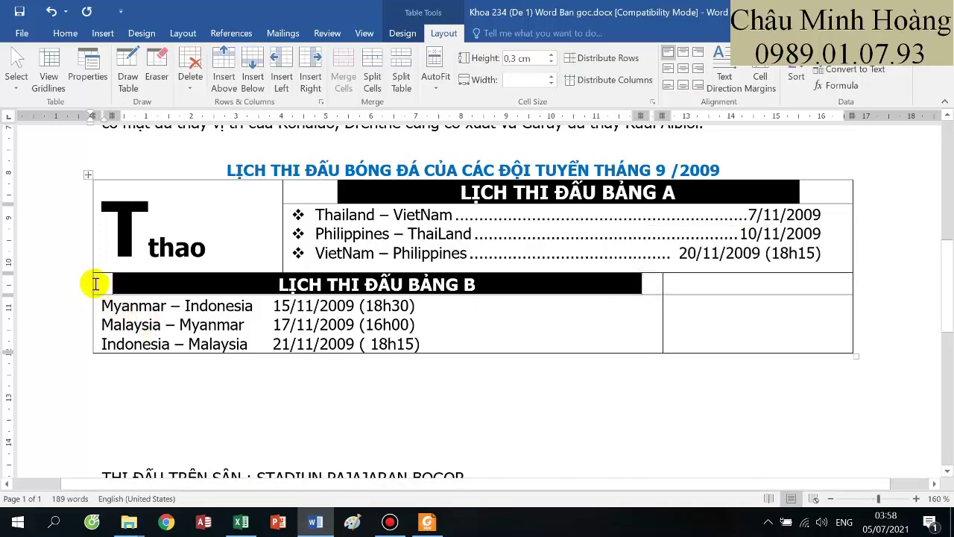
pyautogui.click(103, 284)
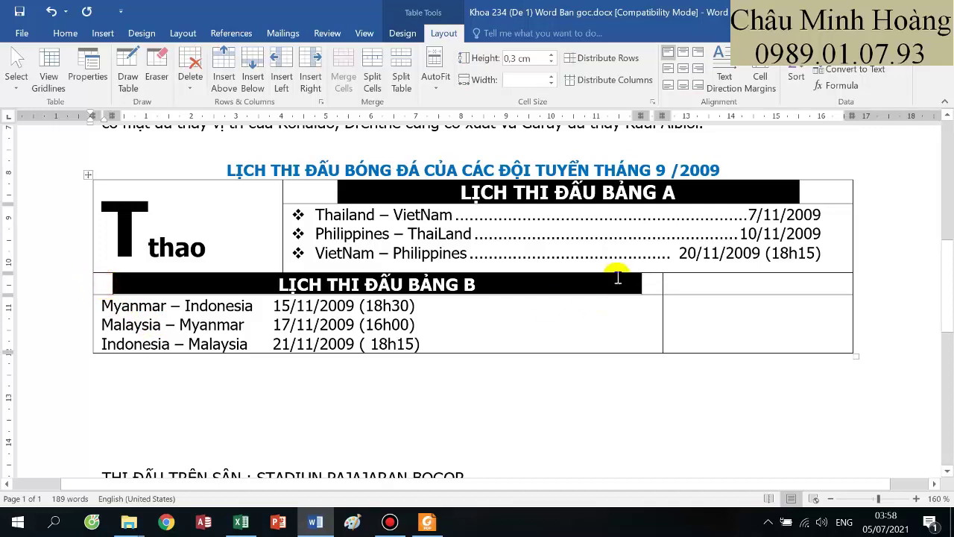
pyautogui.click(646, 282)
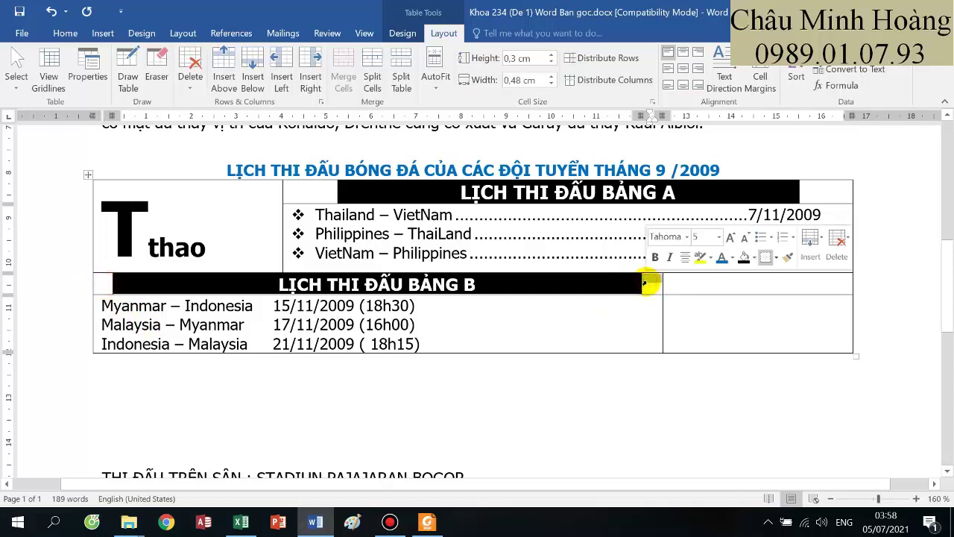
pyautogui.rightClick(647, 282)
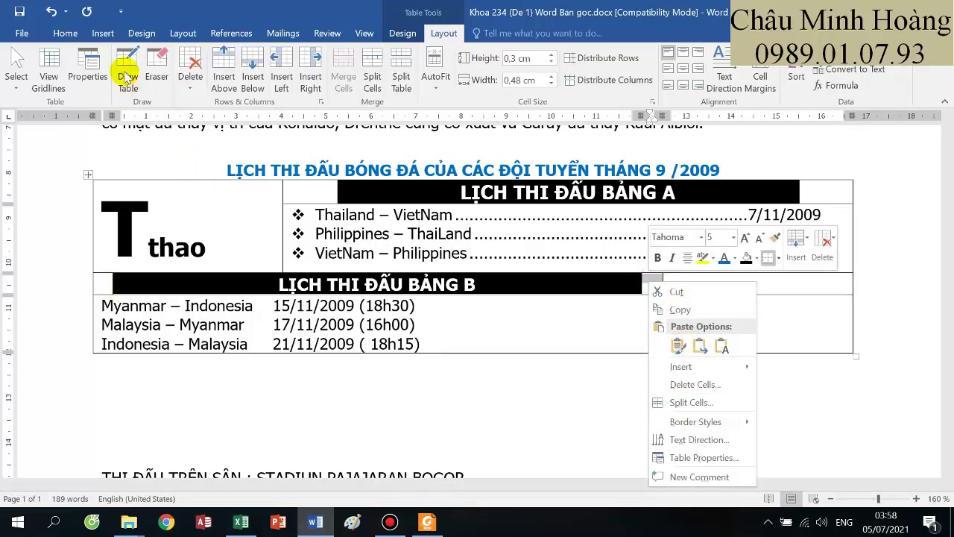
# - Activate the Draw Table tool and bring up the table insertion options again
pyautogui.click(102, 32)
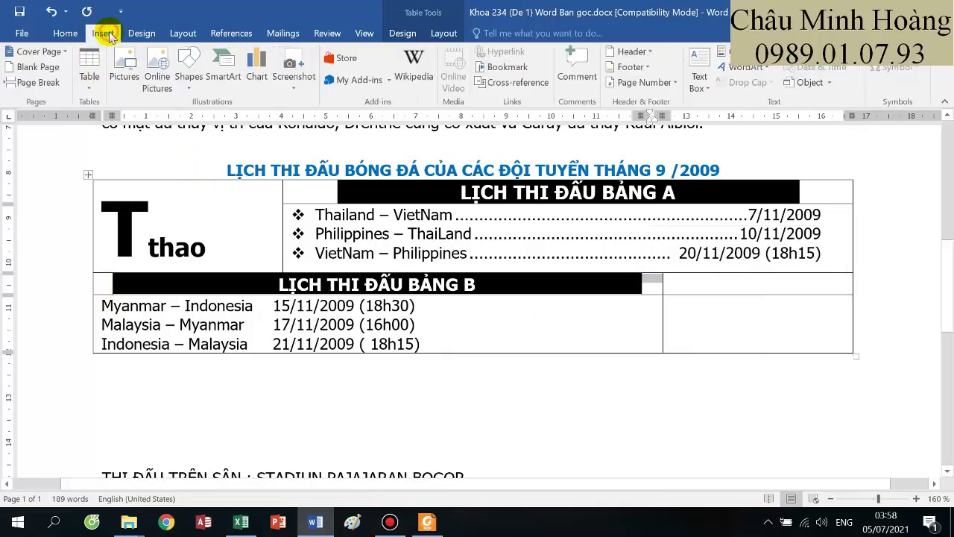
pyautogui.click(89, 71)
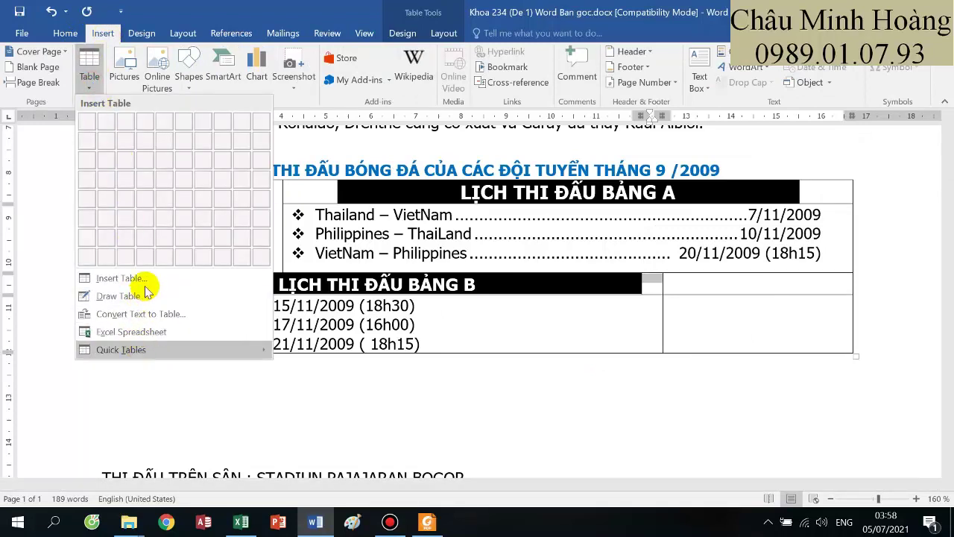
pyautogui.click(119, 296)
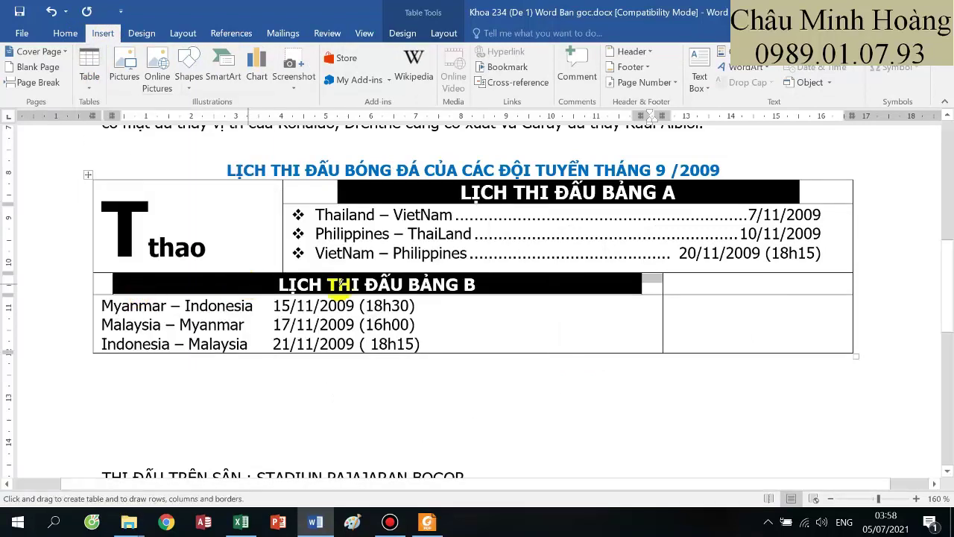
pyautogui.click(89, 75)
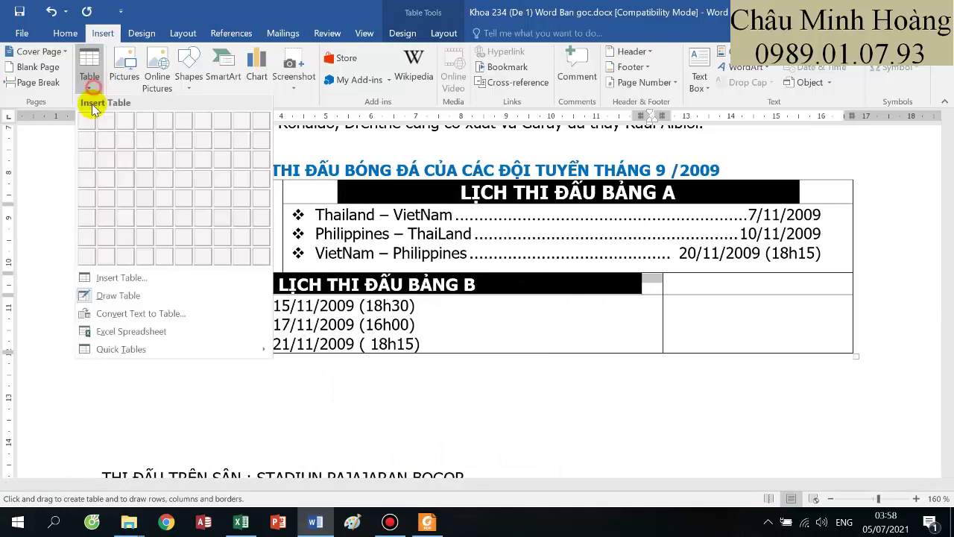
pyautogui.click(124, 291)
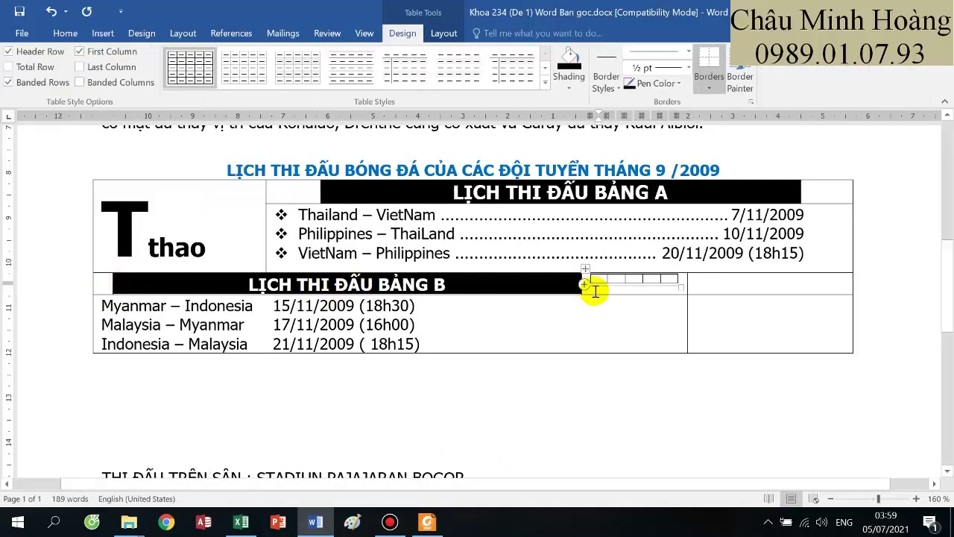
pyautogui.hotkey('ctrl', 'z')
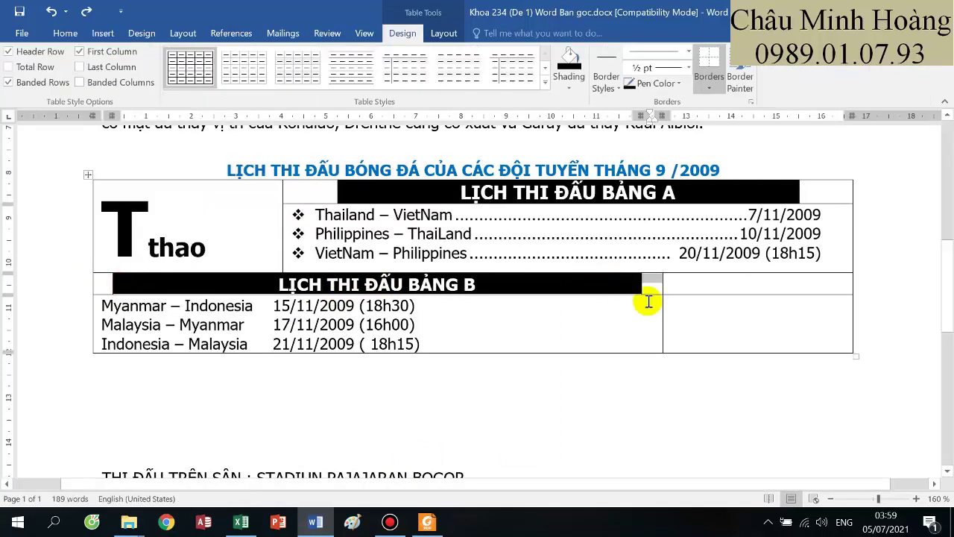
pyautogui.click(556, 328)
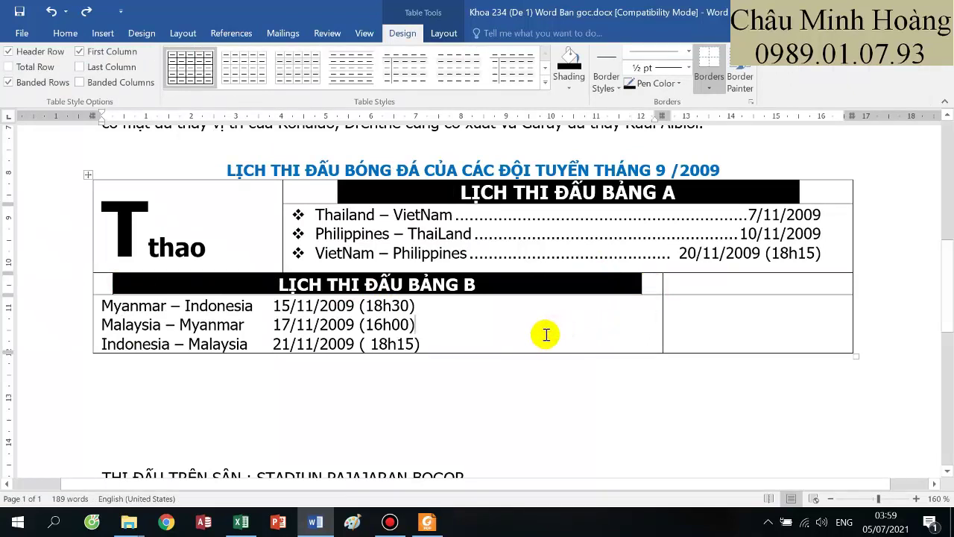
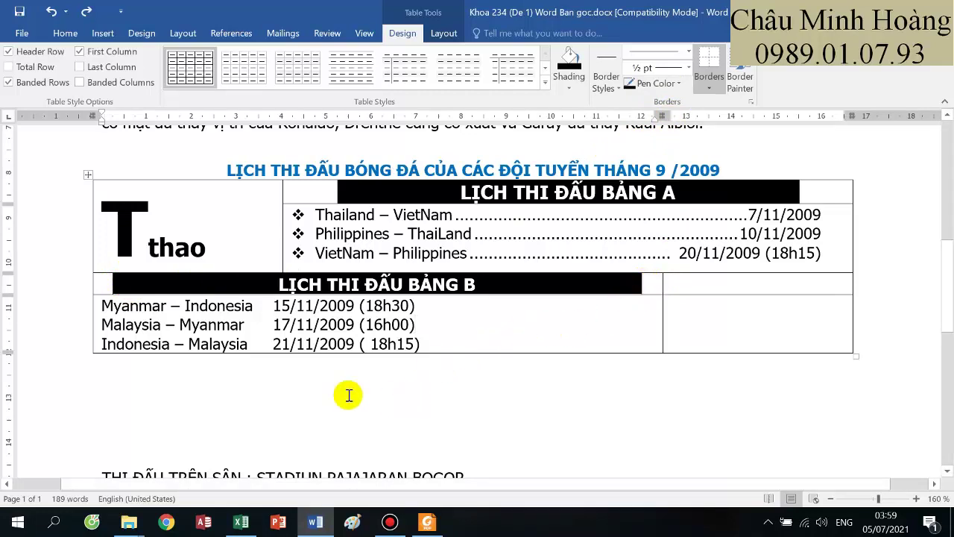
# - Add the multicoloured picture bullet to the three match lines under LỊCH THI ĐẤU BẢNG B, with a text indent of about 0.5 cm
pyautogui.click(427, 522)
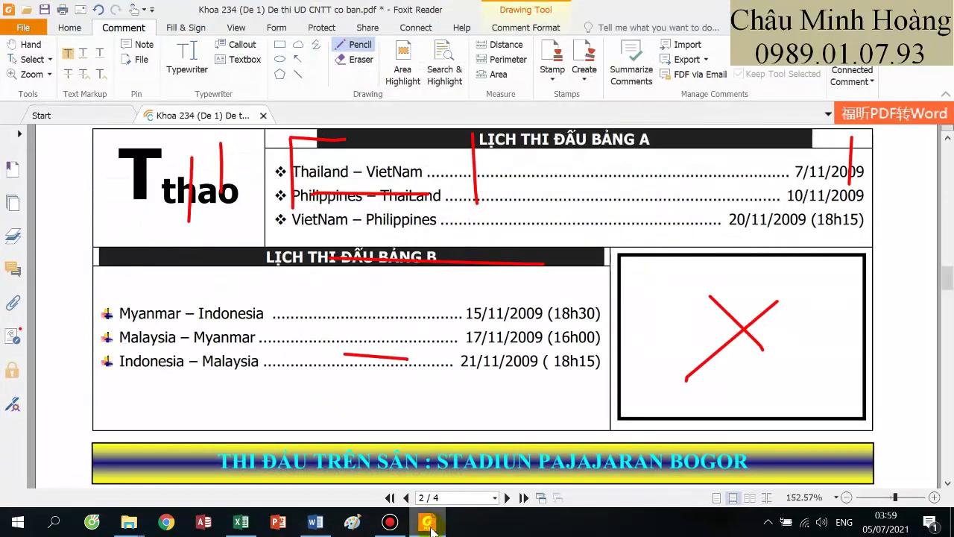
pyautogui.click(430, 526)
pyautogui.moveTo(104, 305); pyautogui.dragTo(437, 348)
pyautogui.click(66, 33)
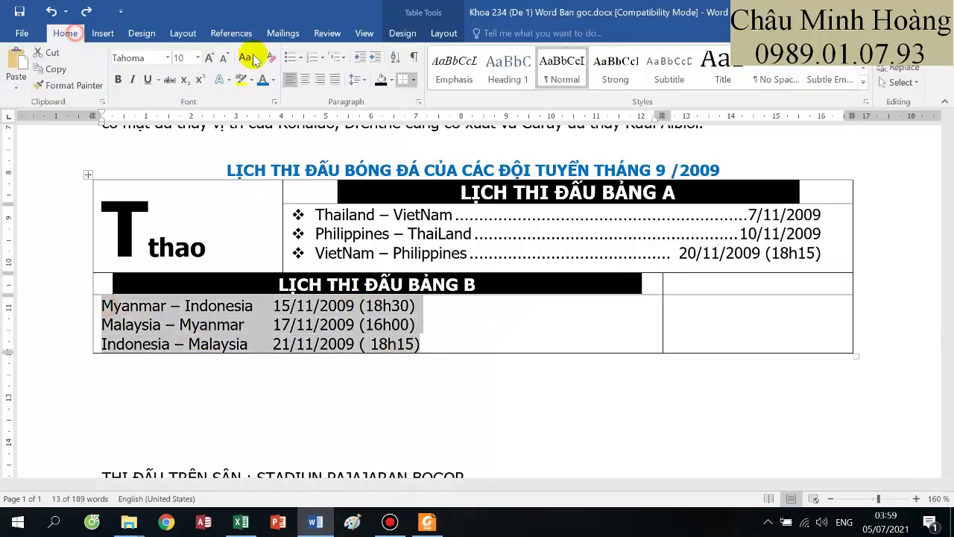
pyautogui.click(303, 58)
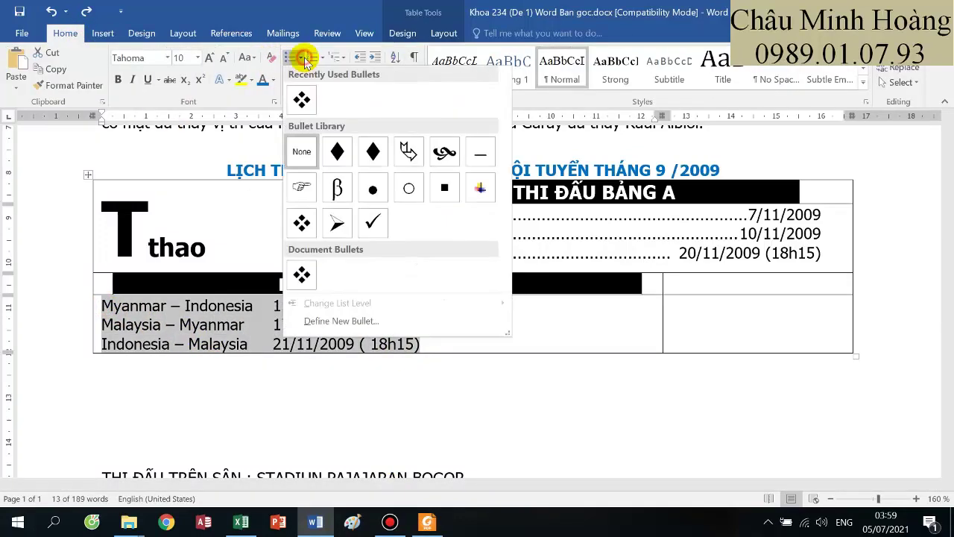
pyautogui.click(480, 188)
pyautogui.moveTo(130, 114)
pyautogui.mouseDown()
pyautogui.moveTo(102, 114)
pyautogui.moveTo(137, 119)
pyautogui.moveTo(124, 118)
pyautogui.mouseUp()
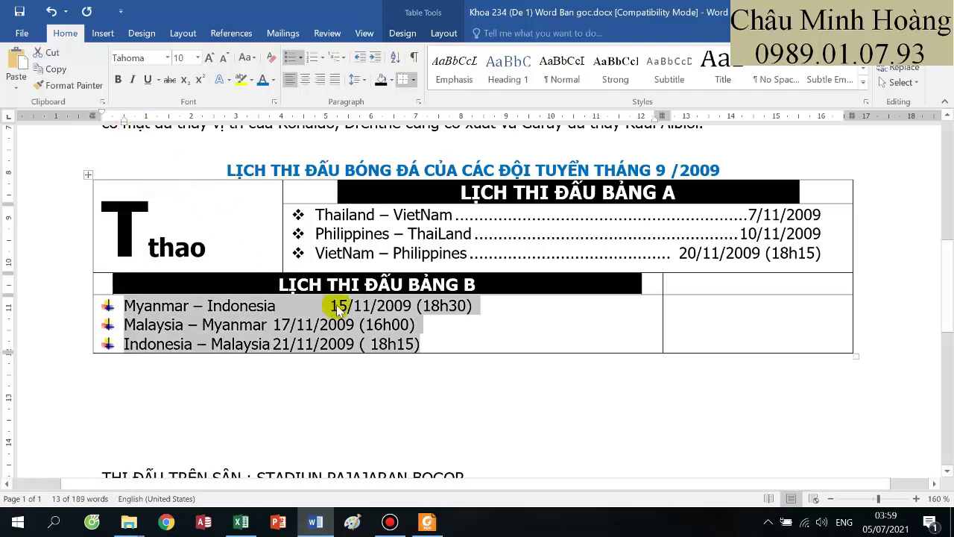
# - Add a right-aligned tab stop at 11.78 cm with dotted leader 2 to the three Bảng B match lines
pyautogui.click(426, 522)
pyautogui.click(426, 522)
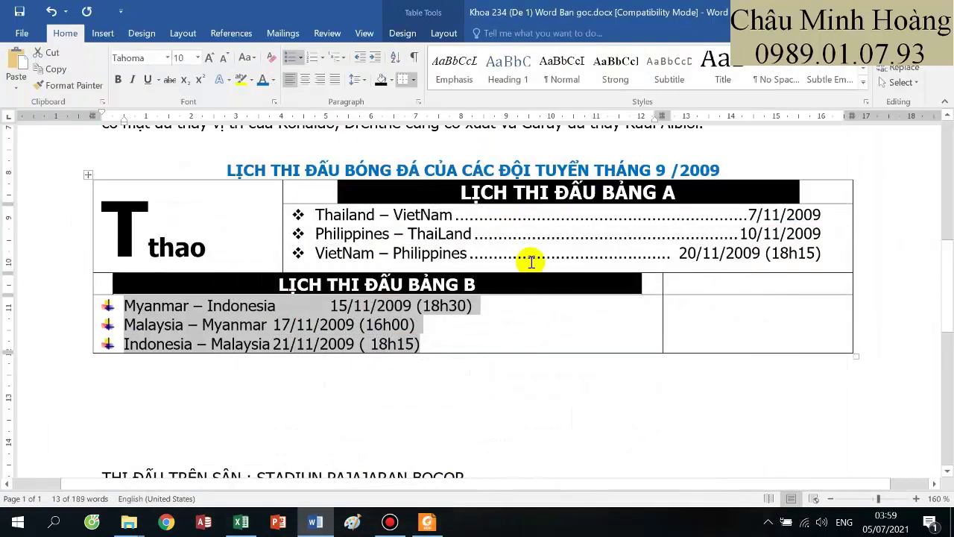
pyautogui.doubleClick(630, 116)
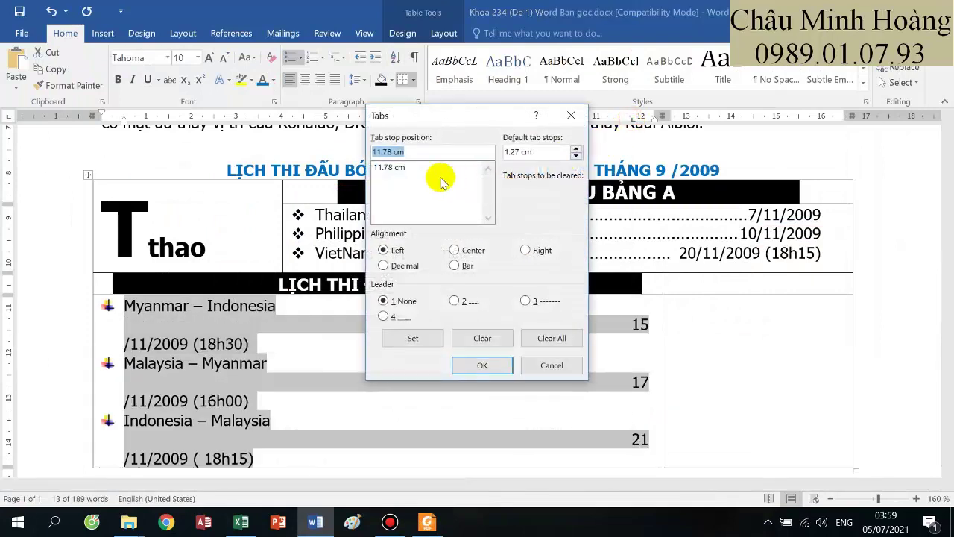
pyautogui.click(525, 250)
pyautogui.click(454, 301)
pyautogui.click(413, 337)
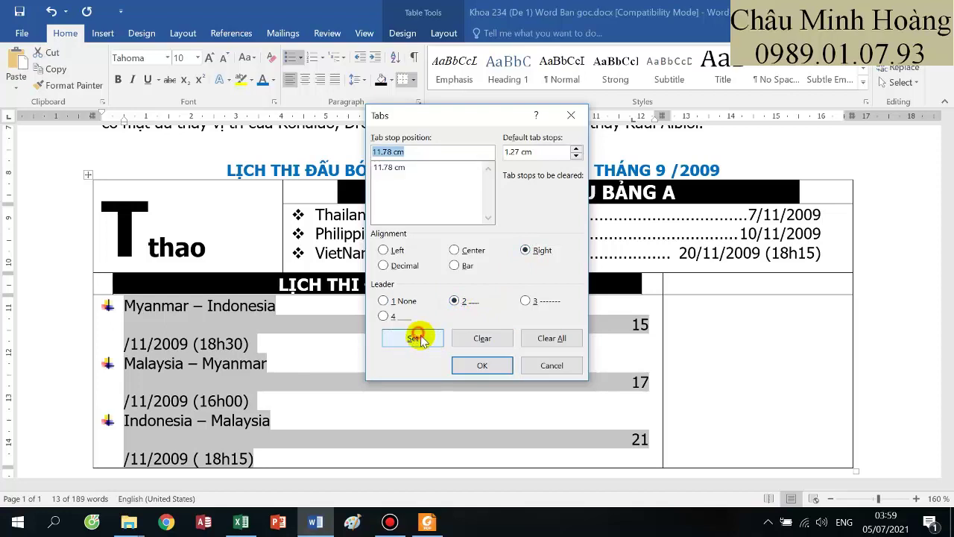
pyautogui.click(483, 365)
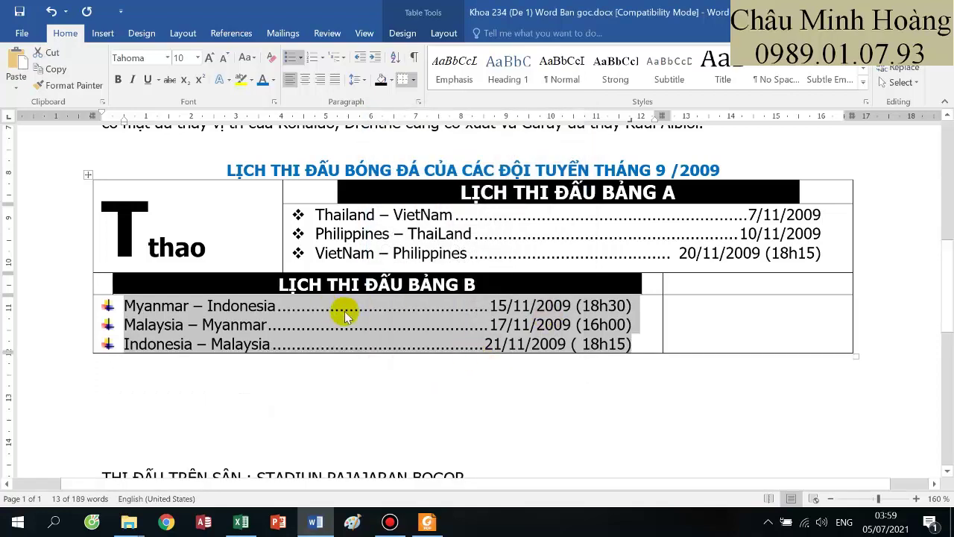
# - Compare the Bảng B table area, picture cell and stadium heading with the reference PDF in Foxit Reader
pyautogui.click(426, 522)
pyautogui.click(427, 522)
pyautogui.scroll(-3, 442, 470)
pyautogui.scroll(-3, 443, 470)
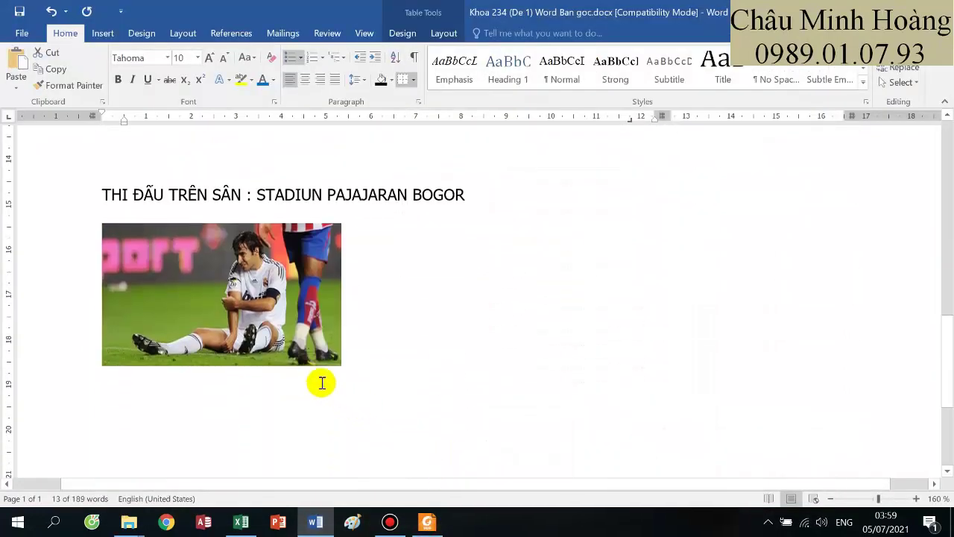
pyautogui.click(426, 522)
pyautogui.scroll(-3, 548, 442)
pyautogui.scroll(-1, 545, 444)
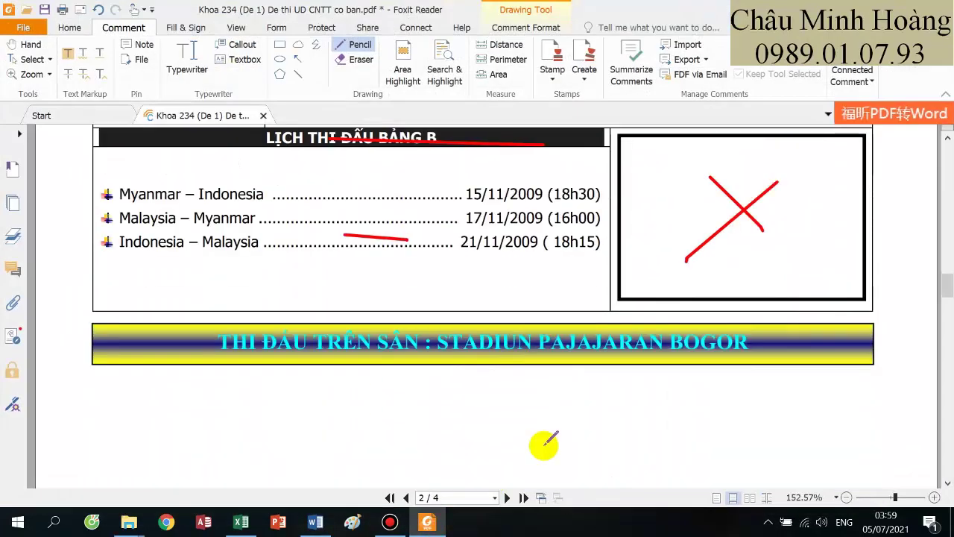
pyautogui.scroll(3, 543, 440)
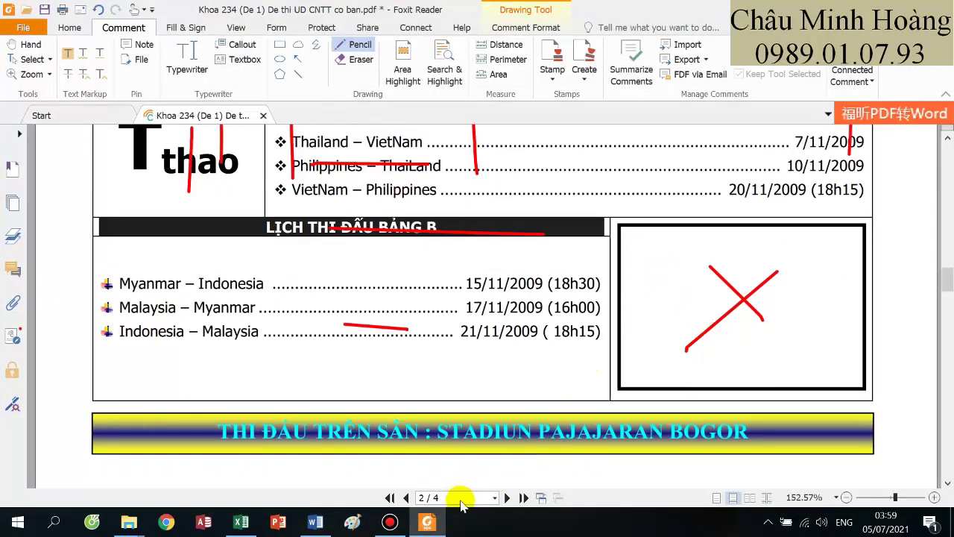
pyautogui.click(429, 524)
# - Resize the football player picture to about 2.45 cm wide and apply the thick black double-frame picture style
pyautogui.click(278, 321)
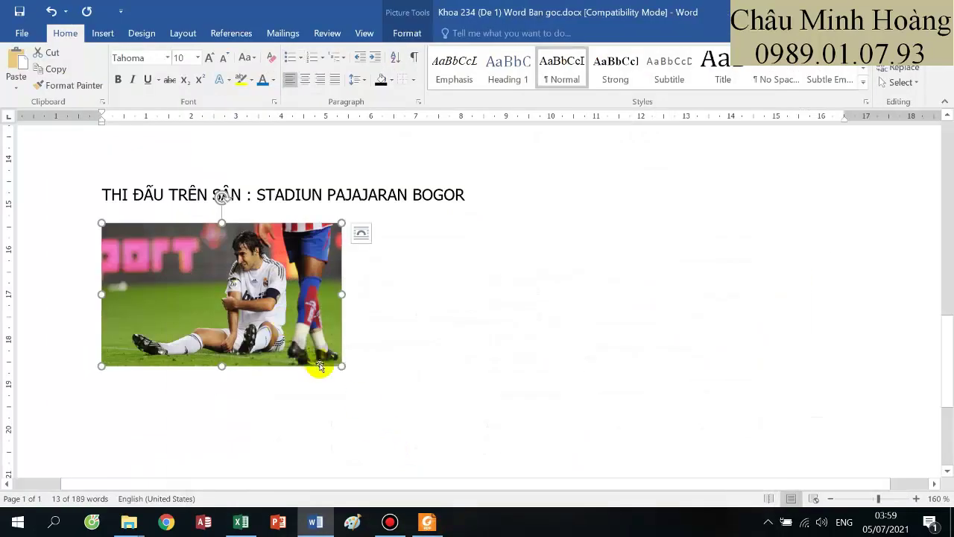
pyautogui.moveTo(343, 367); pyautogui.dragTo(366, 381)
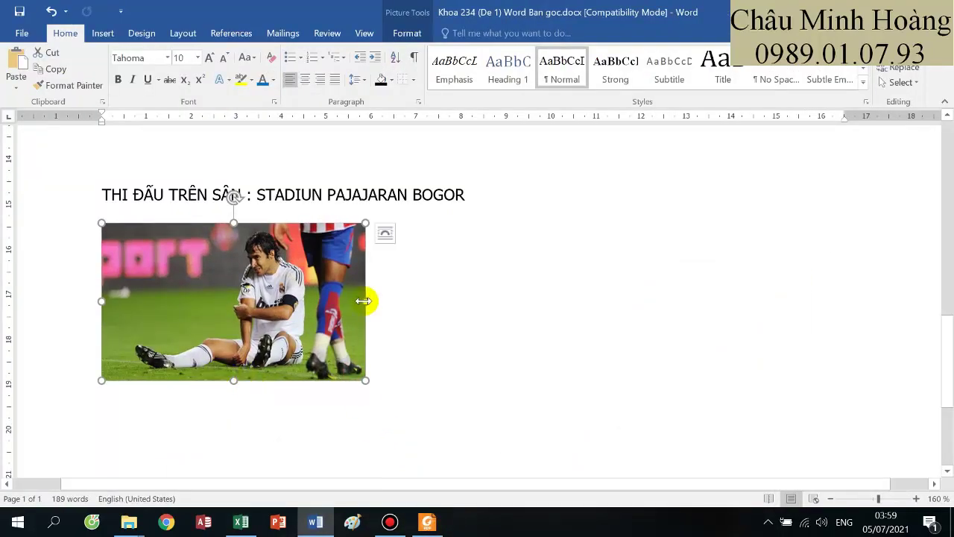
pyautogui.moveTo(364, 301); pyautogui.dragTo(216, 302)
pyautogui.click(407, 33)
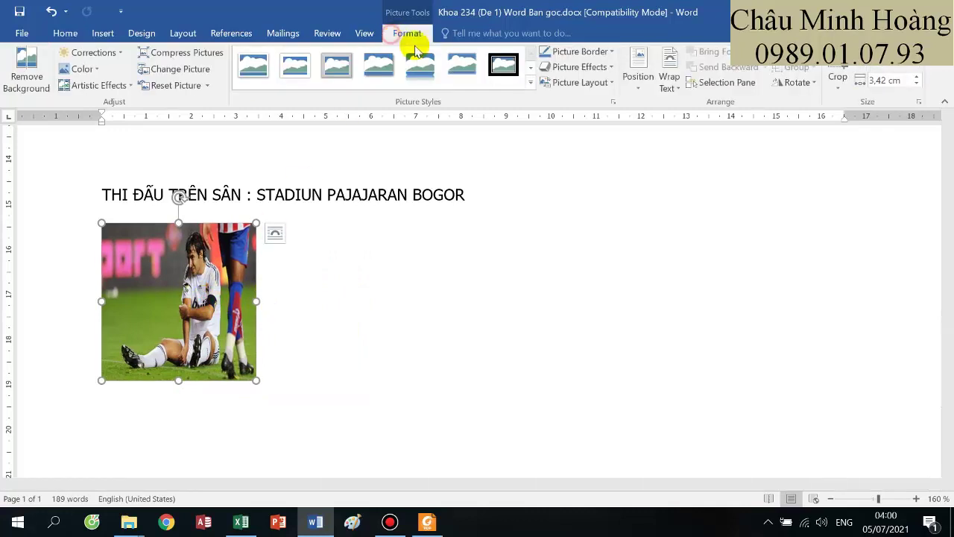
pyautogui.click(513, 73)
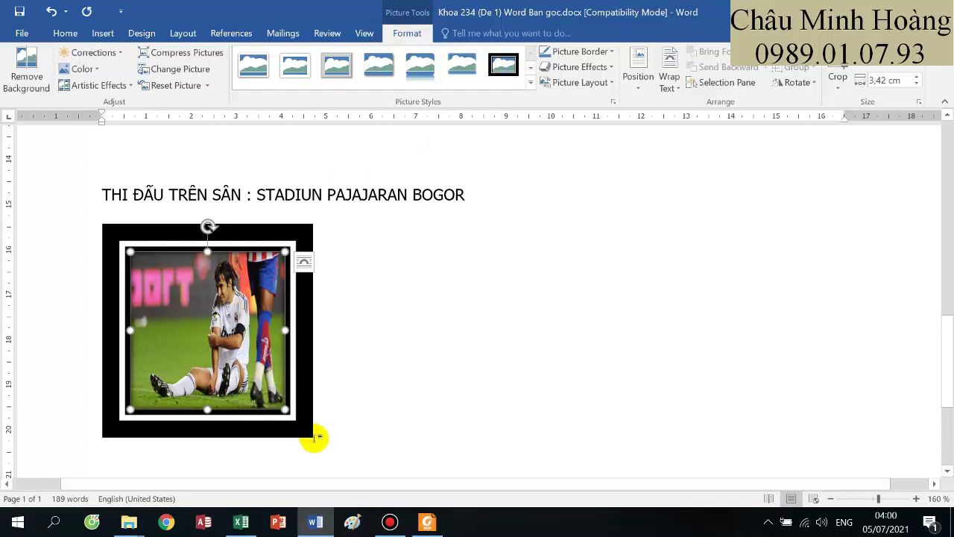
pyautogui.click(344, 380)
pyautogui.click(290, 335)
pyautogui.moveTo(286, 408); pyautogui.dragTo(242, 365)
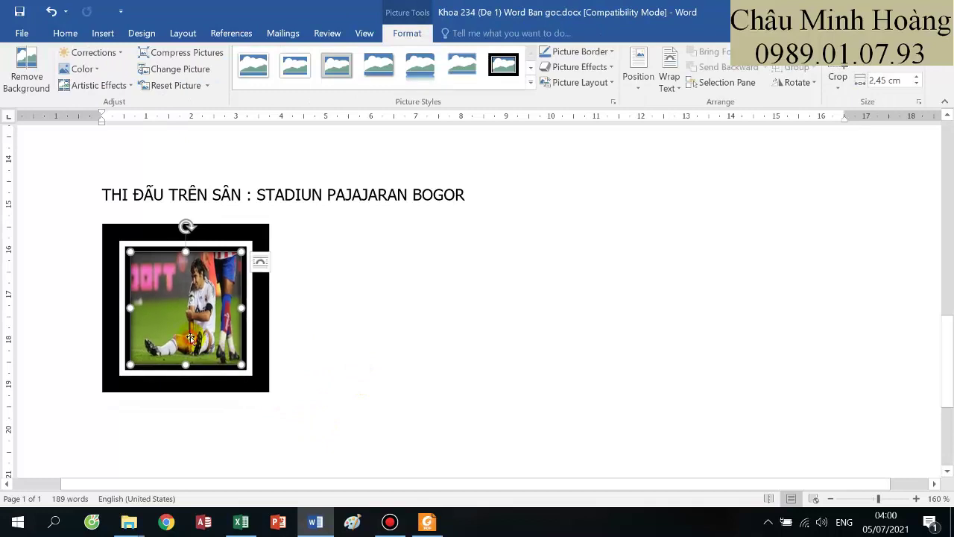
# - Set the framed picture's text wrapping to Behind Text and move it into the empty table area beside Bảng B
pyautogui.click(260, 262)
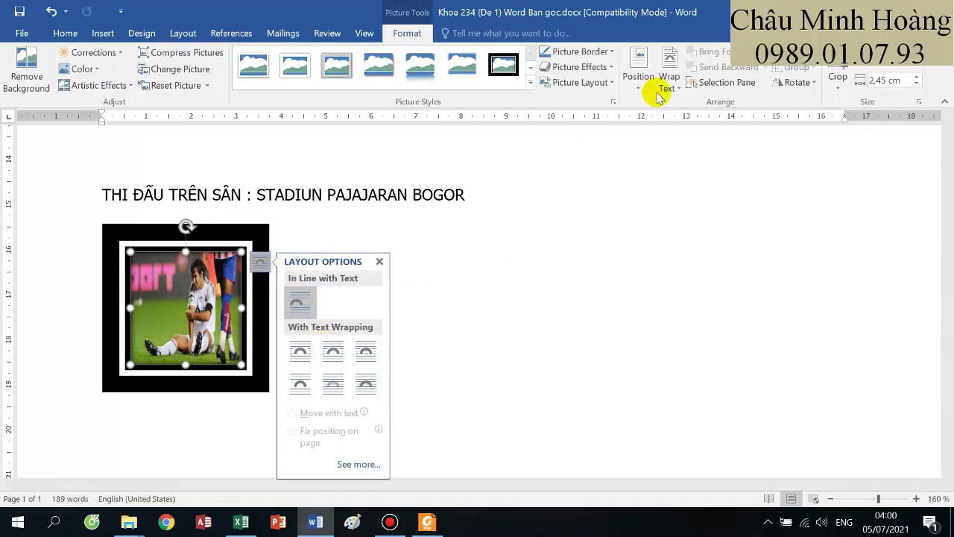
pyautogui.click(669, 80)
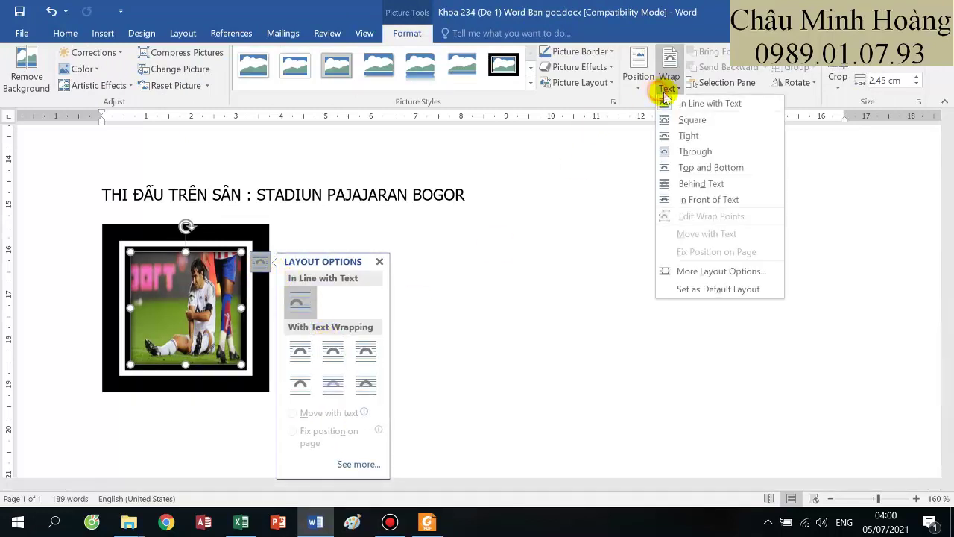
pyautogui.click(703, 184)
pyautogui.moveTo(243, 244); pyautogui.dragTo(790, 234)
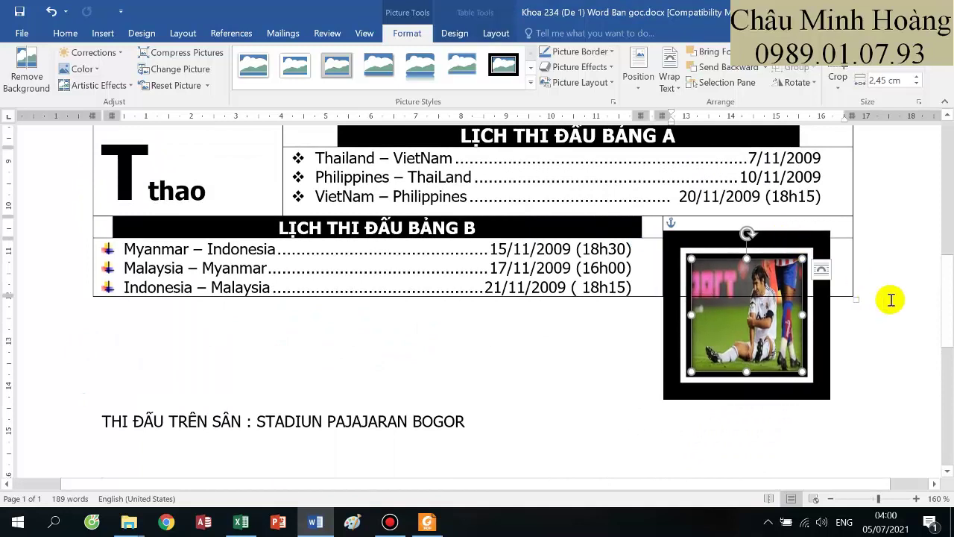
# - Stretch the schedule table taller and slightly narrower to give the cells around the picture more height
pyautogui.moveTo(850, 415); pyautogui.dragTo(816, 390)
pyautogui.scroll(-3, 805, 381)
pyautogui.scroll(2, 813, 350)
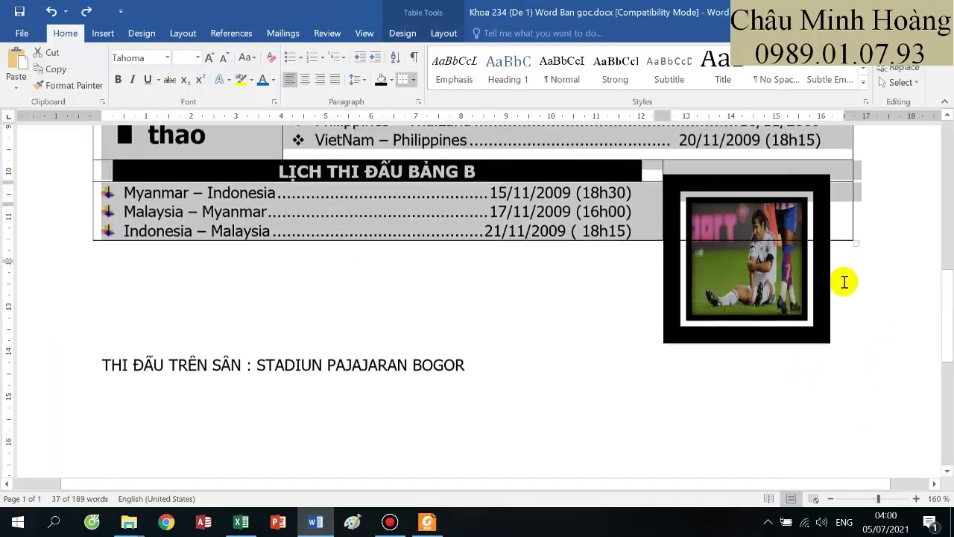
pyautogui.scroll(1, 849, 336)
pyautogui.moveTo(845, 365); pyautogui.dragTo(845, 377)
pyautogui.scroll(1, 820, 328)
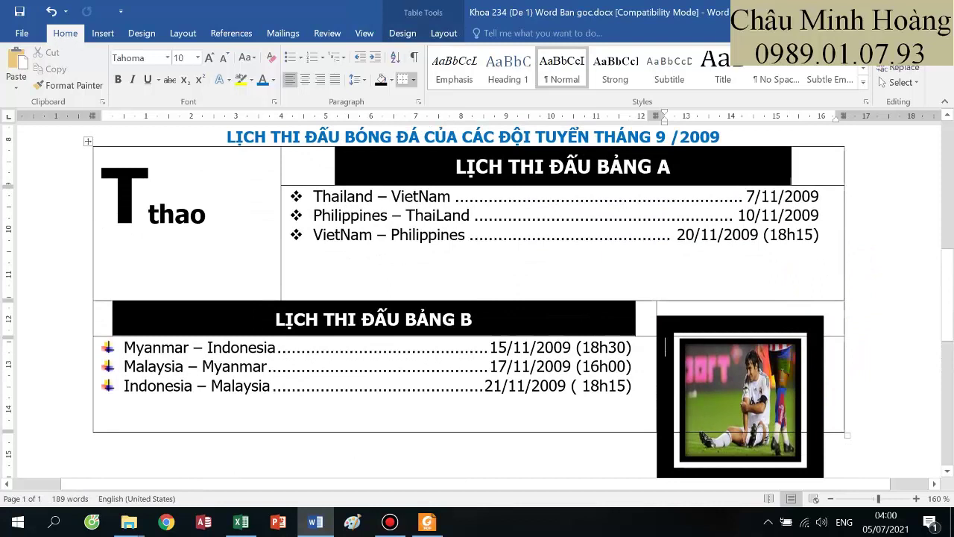
# - Change the framed picture's text wrapping to Square
pyautogui.click(744, 459)
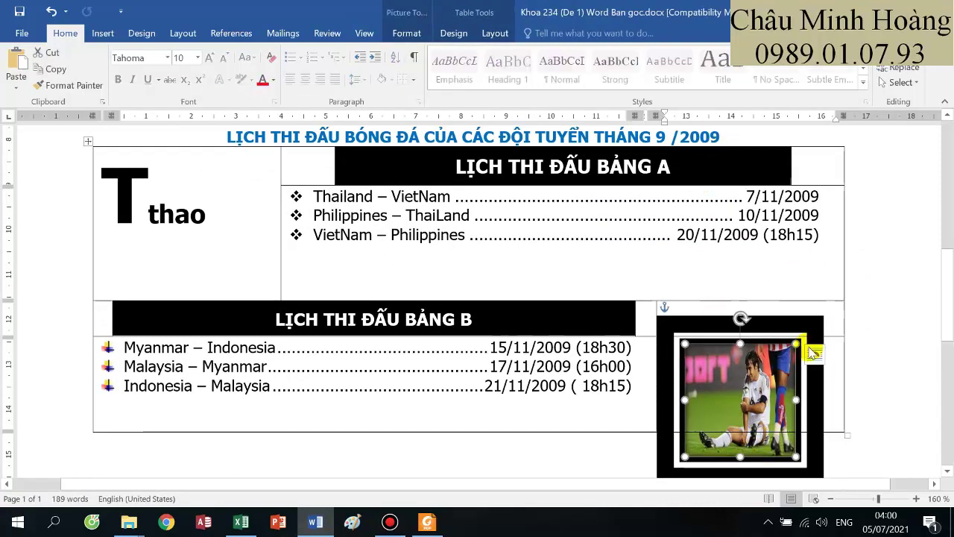
pyautogui.click(454, 33)
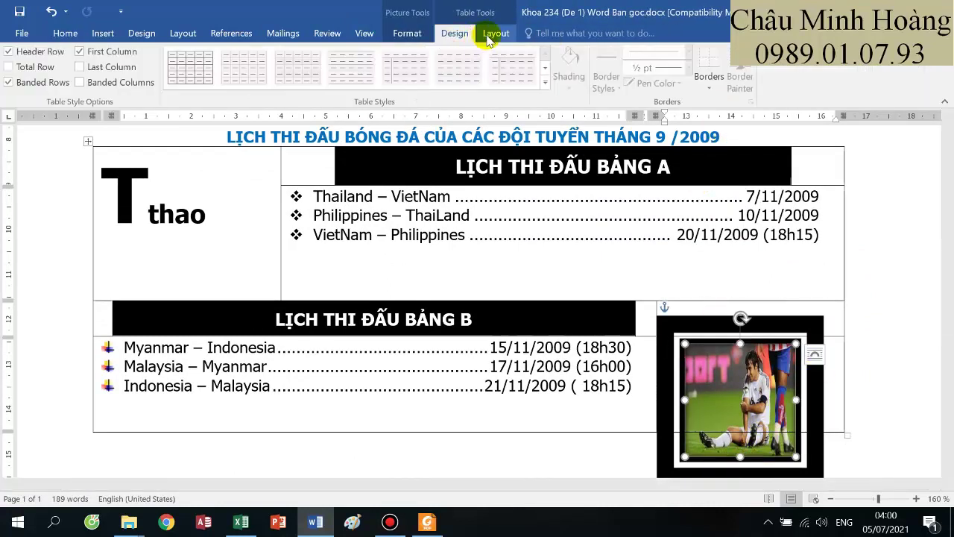
pyautogui.click(407, 33)
pyautogui.click(667, 80)
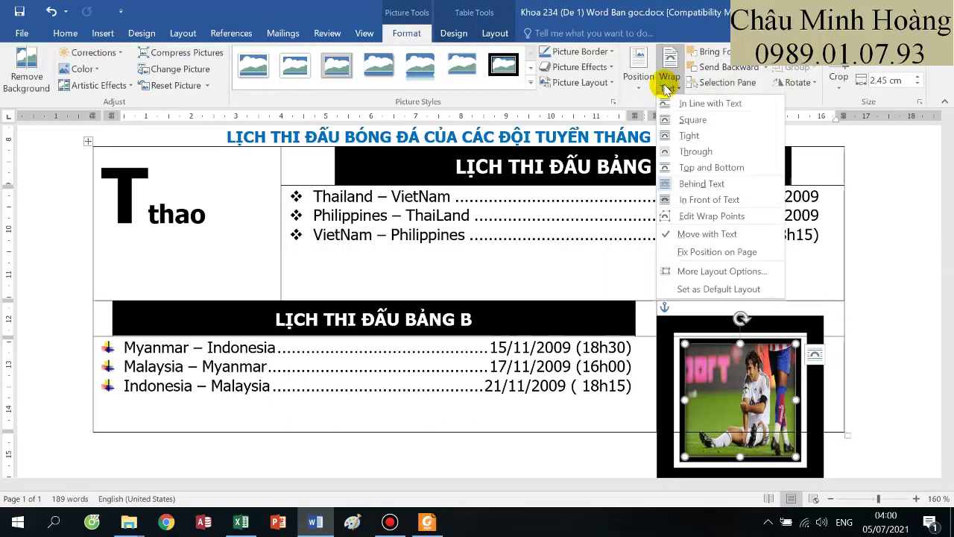
pyautogui.click(684, 121)
# - Merge the two table cells beside the Bảng B heading and match list, and position the framed picture within the merged cell
pyautogui.scroll(-3, 824, 224)
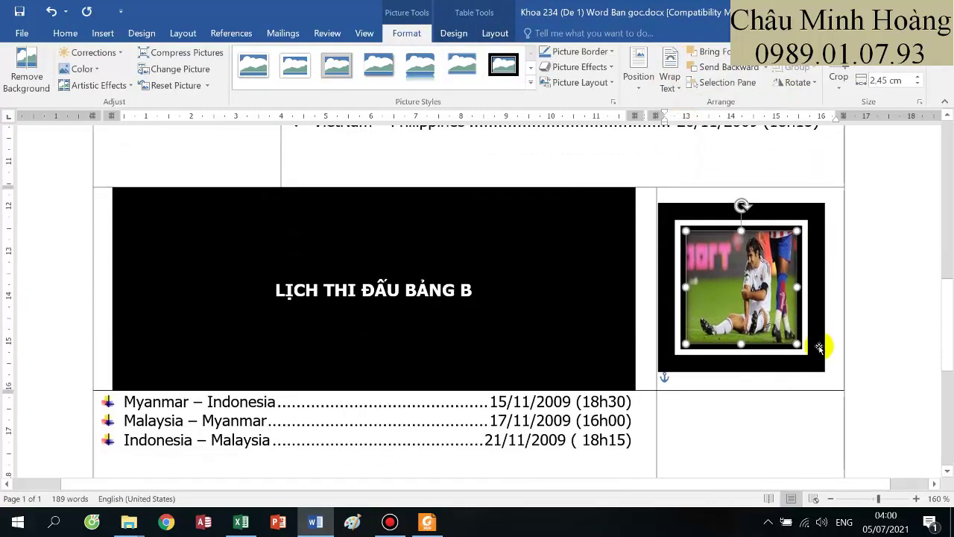
pyautogui.click(820, 386)
pyautogui.moveTo(810, 405); pyautogui.dragTo(788, 386)
pyautogui.rightClick(796, 390)
pyautogui.click(818, 309)
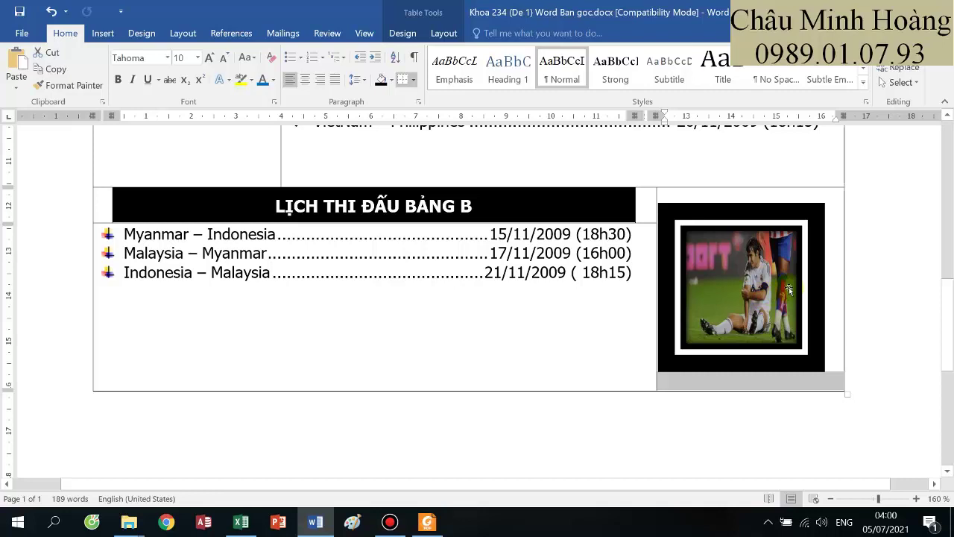
pyautogui.moveTo(796, 226)
pyautogui.mouseDown()
pyautogui.moveTo(814, 224)
pyautogui.moveTo(804, 224)
pyautogui.mouseUp()
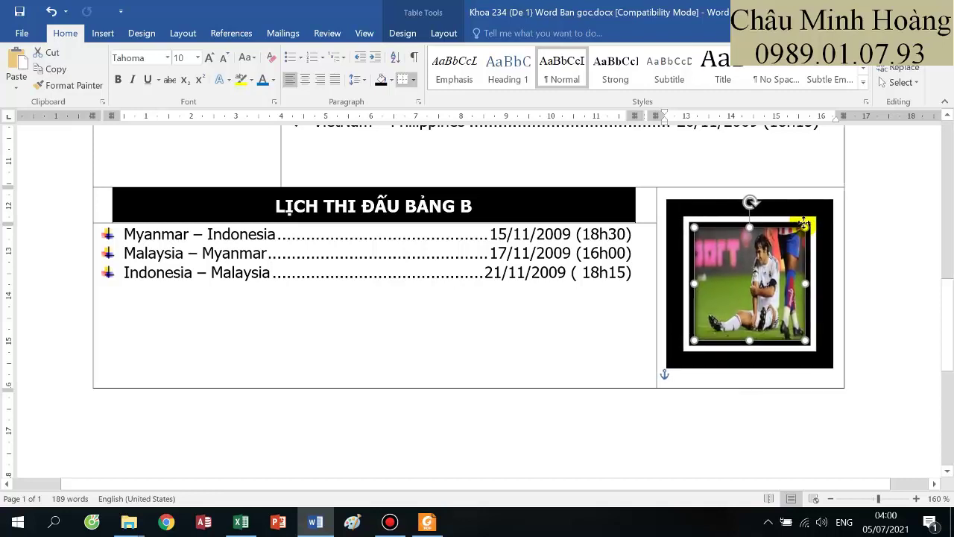
pyautogui.click(566, 399)
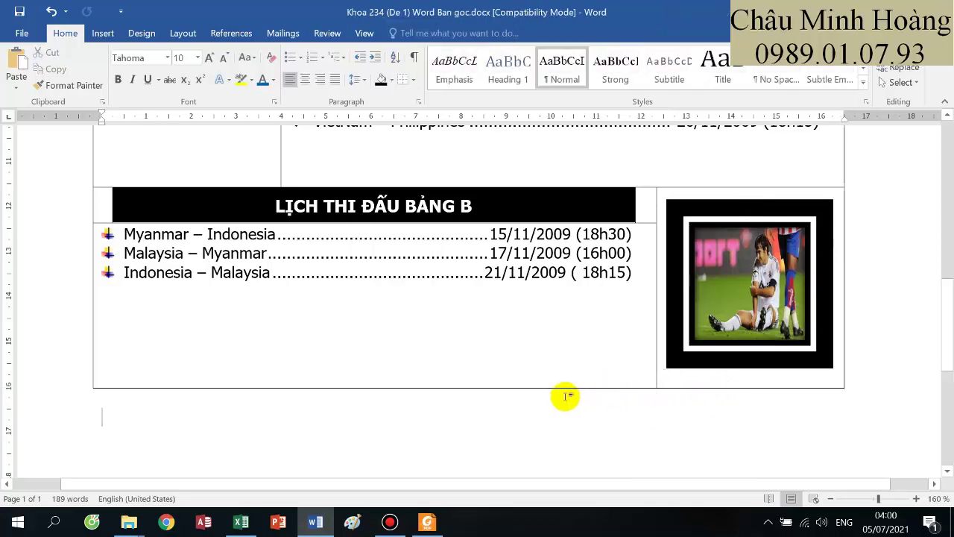
# - Center the three Bảng B match lines horizontally and vertically within their table cell
pyautogui.scroll(3, 567, 398)
pyautogui.moveTo(119, 348); pyautogui.dragTo(634, 384)
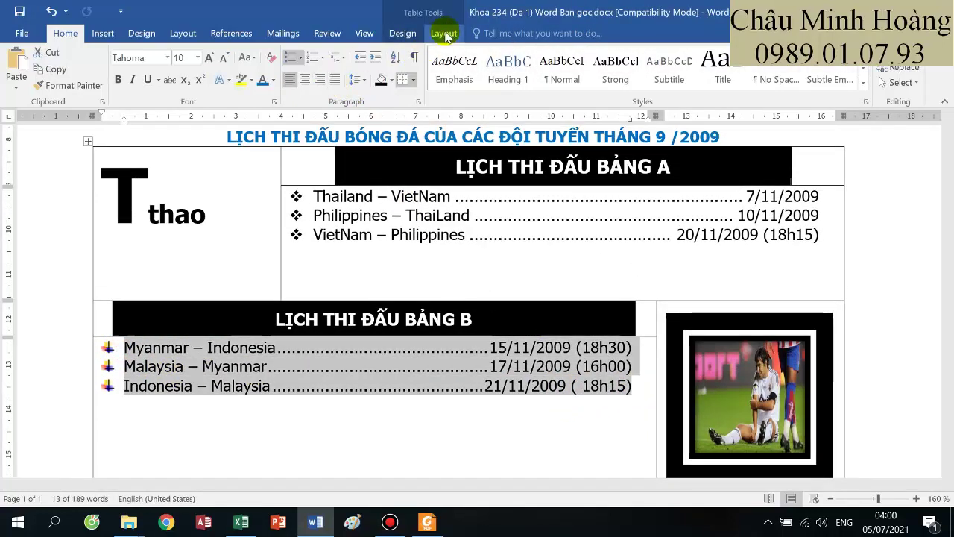
pyautogui.click(443, 34)
pyautogui.click(684, 68)
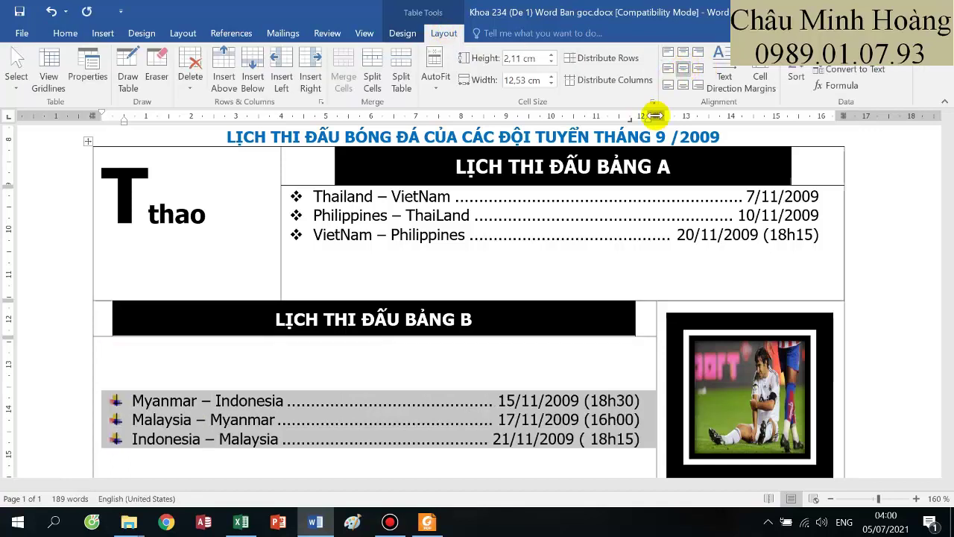
# - Center the schedule table horizontally on the page through its table properties, with no text wrapping
pyautogui.rightClick(421, 416)
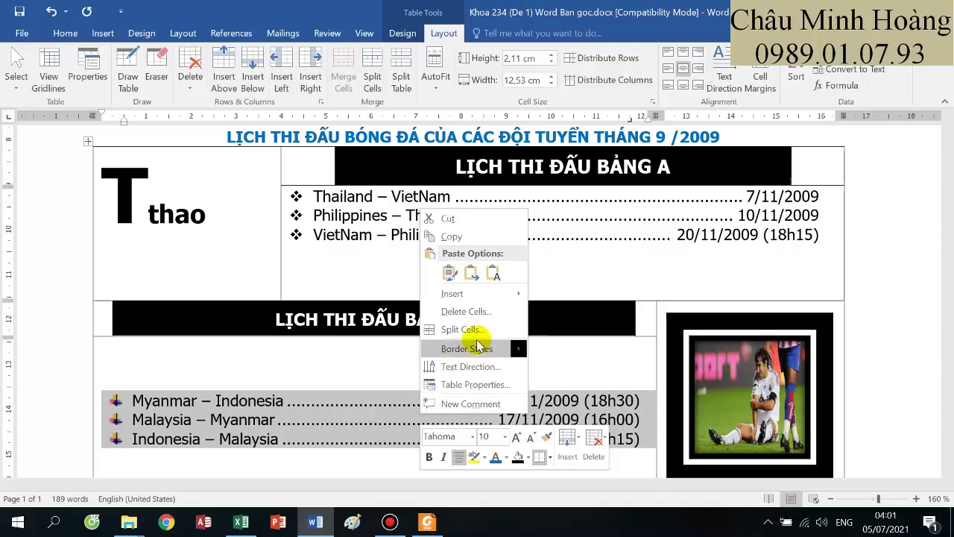
pyautogui.moveTo(479, 353)
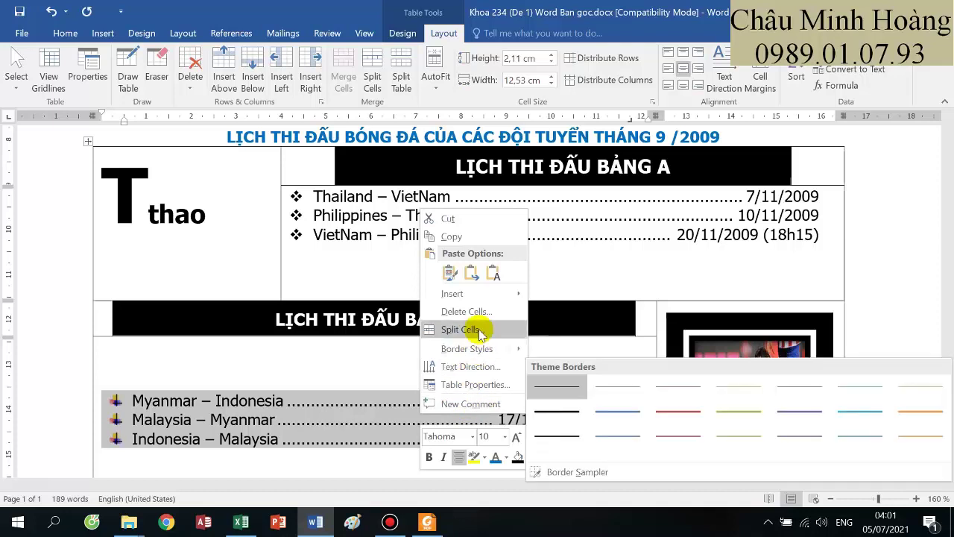
pyautogui.click(474, 385)
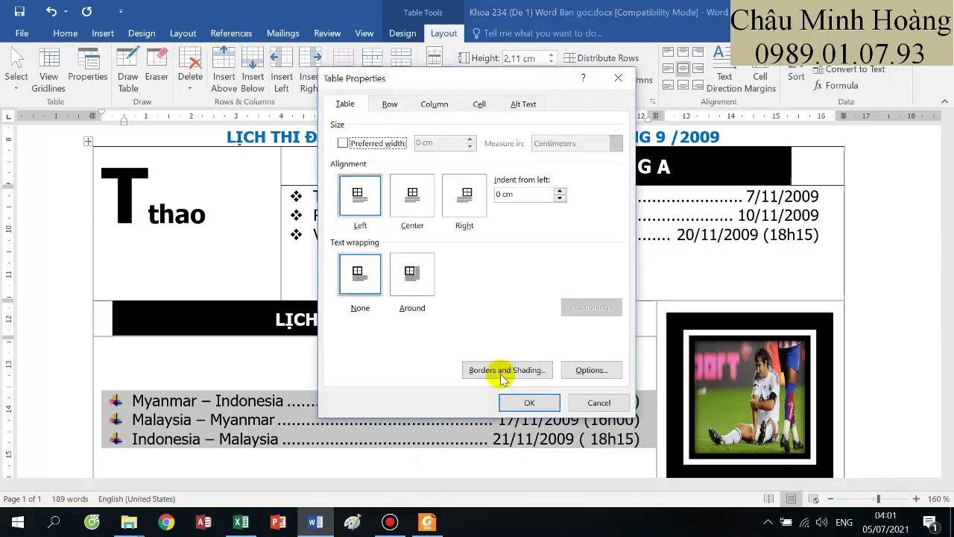
pyautogui.click(412, 198)
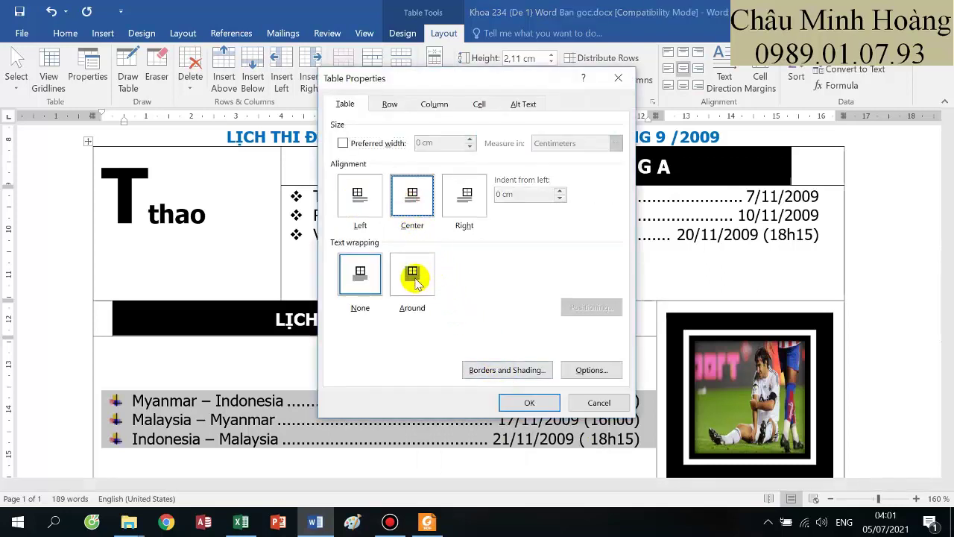
pyautogui.click(392, 106)
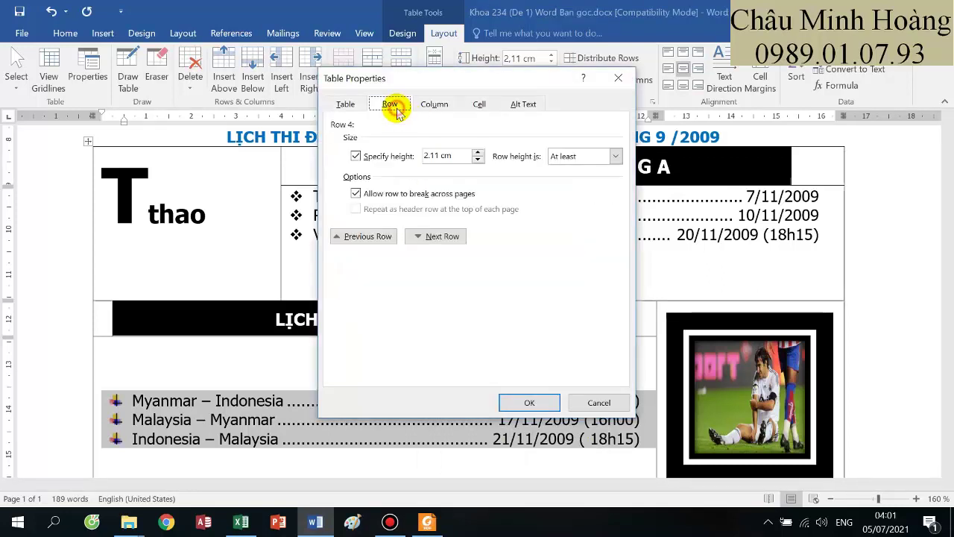
pyautogui.click(433, 106)
pyautogui.click(479, 104)
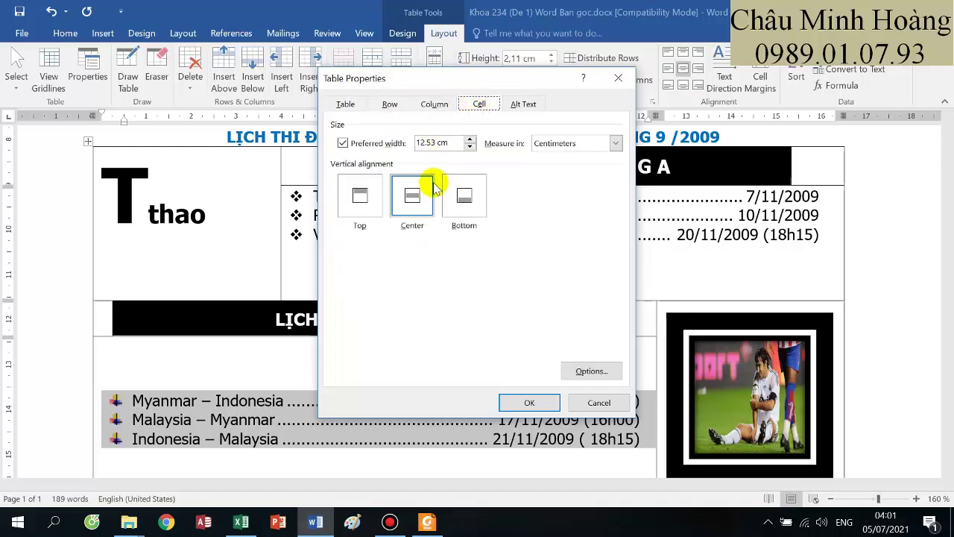
pyautogui.click(529, 403)
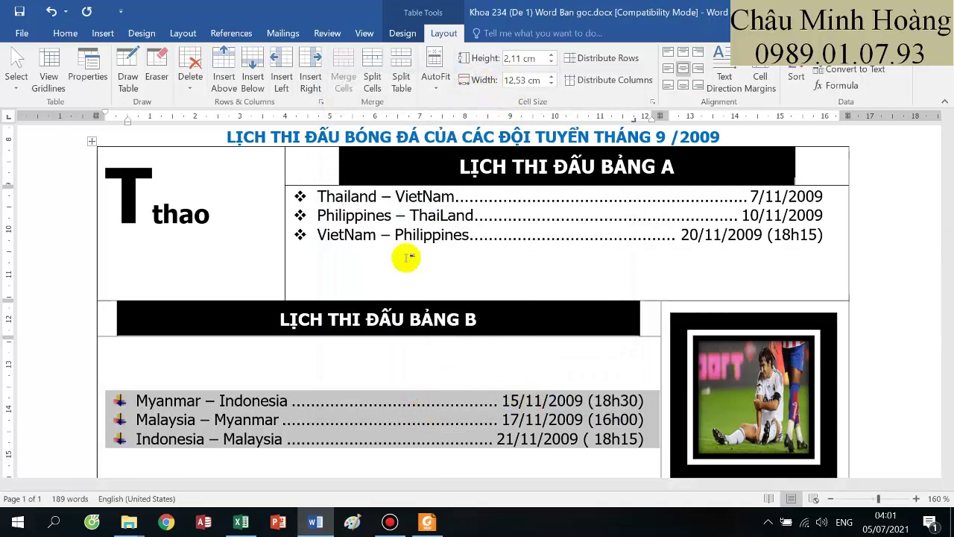
# - Try widening the narrow cell between the Bảng B heading and the picture to 0.7 cm, and narrowing it to 0.42 cm
pyautogui.click(110, 321)
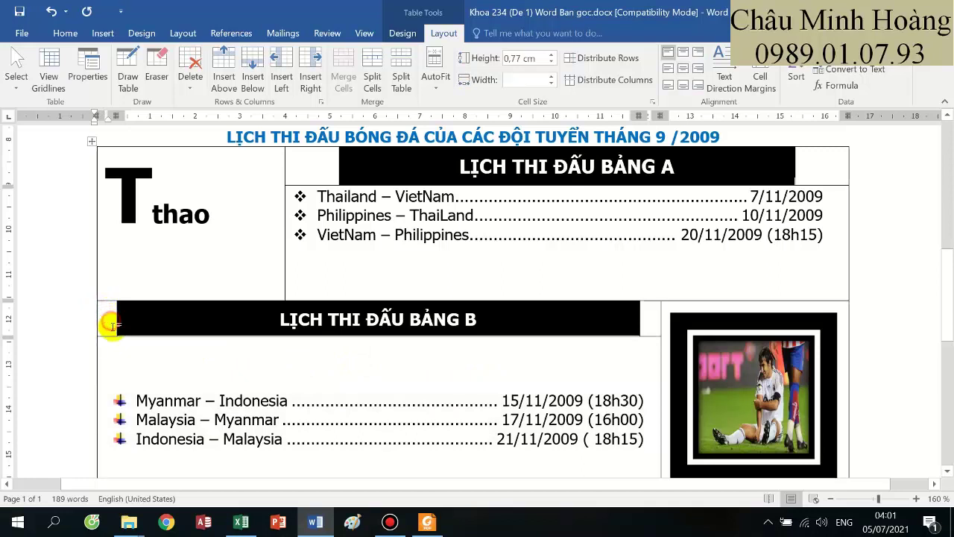
pyautogui.click(641, 309)
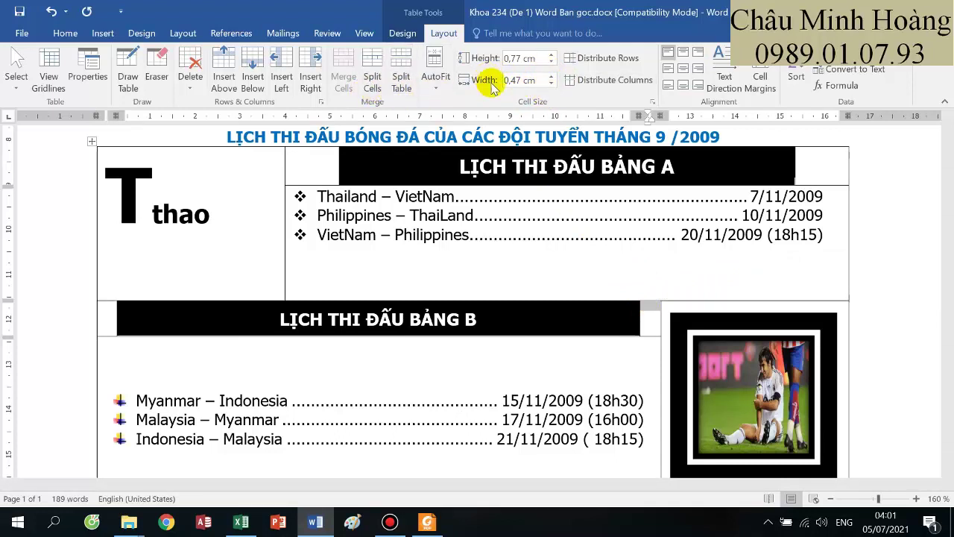
pyautogui.click(551, 77)
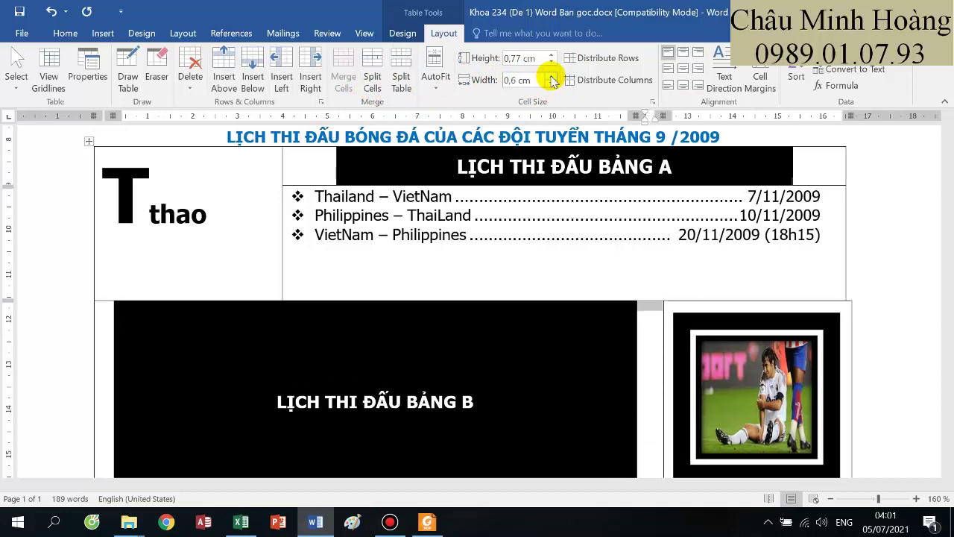
pyautogui.click(551, 77)
pyautogui.click(551, 86)
pyautogui.click(551, 86)
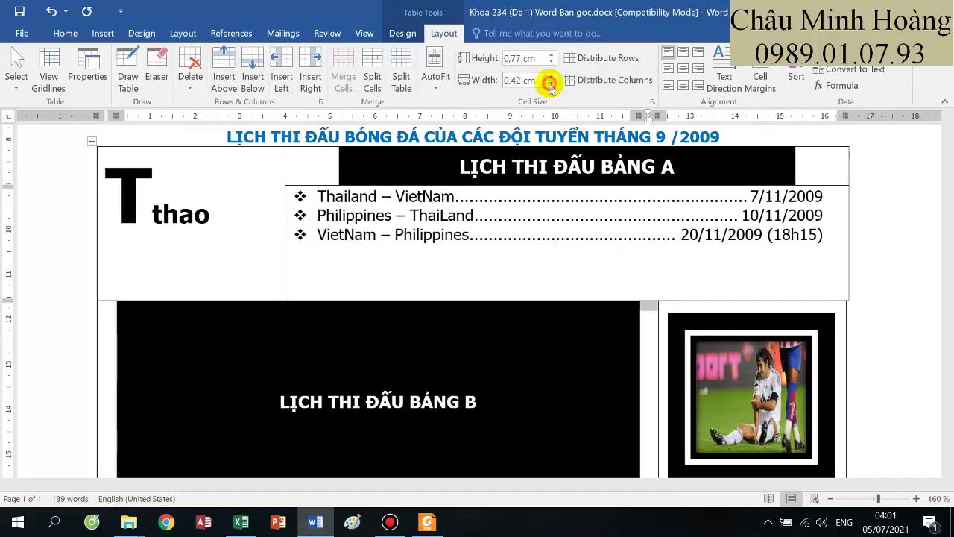
# - Undo the width changes to the narrow cell between the Bảng B heading and the picture
pyautogui.click(580, 285)
pyautogui.scroll(-6, 580, 285)
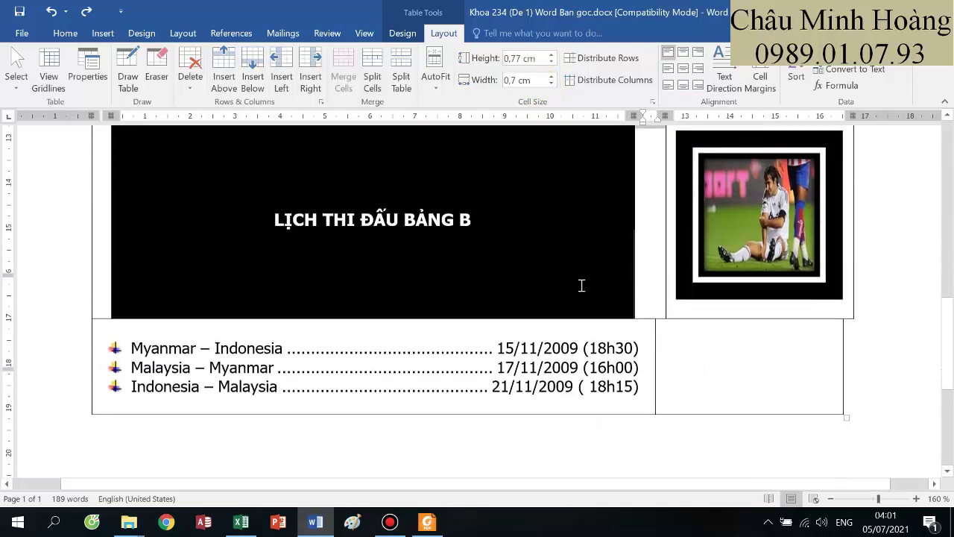
pyautogui.scroll(4, 588, 281)
pyautogui.click(665, 282)
pyautogui.moveTo(665, 282); pyautogui.dragTo(663, 282)
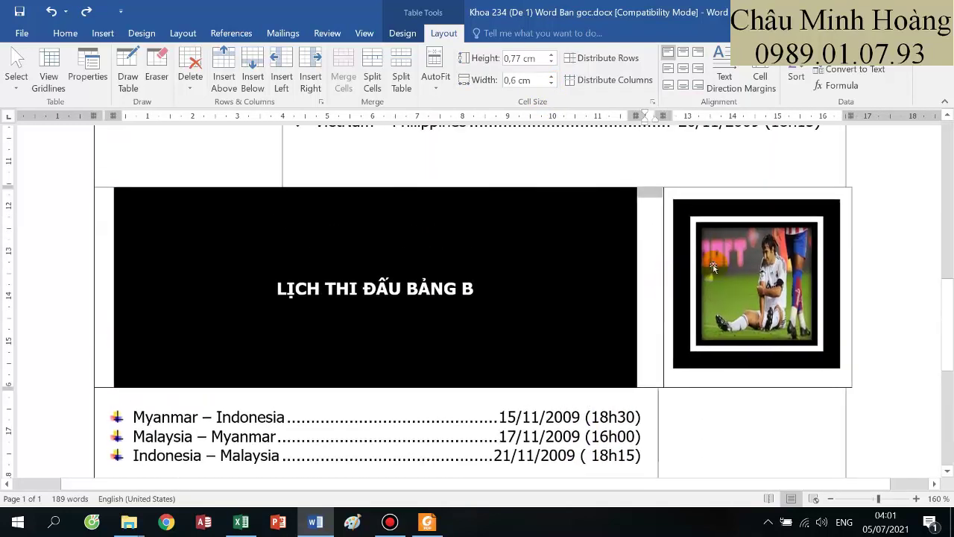
pyautogui.click(720, 387)
pyautogui.rightClick(720, 384)
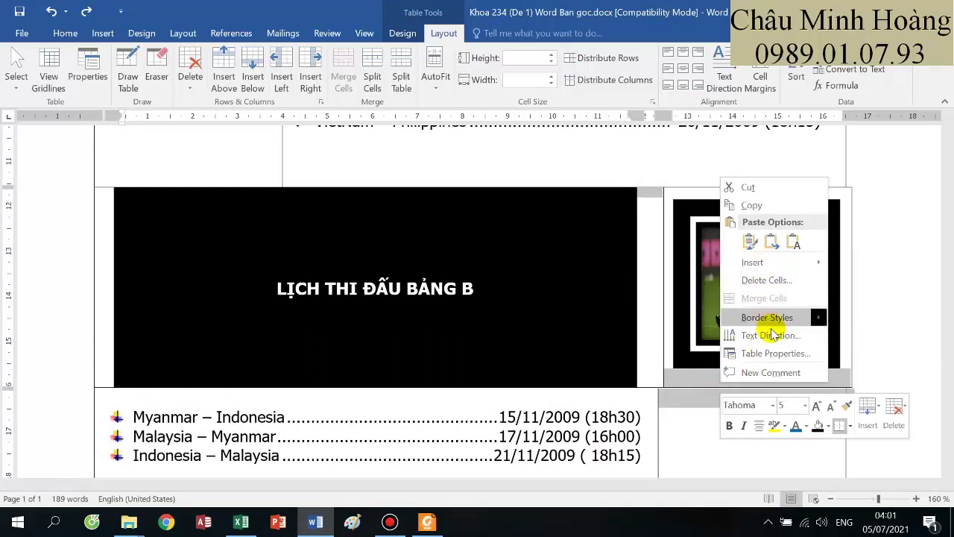
pyautogui.click(694, 295)
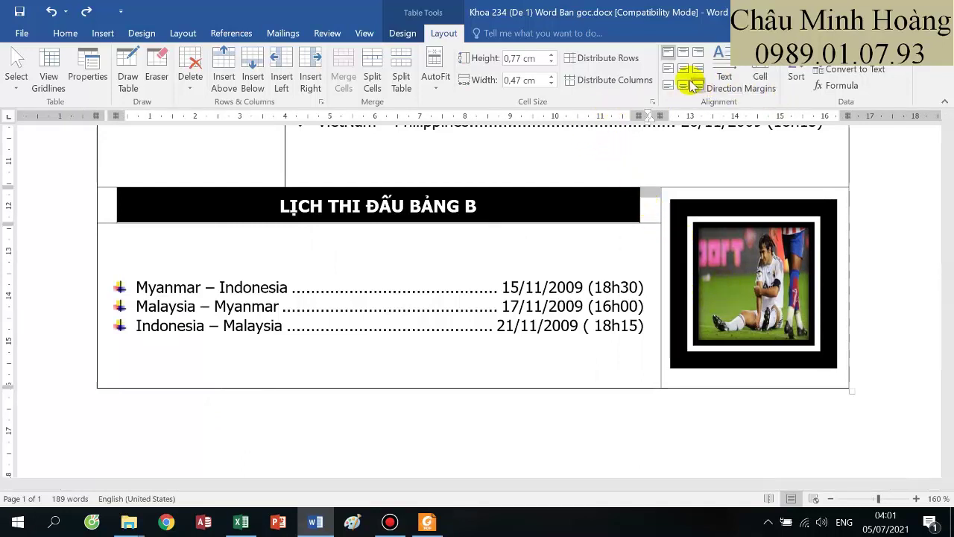
# - Set the line spacing of the three Bảng B match lines to 1.5
pyautogui.click(399, 316)
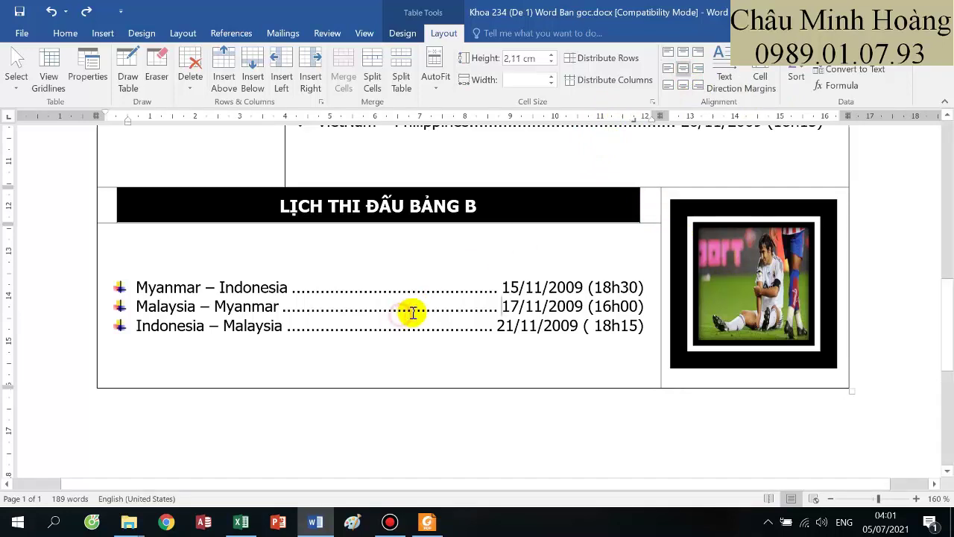
pyautogui.moveTo(290, 287); pyautogui.dragTo(373, 340)
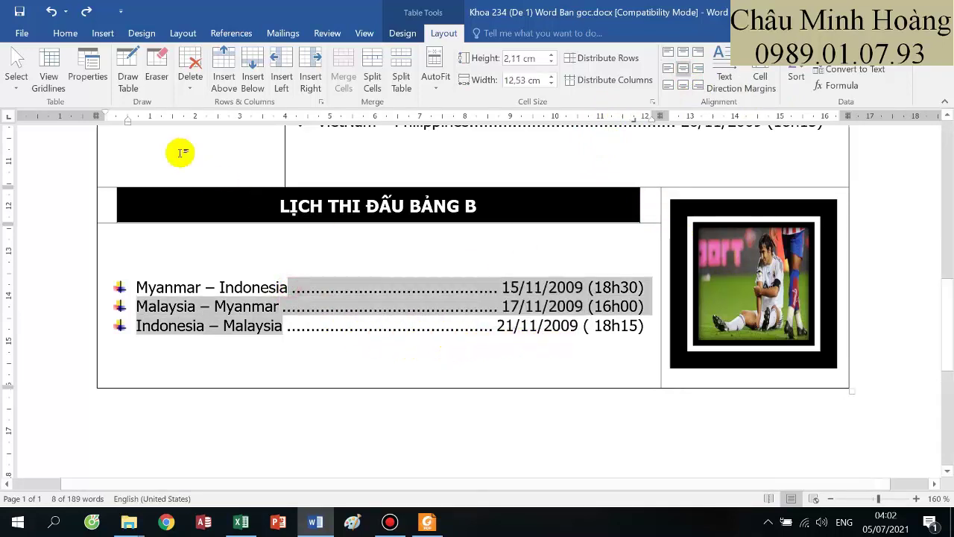
pyautogui.click(66, 33)
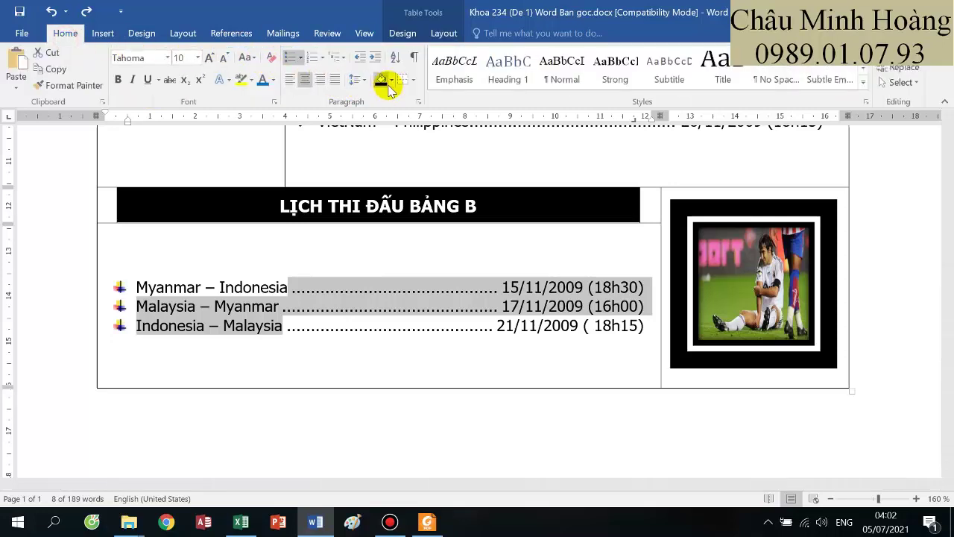
pyautogui.click(358, 81)
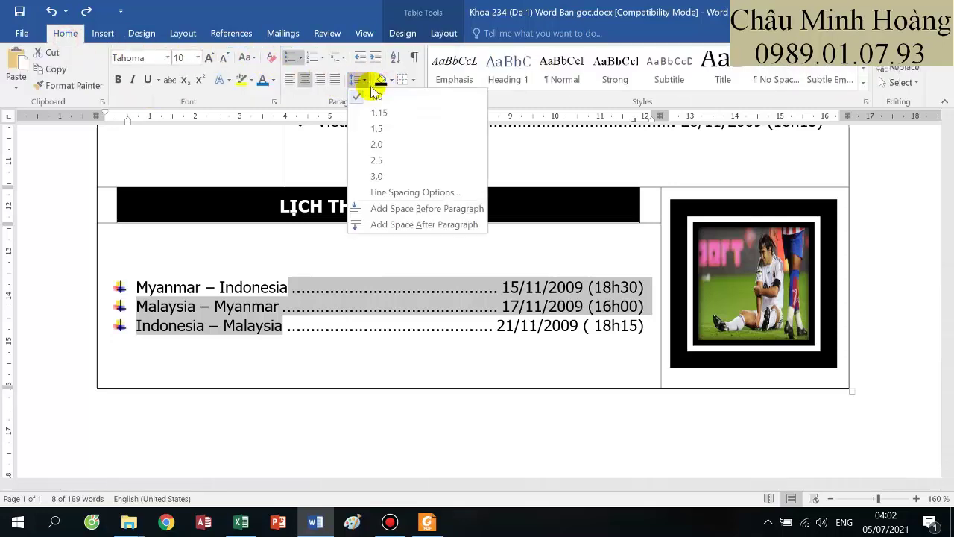
pyautogui.click(378, 128)
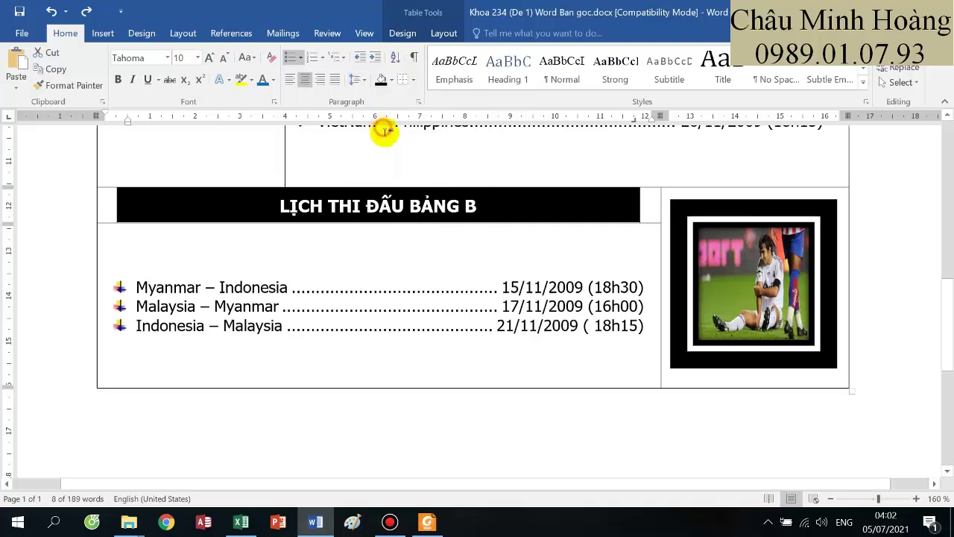
# - Set the line spacing of the three Bảng A match lines to 2.0
pyautogui.scroll(3, 440, 224)
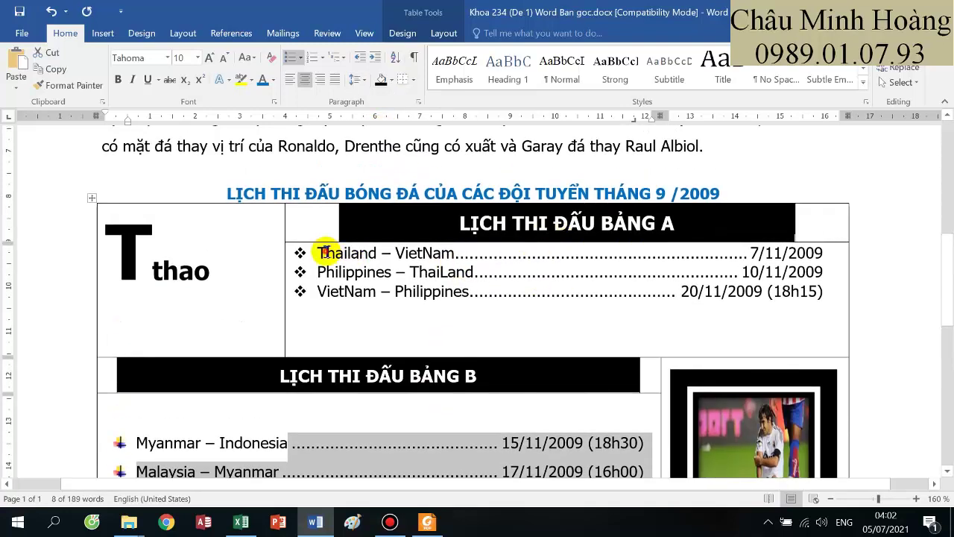
pyautogui.moveTo(326, 252); pyautogui.dragTo(762, 316)
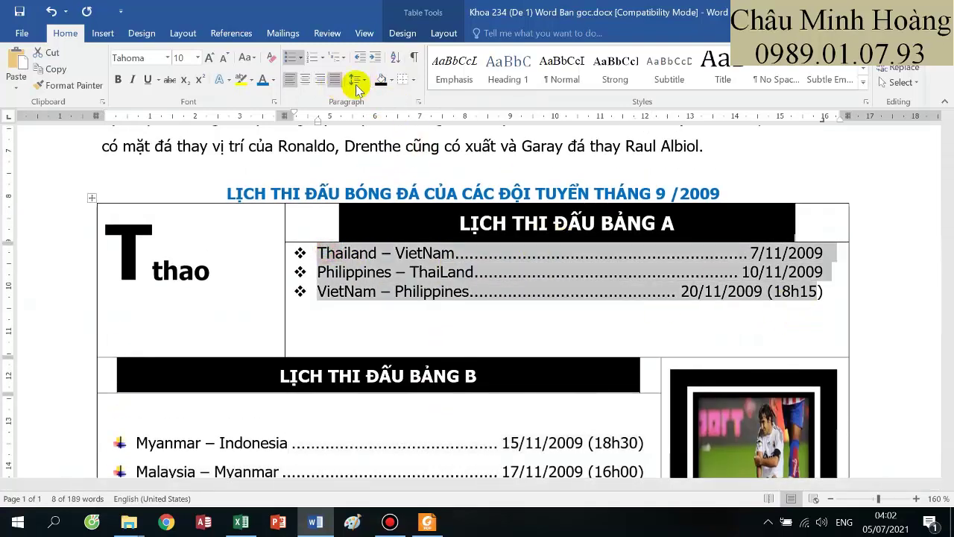
pyautogui.click(358, 81)
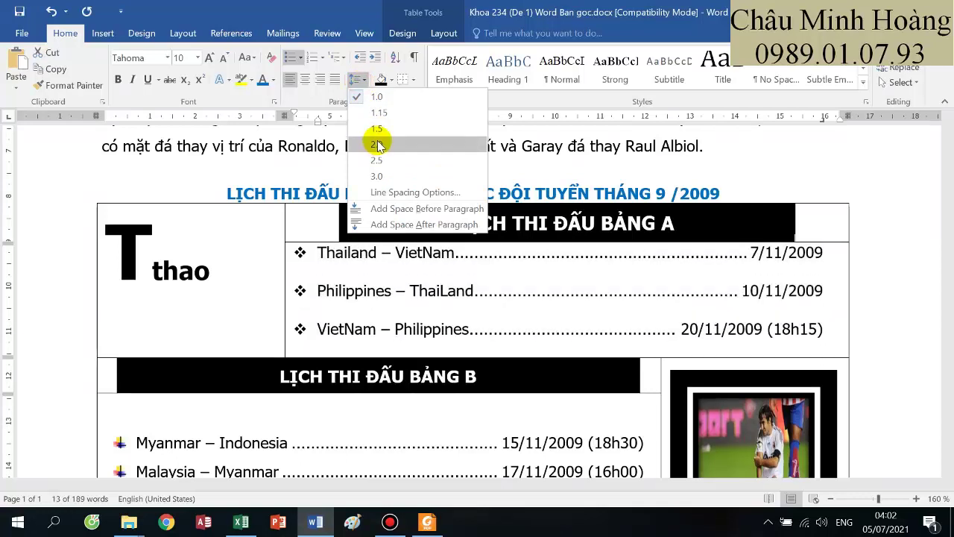
pyautogui.click(376, 144)
# - Set the line spacing of the three Bảng B match lines to 2.0
pyautogui.scroll(-3, 458, 179)
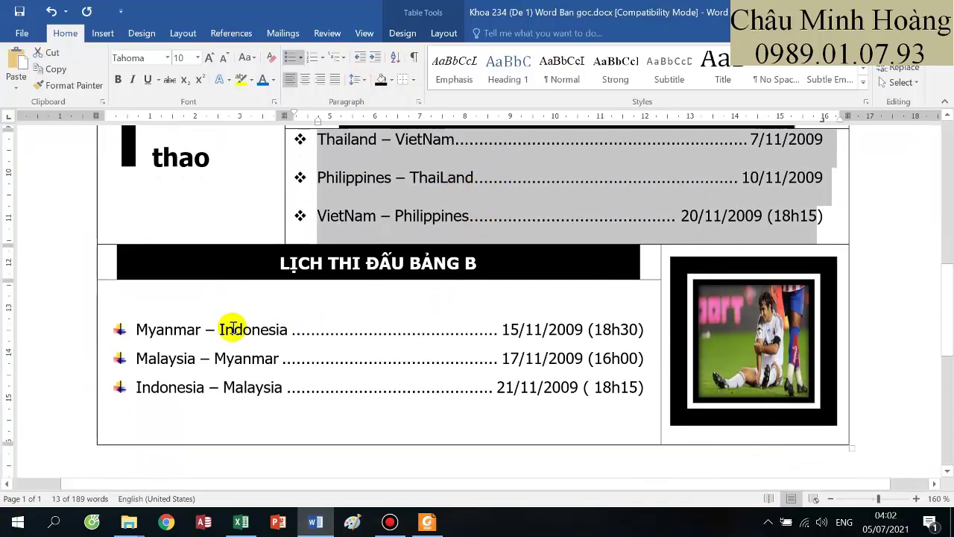
pyautogui.moveTo(452, 359); pyautogui.dragTo(624, 385)
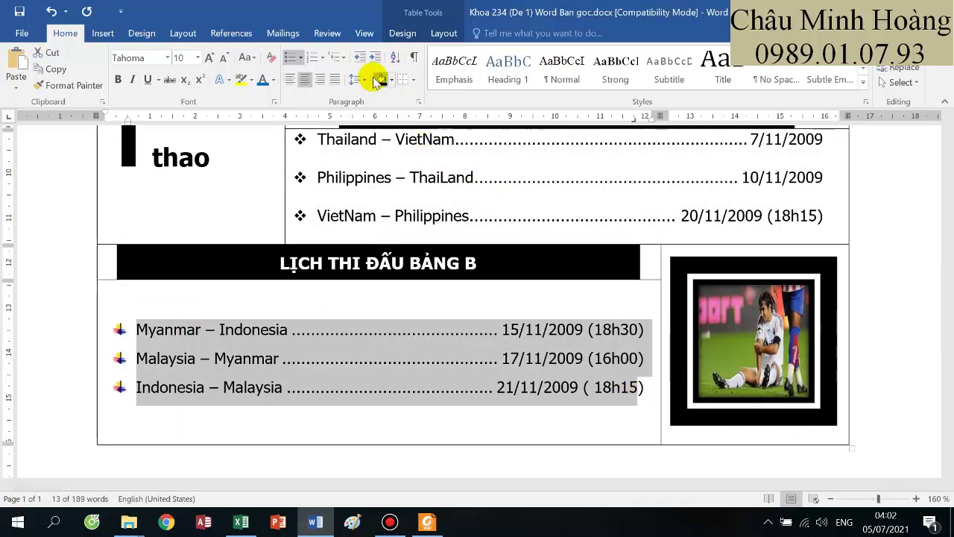
pyautogui.click(366, 81)
pyautogui.click(369, 144)
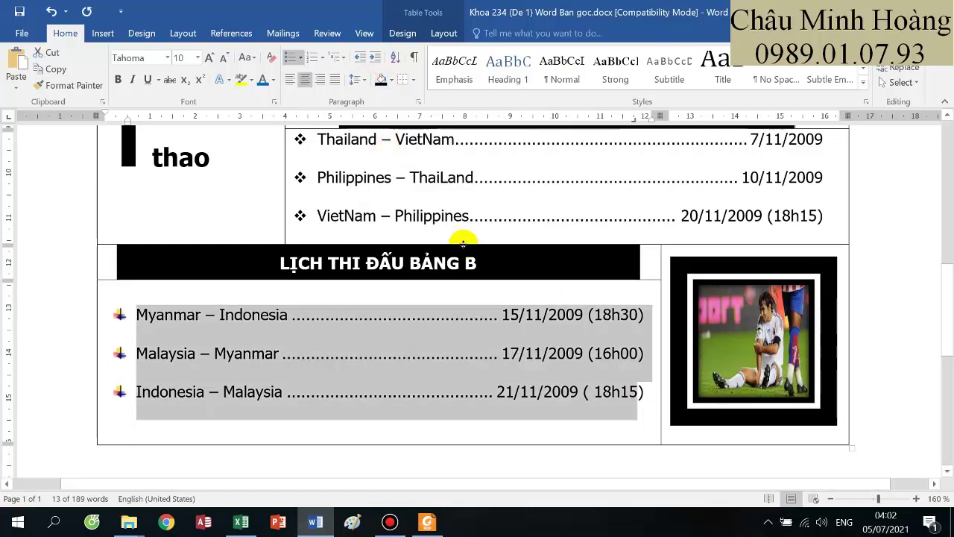
# - Check the banner below the table in the Foxit Reader reference PDF, and delete blank lines above the THI ĐẤU TRÊN SÂN line in Word
pyautogui.scroll(3, 622, 288)
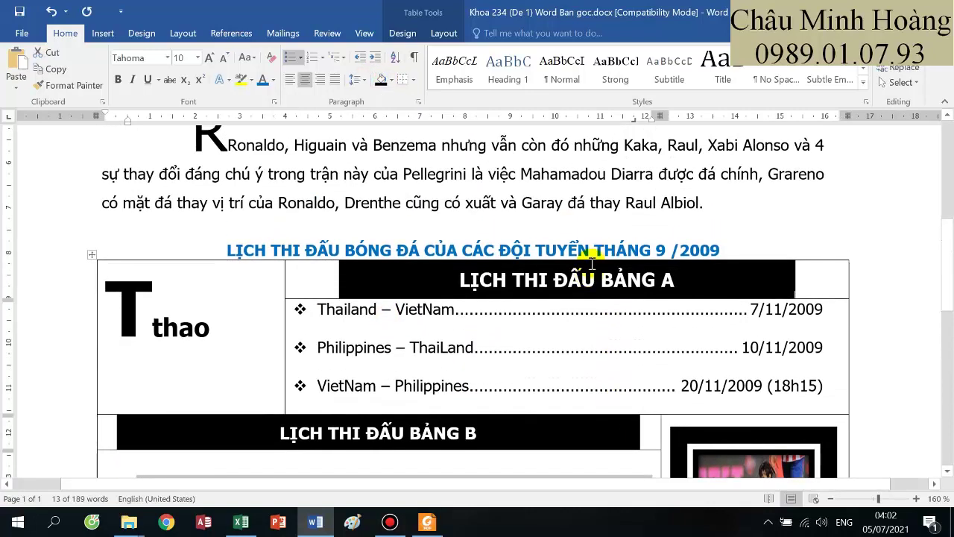
pyautogui.scroll(-8, 591, 256)
pyautogui.click(427, 521)
pyautogui.scroll(-3, 469, 432)
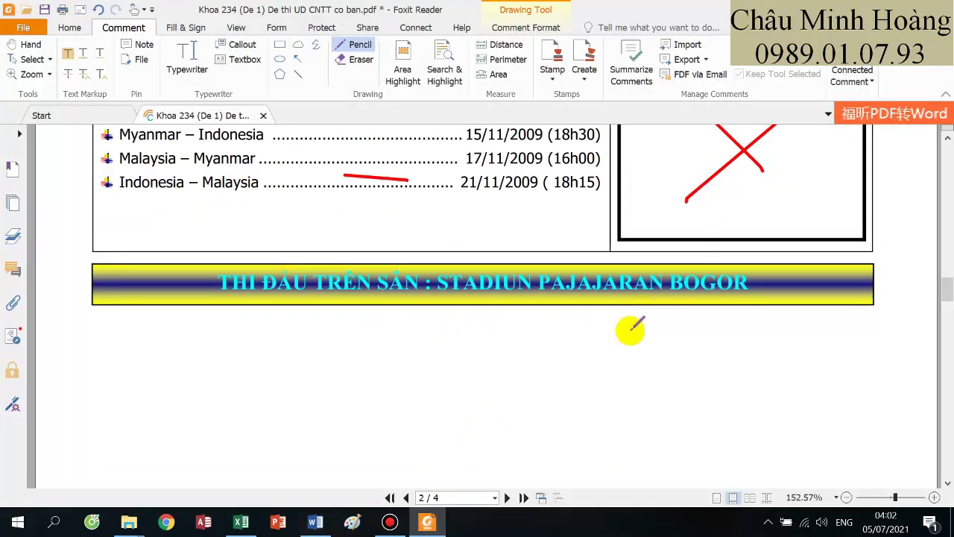
pyautogui.click(315, 522)
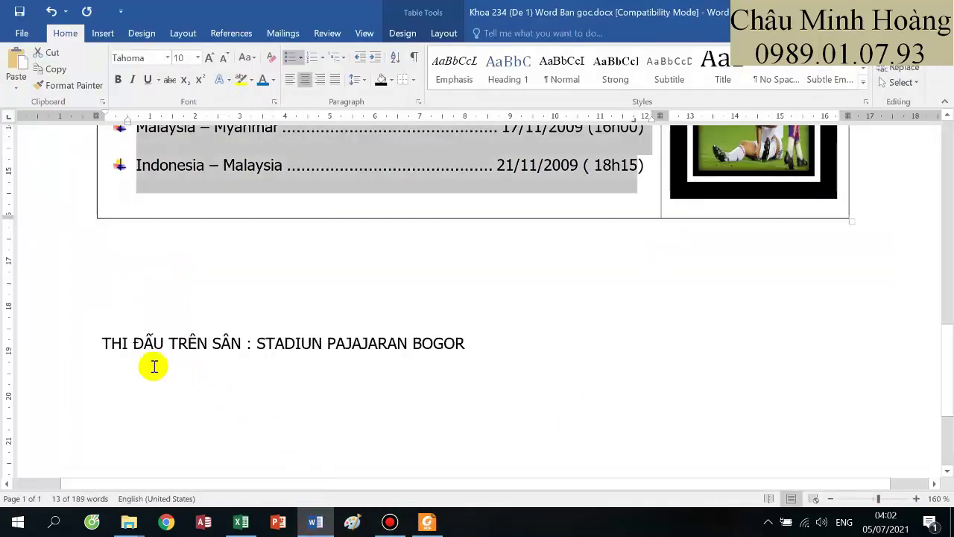
pyautogui.click(101, 344)
pyautogui.press('BackSpace')
pyautogui.press('BackSpace')
pyautogui.press('BackSpace')
pyautogui.press('BackSpace')
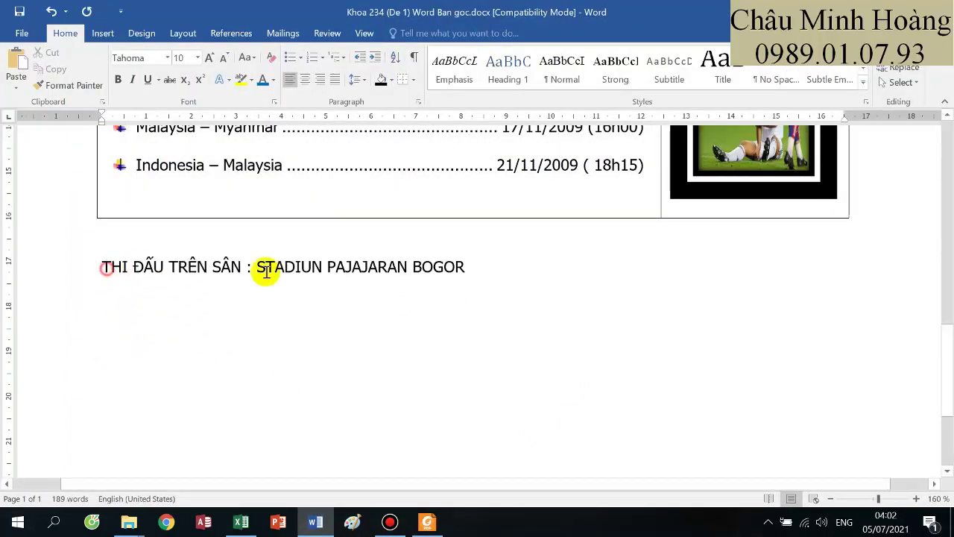
pyautogui.moveTo(137, 267); pyautogui.dragTo(496, 258)
pyautogui.click(414, 79)
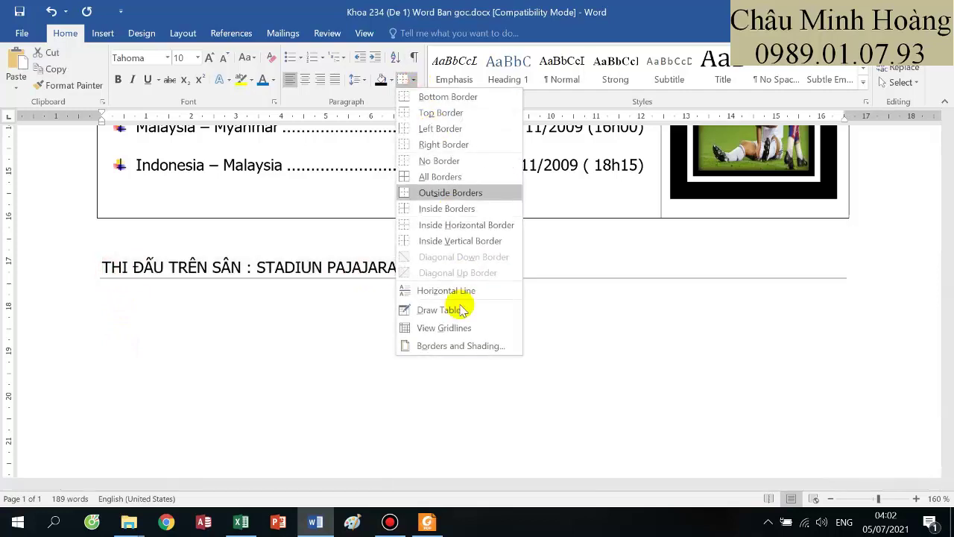
pyautogui.click(453, 332)
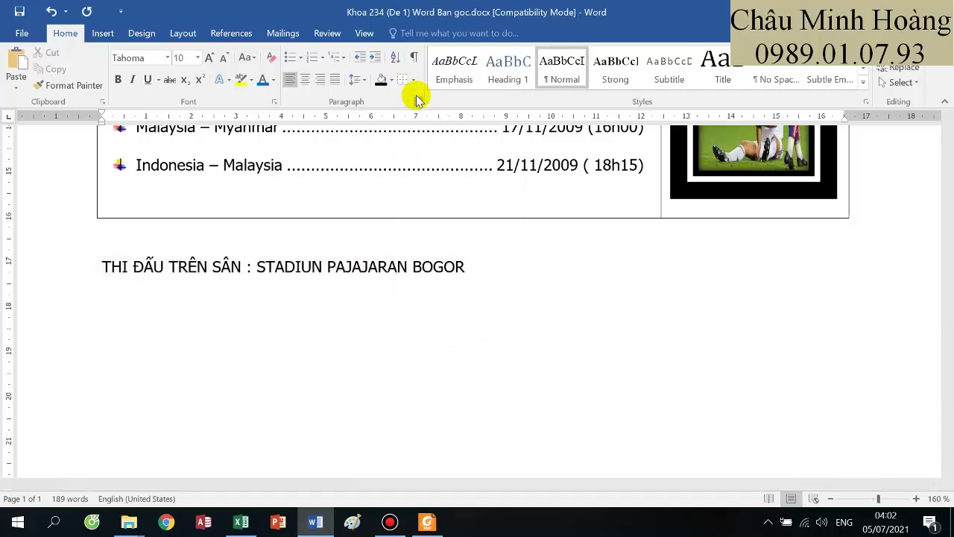
# - Give the THI ĐẤU TRÊN SÂN paragraph a custom 3 pt solid border on all four sides
pyautogui.moveTo(100, 266); pyautogui.dragTo(477, 268)
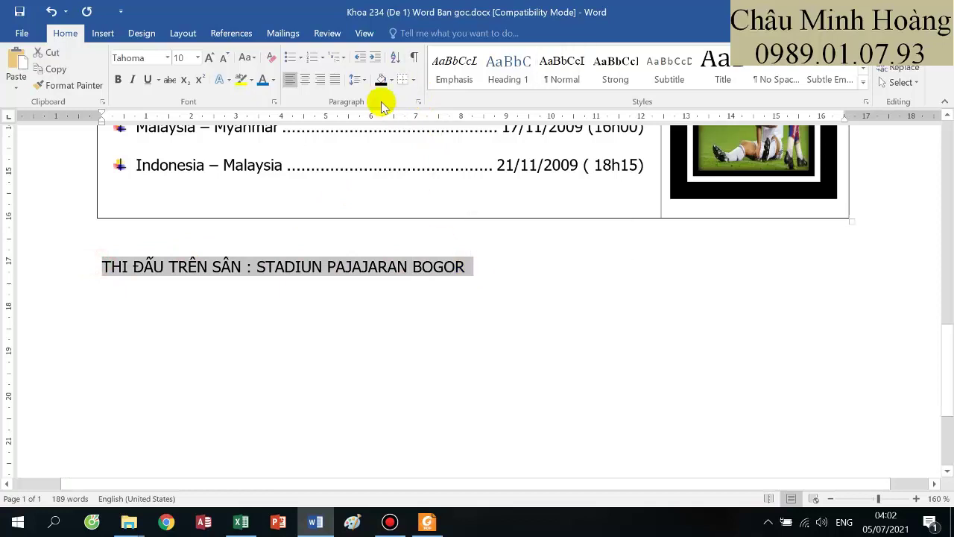
pyautogui.click(414, 79)
pyautogui.click(447, 345)
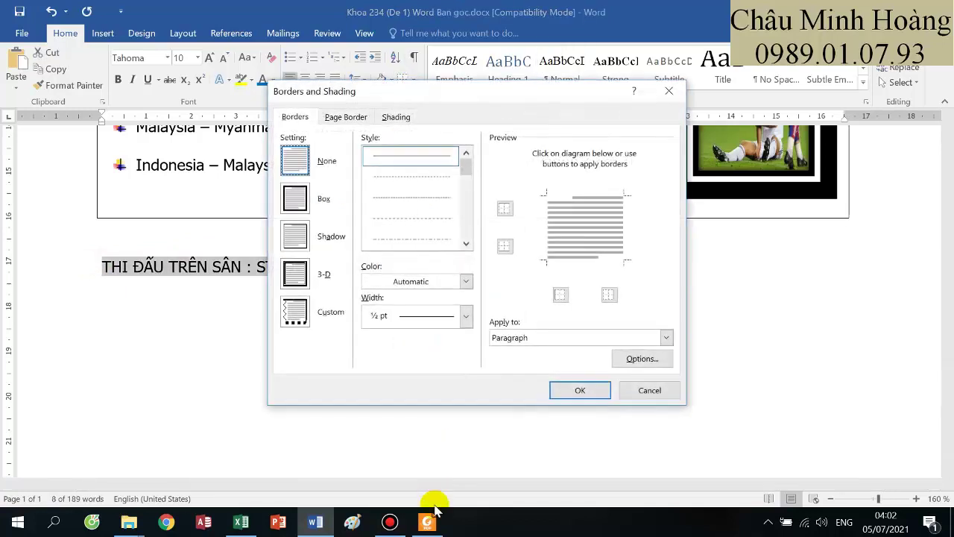
pyautogui.click(427, 521)
pyautogui.click(429, 522)
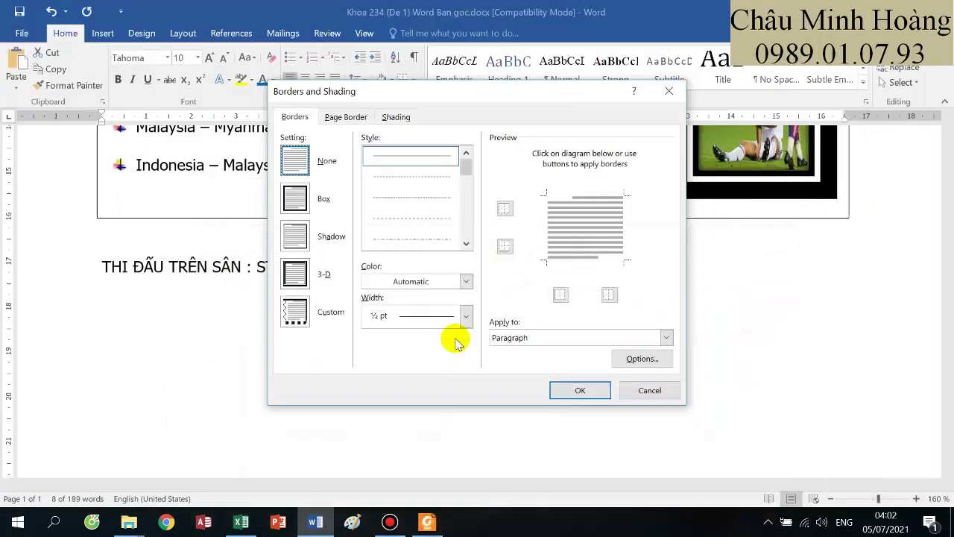
pyautogui.click(295, 312)
pyautogui.click(465, 318)
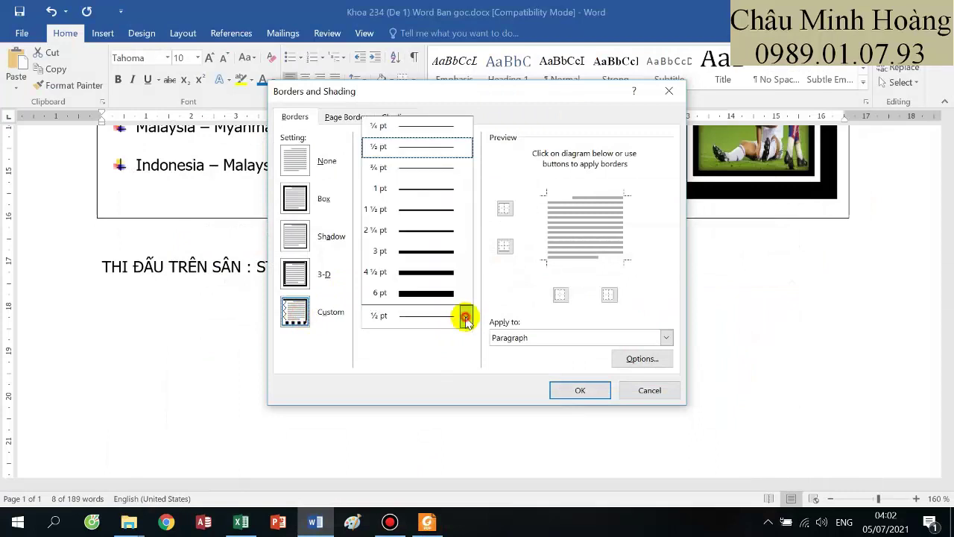
pyautogui.click(428, 252)
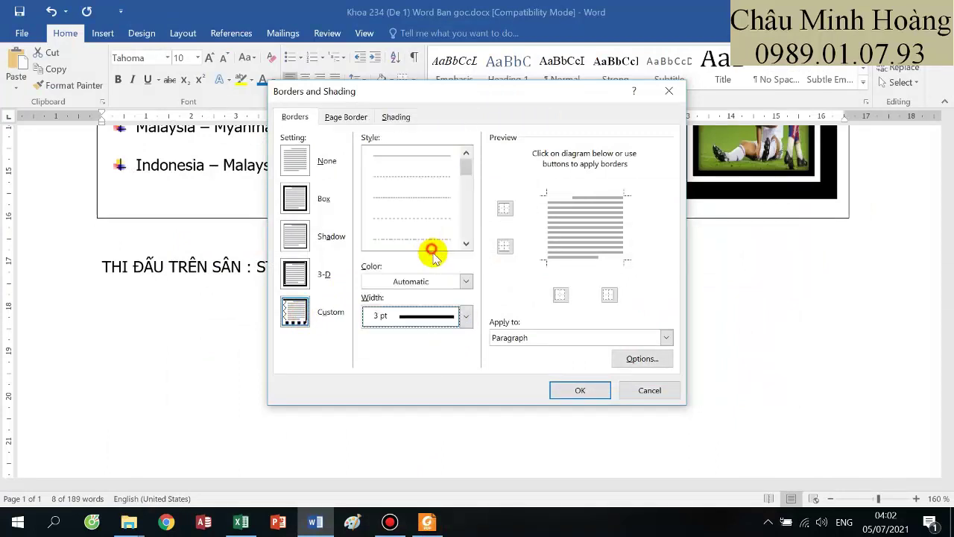
pyautogui.click(574, 205)
pyautogui.click(620, 231)
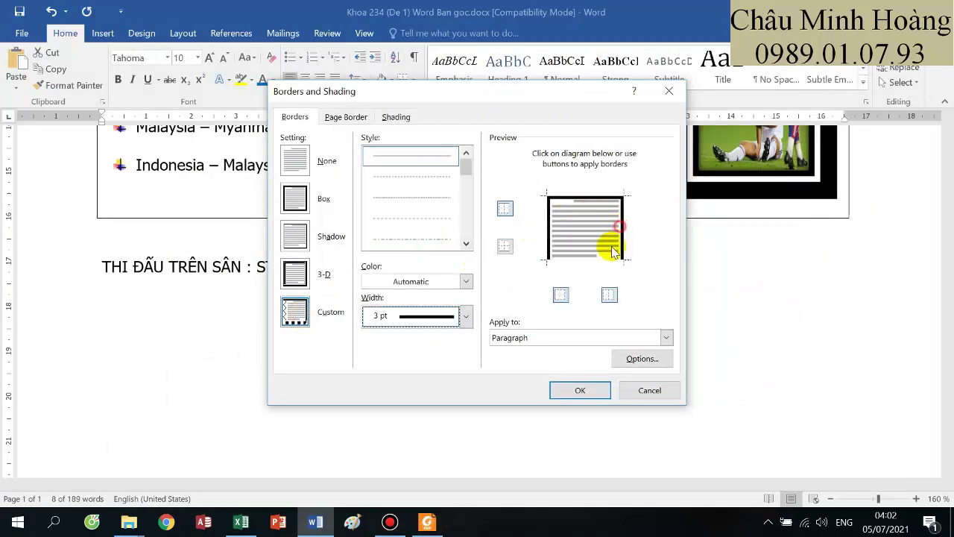
# - Fill the banner paragraph with standard light blue, keep the pattern style Clear, and apply the borders and shading
pyautogui.click(391, 118)
pyautogui.click(366, 155)
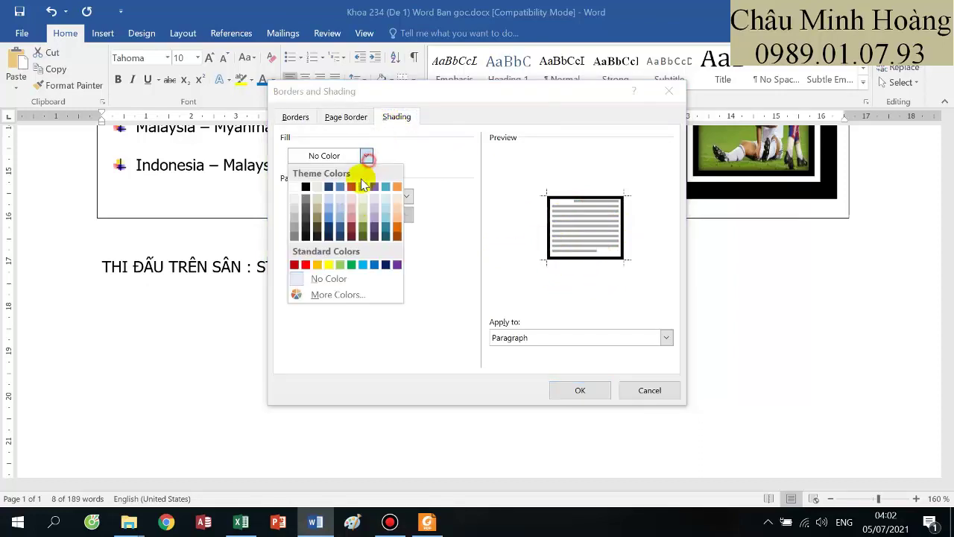
pyautogui.click(361, 266)
pyautogui.click(405, 196)
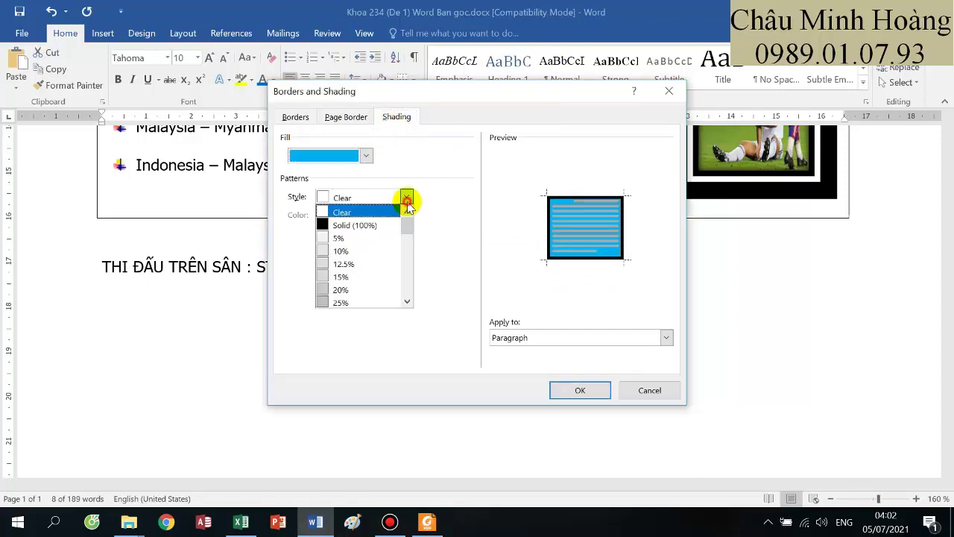
pyautogui.click(357, 264)
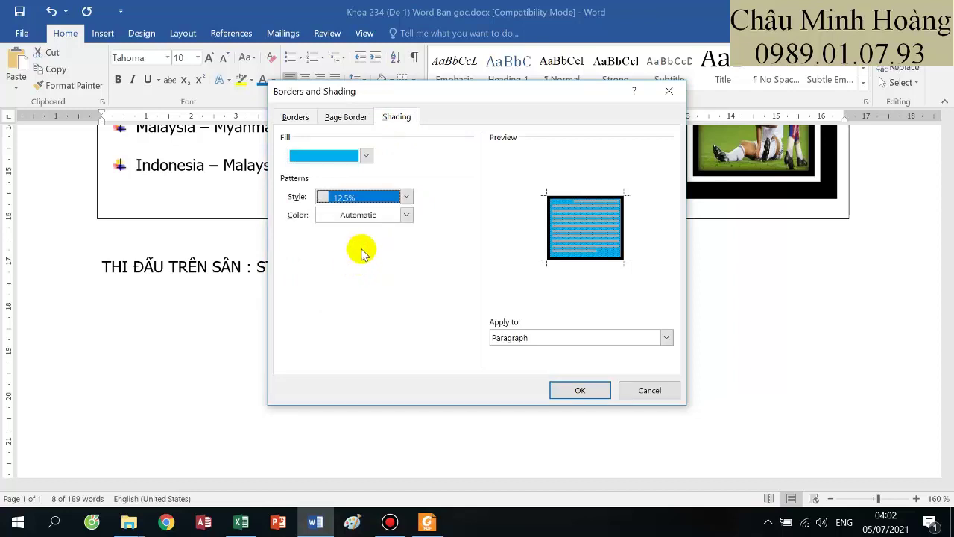
pyautogui.click(405, 196)
pyautogui.click(341, 208)
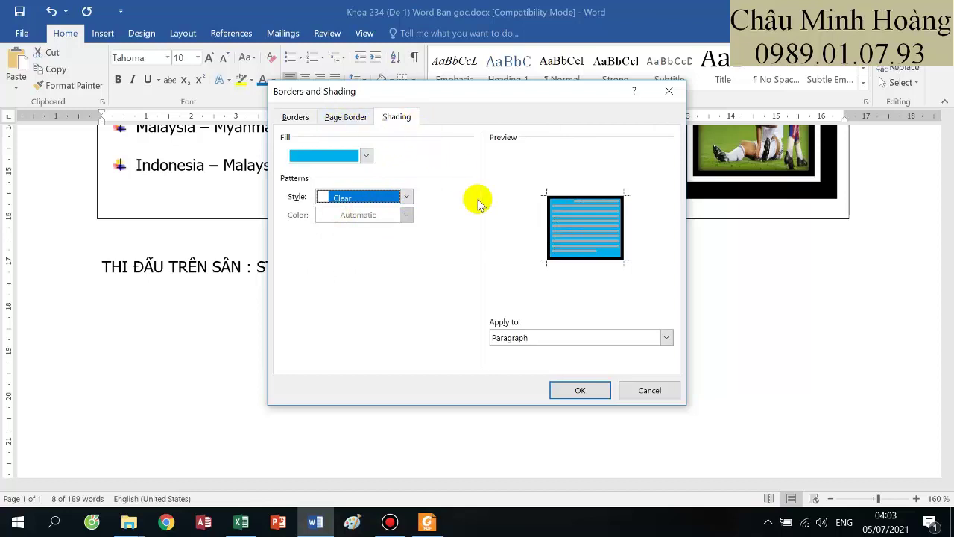
pyautogui.click(571, 391)
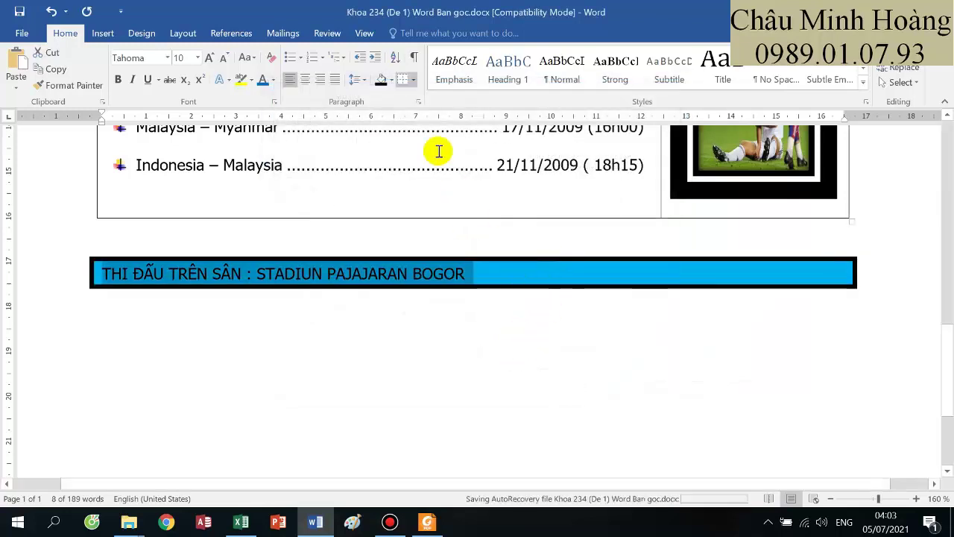
# - Change the banner's shading to a custom green with RGB 54, 186, 70
pyautogui.click(393, 80)
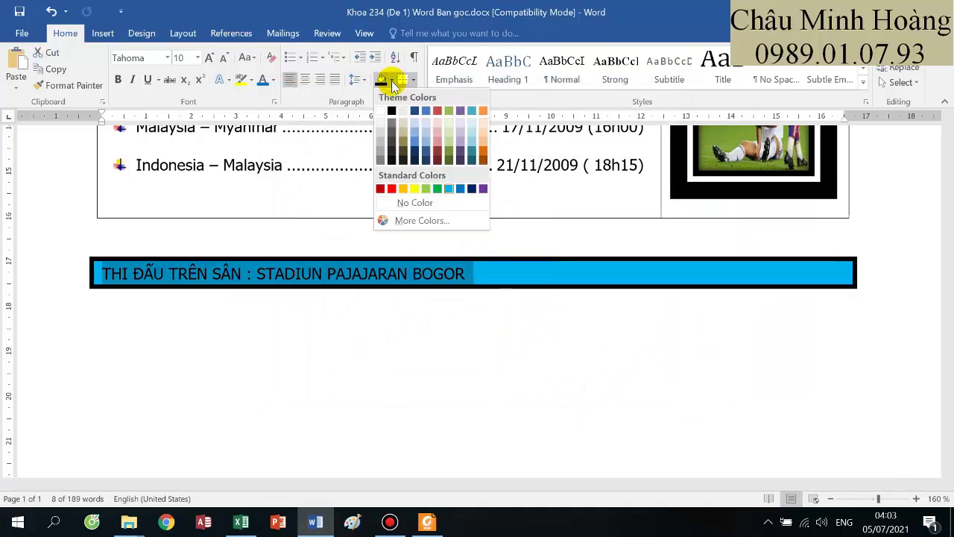
pyautogui.click(431, 219)
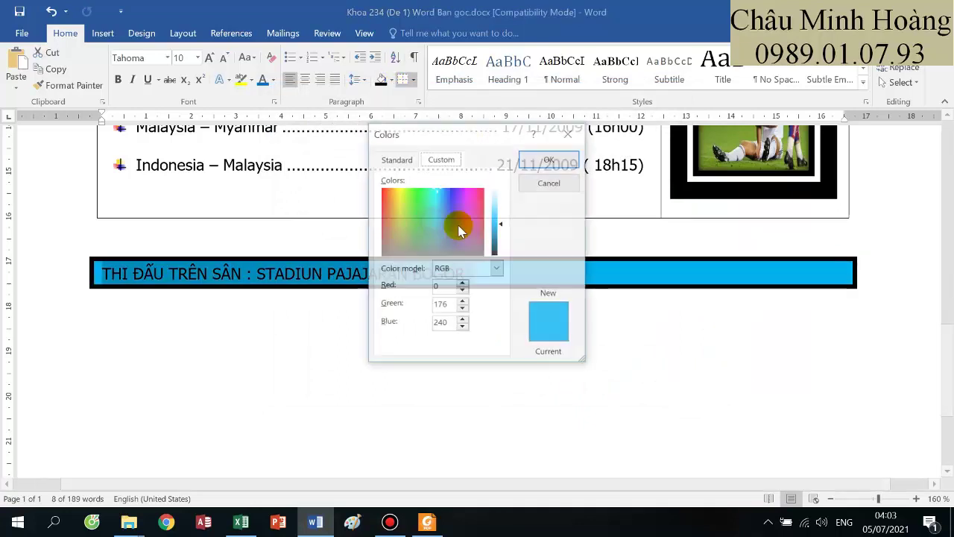
pyautogui.moveTo(454, 214); pyautogui.dragTo(413, 251)
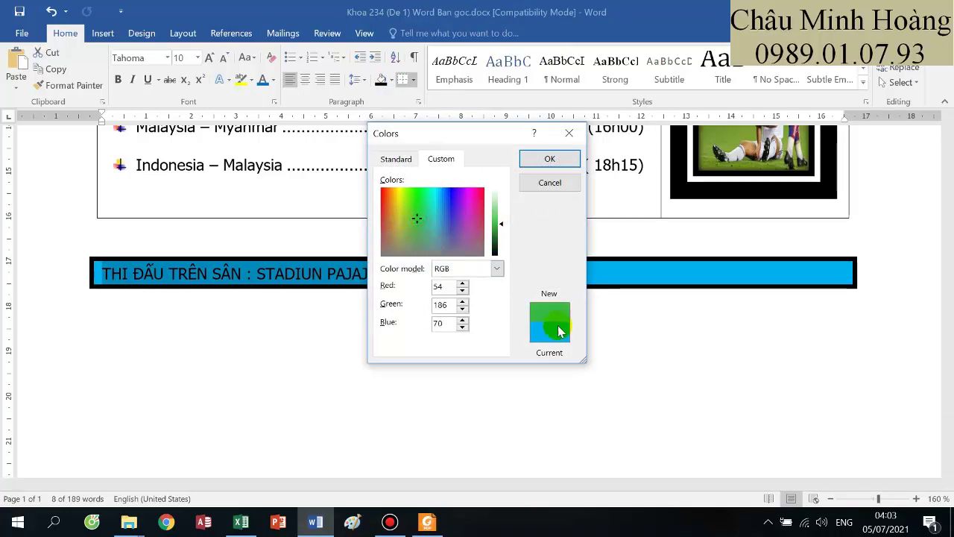
pyautogui.click(550, 159)
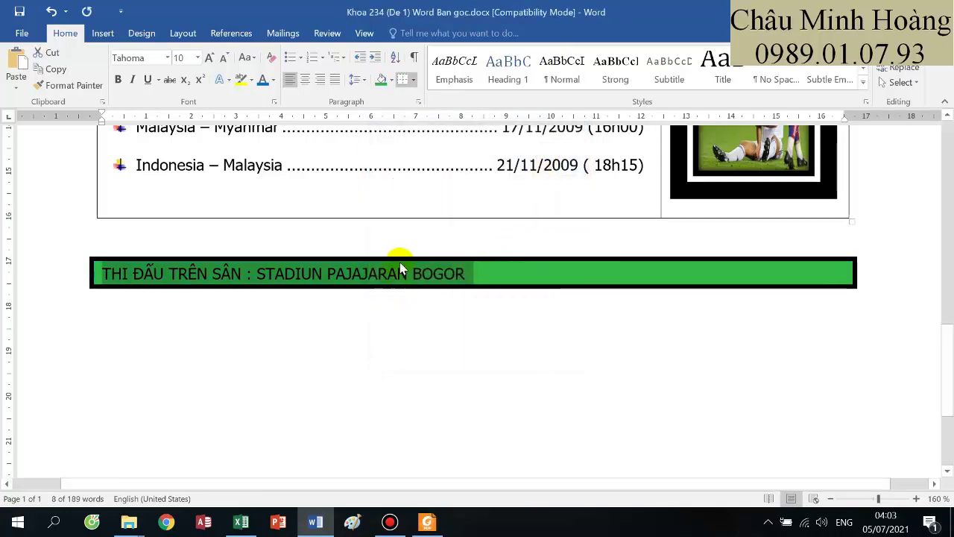
# - Check the banner in the Foxit Reader reference PDF, and make the banner text in Word bold and centred
pyautogui.click(426, 522)
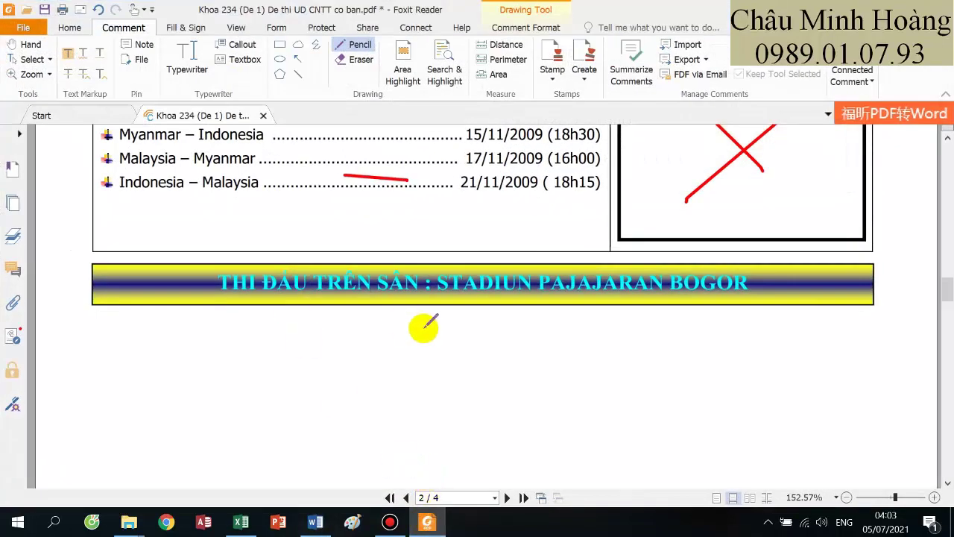
pyautogui.hotkey('alt', 'Tab')
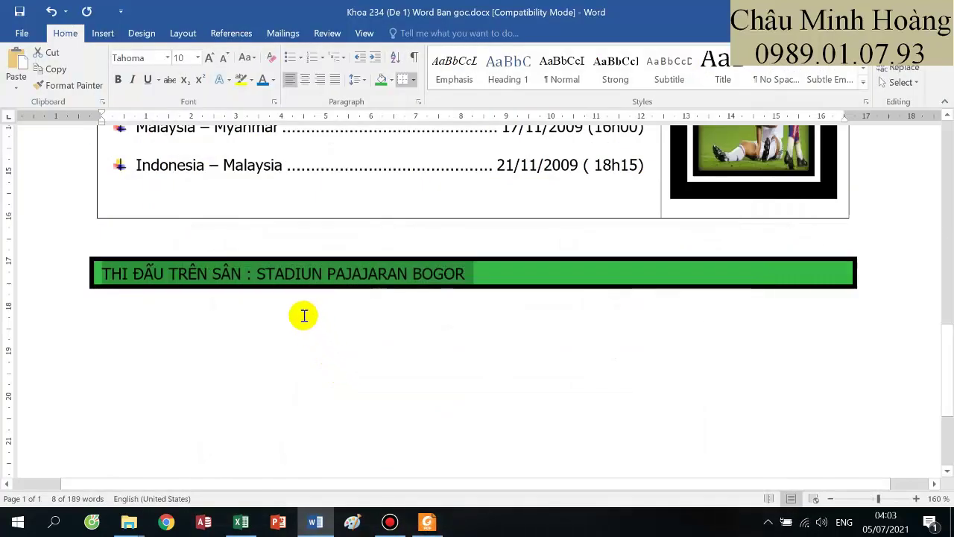
pyautogui.click(117, 79)
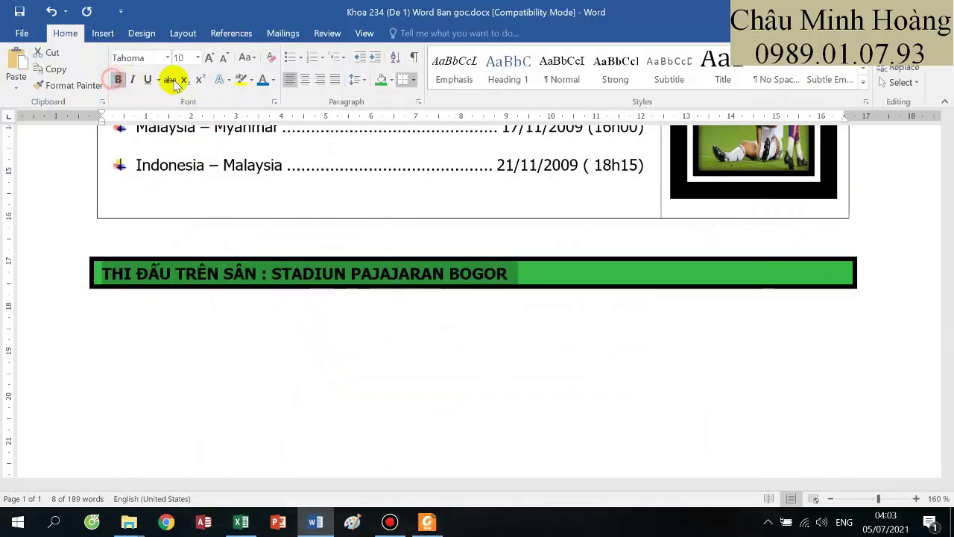
pyautogui.click(305, 79)
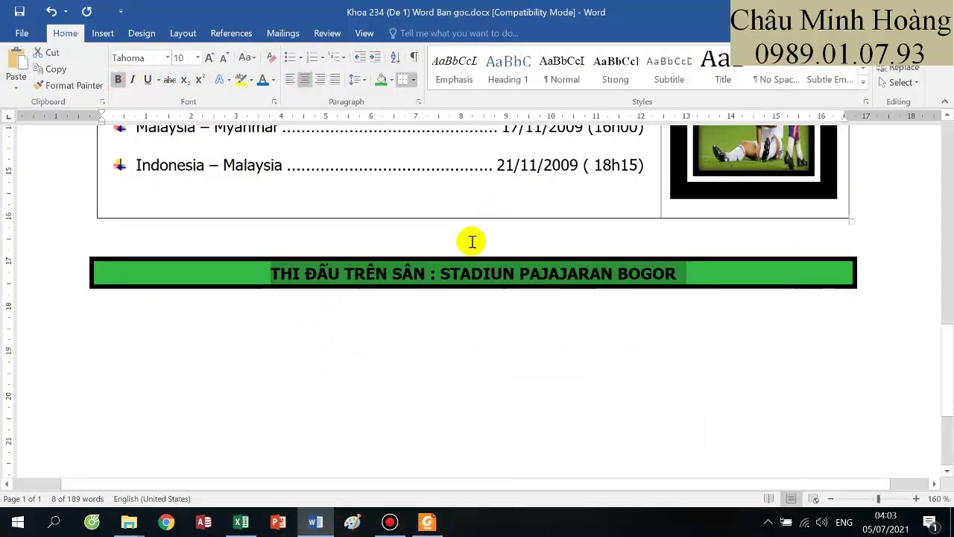
# - Compare with the reference PDF again and change the Word banner's shading to a light green from the standard colour palette
pyautogui.click(428, 522)
pyautogui.click(427, 522)
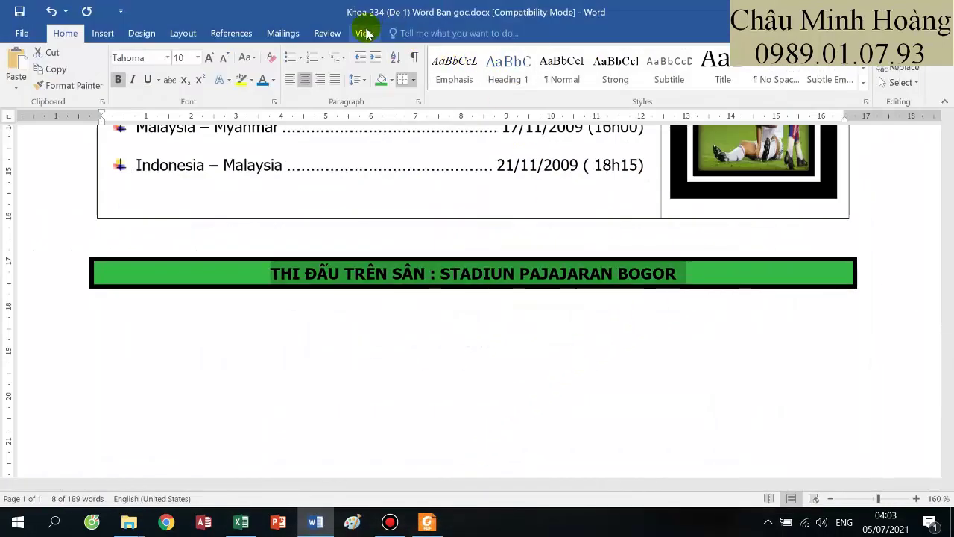
pyautogui.click(391, 77)
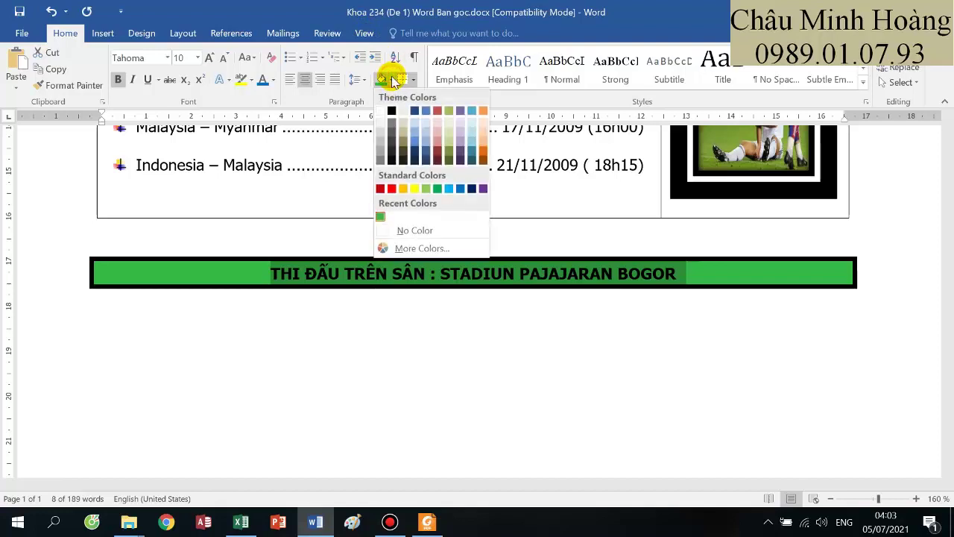
pyautogui.click(416, 247)
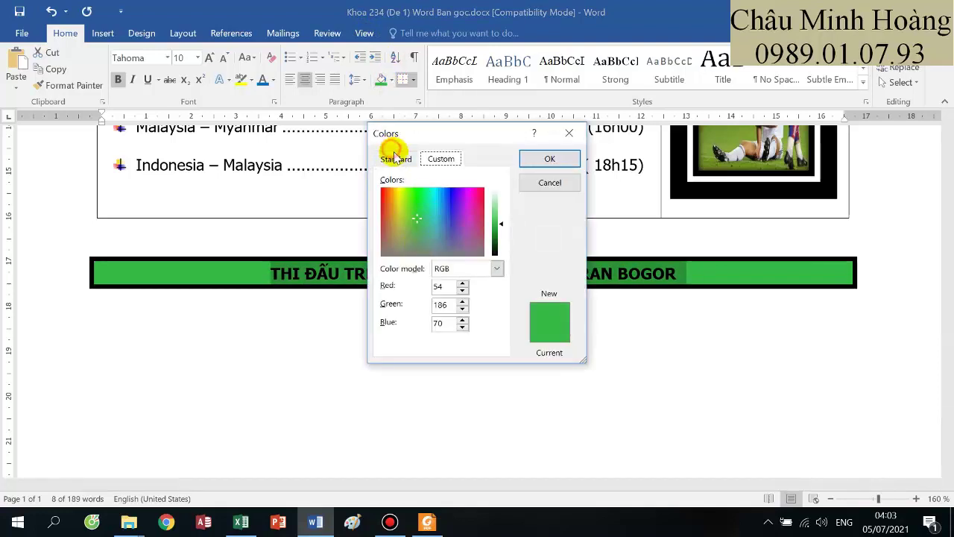
pyautogui.click(395, 158)
pyautogui.click(426, 230)
pyautogui.click(412, 237)
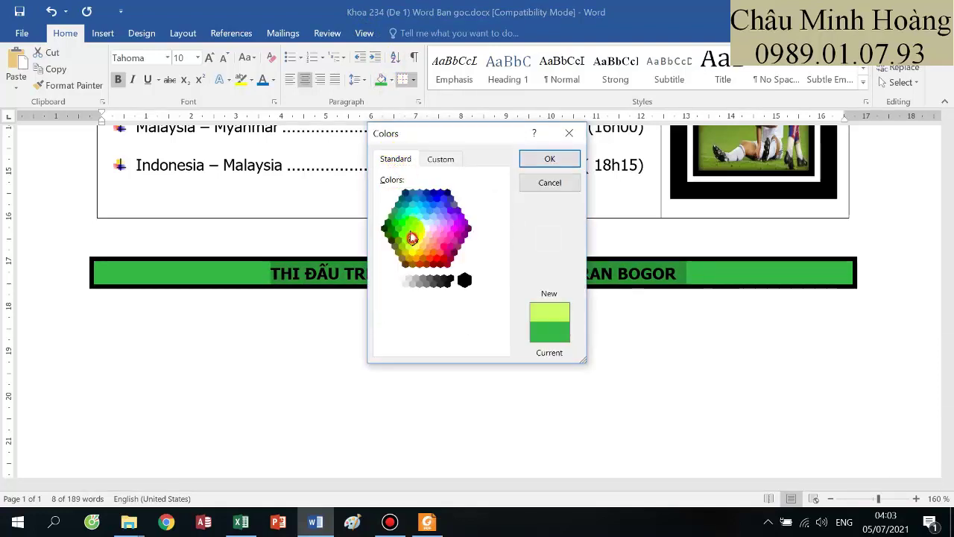
pyautogui.click(537, 157)
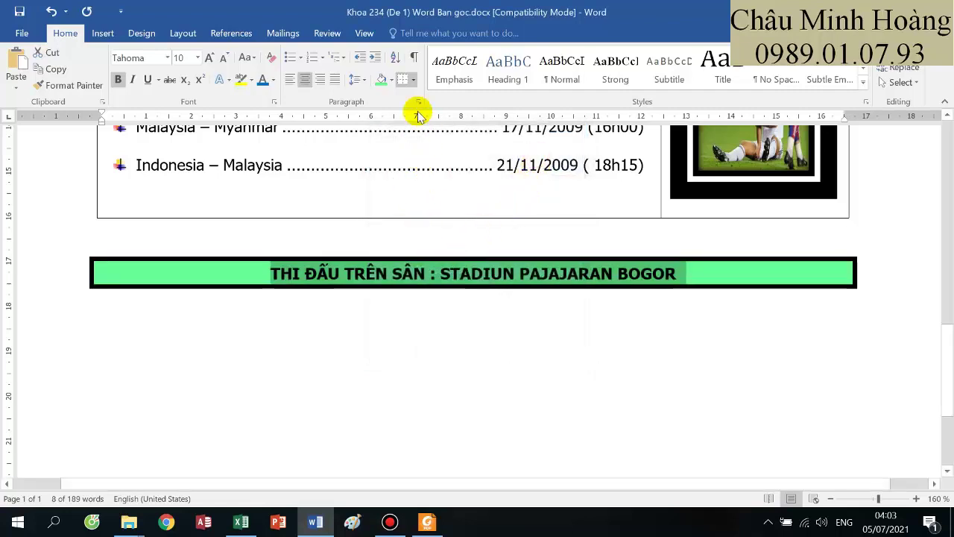
pyautogui.click(413, 80)
pyautogui.click(442, 348)
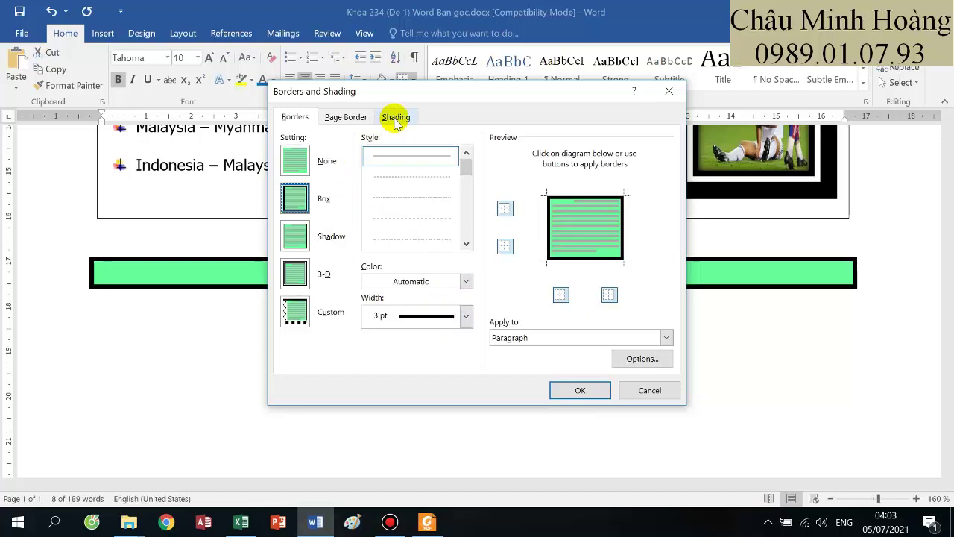
pyautogui.click(465, 281)
pyautogui.click(466, 276)
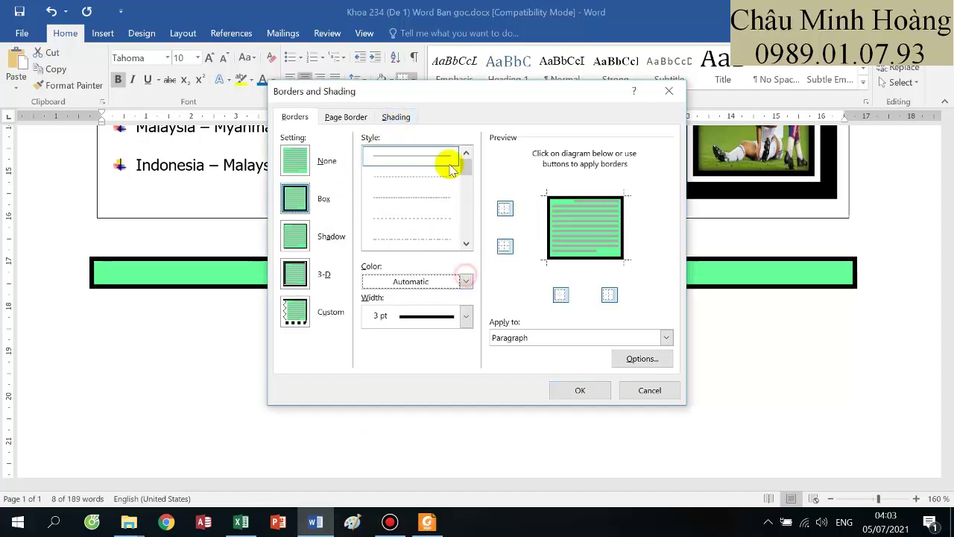
pyautogui.click(410, 119)
pyautogui.click(406, 196)
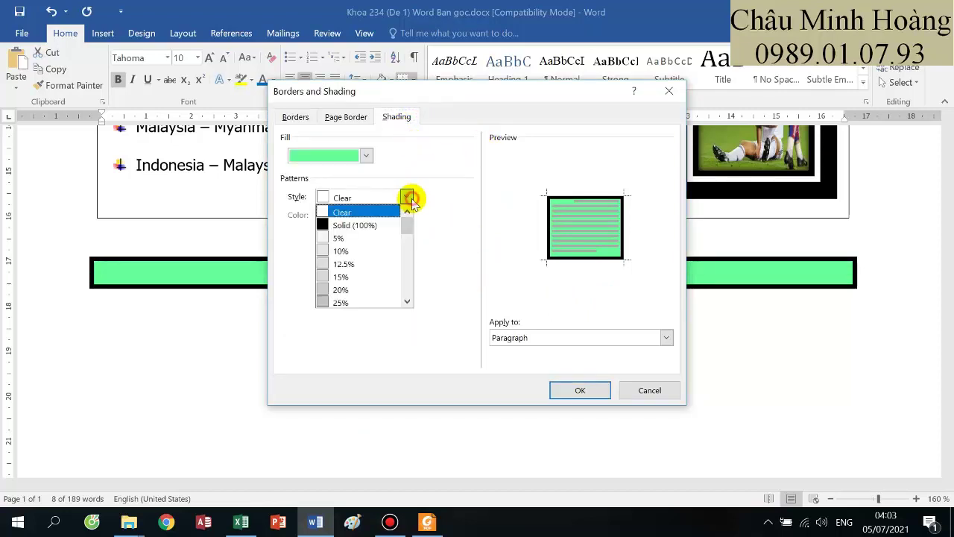
pyautogui.click(351, 304)
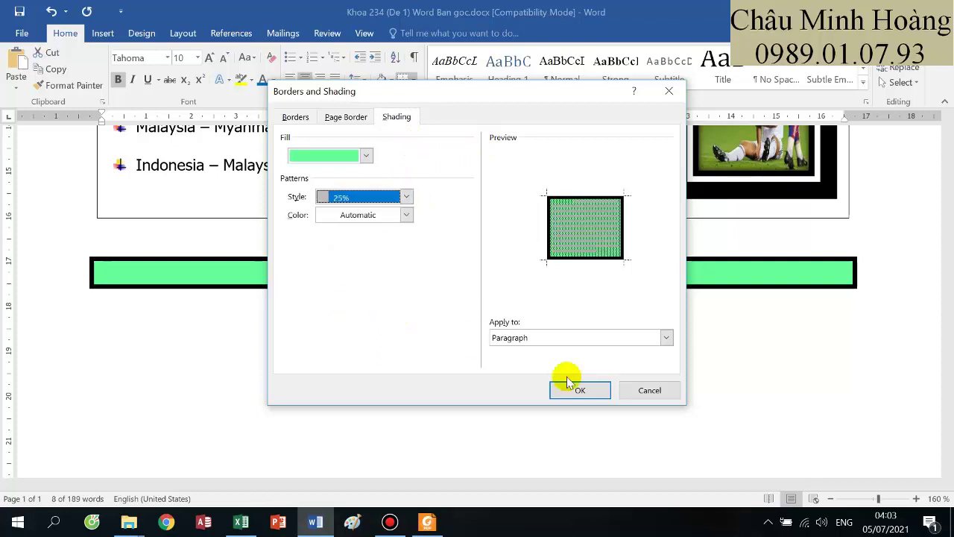
pyautogui.click(645, 390)
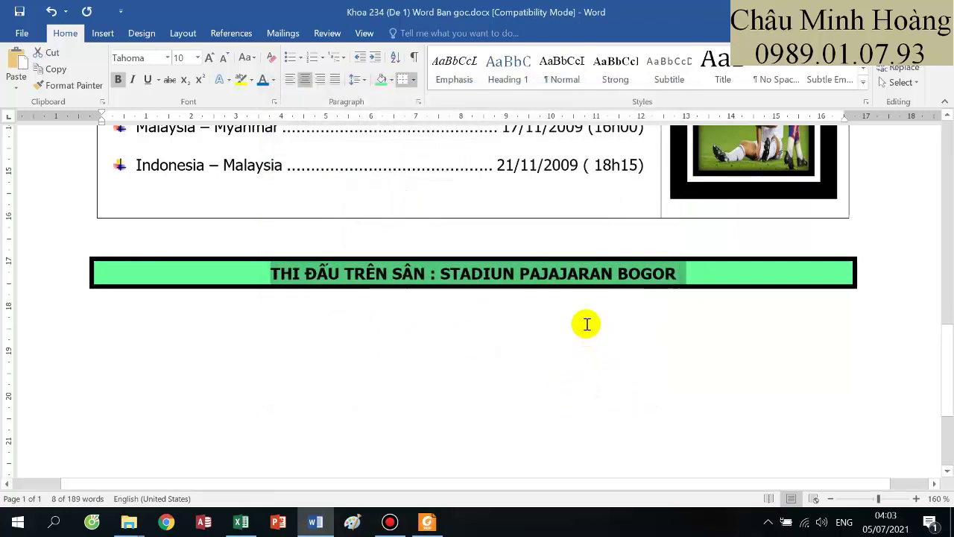
# - Check the banner's text colour in the Foxit Reader PDF, and colour the Word banner text blue
pyautogui.click(426, 524)
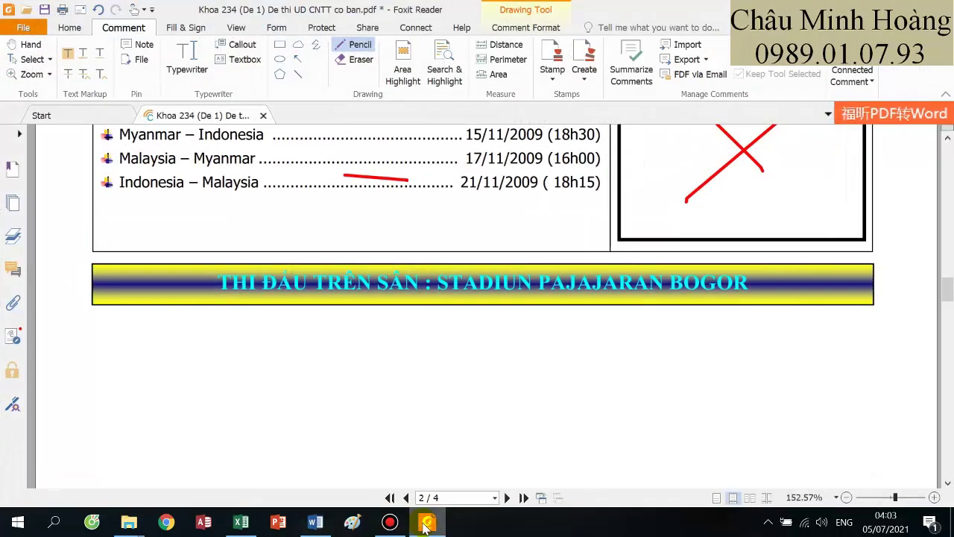
pyautogui.click(426, 524)
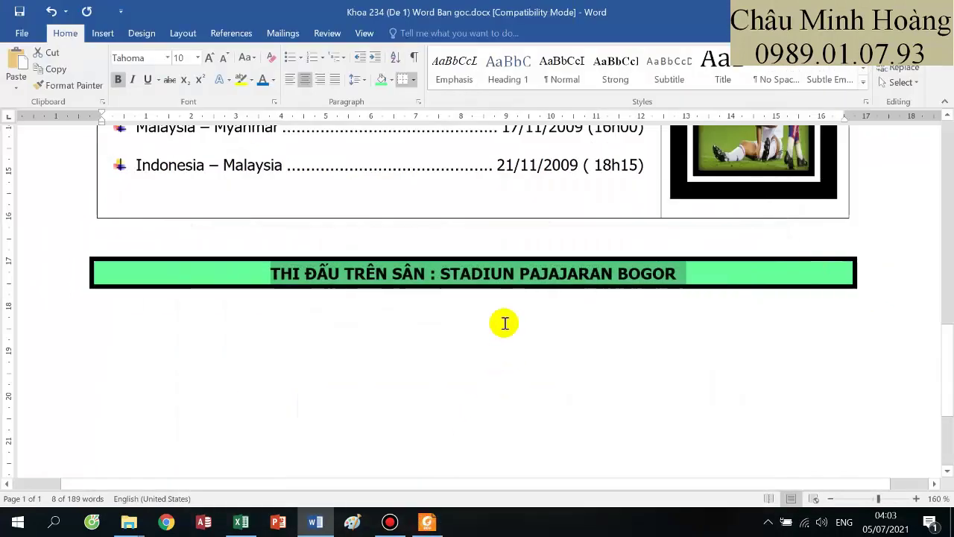
pyautogui.click(261, 82)
pyautogui.moveTo(746, 272); pyautogui.dragTo(234, 278)
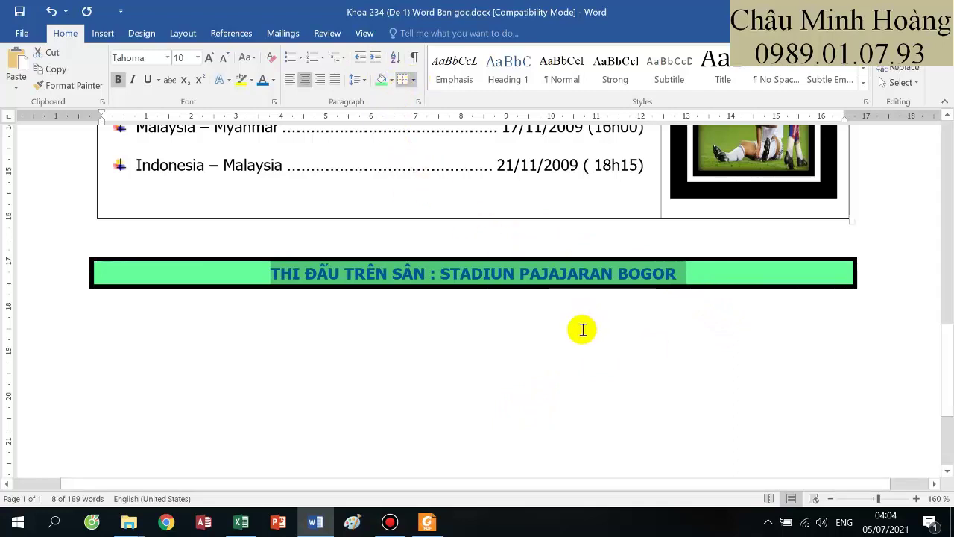
# - Switch to the exam PDF in Foxit Reader and go to section C, PowerPoint, on page 3
pyautogui.scroll(-5, 454, 448)
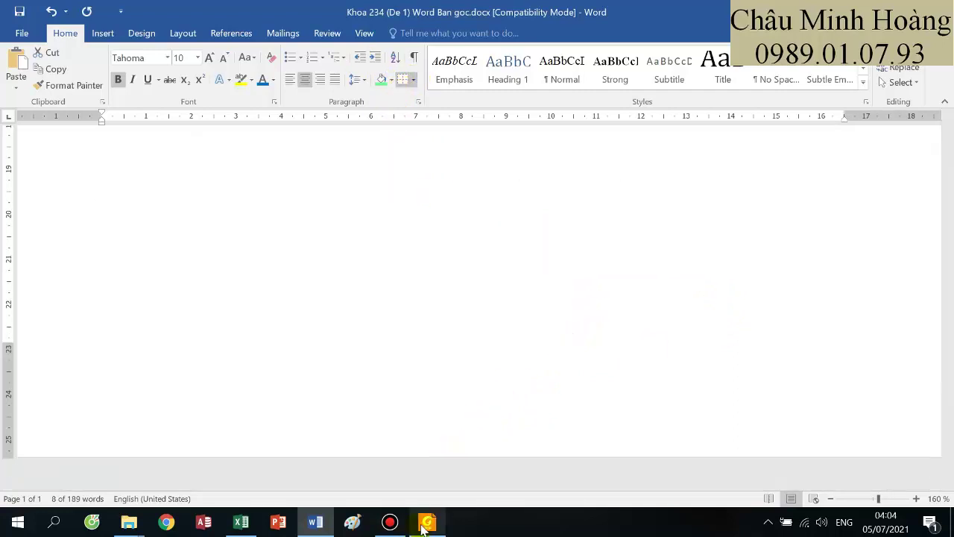
pyautogui.click(427, 522)
pyautogui.scroll(-5, 526, 364)
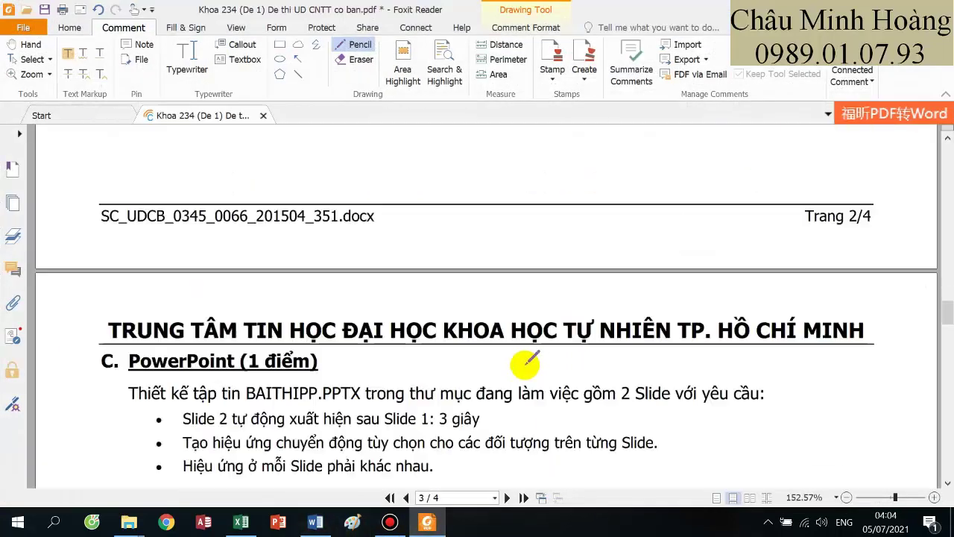
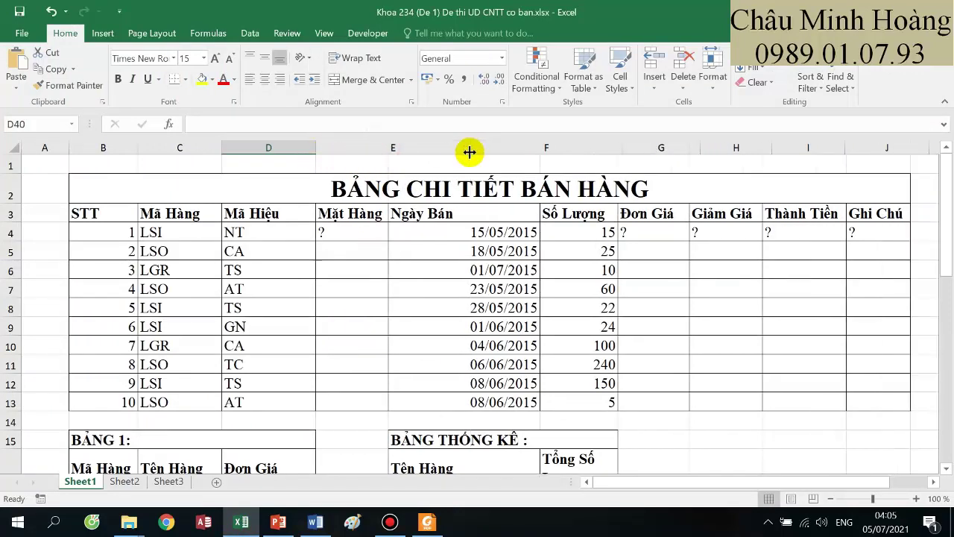
# - Read requirement 1 for the Mặt Hàng column and review the lookup tables Bảng 1 and Bảng 2
pyautogui.scroll(-6, 319, 294)
pyautogui.scroll(-2, 244, 318)
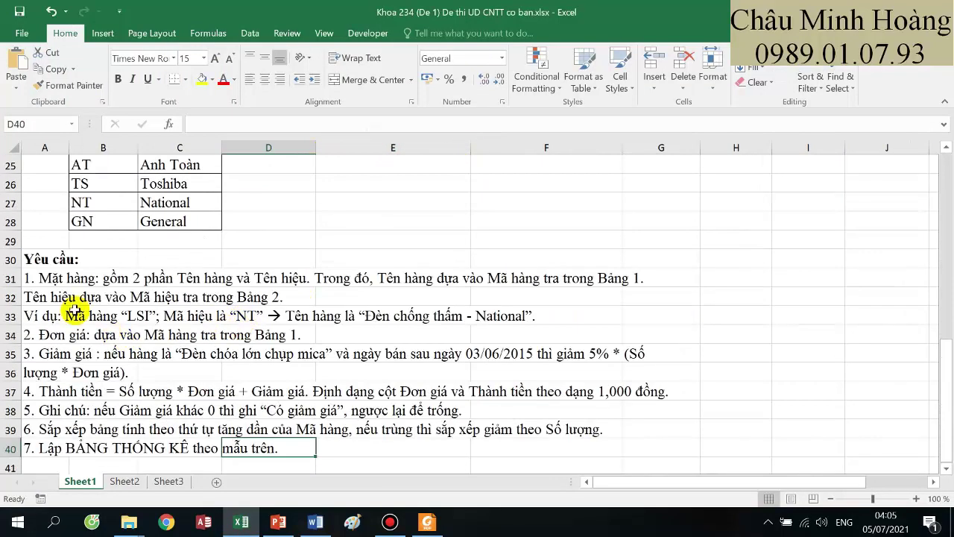
pyautogui.moveTo(49, 280); pyautogui.dragTo(552, 317)
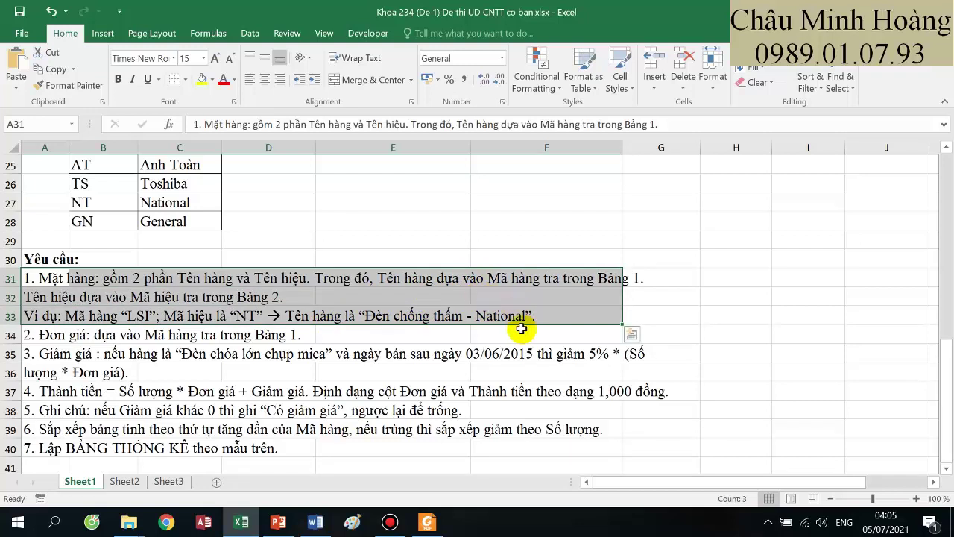
pyautogui.scroll(2, 443, 313)
pyautogui.moveTo(112, 246); pyautogui.dragTo(210, 341)
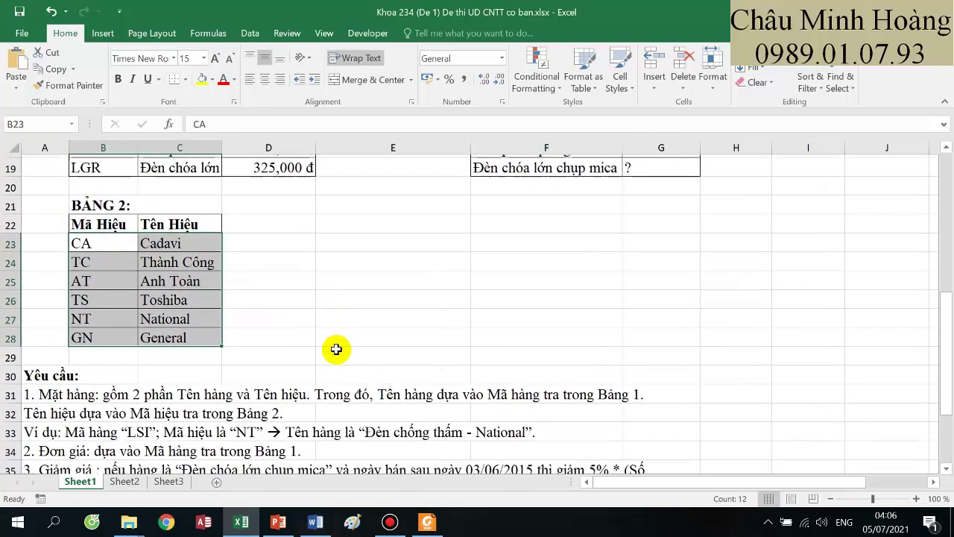
pyautogui.scroll(3, 335, 348)
pyautogui.moveTo(121, 325); pyautogui.dragTo(178, 354)
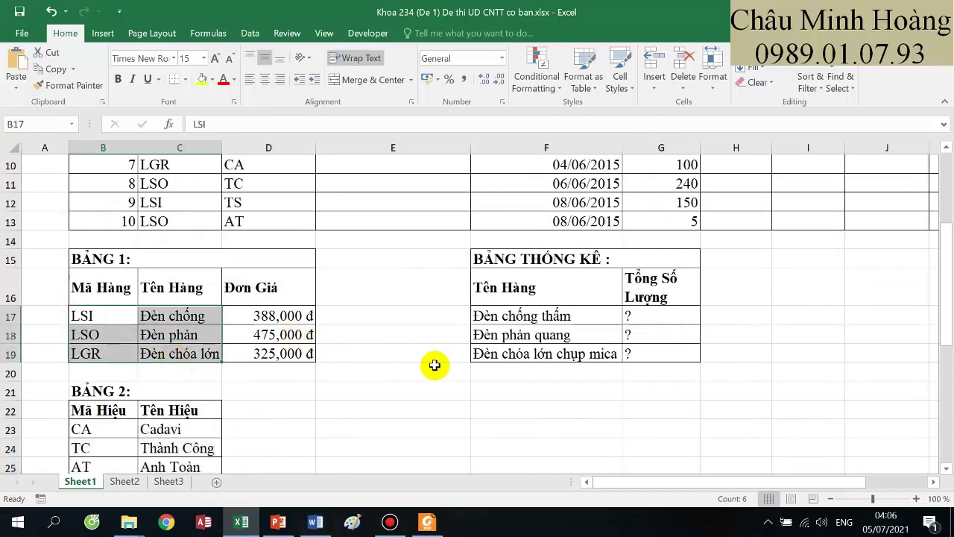
pyautogui.scroll(-4, 505, 375)
pyautogui.scroll(3, 358, 358)
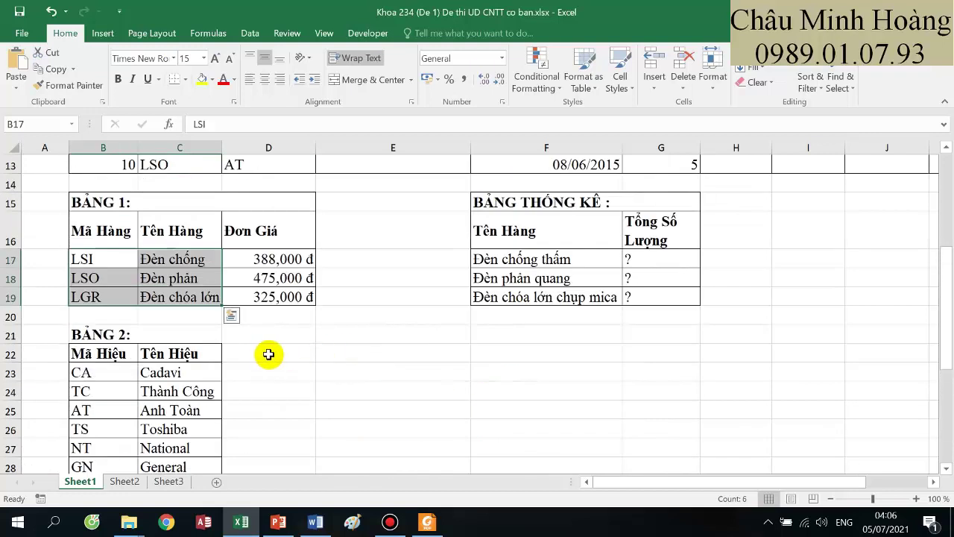
pyautogui.scroll(4, 339, 356)
# - Set the font size of cell E4 under Mặt Hàng to 28 and start a VLOOKUP formula with C4 as lookup value
pyautogui.click(339, 235)
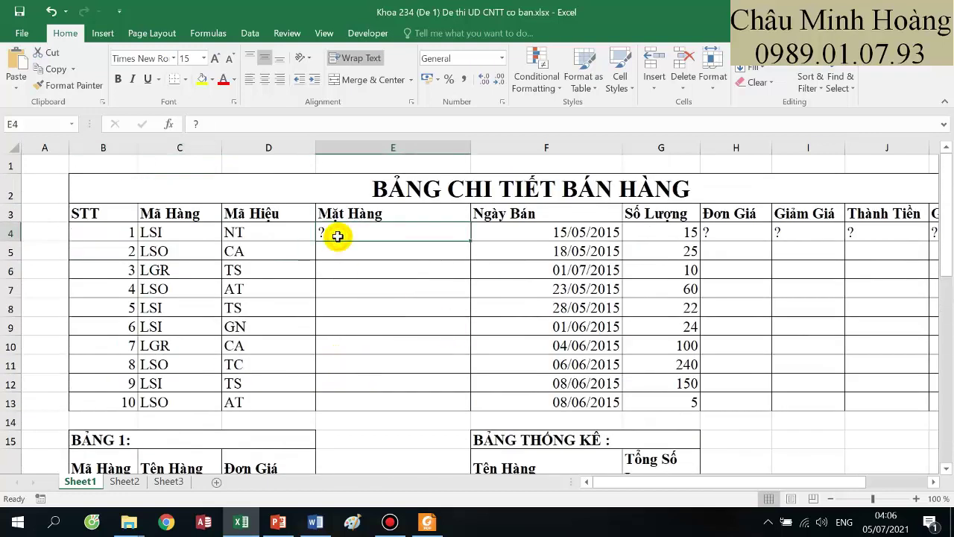
pyautogui.click(203, 58)
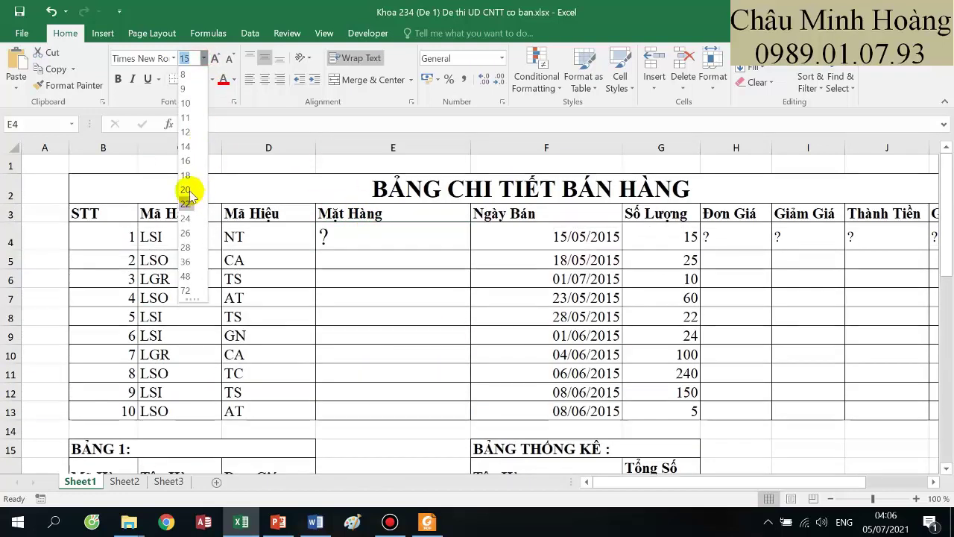
pyautogui.click(185, 247)
pyautogui.write('=VLOOKUP(')
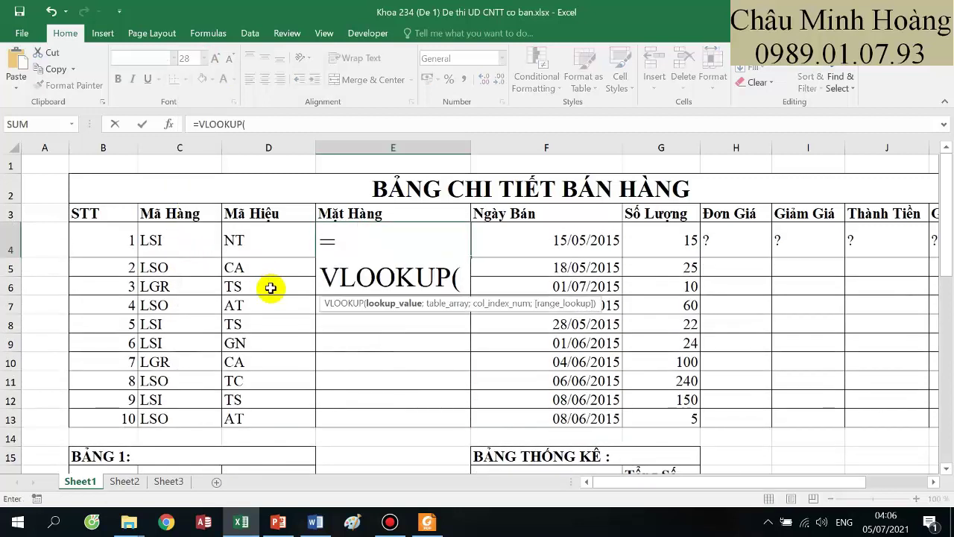
pyautogui.scroll(-5, 271, 288)
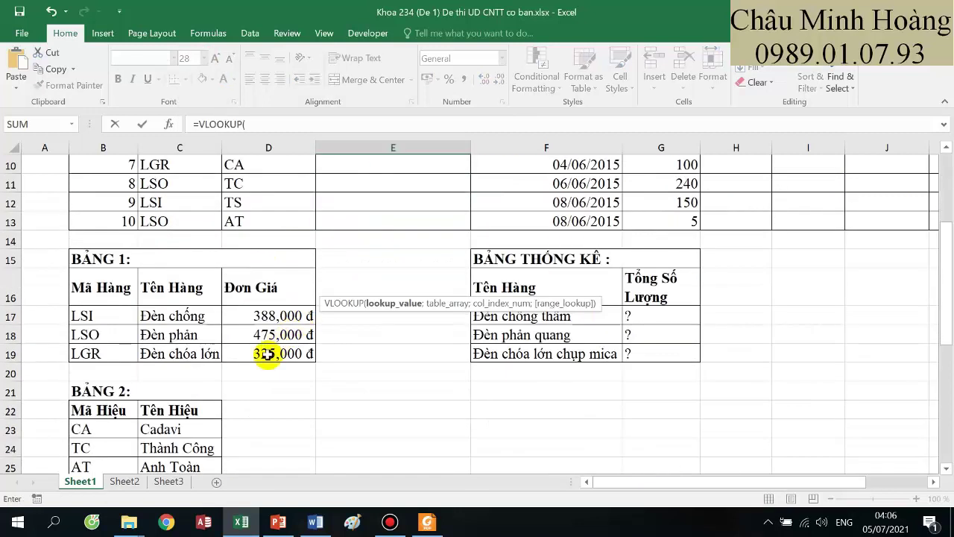
pyautogui.scroll(1, 243, 358)
pyautogui.scroll(4, 108, 282)
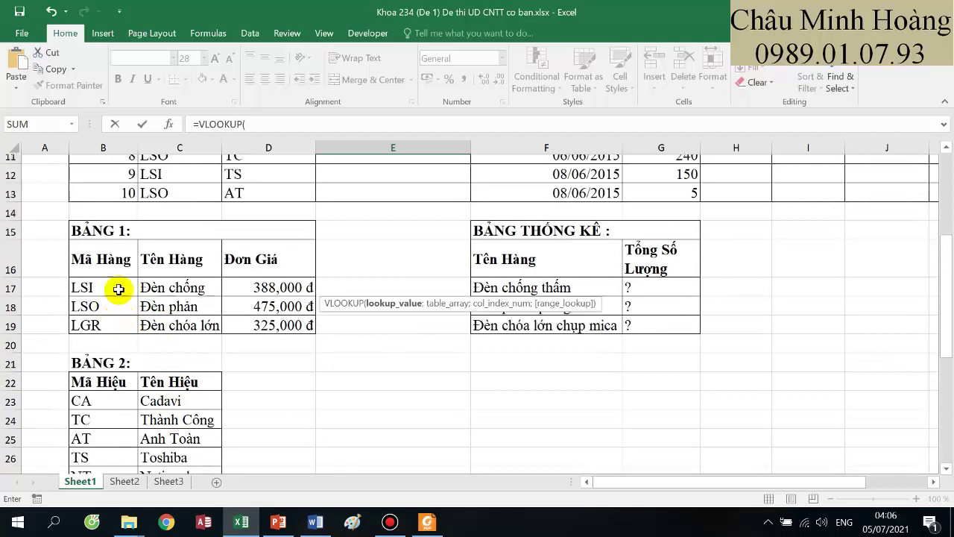
pyautogui.click(177, 251)
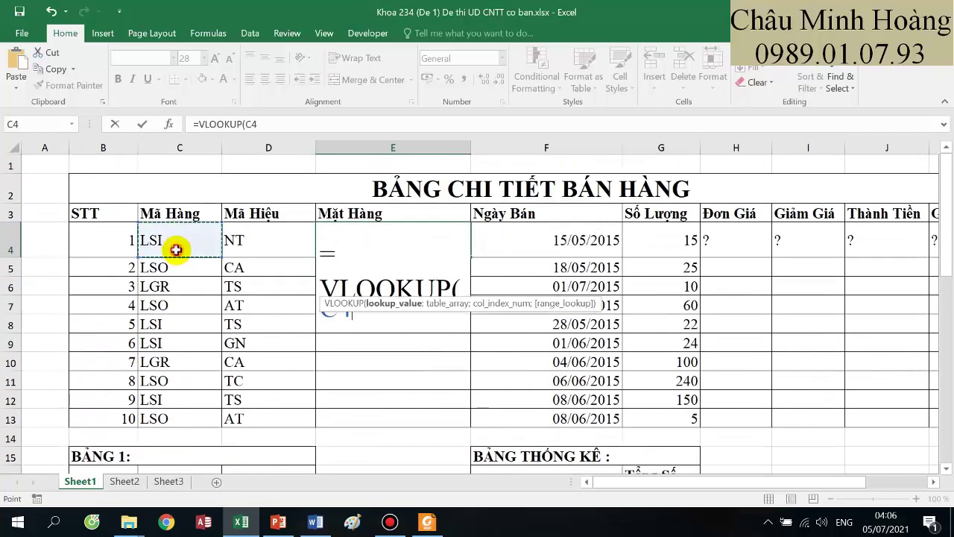
pyautogui.write(';')
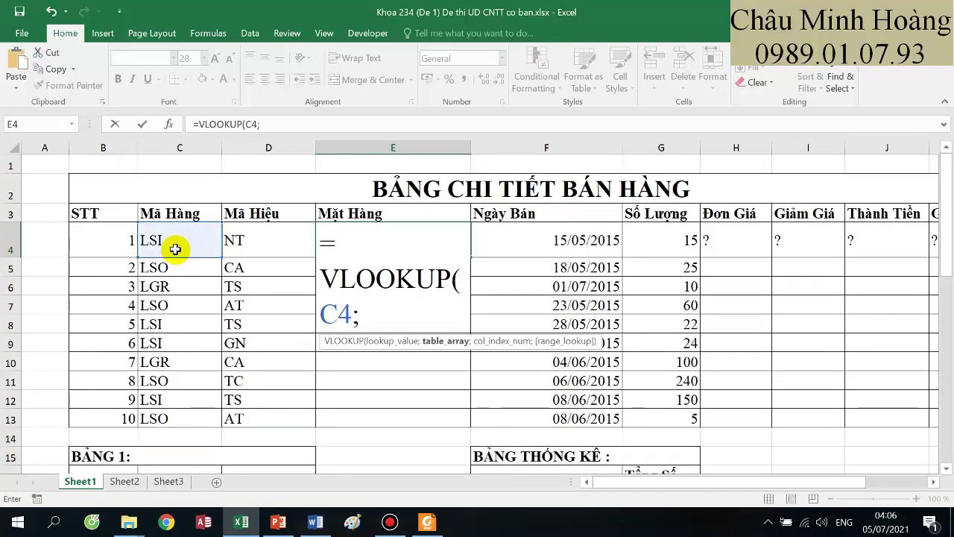
# - Complete the first VLOOKUP with the absolute range $B$17:$C$19, column 2 and match 0, and append the text separator " - "
pyautogui.scroll(-3, 176, 249)
pyautogui.moveTo(120, 315); pyautogui.dragTo(190, 350)
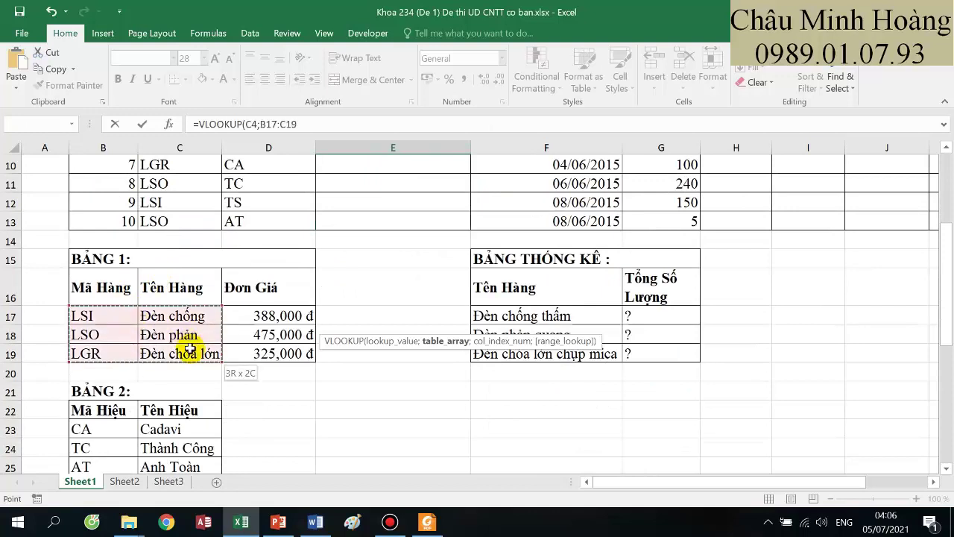
pyautogui.press('F4')
pyautogui.write(';')
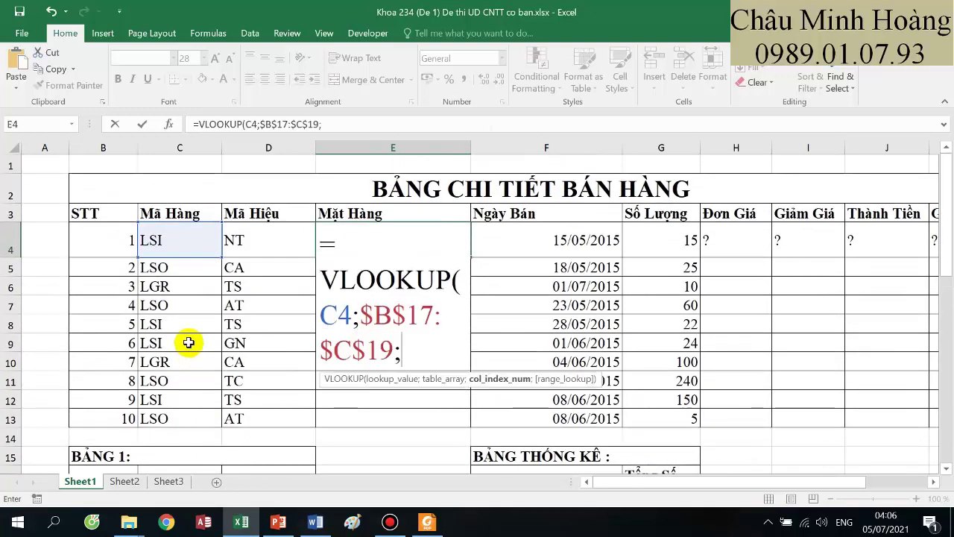
pyautogui.write('2;0)')
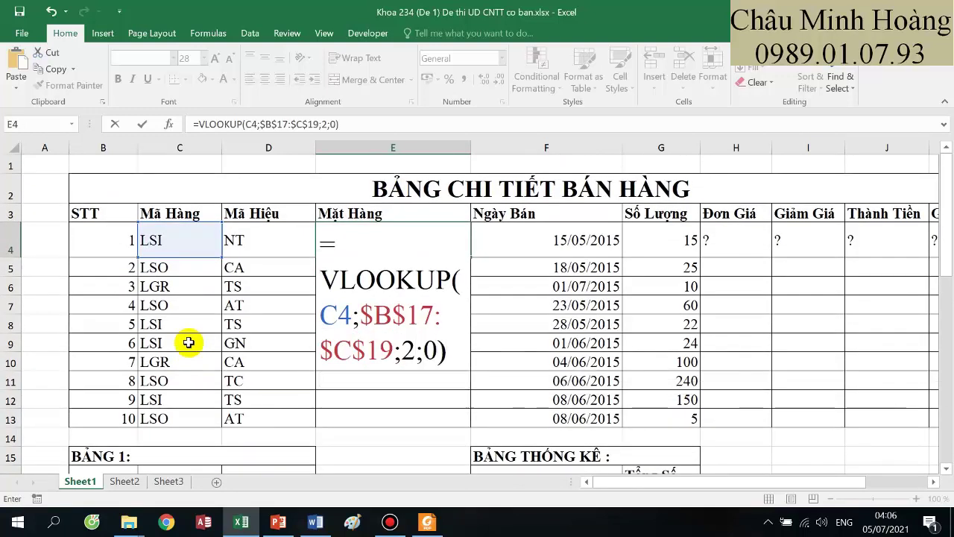
pyautogui.write('&" - "&')
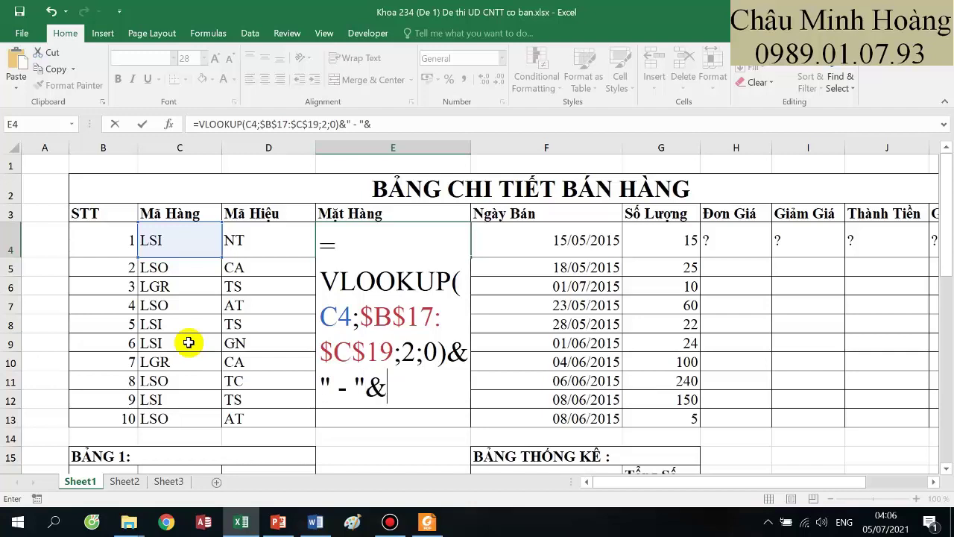
# - Check Bảng 2 and append a second VLOOKUP to the E4 formula with D4 as lookup value
pyautogui.scroll(-6, 181, 346)
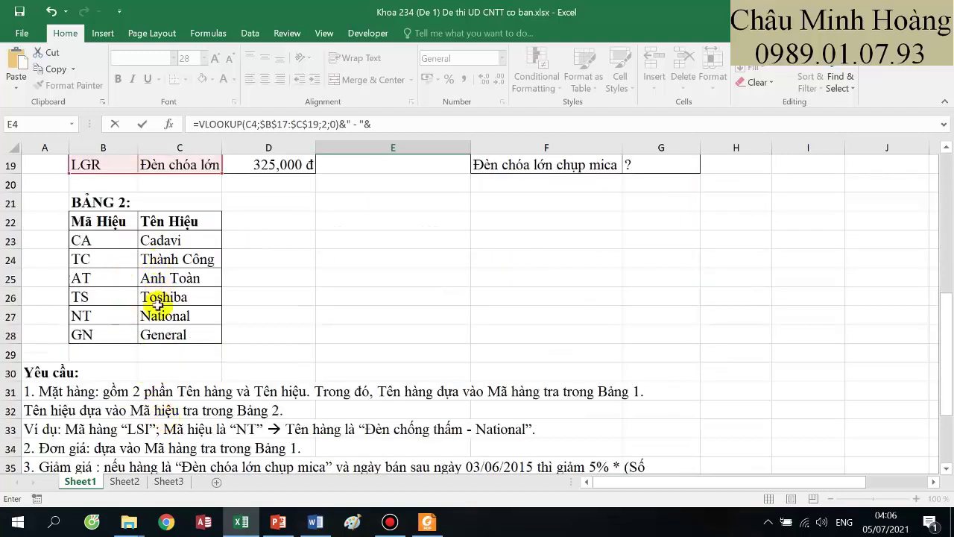
pyautogui.scroll(6, 256, 368)
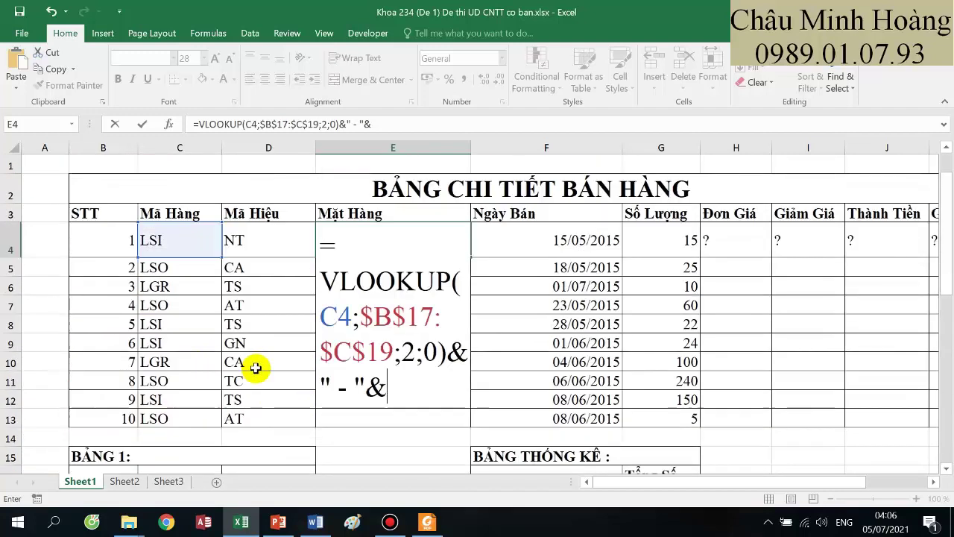
pyautogui.write('vl')
pyautogui.press('Tab')
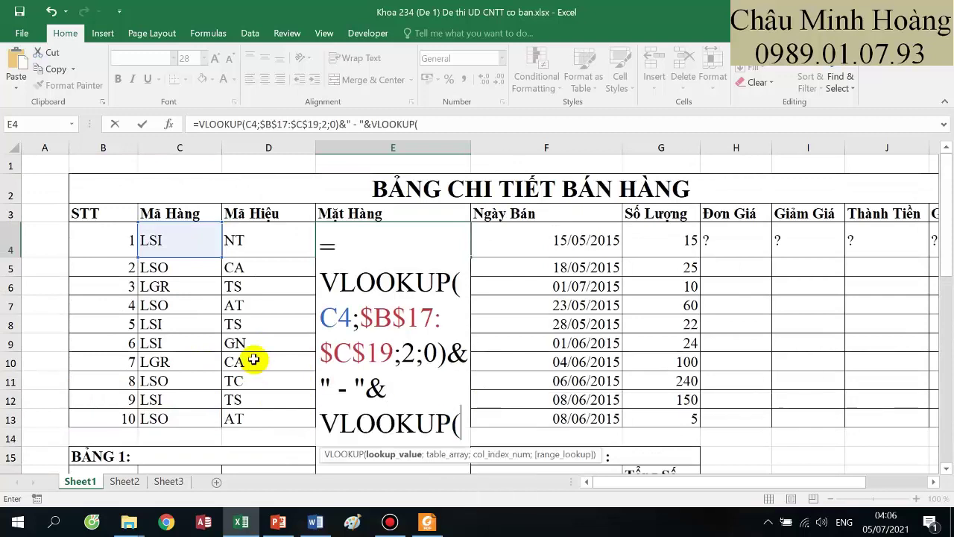
pyautogui.click(245, 241)
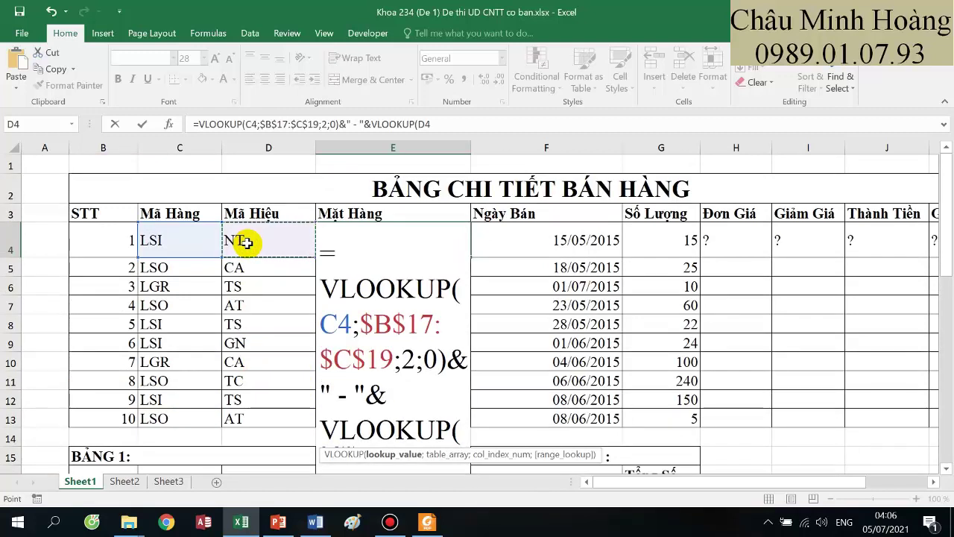
pyautogui.write(';')
# - Finish the second VLOOKUP with the absolute range $B$23:$C$28, column 2 and match 0, and enter the formula
pyautogui.scroll(-3, 248, 241)
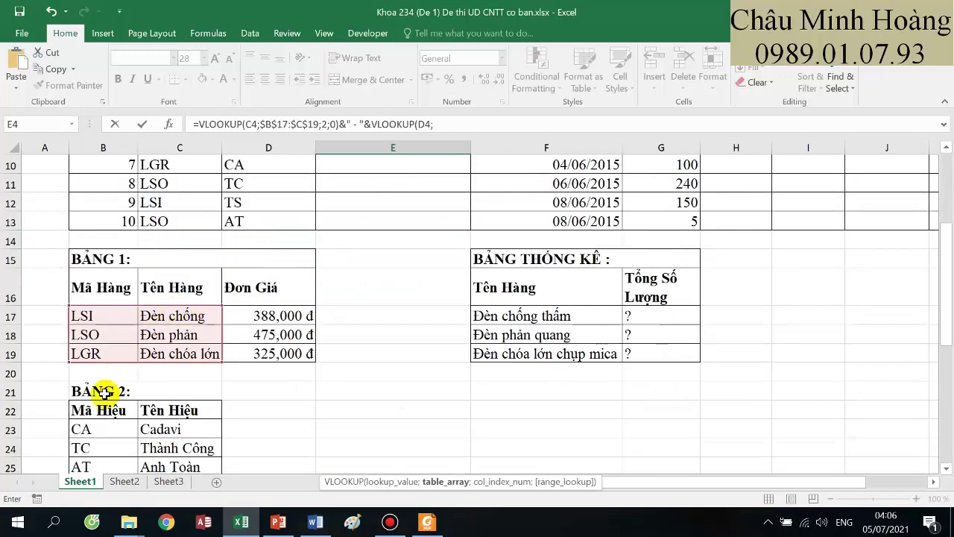
pyautogui.scroll(-2, 104, 393)
pyautogui.moveTo(97, 316); pyautogui.dragTo(167, 410)
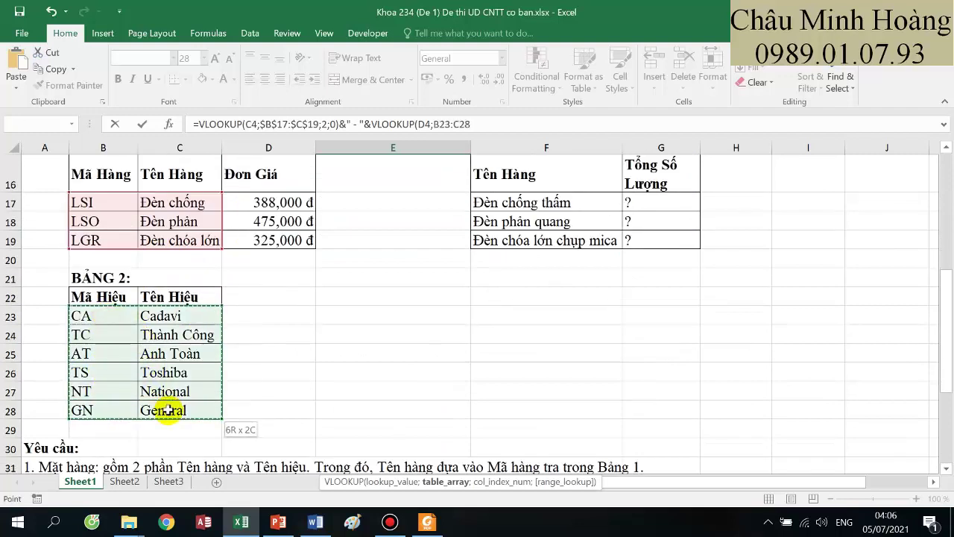
pyautogui.press('F4')
pyautogui.write(';2;')
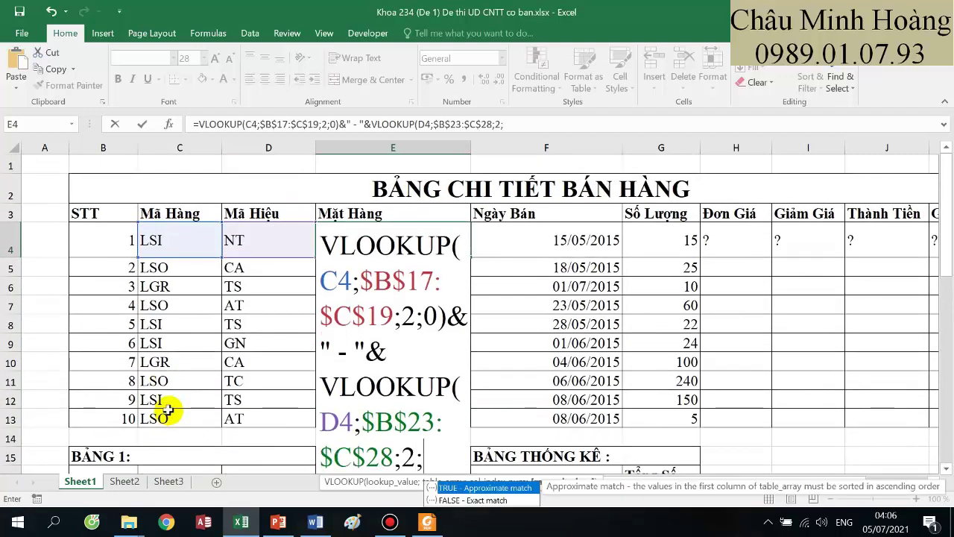
pyautogui.write('0)')
pyautogui.press('Return')
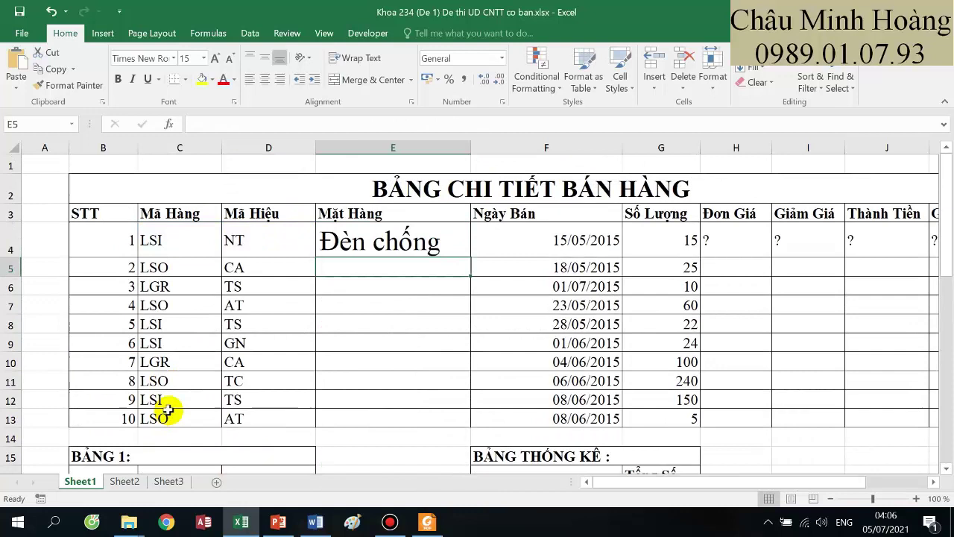
# - Set the font size of cell E4 to 15
pyautogui.click(337, 253)
pyautogui.click(189, 60)
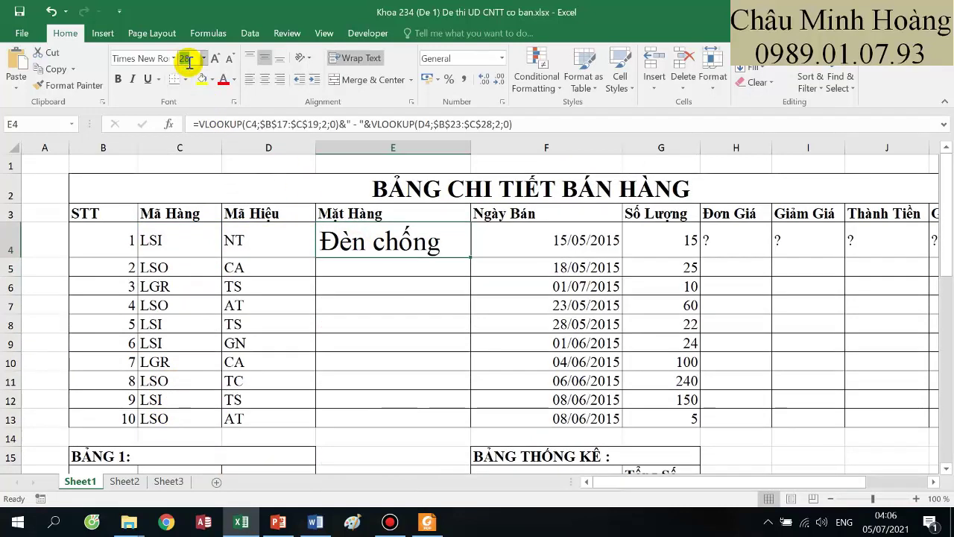
pyautogui.write('15')
pyautogui.press('Return')
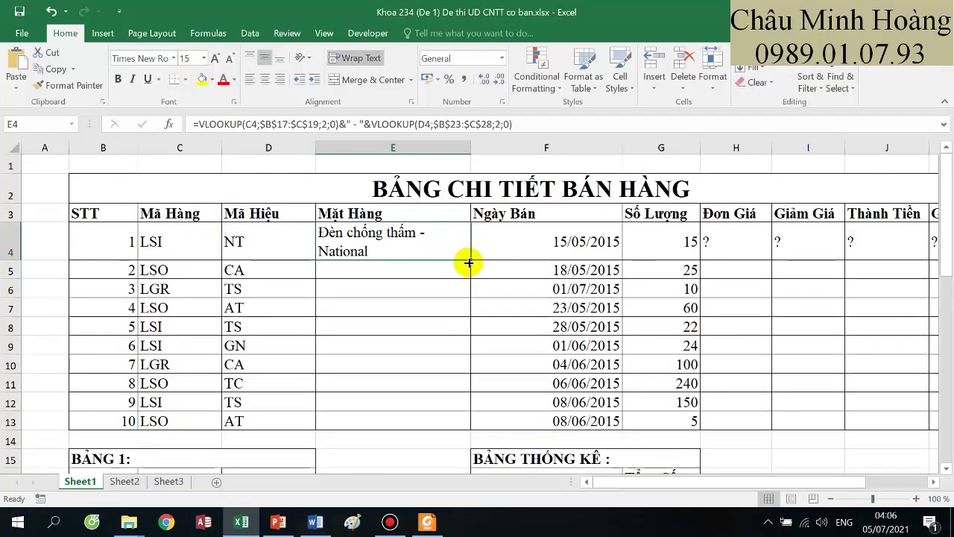
# - Fill the E4 formula down to row 13 and widen column E so each item name fits on one line
pyautogui.moveTo(468, 262); pyautogui.dragTo(454, 433)
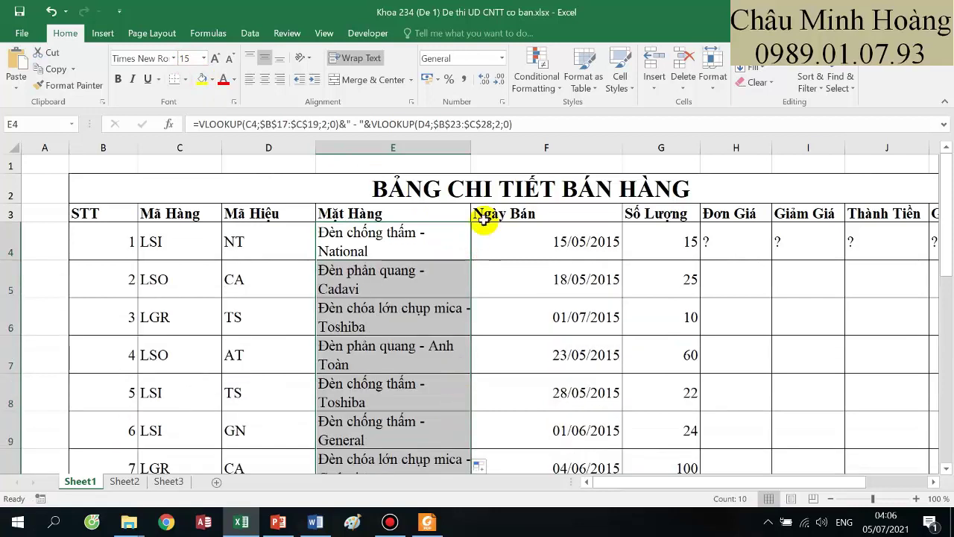
pyautogui.moveTo(471, 149); pyautogui.dragTo(535, 157)
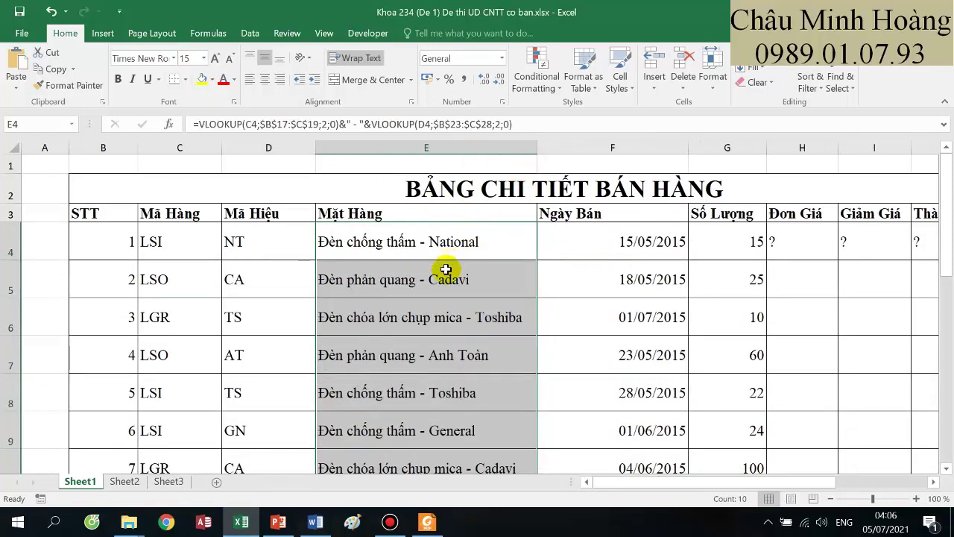
# - Read requirement 2 for the Đơn Giá column and examine the codes and unit prices in Bảng 1
pyautogui.scroll(-5, 446, 269)
pyautogui.scroll(-2, 330, 286)
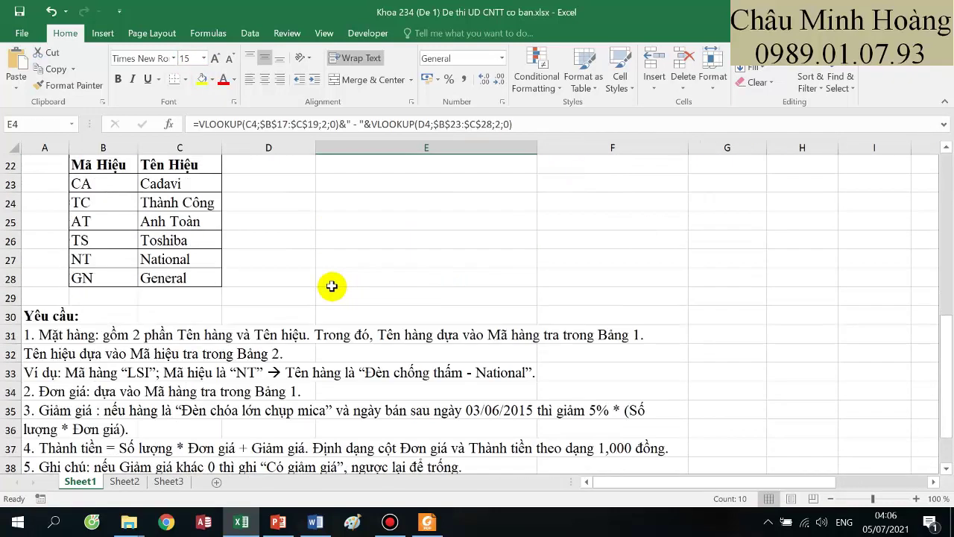
pyautogui.scroll(-1, 332, 285)
pyautogui.moveTo(83, 336); pyautogui.dragTo(269, 338)
pyautogui.scroll(6, 351, 354)
pyautogui.scroll(-2, 154, 296)
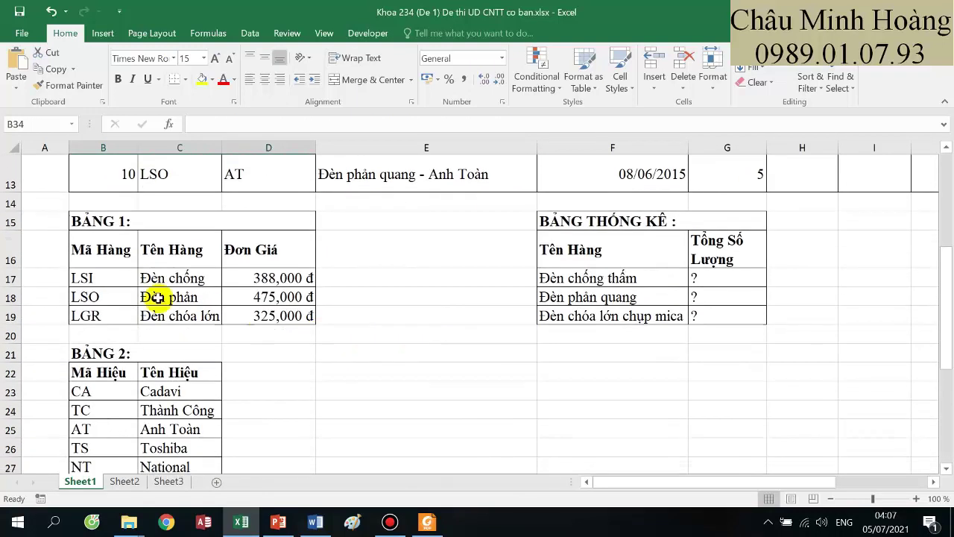
pyautogui.moveTo(108, 278)
pyautogui.mouseDown()
pyautogui.moveTo(289, 317)
pyautogui.moveTo(116, 276)
pyautogui.mouseUp()
pyautogui.click(291, 278)
pyautogui.click(279, 296)
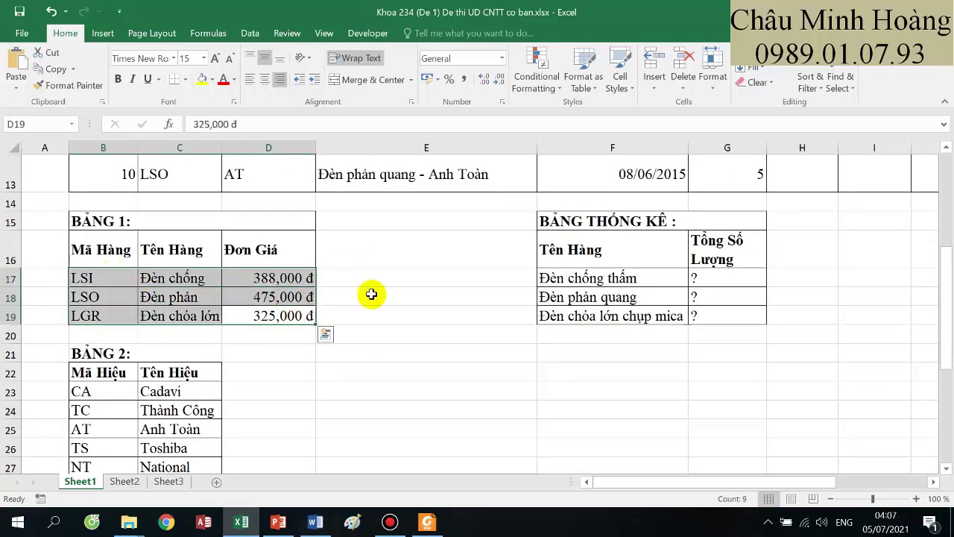
# - Set the font size of cell H4, the first cell under Đơn Giá, to 28
pyautogui.scroll(4, 426, 277)
pyautogui.click(783, 246)
pyautogui.moveTo(950, 245); pyautogui.dragTo(612, 240)
pyautogui.click(186, 58)
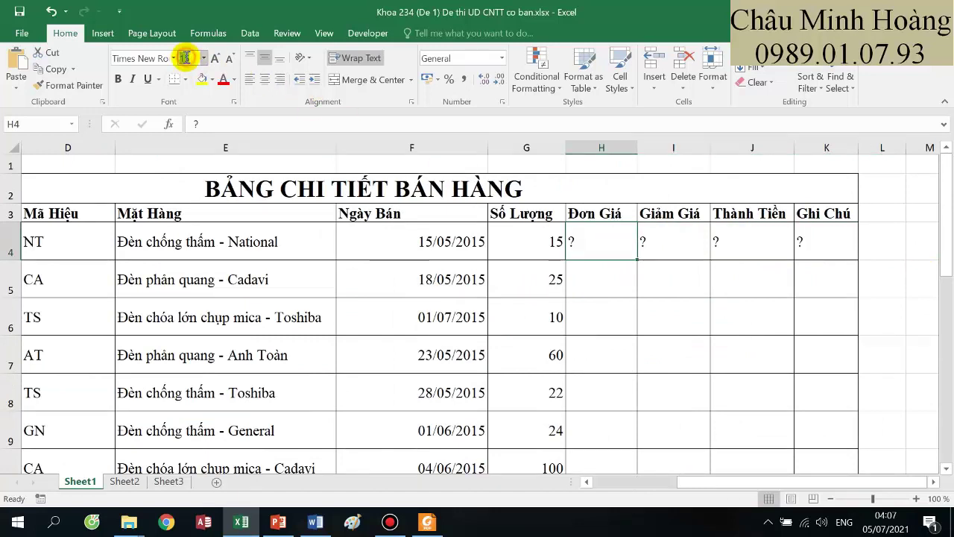
pyautogui.write('28')
pyautogui.press('Return')
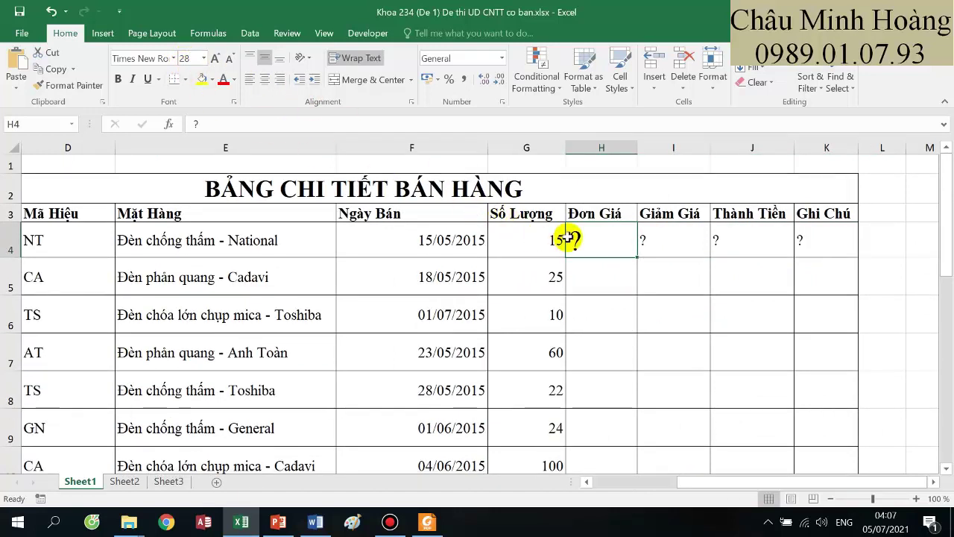
# - Enter =VLOOKUP(C4;$B$17:$D$19;3;0) in cell H4 to look up the Đơn Giá from Bảng 1
pyautogui.write('=vl')
pyautogui.press('Tab')
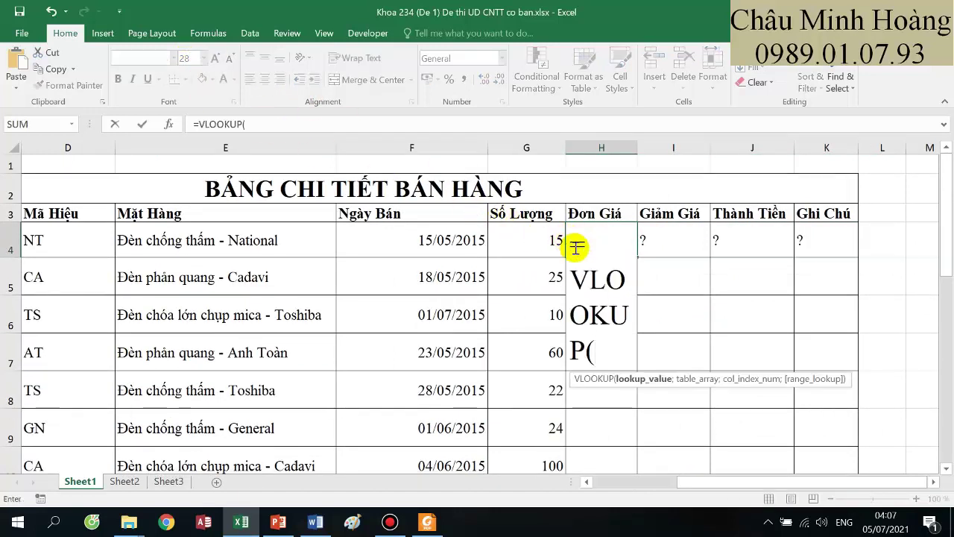
pyautogui.moveTo(271, 290); pyautogui.dragTo(100, 254)
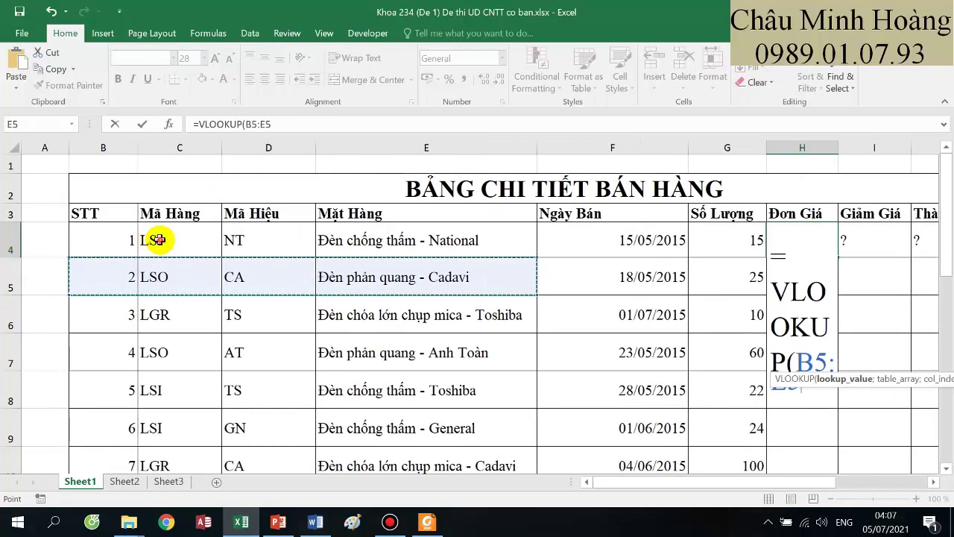
pyautogui.click(158, 239)
pyautogui.write(';')
pyautogui.scroll(-4, 330, 320)
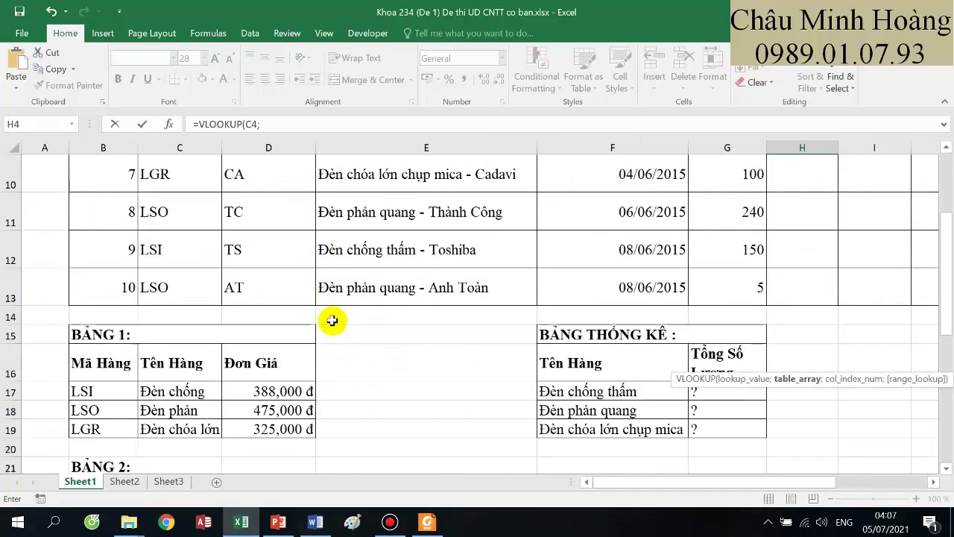
pyautogui.moveTo(118, 277); pyautogui.dragTo(267, 315)
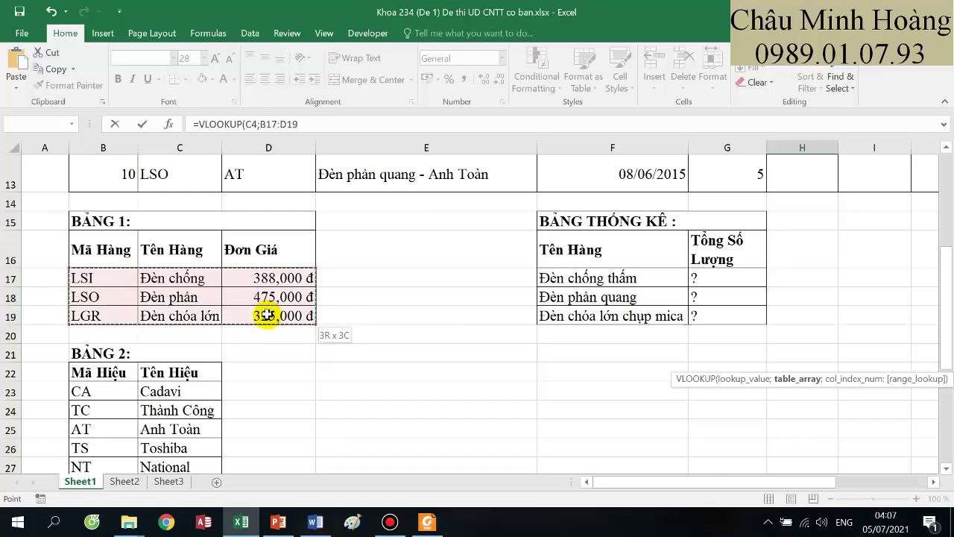
pyautogui.press('F4')
pyautogui.write(';')
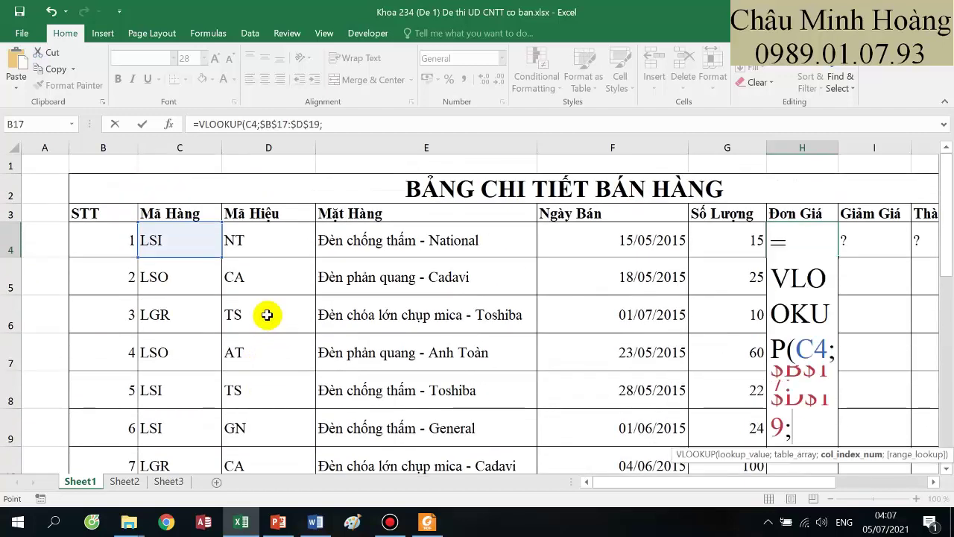
pyautogui.write('3;0)')
pyautogui.press('Return')
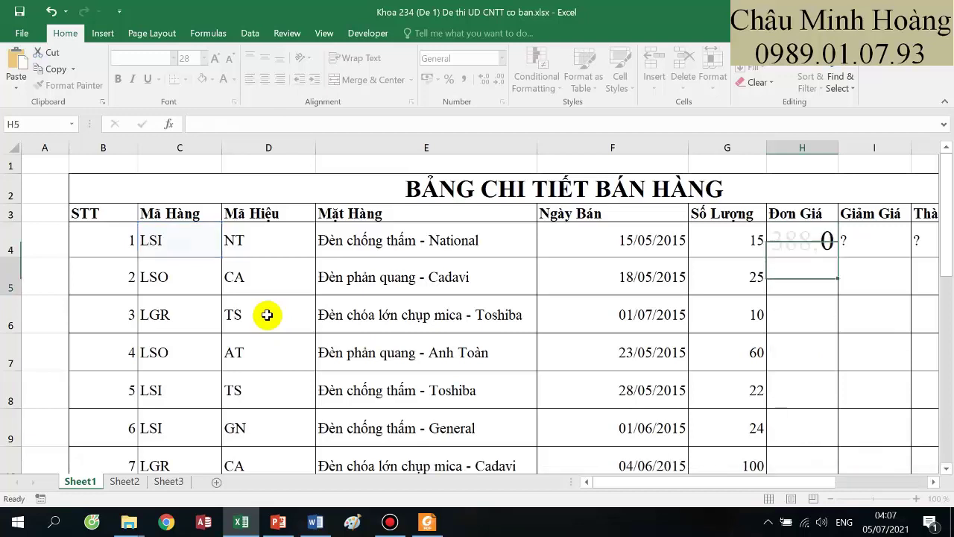
# - Set the font size of cell H4 to 15 and fill its formula down to row 13
pyautogui.moveTo(802, 240); pyautogui.dragTo(601, 240)
pyautogui.write('15')
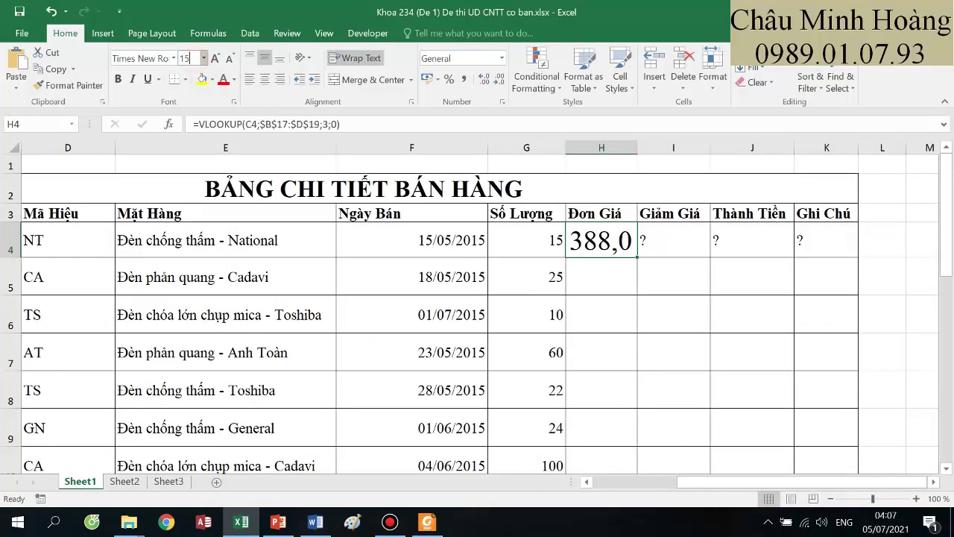
pyautogui.press('Return')
pyautogui.moveTo(637, 238); pyautogui.dragTo(613, 402)
# - Read requirement 3 for the Giảm Giá column in the Yêu cầu list
pyautogui.scroll(-5, 323, 379)
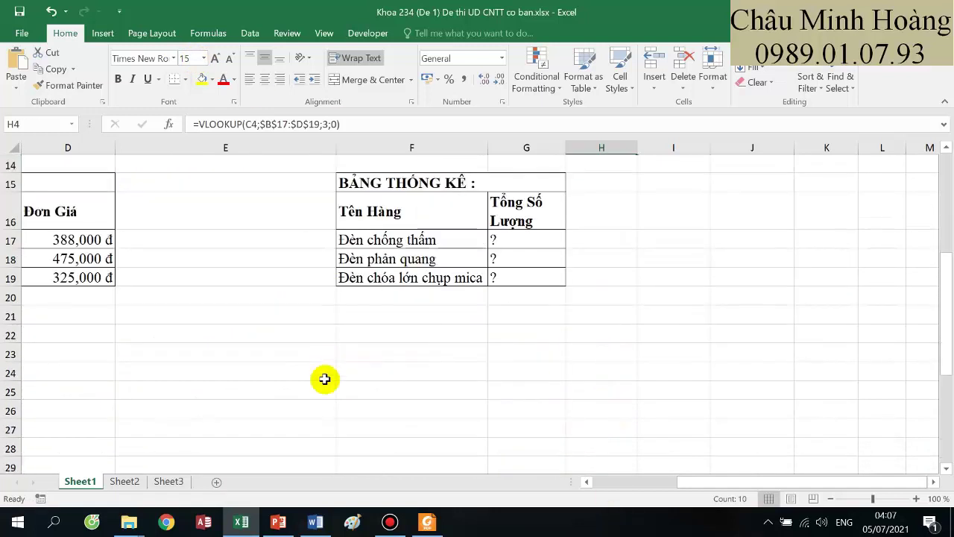
pyautogui.moveTo(340, 376); pyautogui.dragTo(67, 377)
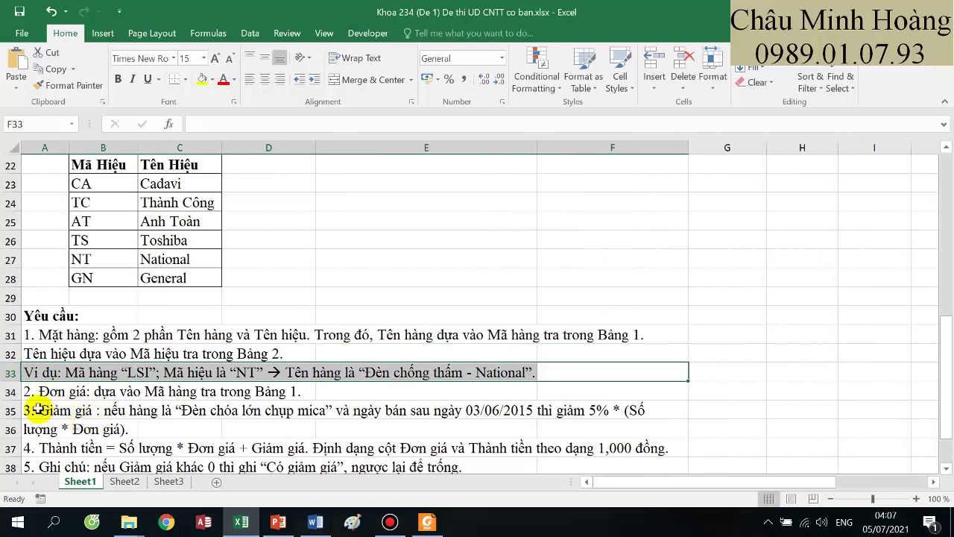
pyautogui.moveTo(34, 410); pyautogui.dragTo(332, 419)
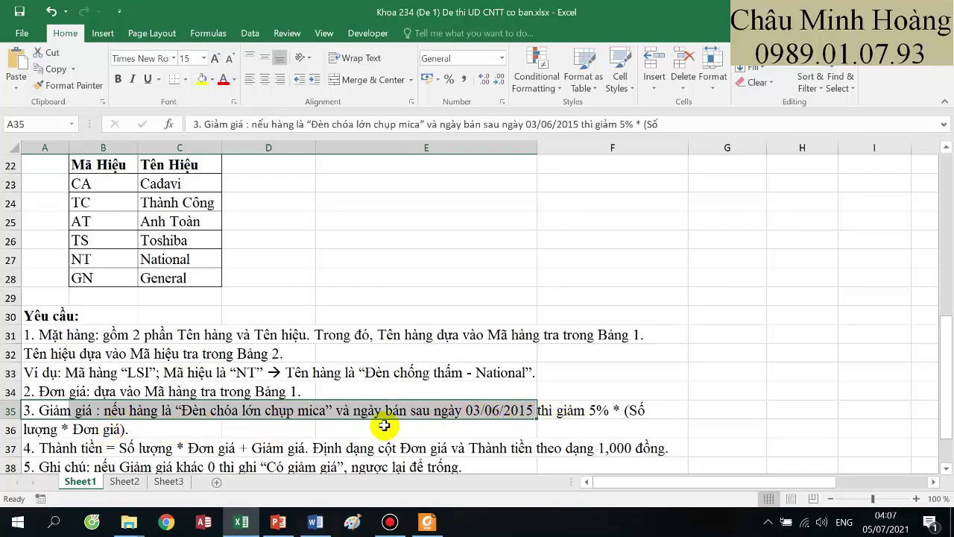
pyautogui.scroll(7, 425, 420)
# - Set the font size of cell I4, the first cell under Giảm Giá, to 28
pyautogui.moveTo(867, 227); pyautogui.dragTo(717, 250)
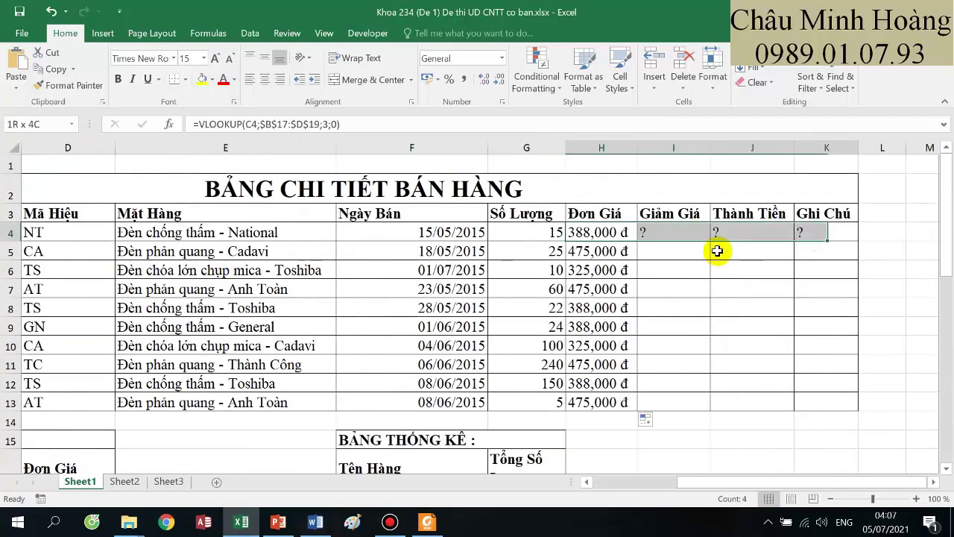
pyautogui.click(647, 232)
pyautogui.click(196, 58)
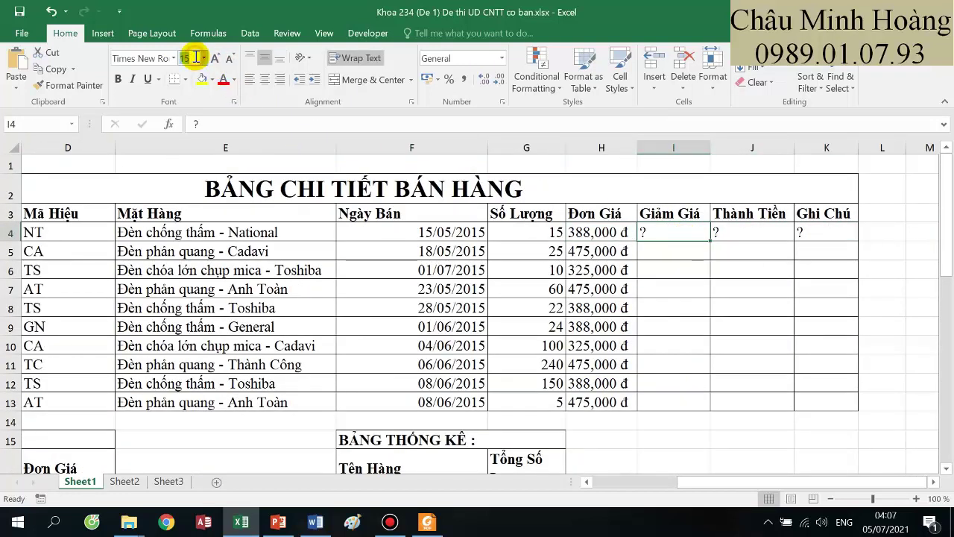
pyautogui.press('Return')
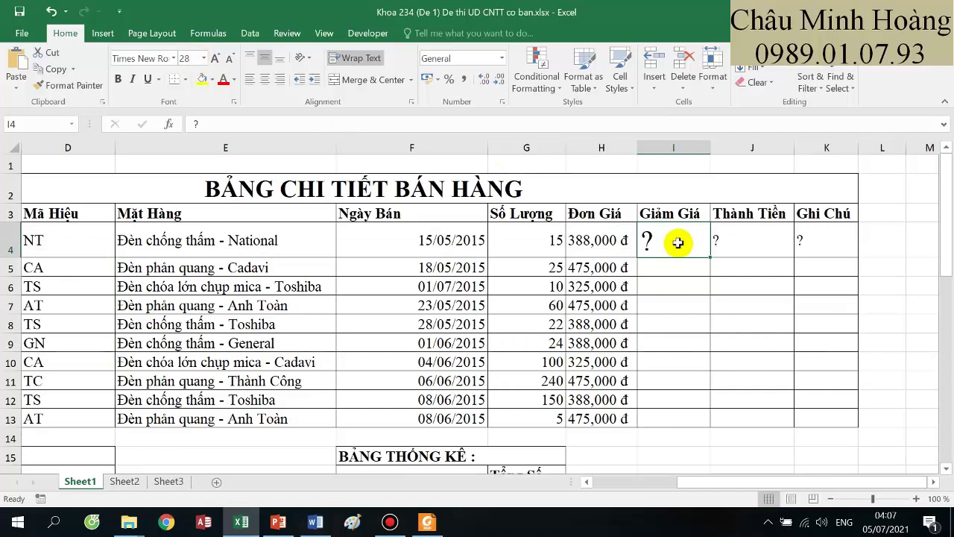
# - Start the I4 formula with an AND test nested in IF and consult the Giảm giá rule for its conditions
pyautogui.write('=if(')
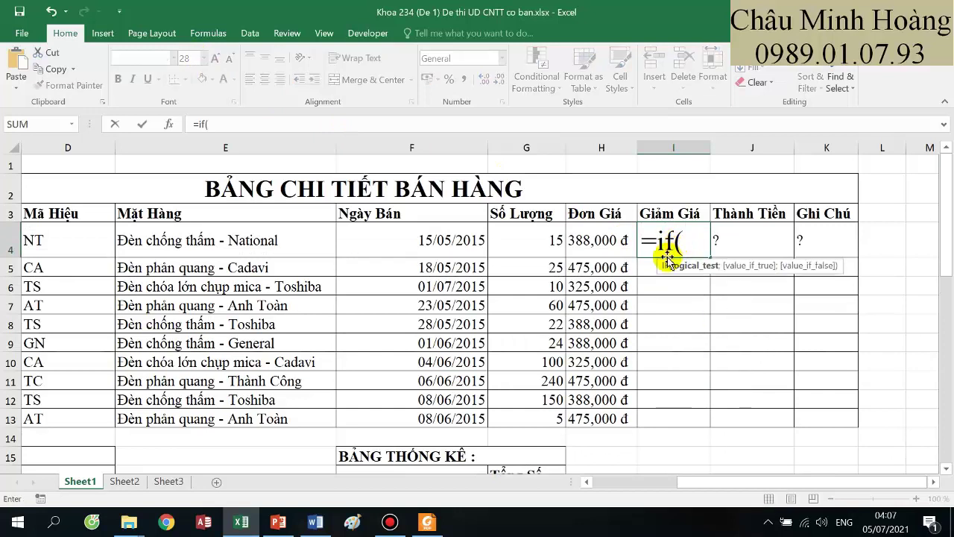
pyautogui.write('and(')
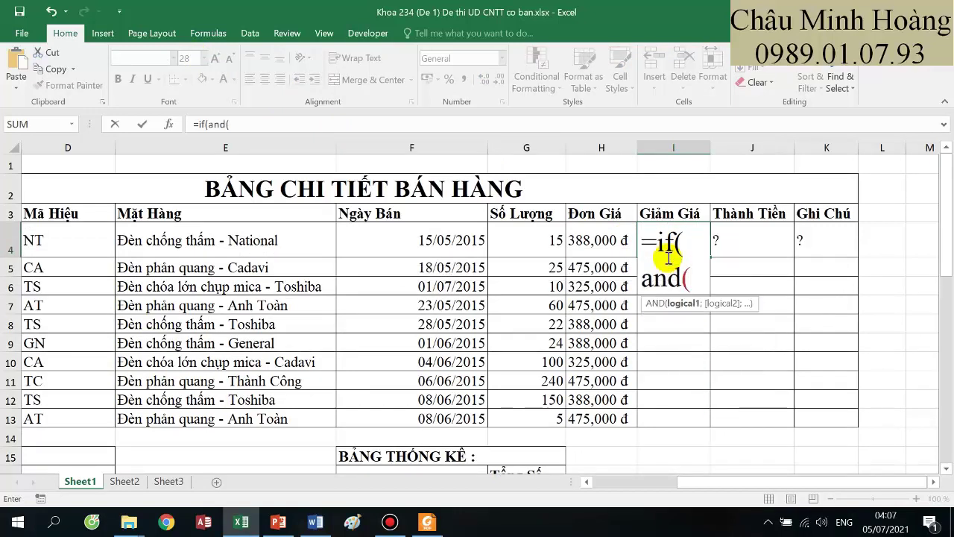
pyautogui.moveTo(764, 481); pyautogui.dragTo(645, 481)
pyautogui.scroll(-8, 351, 405)
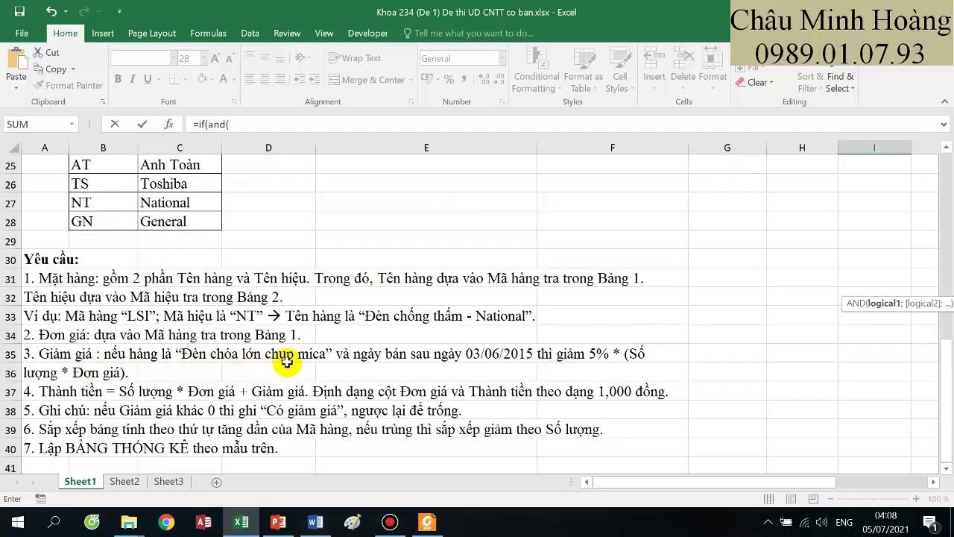
pyautogui.scroll(8, 426, 415)
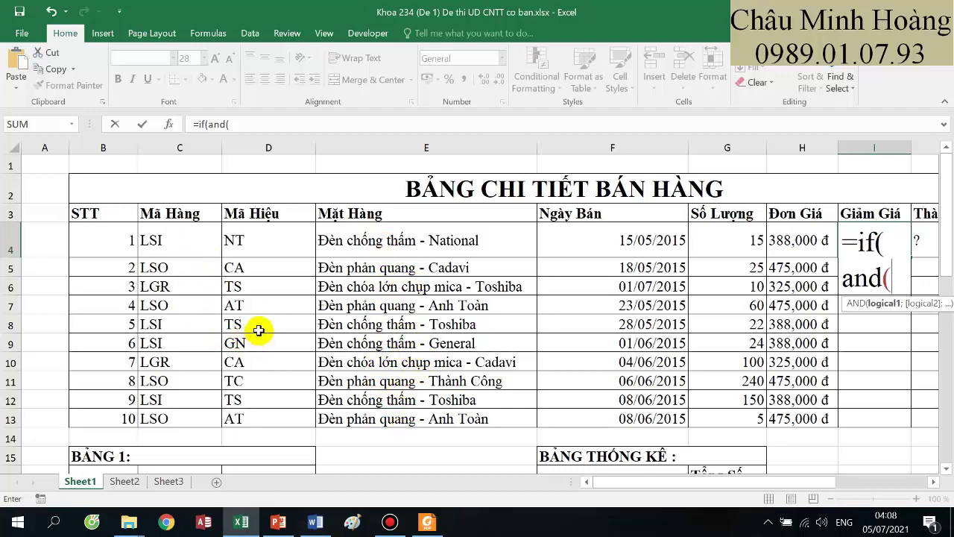
# - Begin the first AND condition in I4 with a VLOOKUP of C4 in the absolute range $B$17:$C$19
pyautogui.write('vl')
pyautogui.press('Tab')
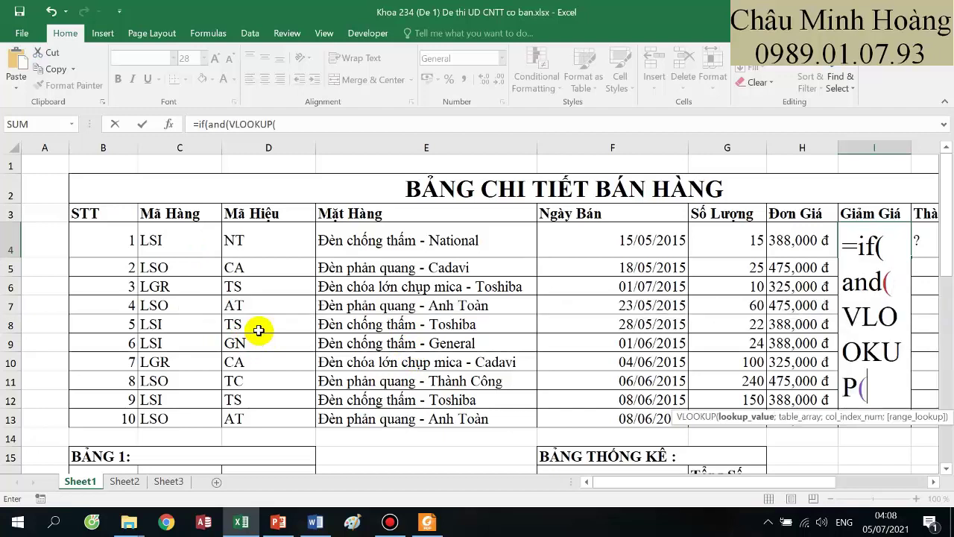
pyautogui.click(172, 243)
pyautogui.write(';')
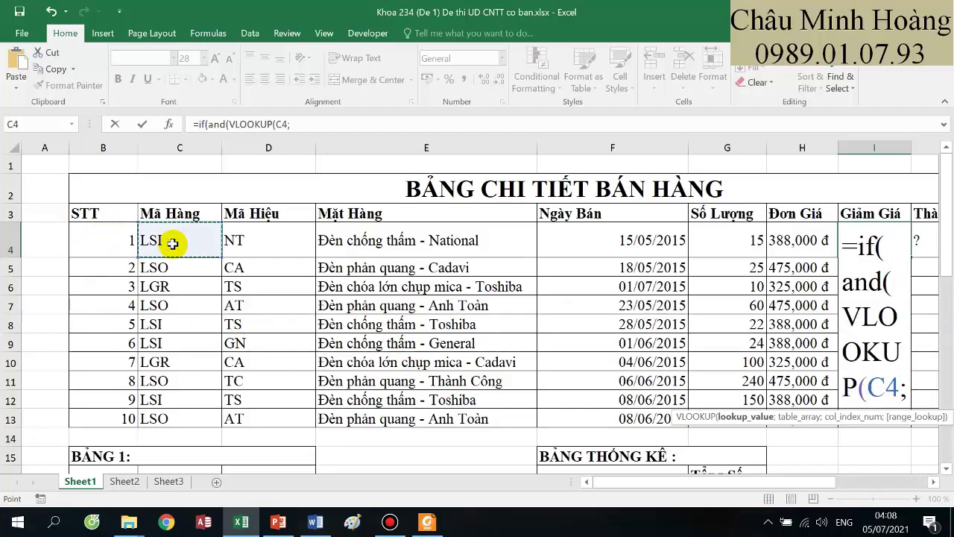
pyautogui.scroll(-3, 171, 287)
pyautogui.scroll(-1, 170, 287)
pyautogui.moveTo(122, 258); pyautogui.dragTo(201, 297)
pyautogui.press('F4')
pyautogui.scroll(4, 201, 297)
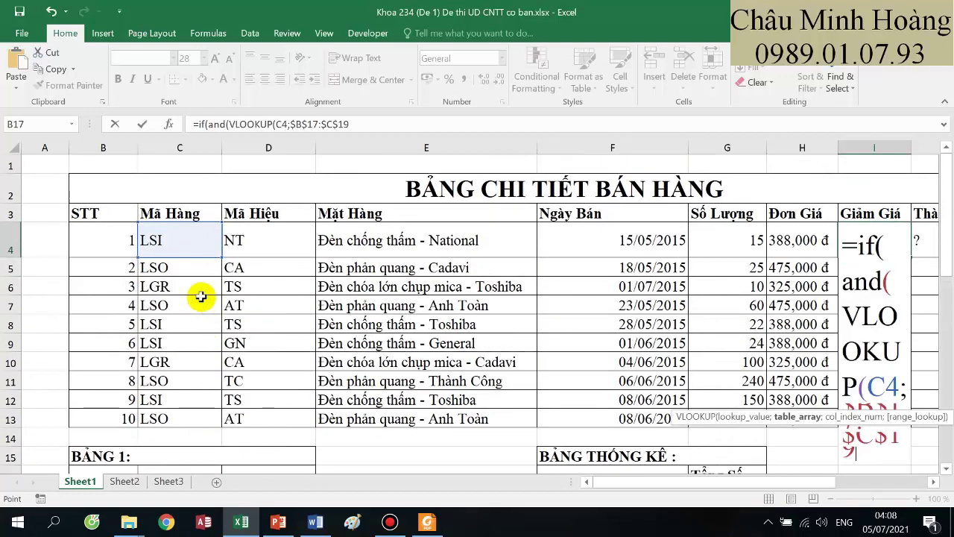
# - Finish the VLOOKUP in I4 with column 2 and exact match 0, comparing it with "Đèn chóa lớn chụp mica"
pyautogui.write(';2;0)="Đ')
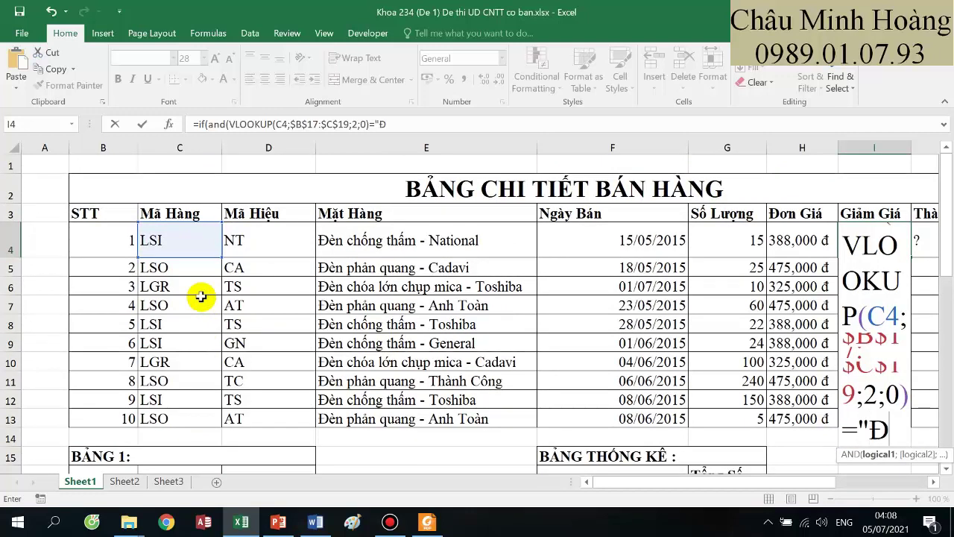
pyautogui.write('èn cho')
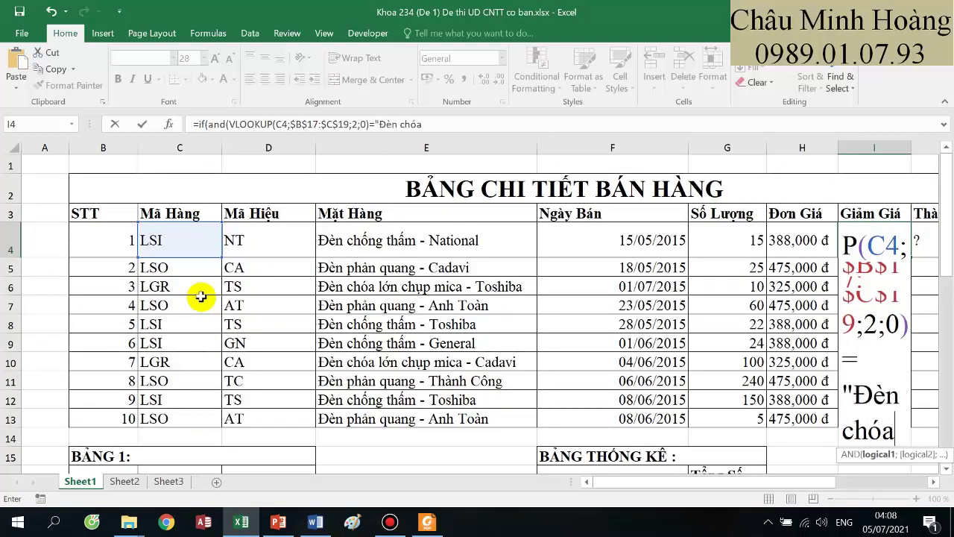
pyautogui.write('a lớn')
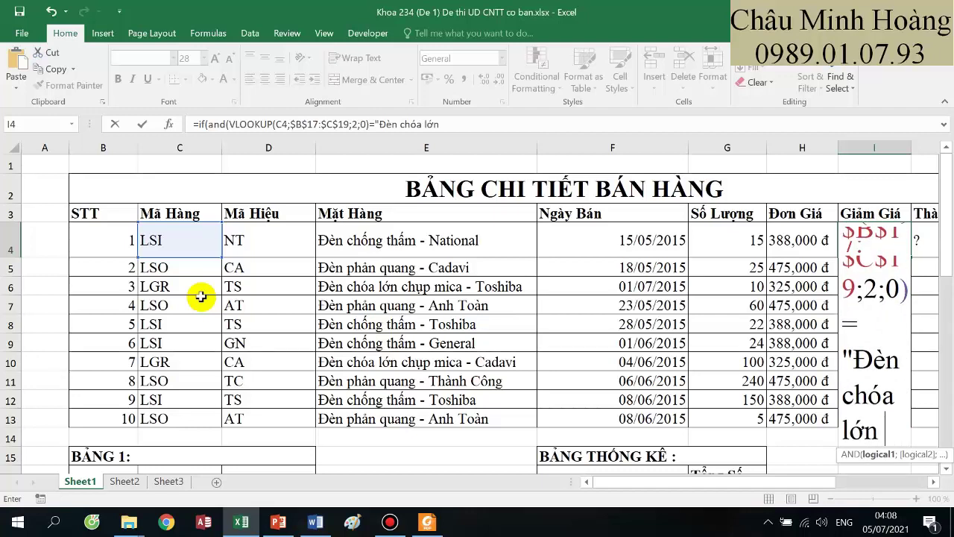
pyautogui.write(' chu')
pyautogui.write('p')
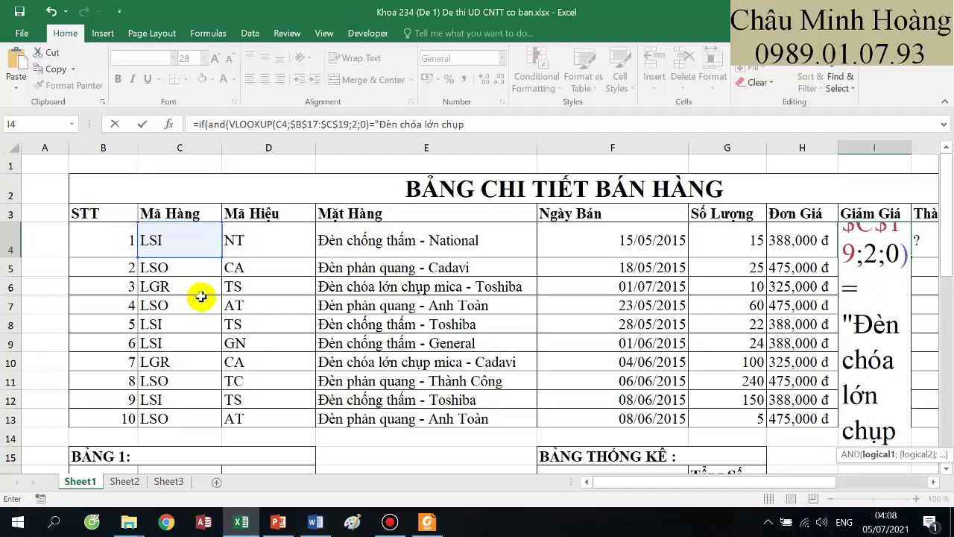
pyautogui.write(' mica"')
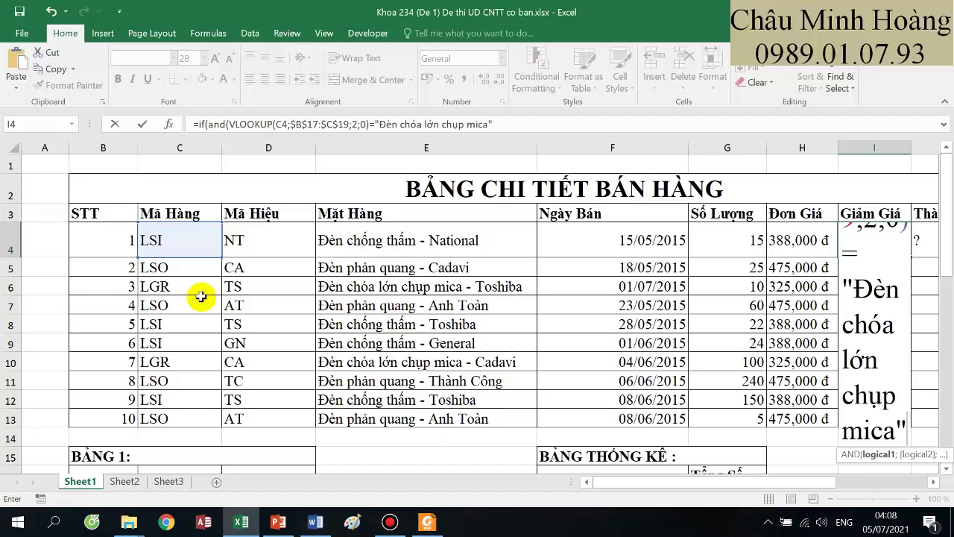
pyautogui.write(';')
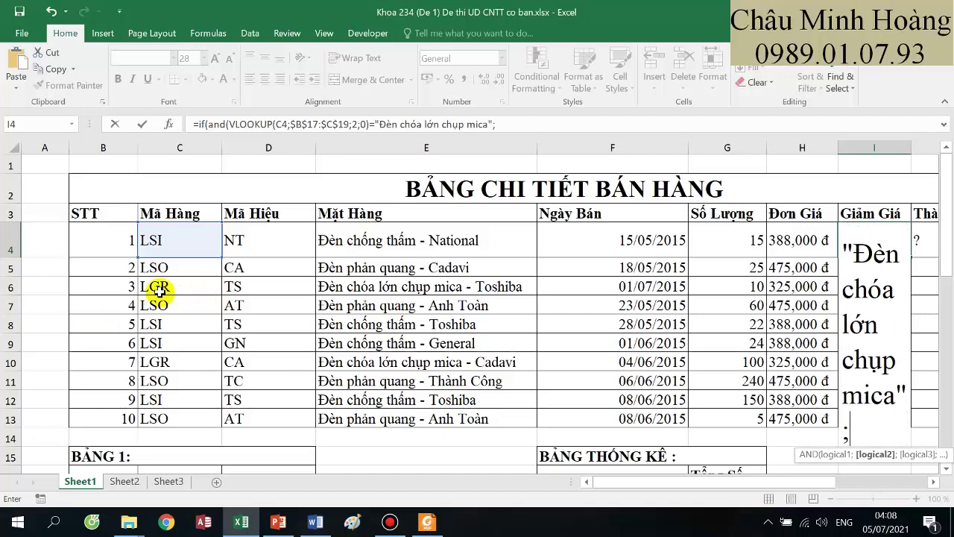
# - Add the second AND condition F4>date(2015;06;15) to the I4 formula and check it against requirement 3
pyautogui.scroll(-4, 194, 296)
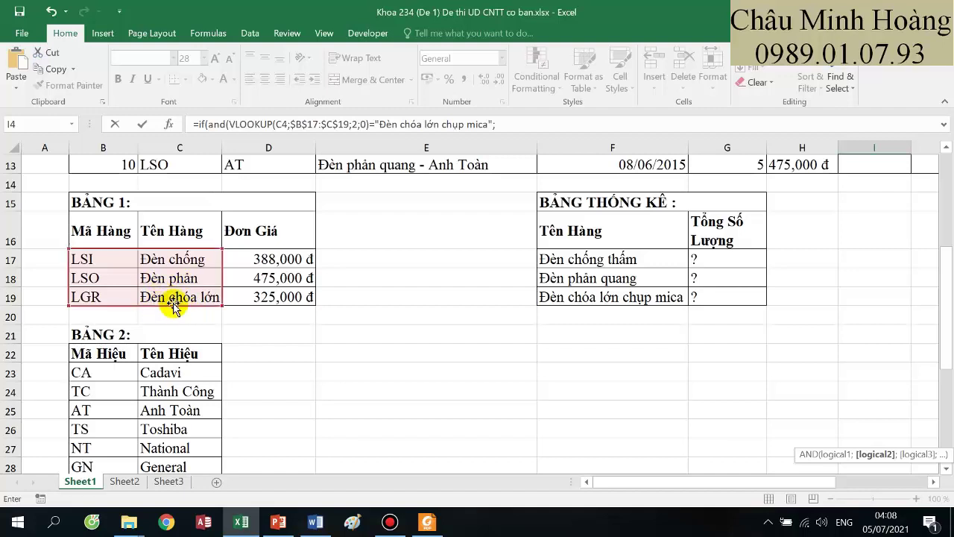
pyautogui.scroll(4, 487, 379)
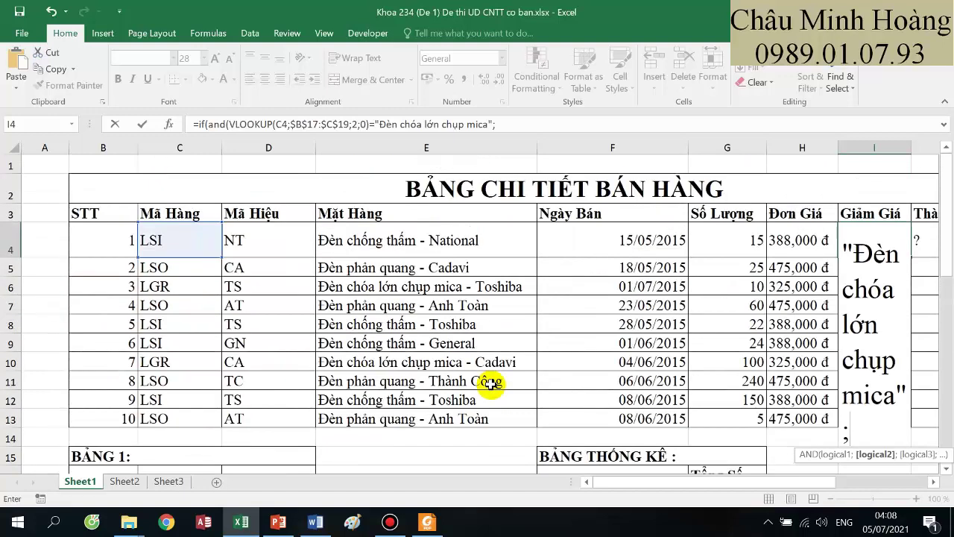
pyautogui.scroll(-9, 488, 381)
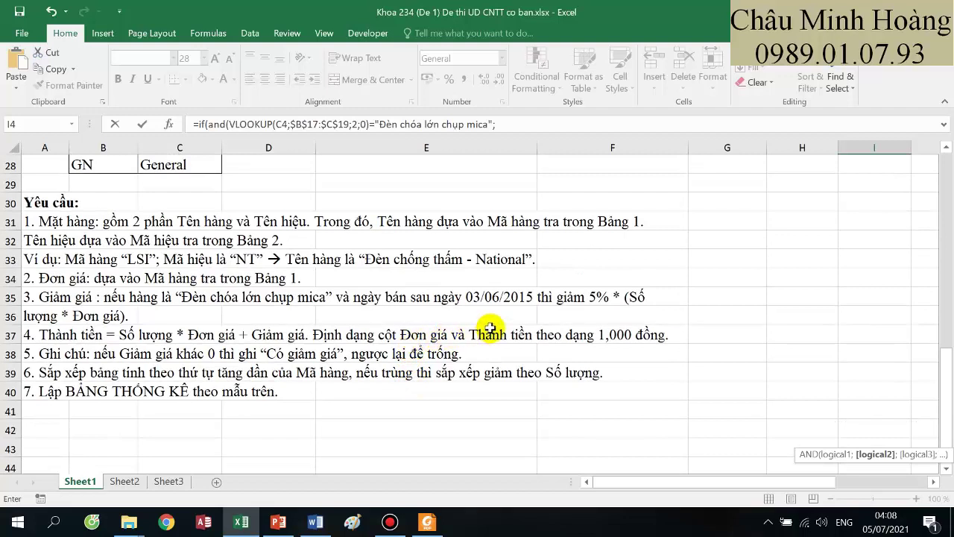
pyautogui.scroll(9, 489, 328)
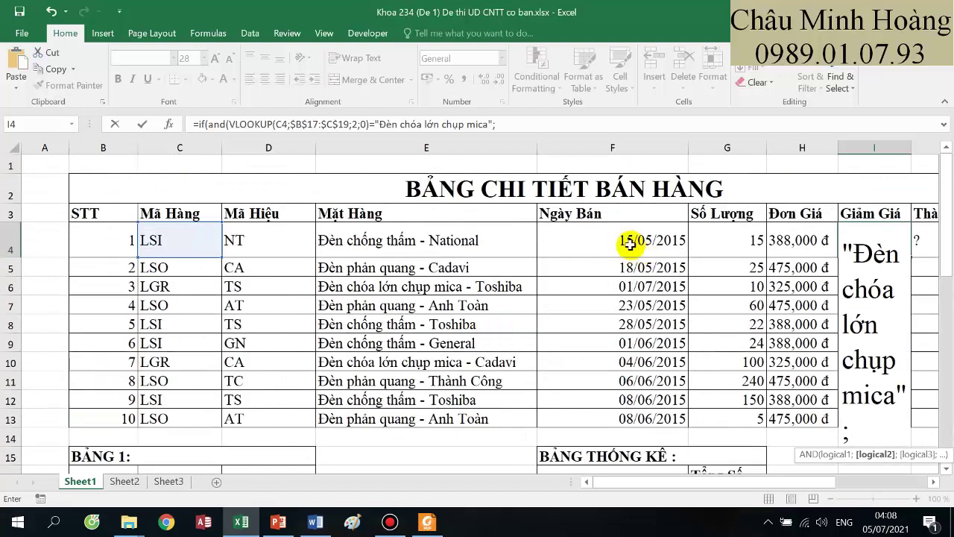
pyautogui.click(625, 240)
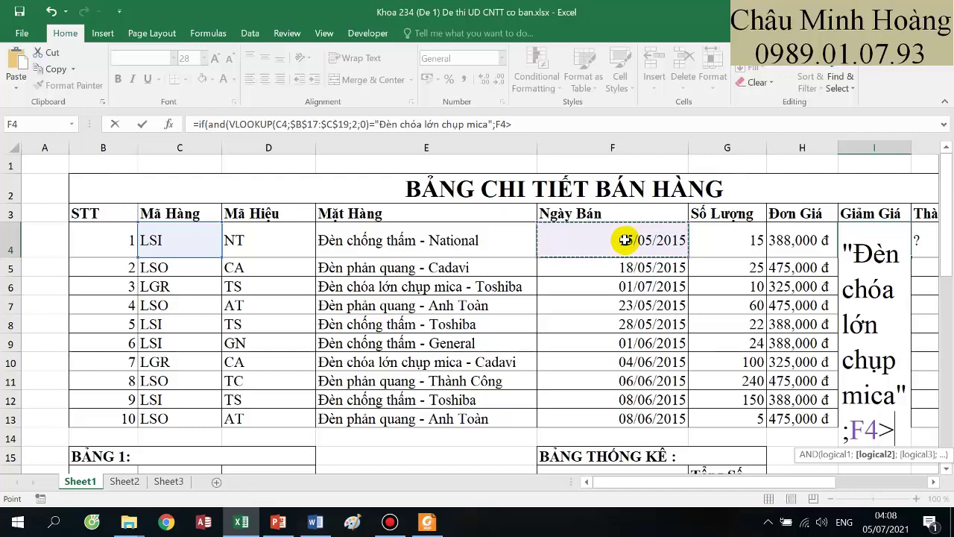
pyautogui.write('>date')
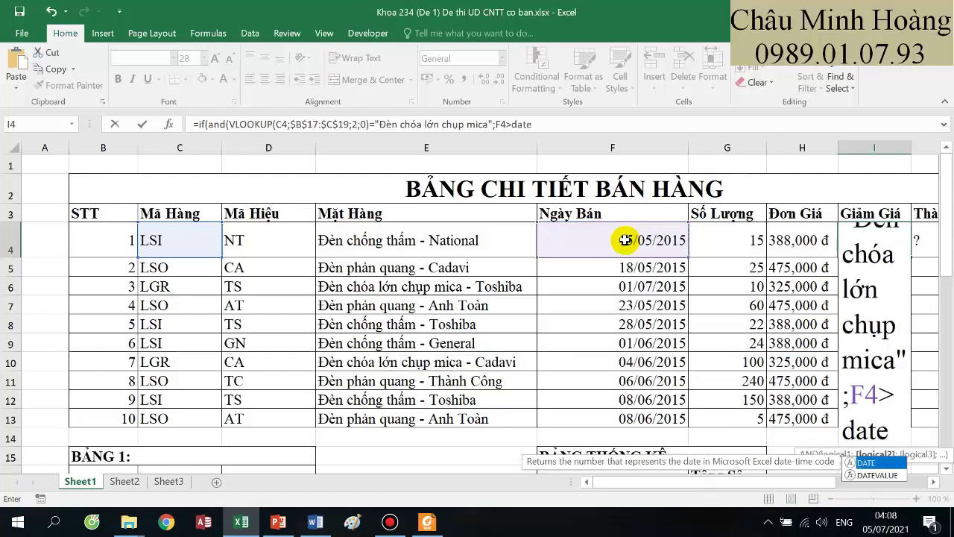
pyautogui.write('(201')
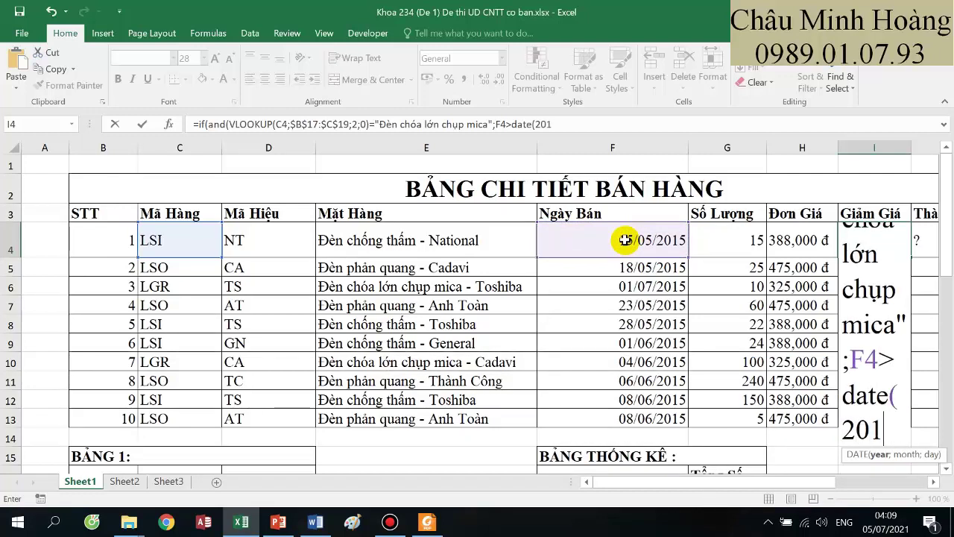
pyautogui.write('5;06;15')
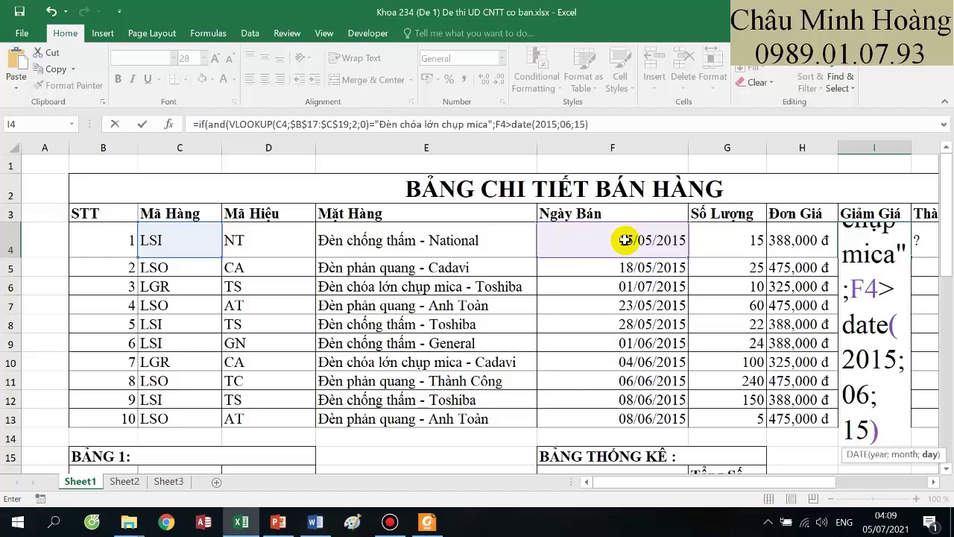
pyautogui.scroll(-7, 625, 240)
pyautogui.scroll(4, 509, 367)
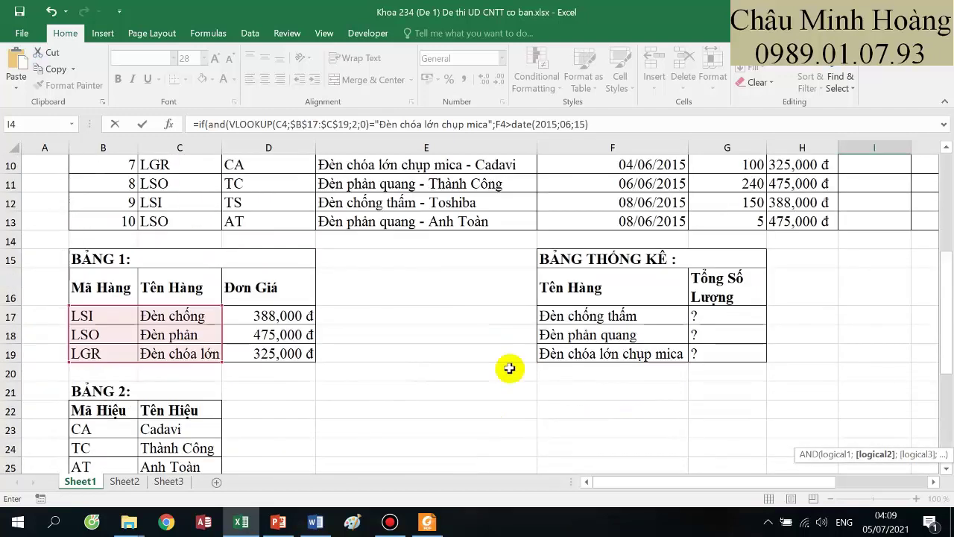
# - Correct the second condition in I4 to F4>date(2015;06;3) and close the AND test
pyautogui.scroll(3, 509, 367)
pyautogui.click(588, 128)
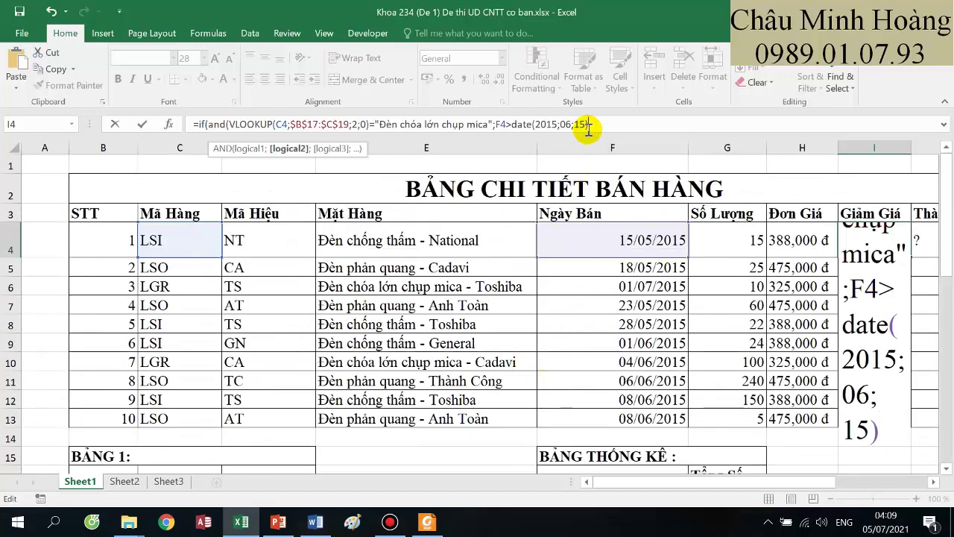
pyautogui.press('BackSpace')
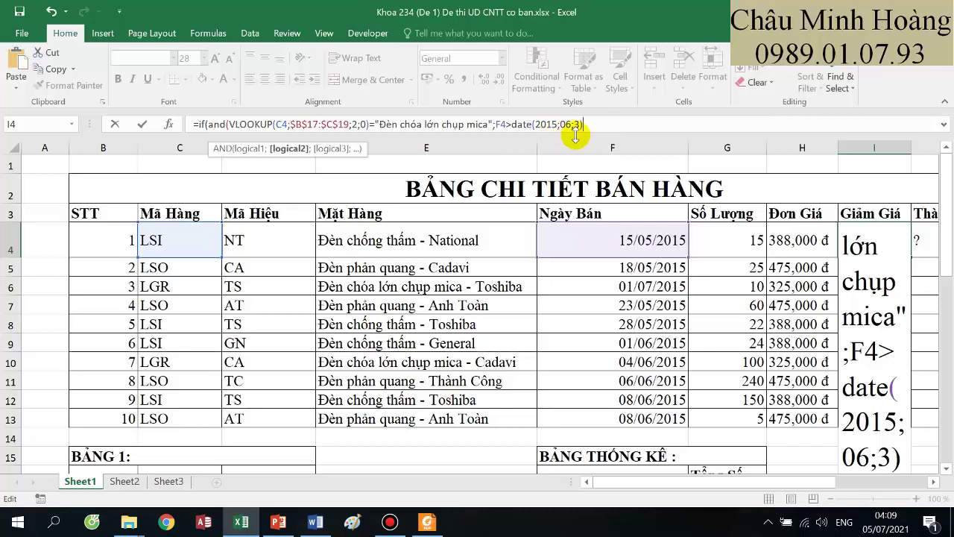
pyautogui.write(')')
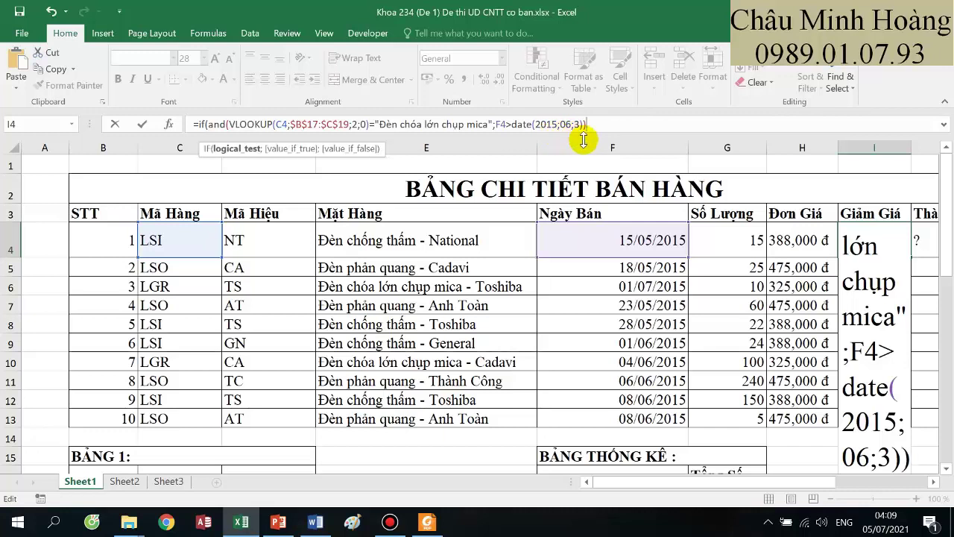
pyautogui.write(';')
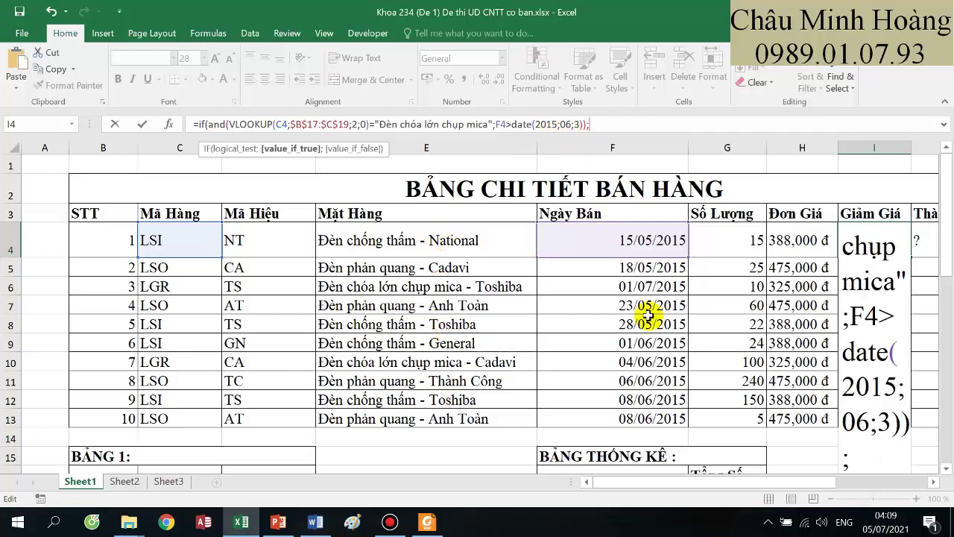
# - Finish the IF in I4 with 5% as the true value and 0 as the false value, and enter the formula
pyautogui.moveTo(945, 290); pyautogui.dragTo(948, 258)
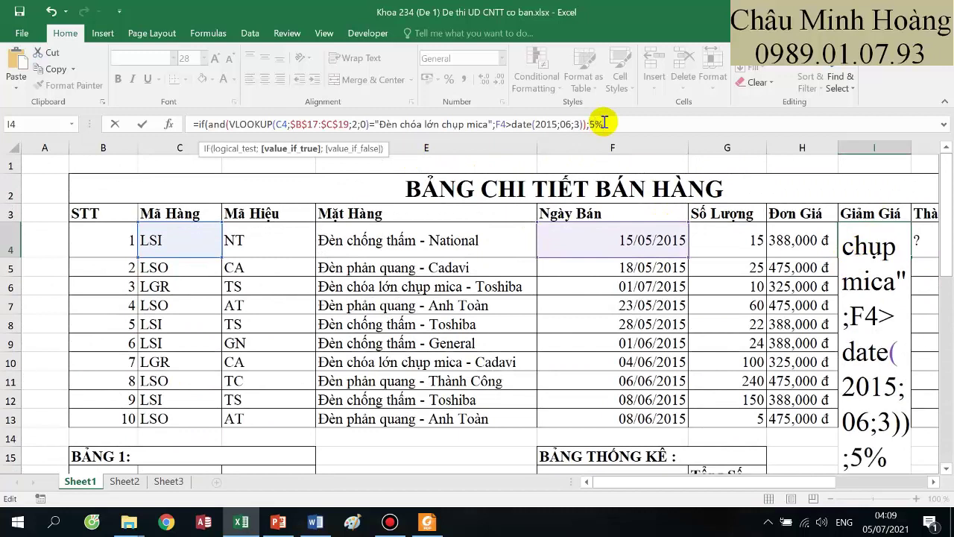
pyautogui.write(';0)')
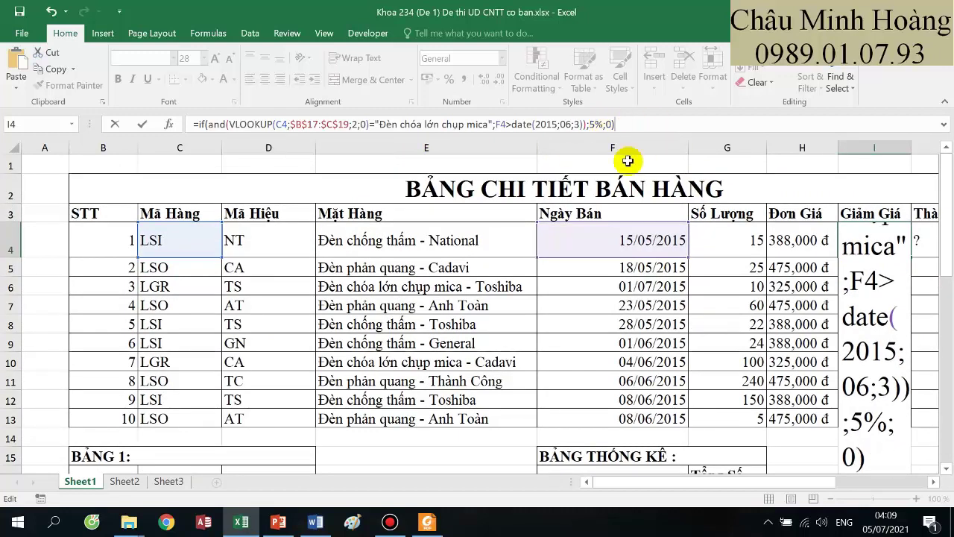
pyautogui.click(933, 481)
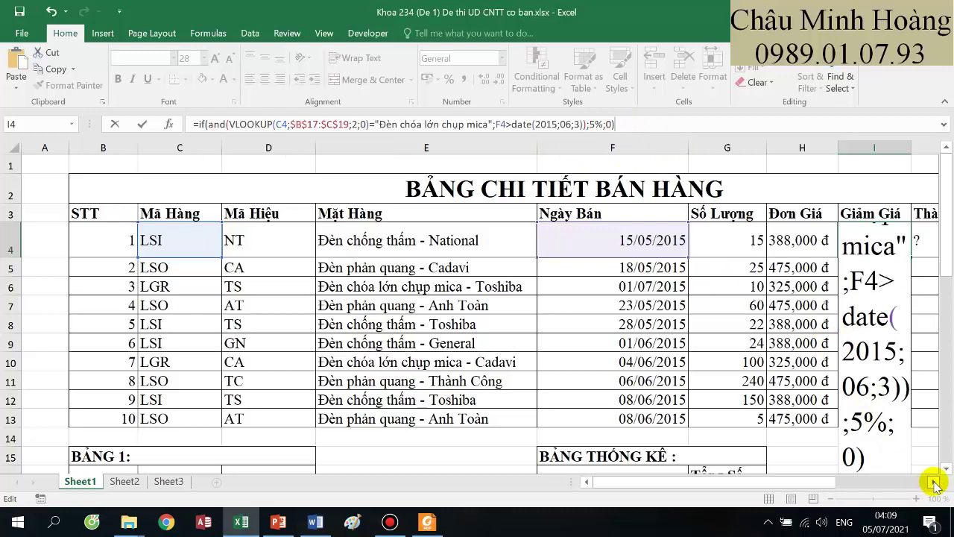
pyautogui.click(934, 481)
pyautogui.click(934, 482)
pyautogui.click(933, 481)
pyautogui.press('Return')
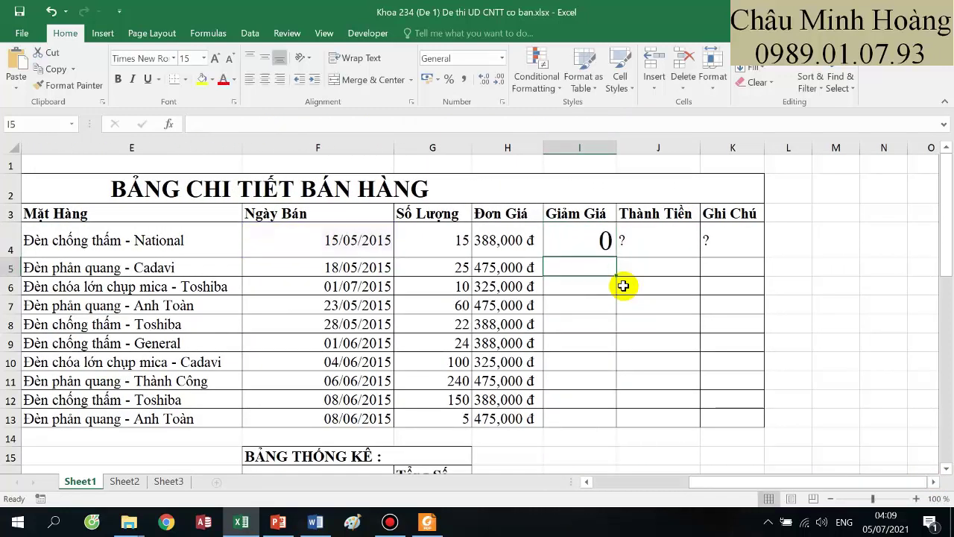
# - Widen the Giảm Giá column to fit the long formula and reopen I4 for editing
pyautogui.click(576, 240)
pyautogui.doubleClick(576, 240)
pyautogui.press('Escape')
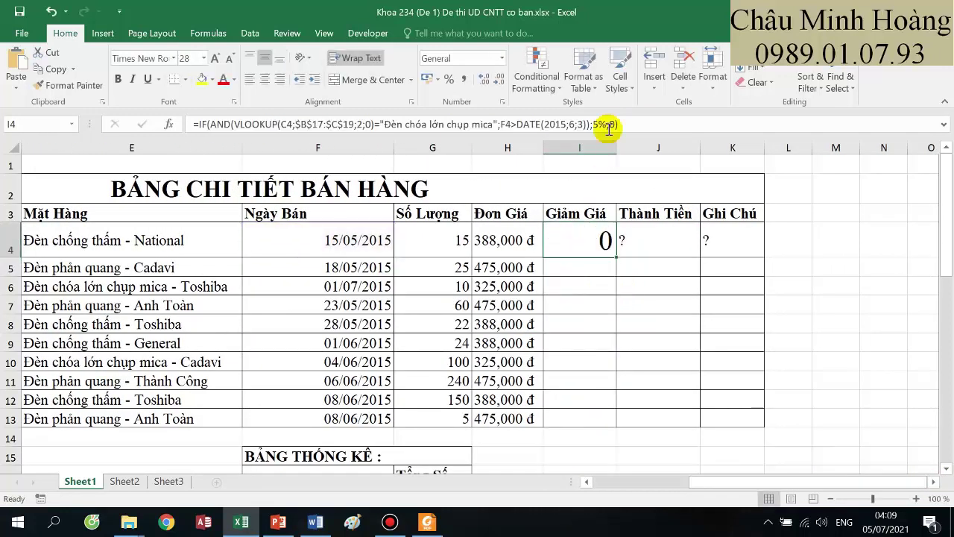
pyautogui.moveTo(616, 148); pyautogui.dragTo(820, 149)
pyautogui.doubleClick(624, 227)
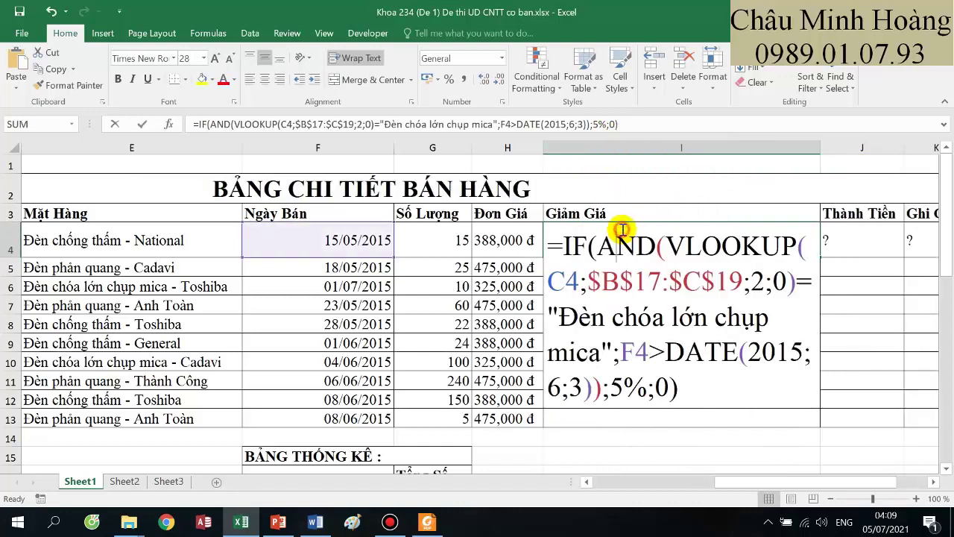
# - Consult the Giảm giá requirement again and append a multiplication by the quantity, *G4*, to the I4 formula
pyautogui.moveTo(666, 249); pyautogui.dragTo(621, 352)
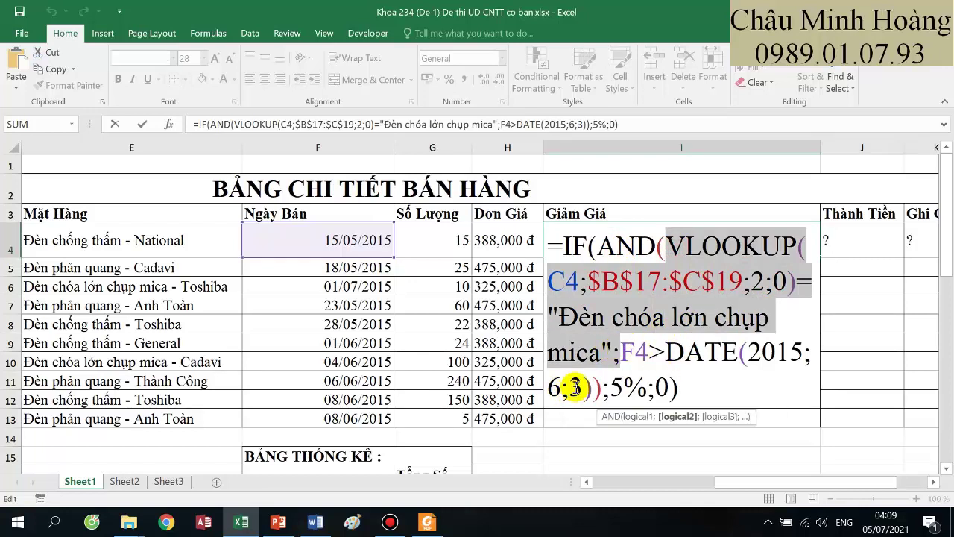
pyautogui.scroll(-9, 626, 328)
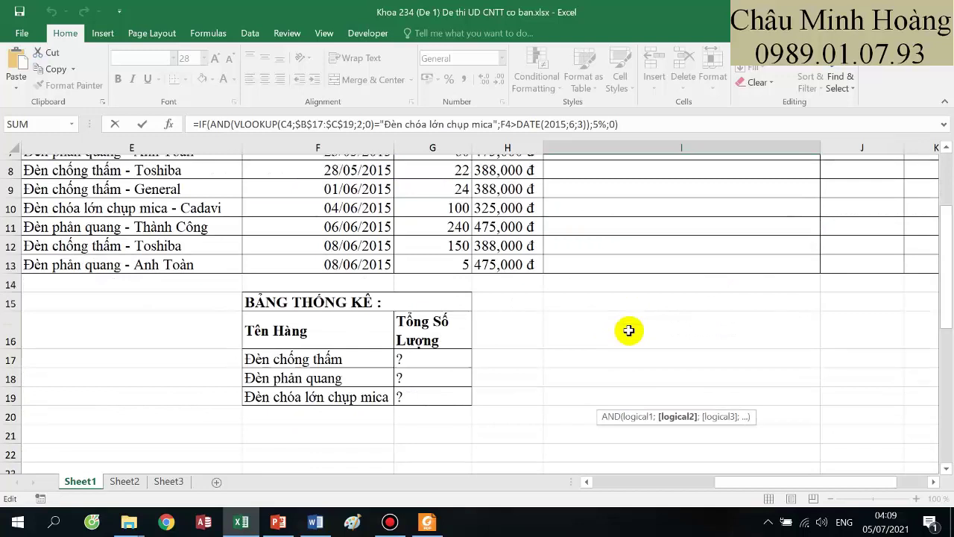
pyautogui.scroll(-2, 506, 346)
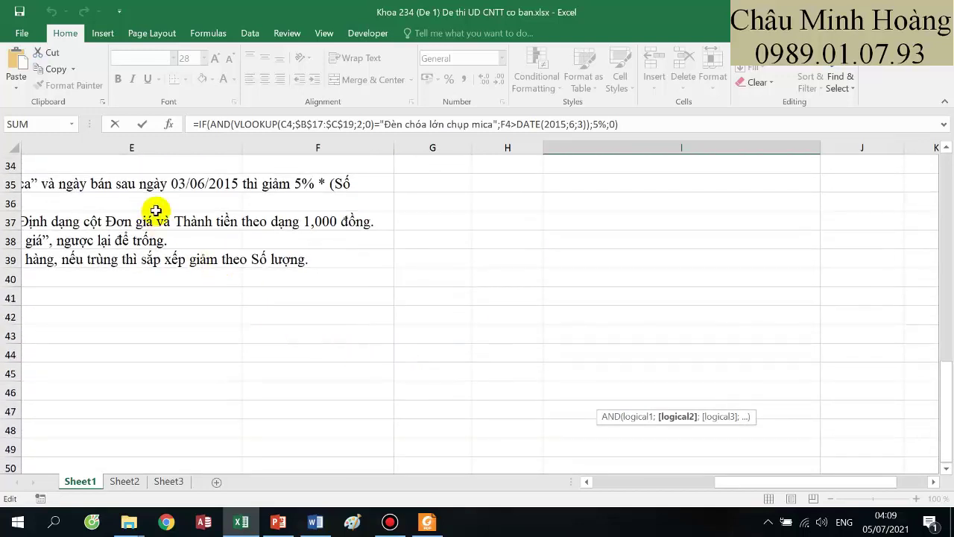
pyautogui.scroll(11, 643, 283)
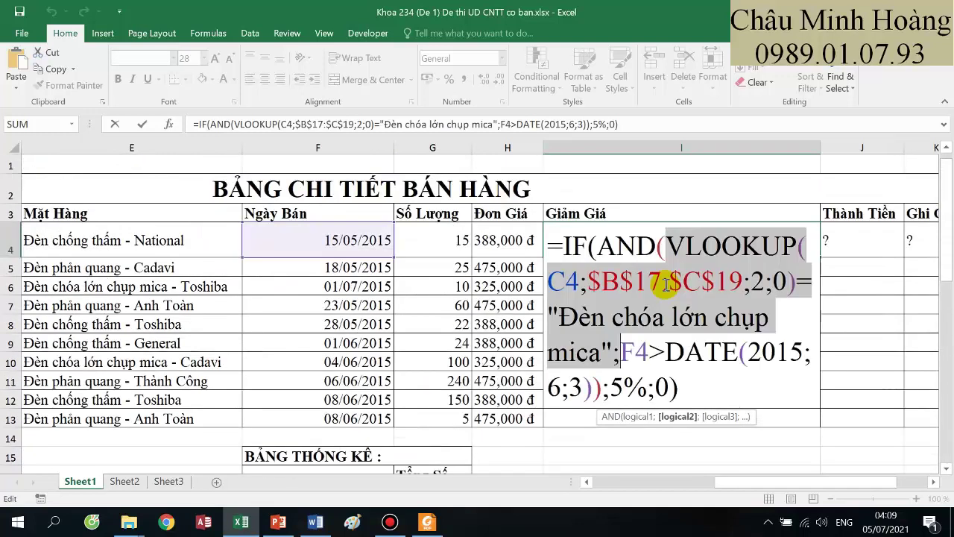
pyautogui.click(686, 382)
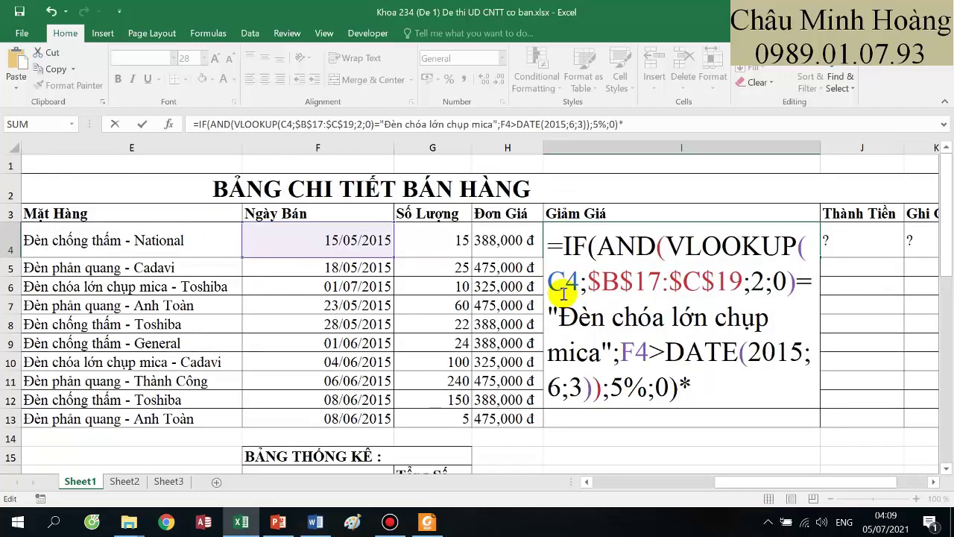
pyautogui.click(436, 248)
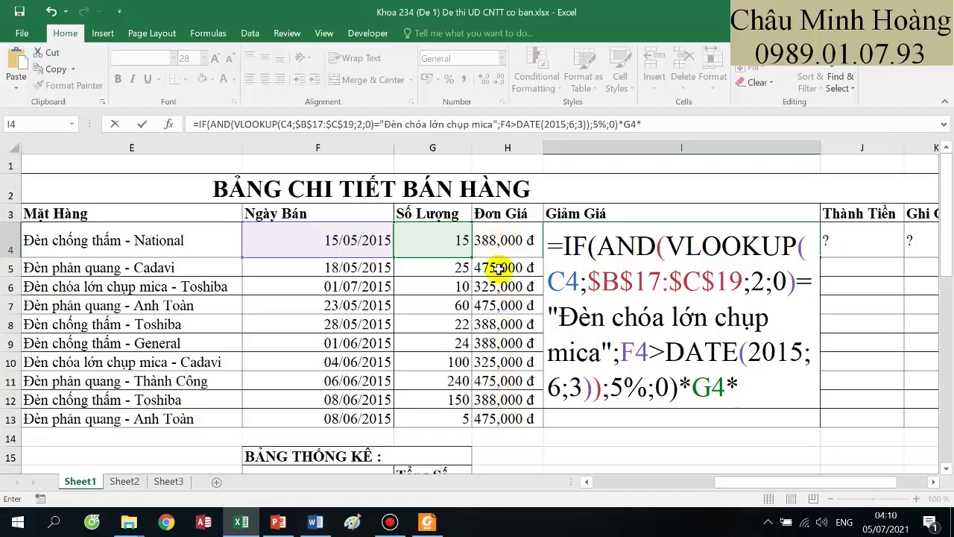
pyautogui.scroll(-3, 498, 244)
pyautogui.scroll(3, 501, 284)
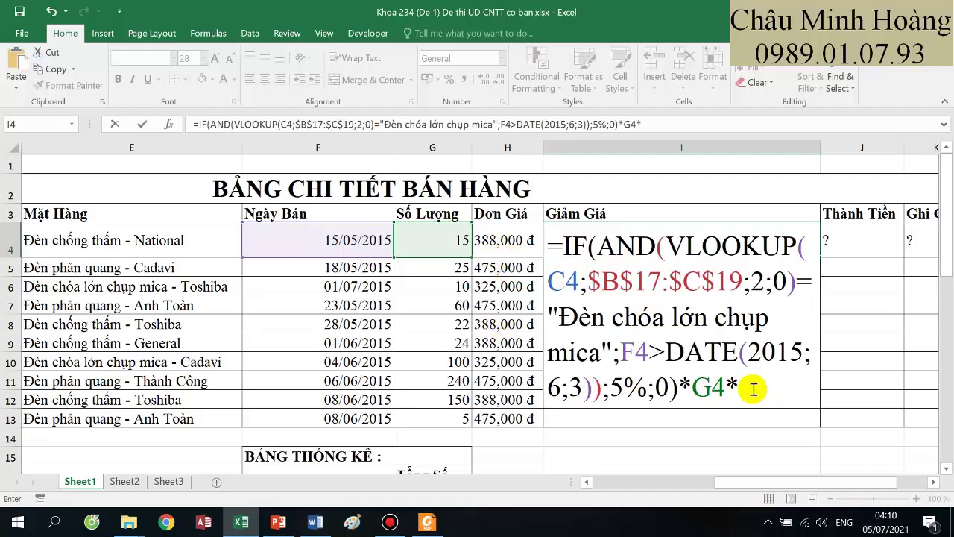
# - Continue the I4 formula with (VALUE(LEFT(H4;3) to extract the first three characters of the unit price
pyautogui.write('va')
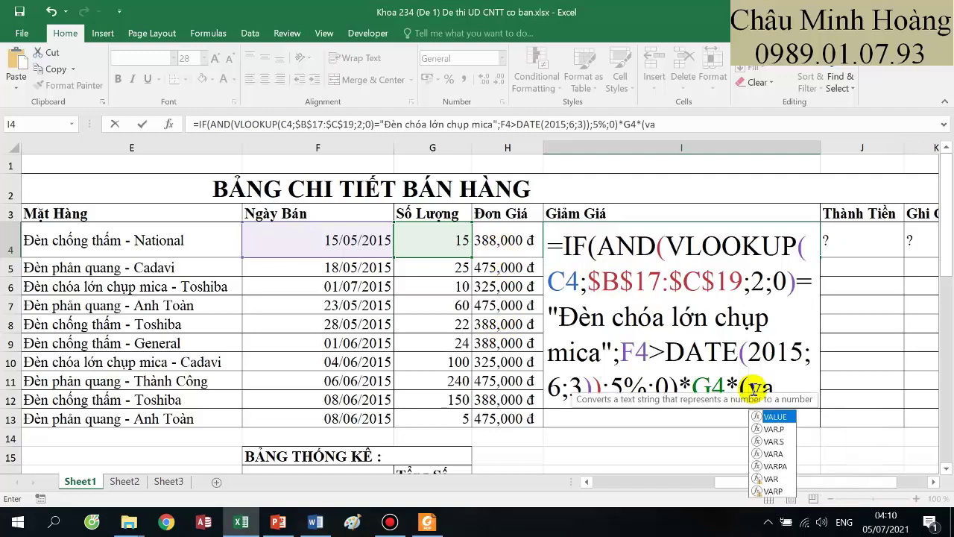
pyautogui.press('Tab')
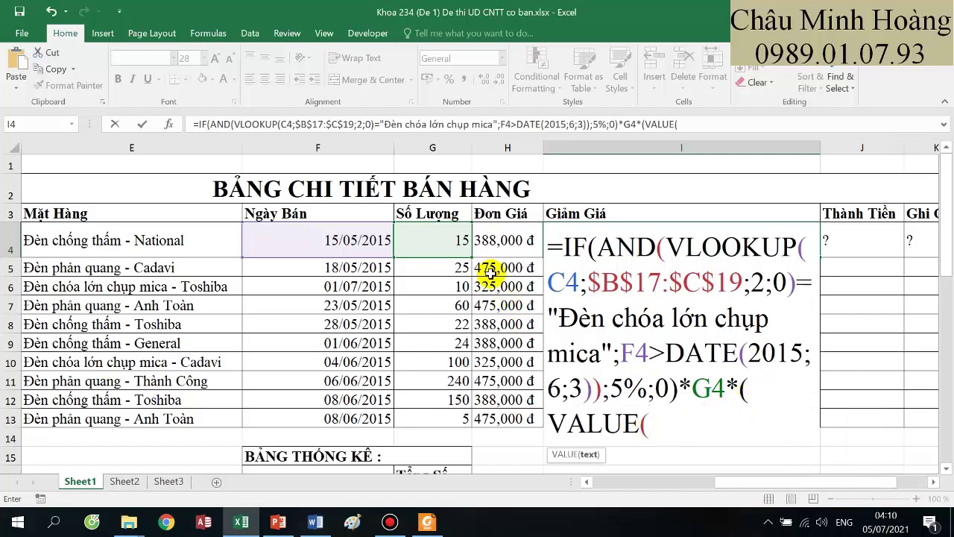
pyautogui.write('lef')
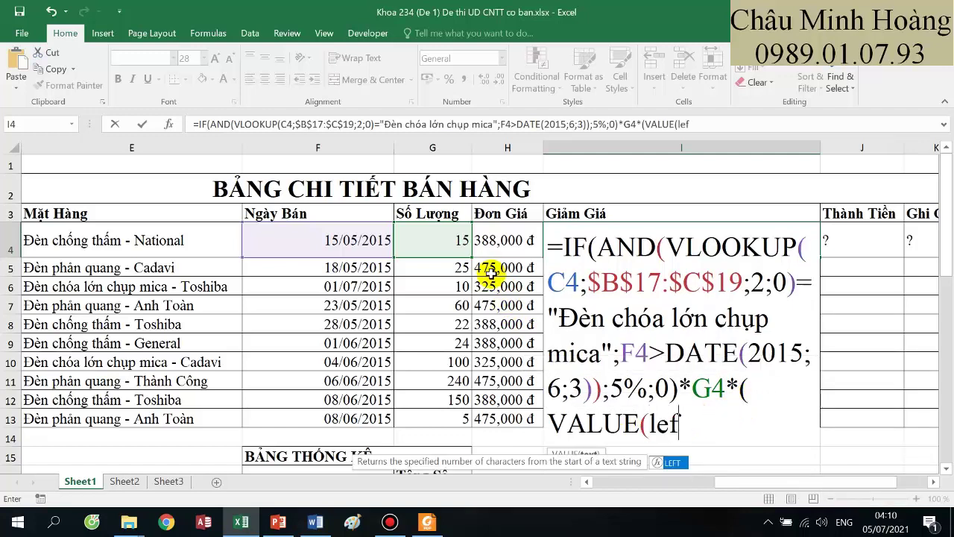
pyautogui.press('Tab')
pyautogui.click(495, 238)
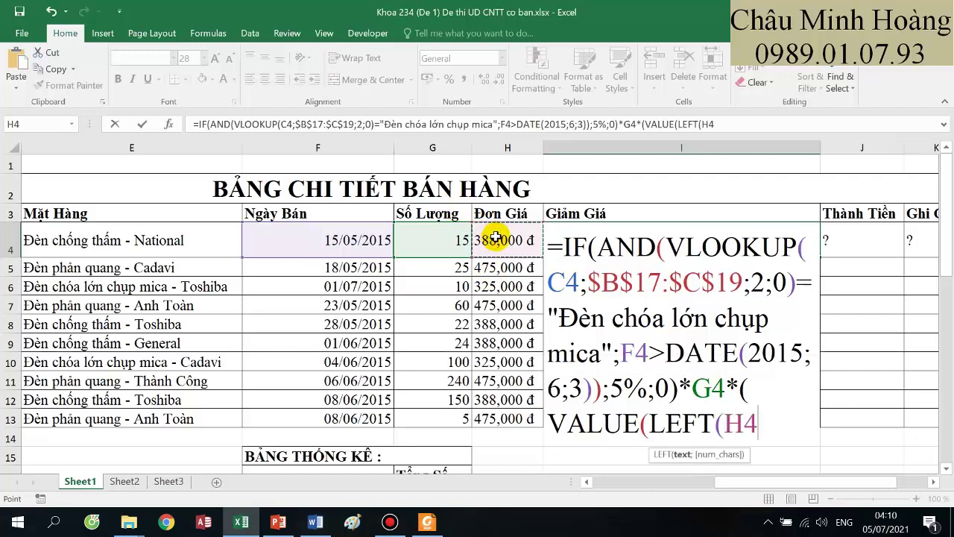
pyautogui.write(';3')
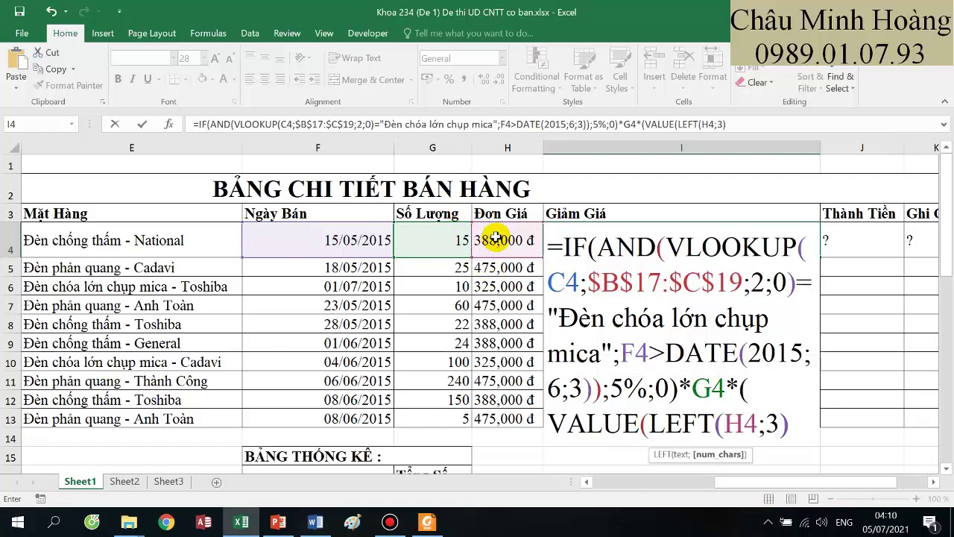
pyautogui.write(')')
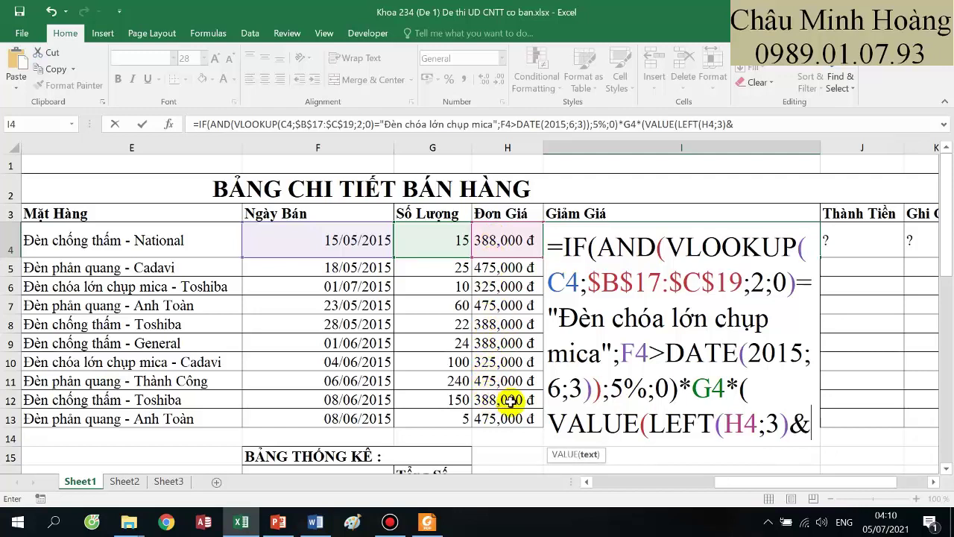
# - Join "." and MID(H4;5;3) to the LEFT part in I4 and close the VALUE function
pyautogui.write('&"')
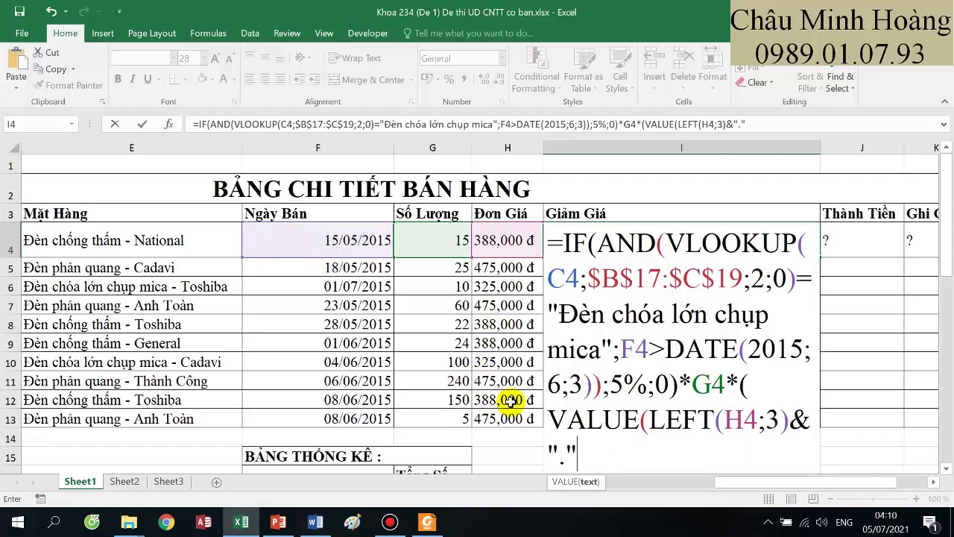
pyautogui.write('."&mid(')
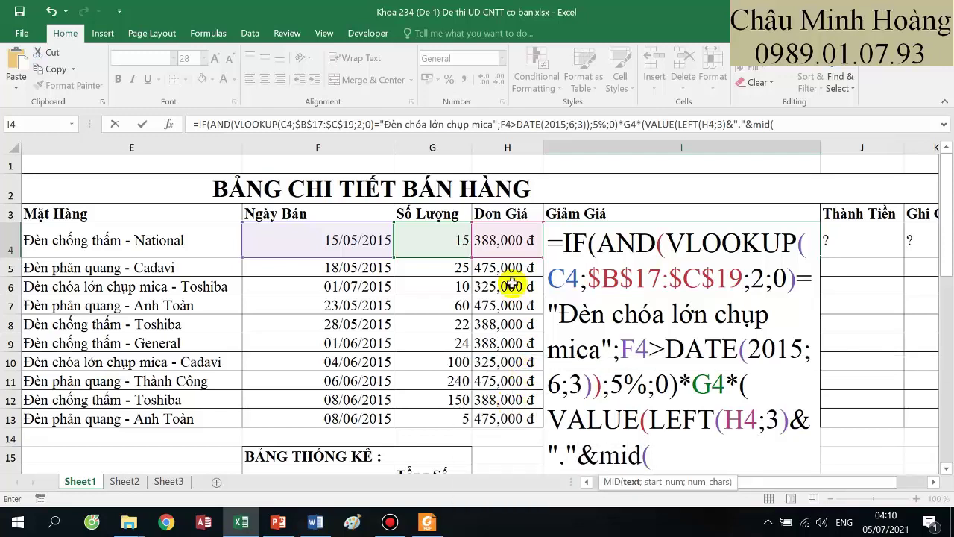
pyautogui.click(515, 244)
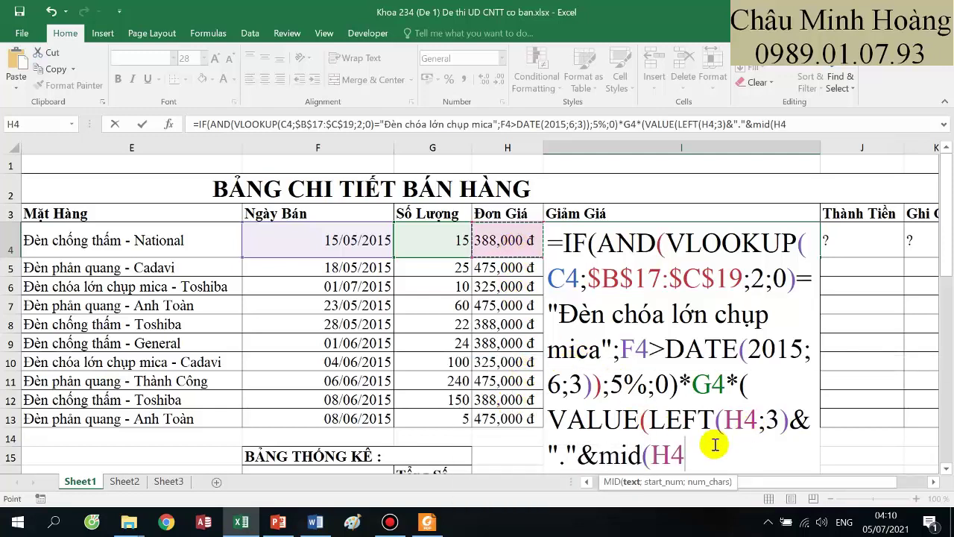
pyautogui.write(';')
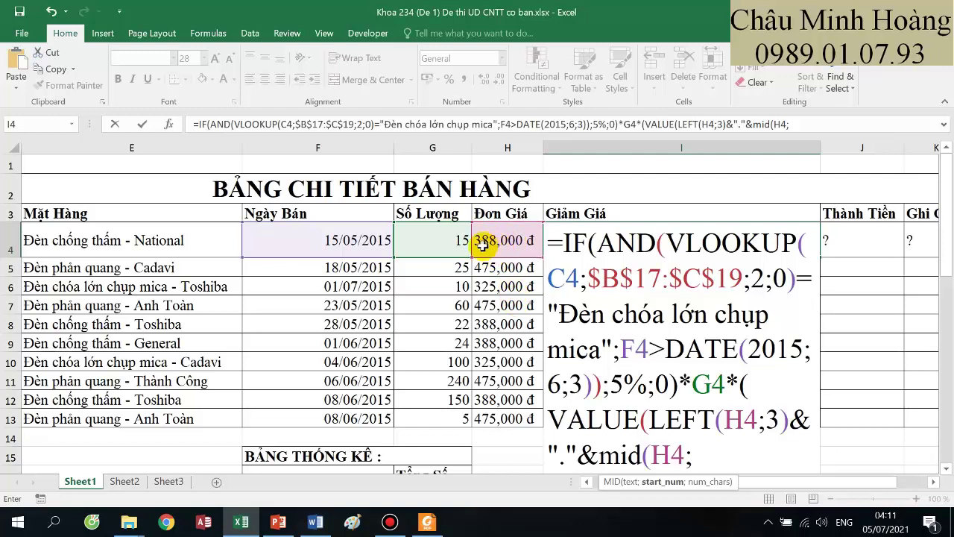
pyautogui.write('5')
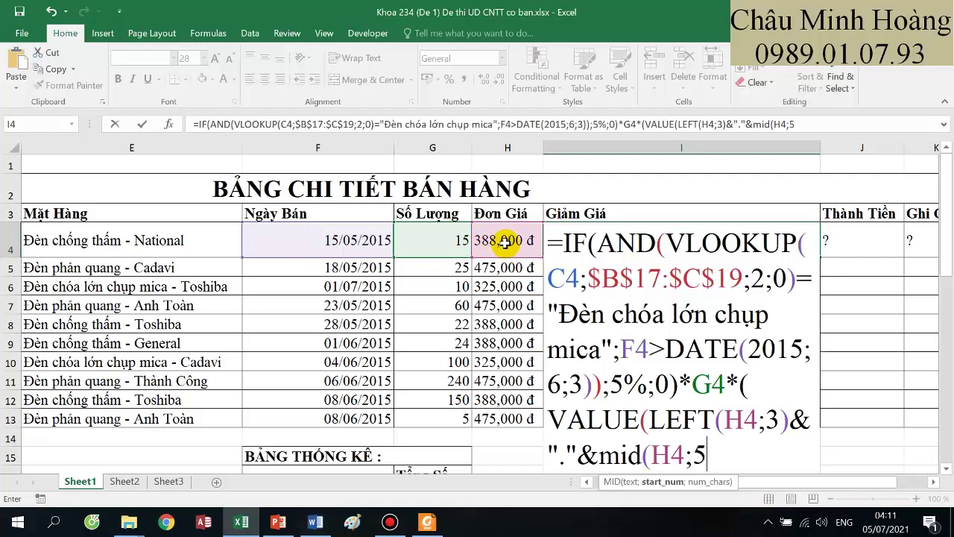
pyautogui.write(';3)')
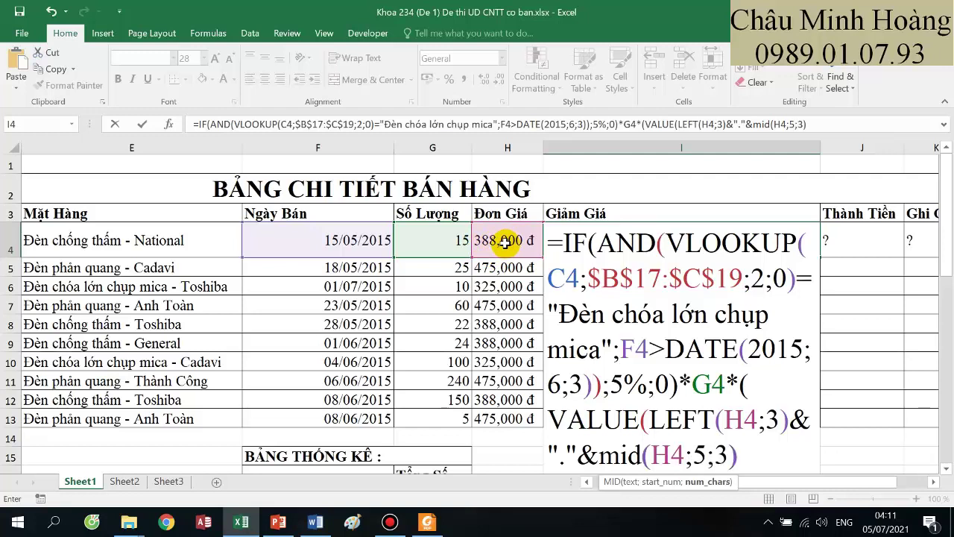
pyautogui.write(')')
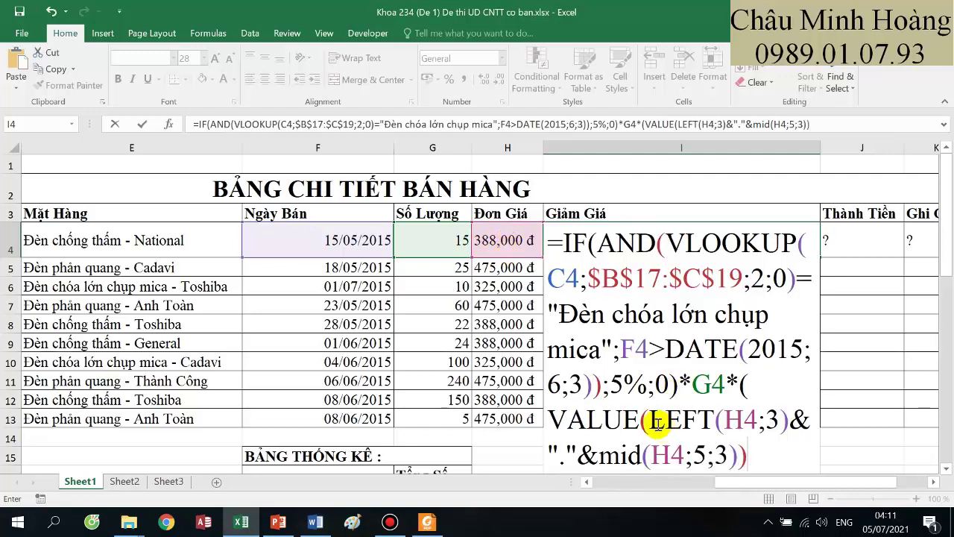
# - Check the VALUE argument's extent, enter the I4 formula with its missing closing bracket added, and reopen the cell for editing
pyautogui.moveTo(647, 420); pyautogui.dragTo(737, 455)
pyautogui.click(744, 454)
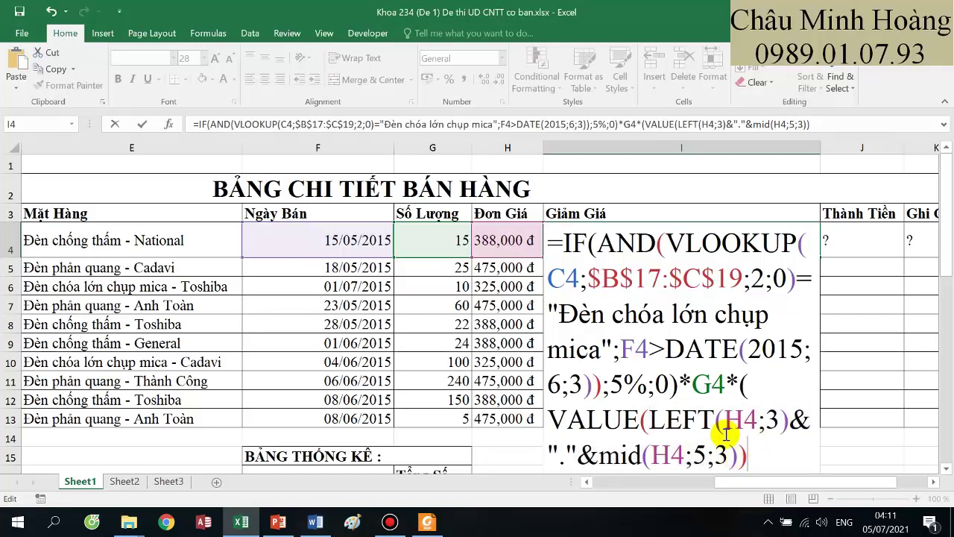
pyautogui.click(647, 419)
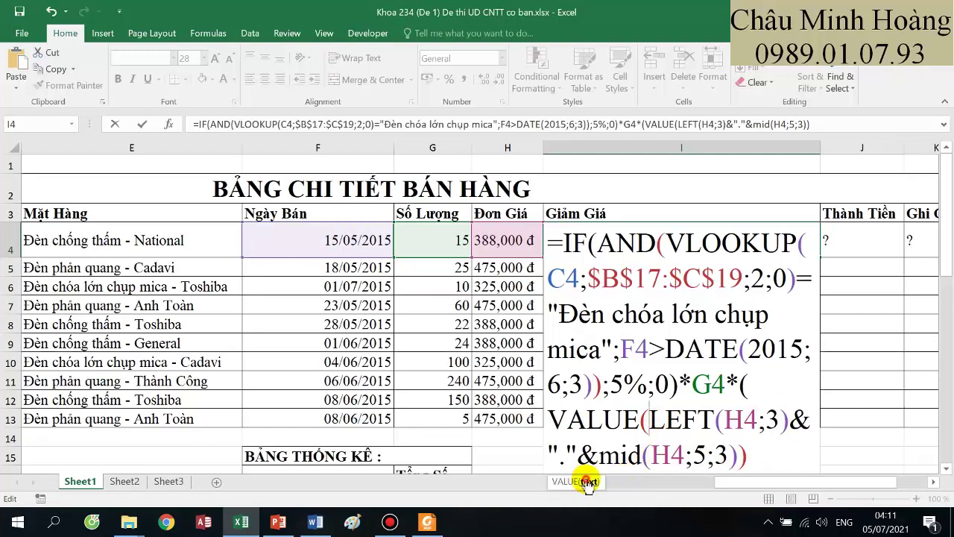
pyautogui.click(588, 482)
pyautogui.click(776, 462)
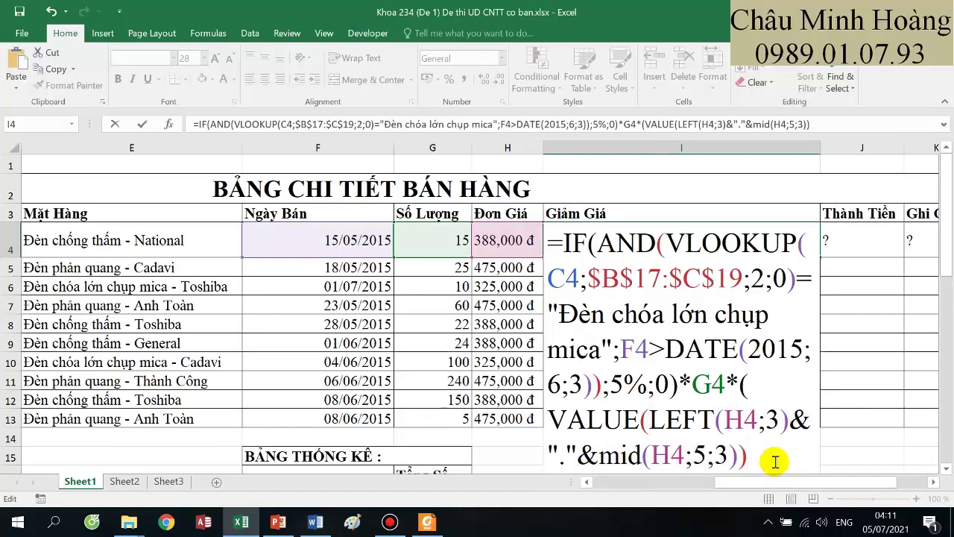
pyautogui.press('Return')
pyautogui.press('Return')
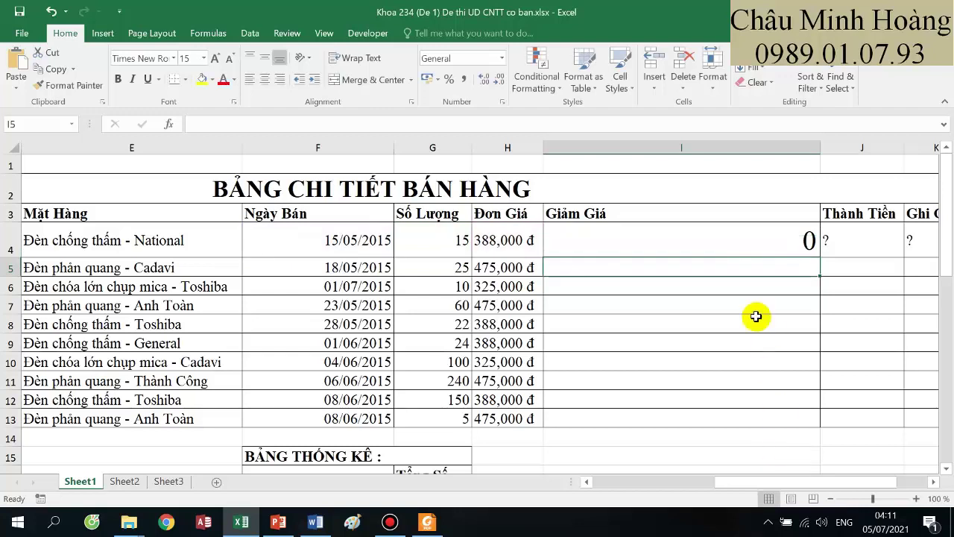
pyautogui.doubleClick(658, 241)
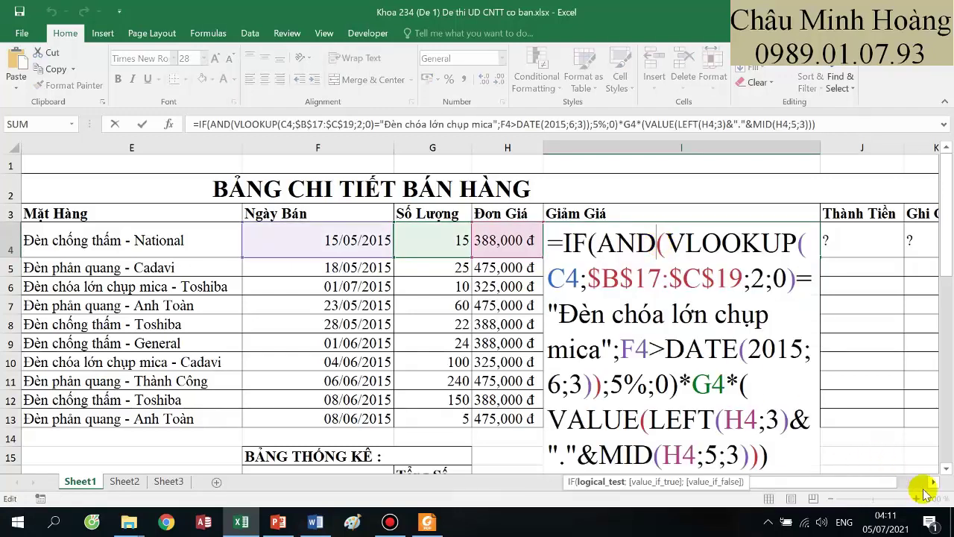
# - Widen the Giảm Giá column and copy VALUE(LEFT(H4;3)&"."&MID(H4;5;3)) from the I4 formula, leaving the cell unchanged
pyautogui.hscroll(3, 686, 339)
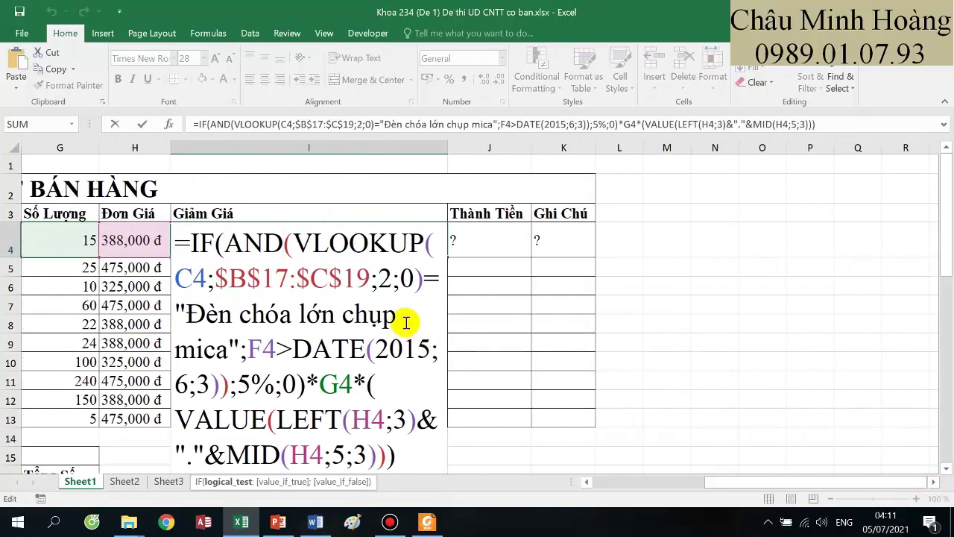
pyautogui.scroll(-1, 417, 321)
pyautogui.press('Escape')
pyautogui.moveTo(448, 148); pyautogui.dragTo(608, 164)
pyautogui.doubleClick(444, 176)
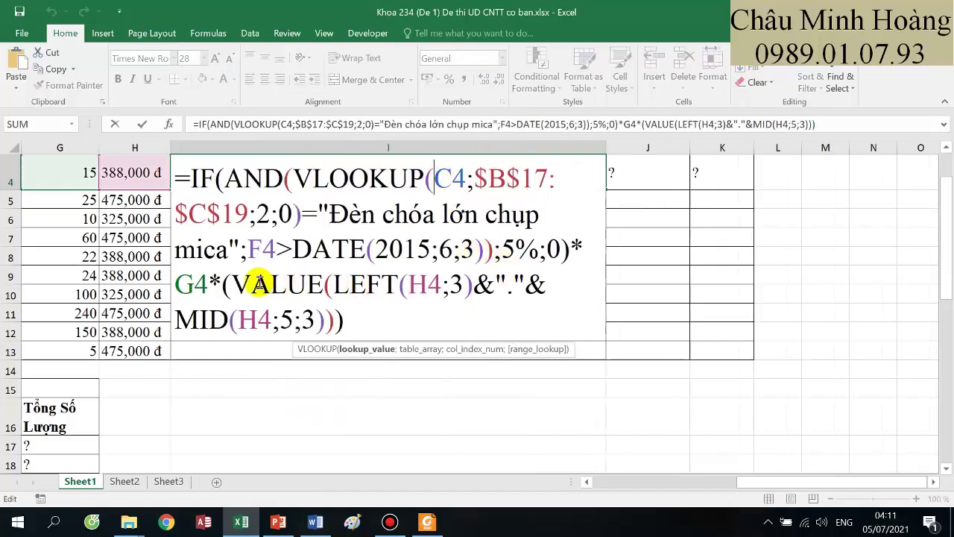
pyautogui.moveTo(232, 284); pyautogui.dragTo(330, 316)
pyautogui.hotkey('ctrl', 'c')
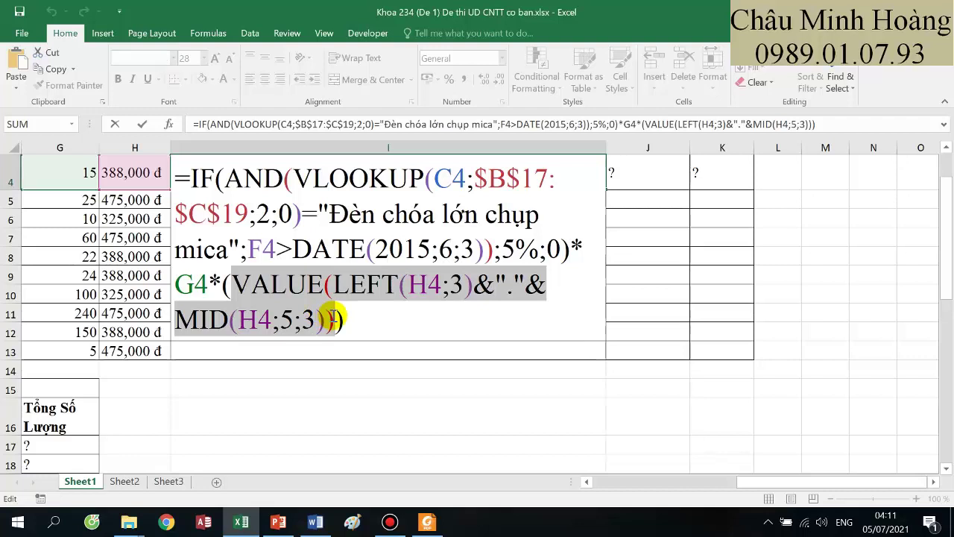
pyautogui.press('Escape')
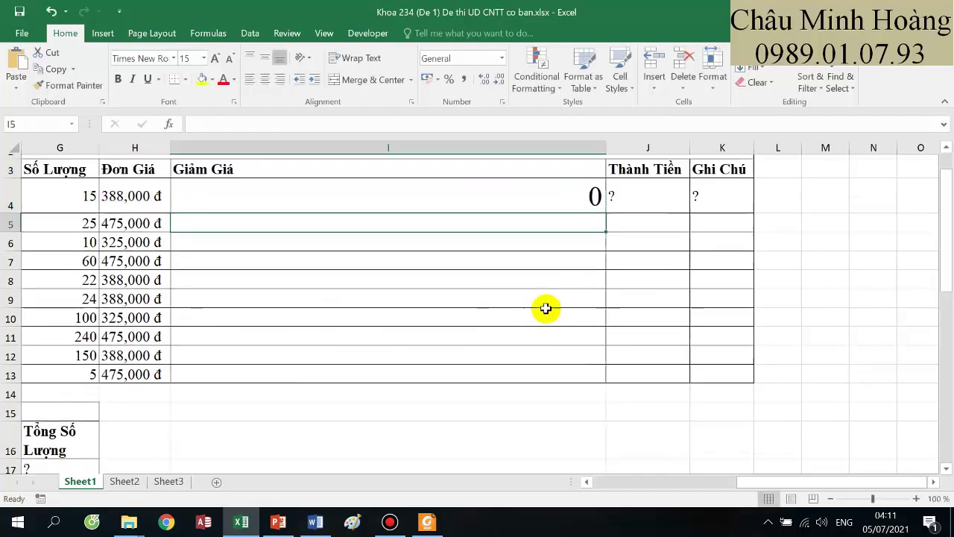
# - Enter the copied VALUE expression as a formula in J4 and fill it down to J9
pyautogui.click(645, 235)
pyautogui.write('=')
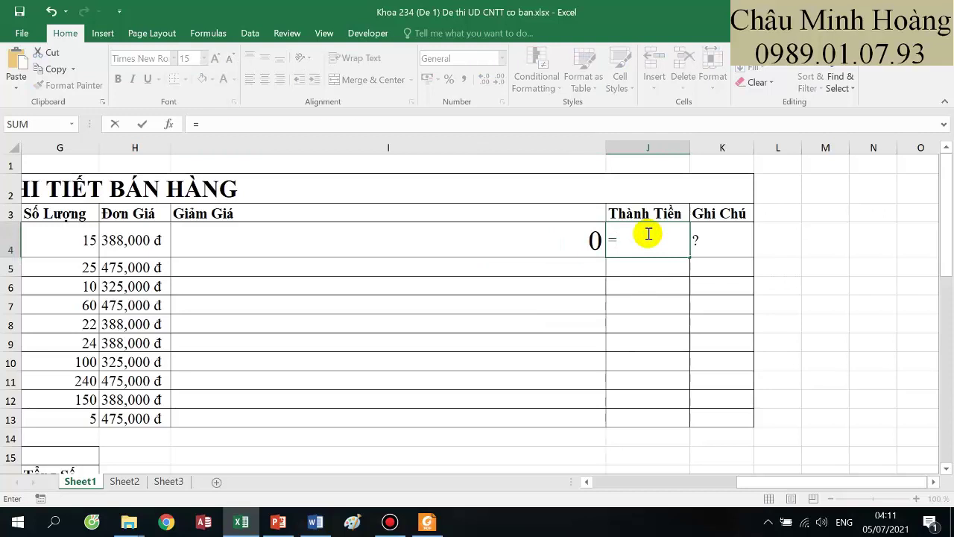
pyautogui.hotkey('ctrl', 'v')
pyautogui.press('Return')
pyautogui.click(642, 239)
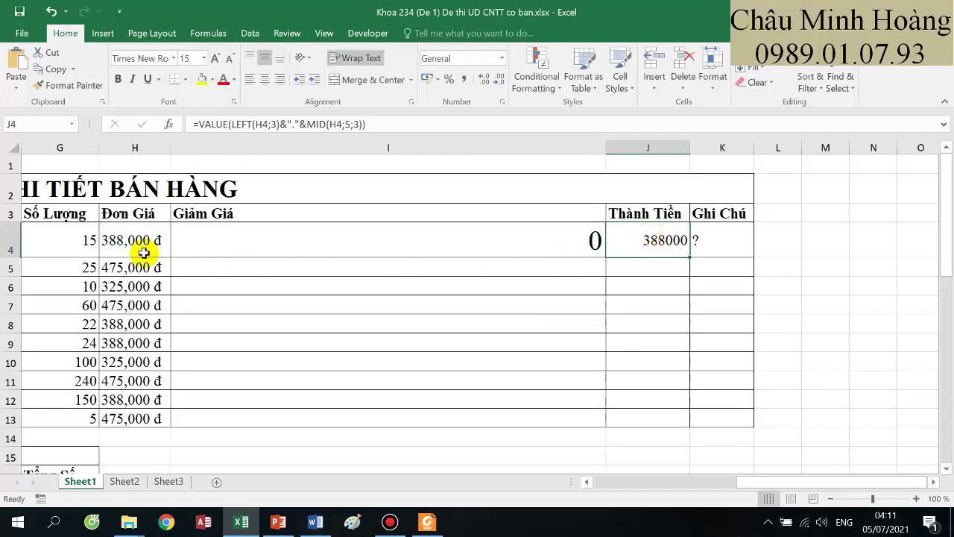
pyautogui.moveTo(688, 256); pyautogui.dragTo(675, 346)
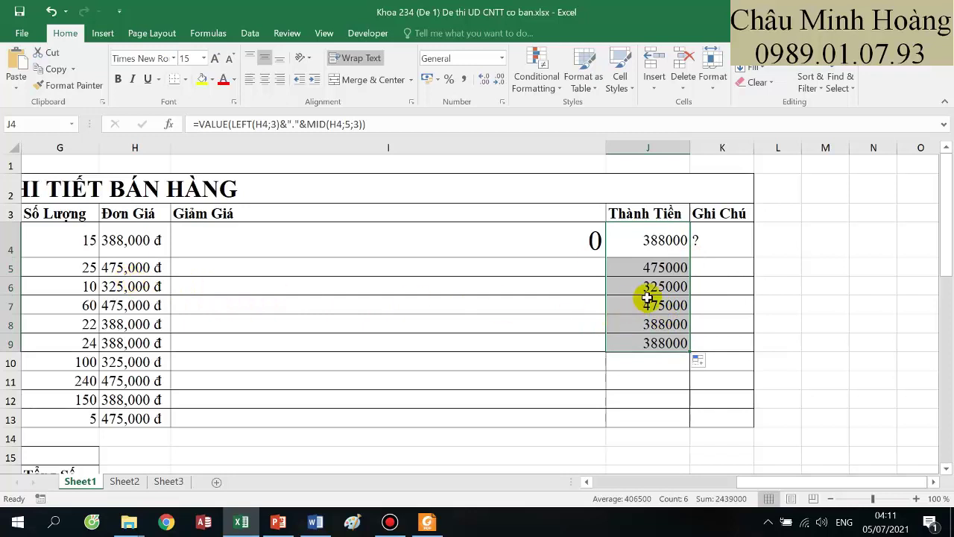
# - Review the VALUE formula in J4 and the matching VALUE part of the I4 formula
pyautogui.doubleClick(624, 239)
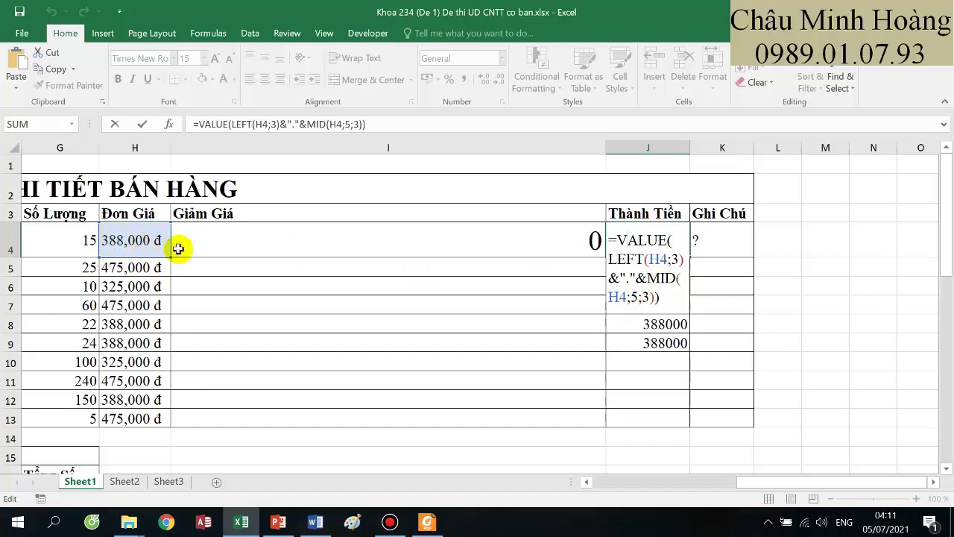
pyautogui.press('Return')
pyautogui.doubleClick(544, 250)
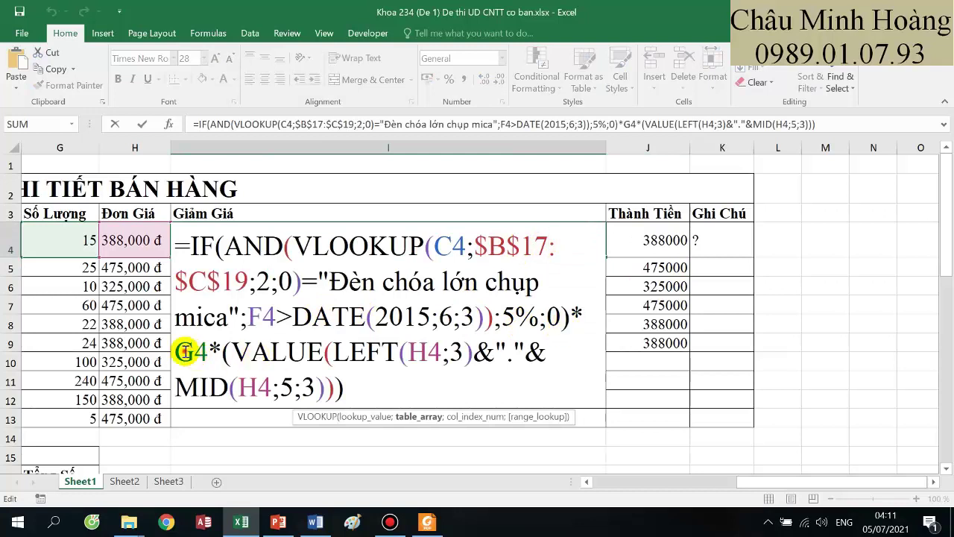
pyautogui.moveTo(224, 352); pyautogui.dragTo(344, 388)
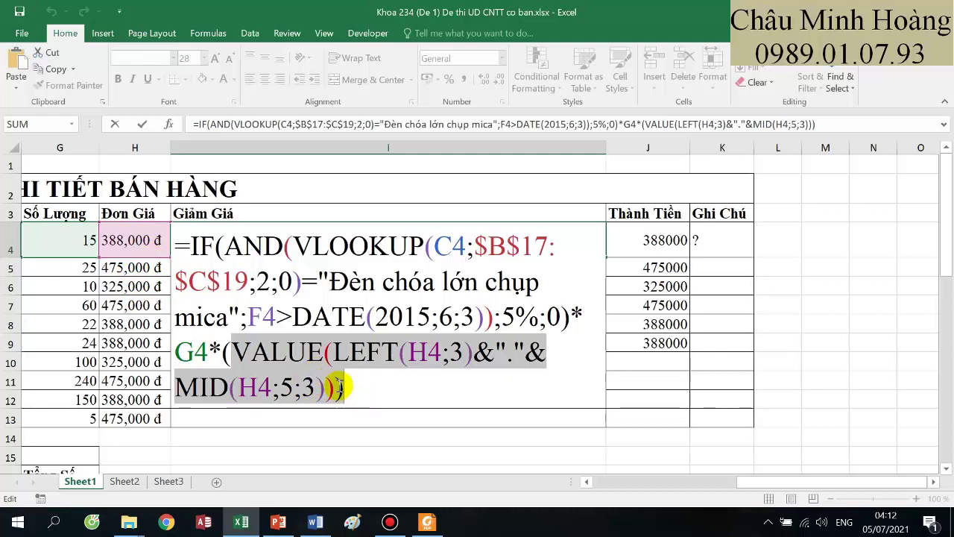
pyautogui.press('Return')
# - Set I4 to font size 15 in a narrower column and fill the Giảm Giá formula down to I13
pyautogui.click(472, 241)
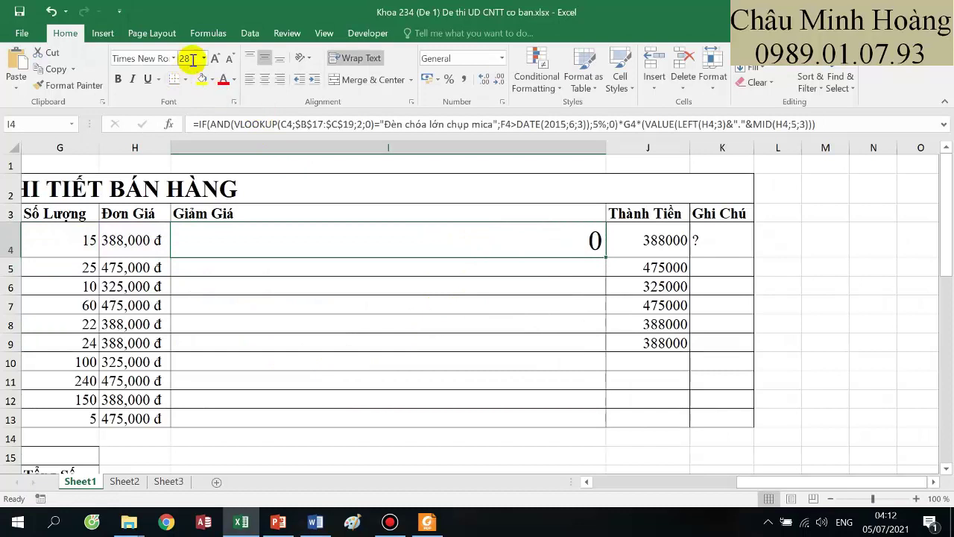
pyautogui.press('Return')
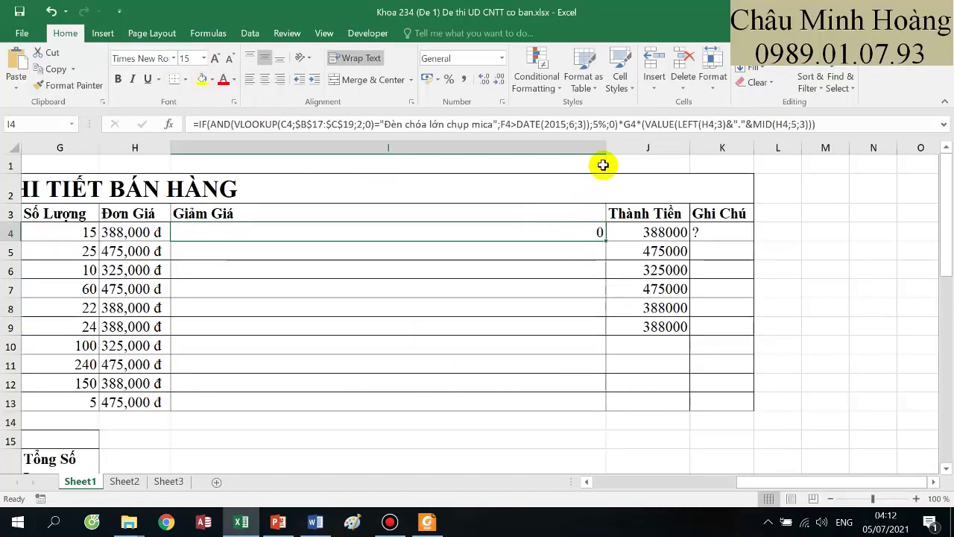
pyautogui.moveTo(605, 149); pyautogui.dragTo(283, 198)
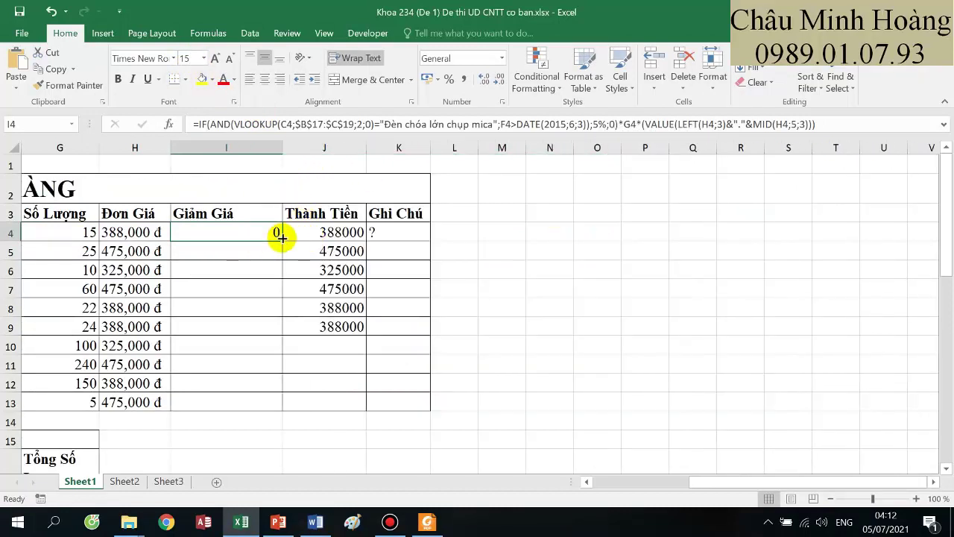
pyautogui.moveTo(282, 240); pyautogui.dragTo(271, 414)
# - Consult requirement 4 in row 37 on how Thành tiền is calculated
pyautogui.click(351, 437)
pyautogui.hscroll(-5, 12, 415)
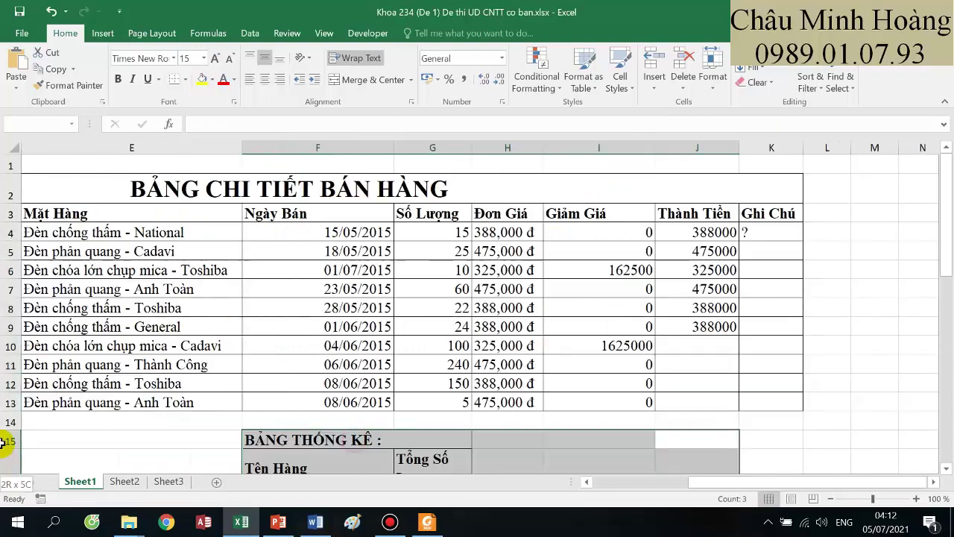
pyautogui.scroll(-7, 260, 391)
pyautogui.hscroll(-2, 260, 390)
pyautogui.moveTo(45, 391); pyautogui.dragTo(447, 410)
pyautogui.scroll(-2, 134, 415)
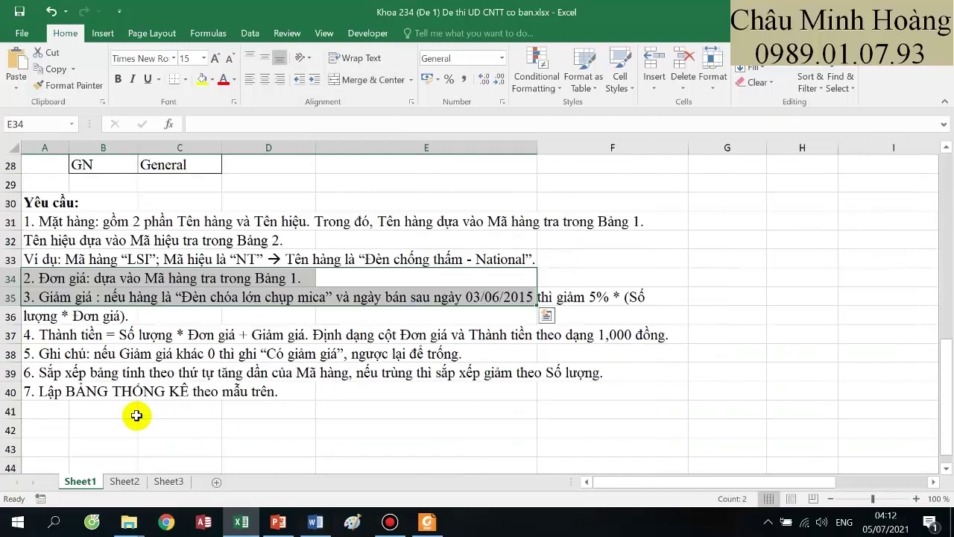
pyautogui.moveTo(49, 336); pyautogui.dragTo(629, 336)
pyautogui.scroll(9, 703, 273)
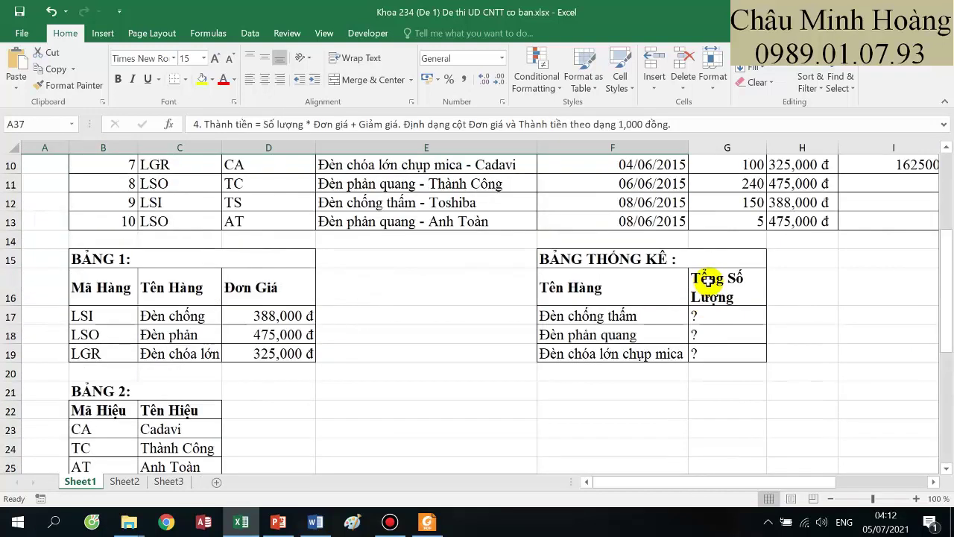
pyautogui.moveTo(830, 258); pyautogui.dragTo(880, 251)
# - Enlarge J4 to font size 28 and widen the Thành Tiền column so its formula is easy to read
pyautogui.click(813, 232)
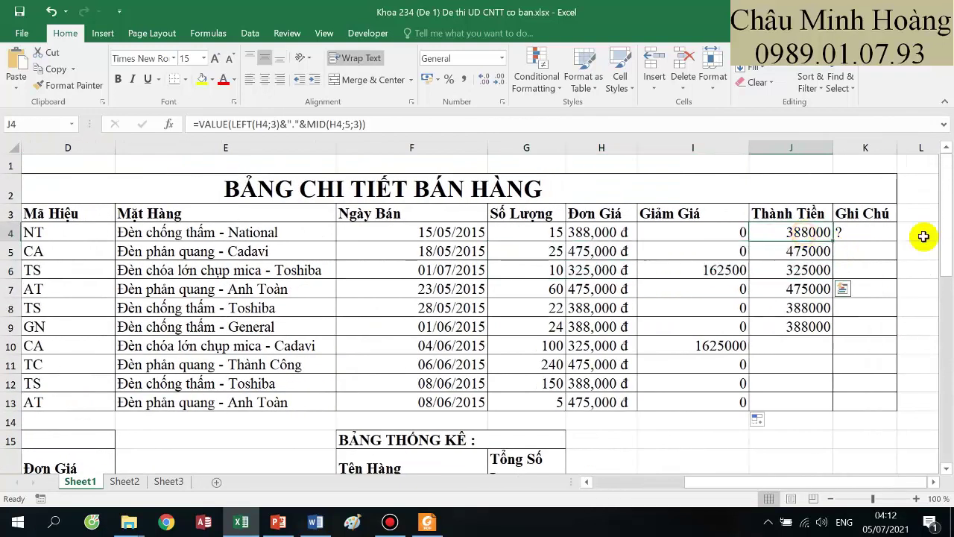
pyautogui.moveTo(790, 232)
pyautogui.mouseDown()
pyautogui.moveTo(769, 239)
pyautogui.moveTo(781, 234)
pyautogui.mouseUp()
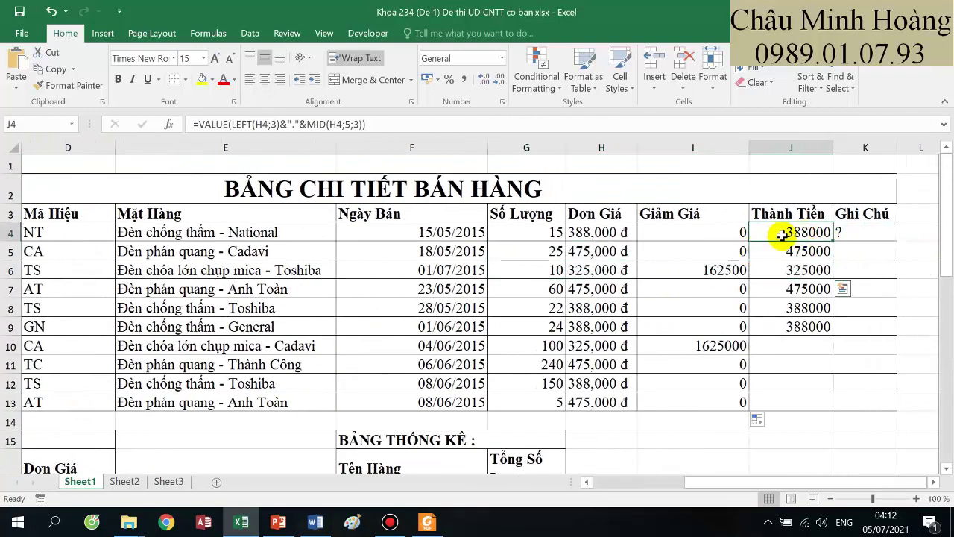
pyautogui.click(193, 58)
pyautogui.press('Return')
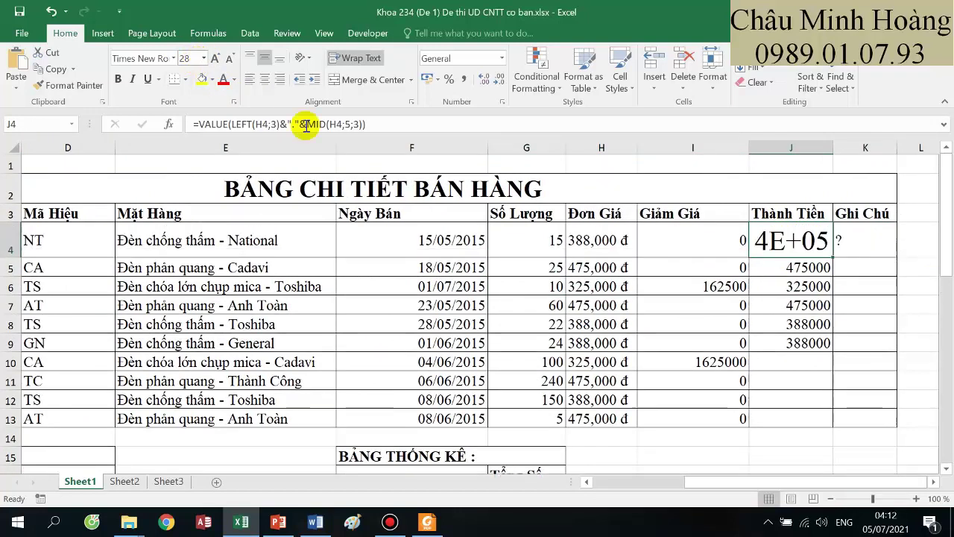
pyautogui.hscroll(1, 736, 238)
pyautogui.doubleClick(716, 242)
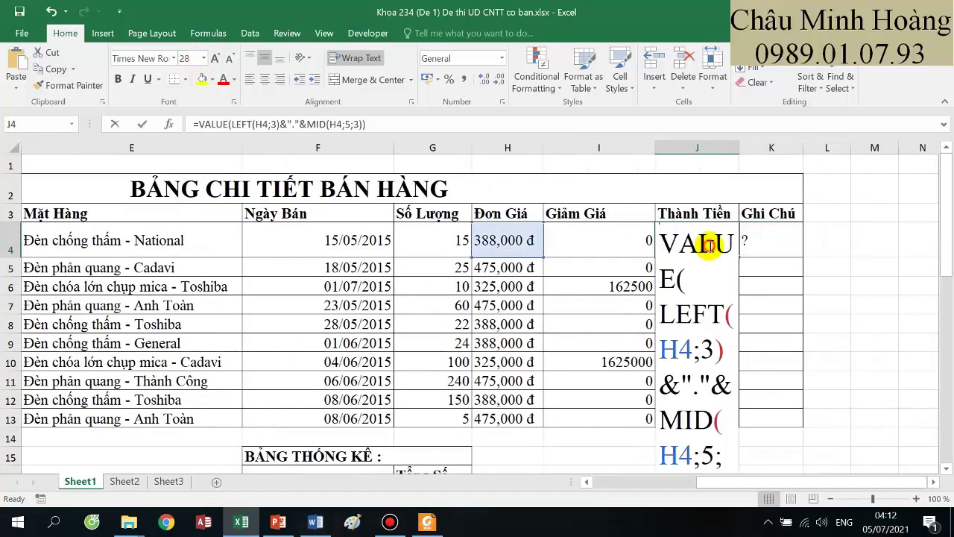
pyautogui.hscroll(3, 924, 482)
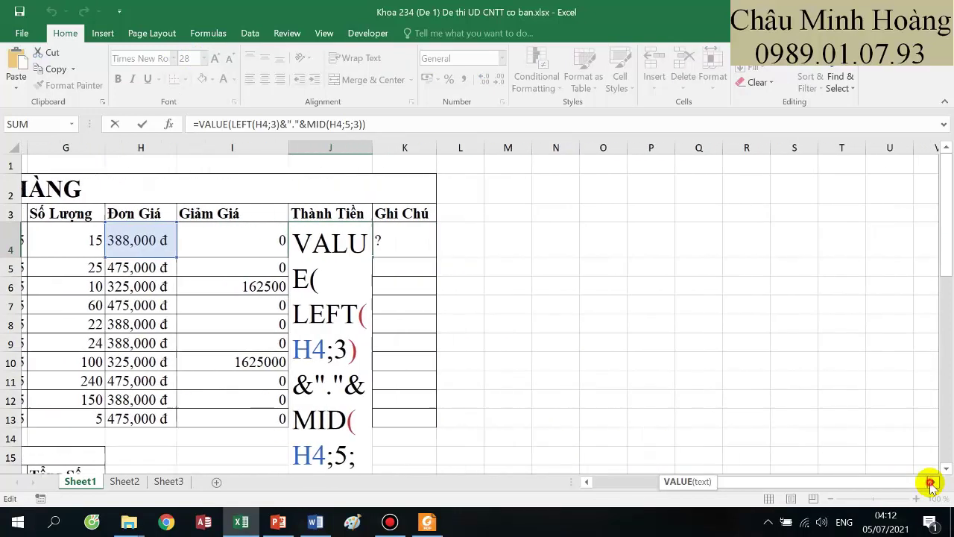
pyautogui.press('Escape')
pyautogui.moveTo(290, 148); pyautogui.dragTo(668, 187)
# - Multiply the J4 expression by G4 inside an enclosing pair of brackets and subtract I4 from the product
pyautogui.doubleClick(410, 241)
pyautogui.click(296, 280)
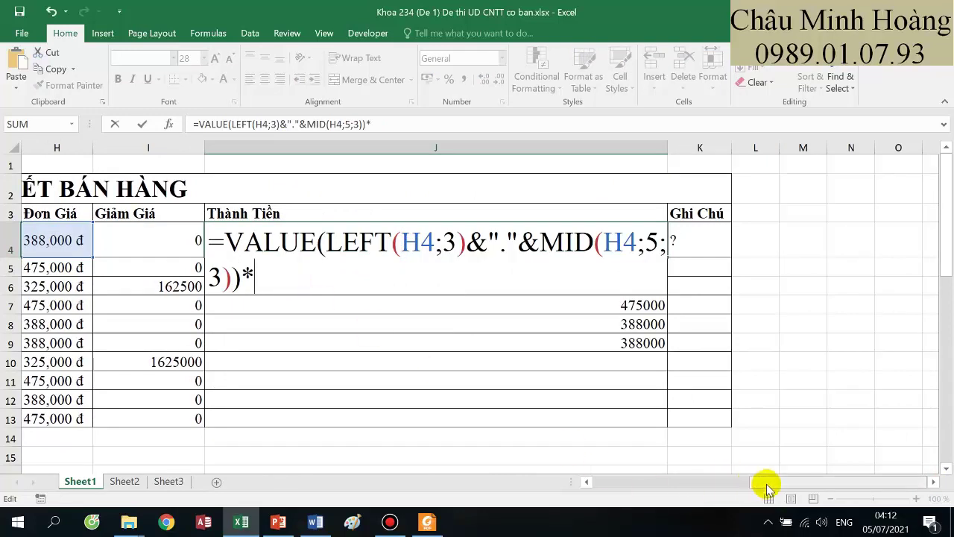
pyautogui.moveTo(760, 486); pyautogui.dragTo(719, 486)
pyautogui.click(235, 241)
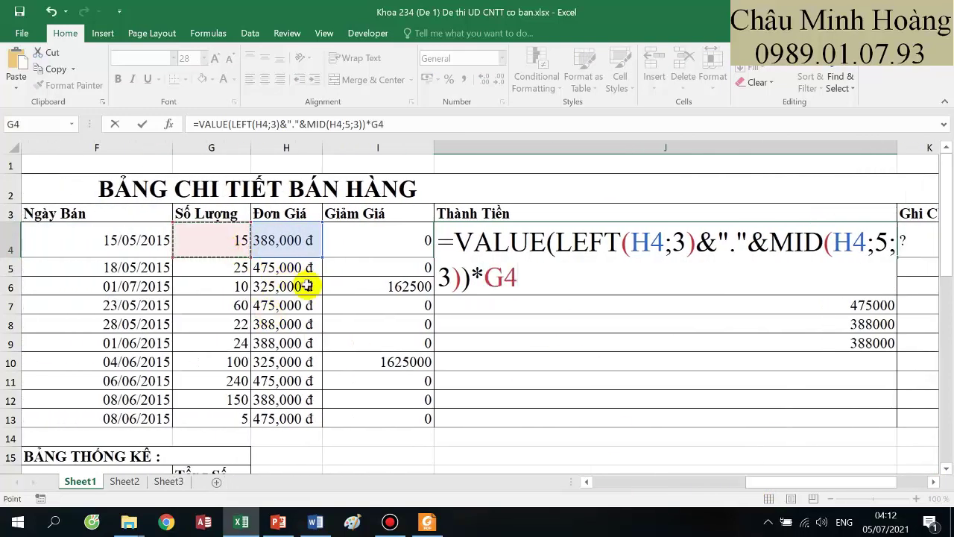
pyautogui.click(454, 241)
pyautogui.write('(')
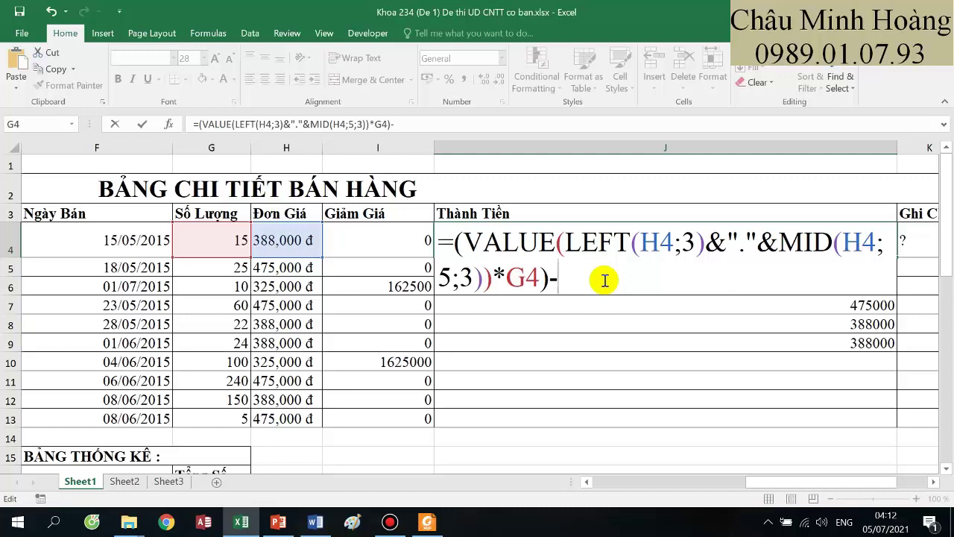
pyautogui.click(388, 249)
# - Recheck the Thành tiền requirement and enter the J4 formula with +I4 in place of the subtraction
pyautogui.scroll(-10, 402, 401)
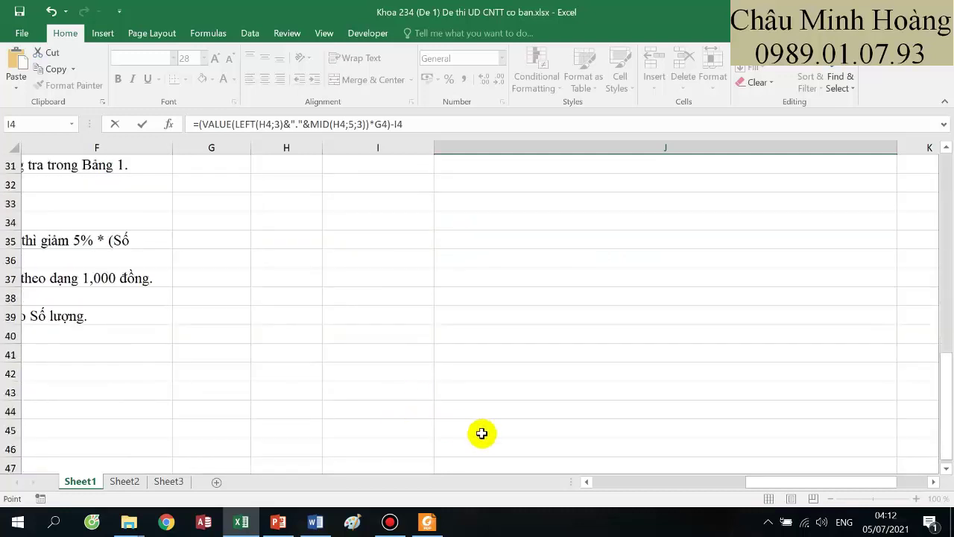
pyautogui.moveTo(748, 481); pyautogui.dragTo(545, 483)
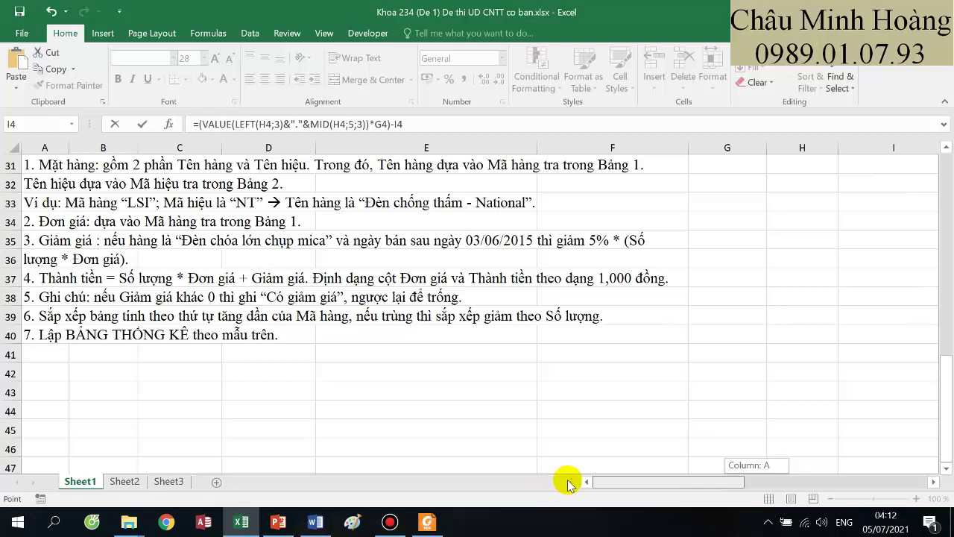
pyautogui.moveTo(594, 483); pyautogui.dragTo(806, 462)
pyautogui.scroll(10, 769, 398)
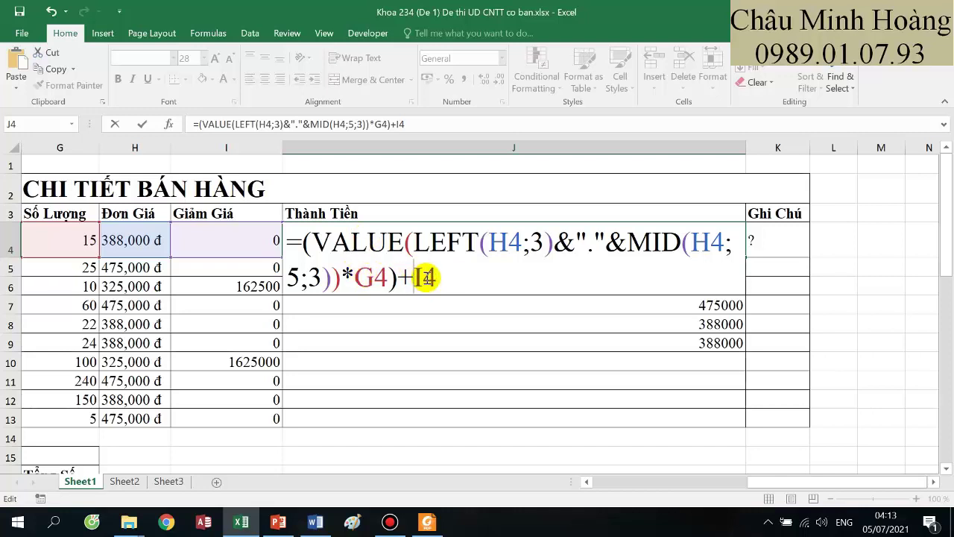
pyautogui.hotkey('ctrl', 'Return')
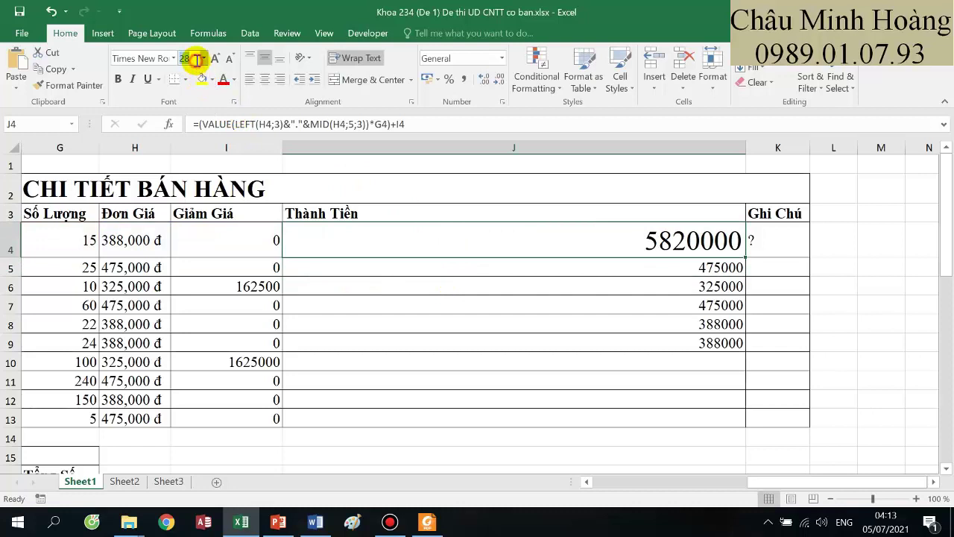
# - Set J4 to font size 15 and review the VALUE part of its formula
pyautogui.doubleClick(443, 231)
pyautogui.moveTo(301, 232); pyautogui.dragTo(537, 234)
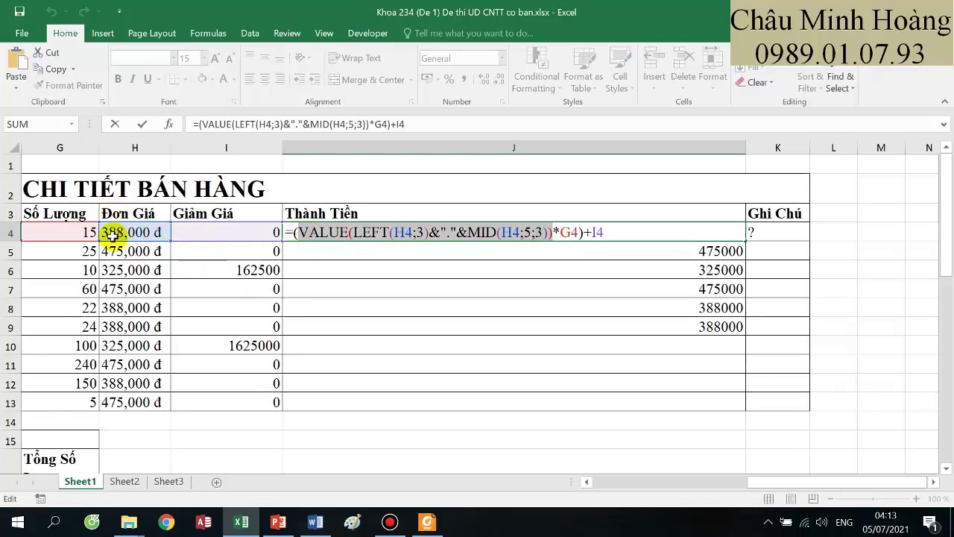
pyautogui.press('Return')
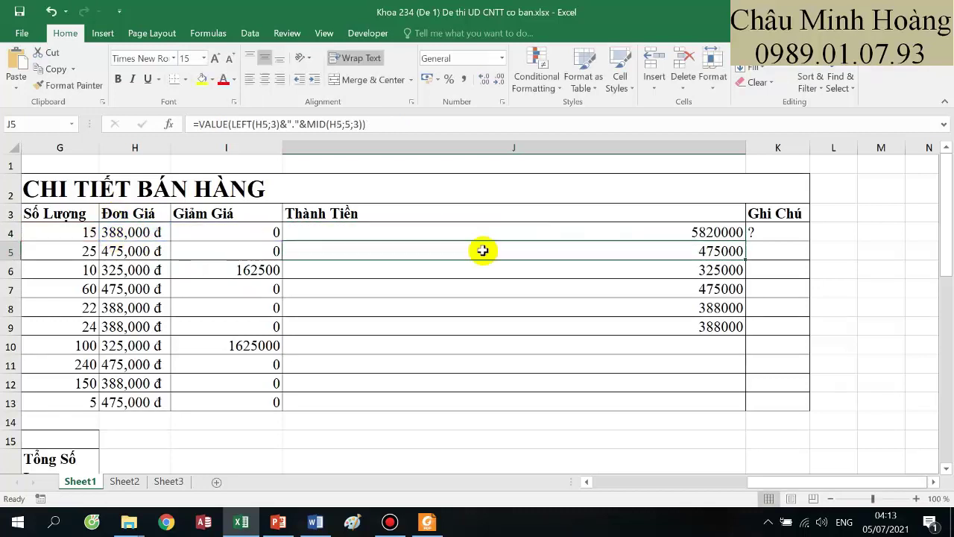
# - Fill the Thành Tiền formula from J4 down to J13 and narrow the column
pyautogui.click(738, 232)
pyautogui.moveTo(745, 239); pyautogui.dragTo(728, 407)
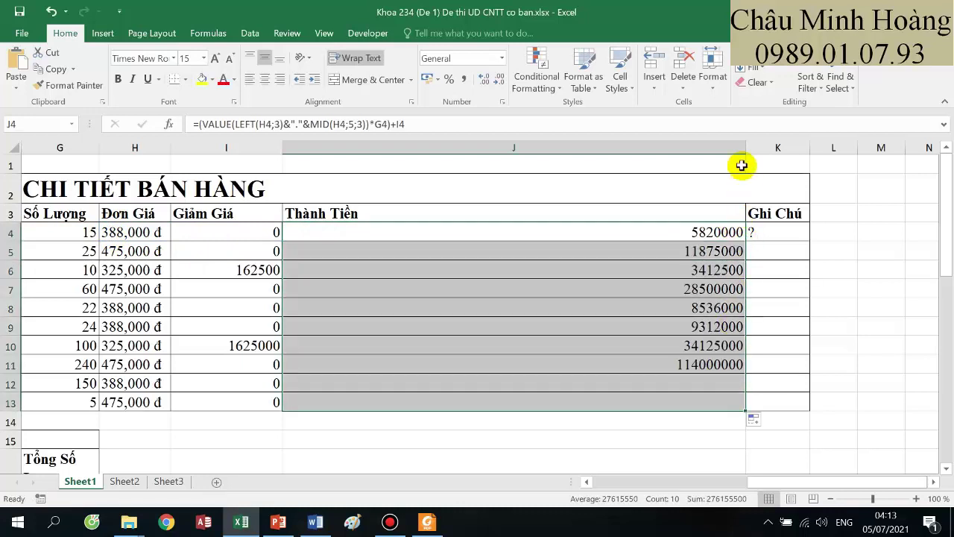
pyautogui.moveTo(743, 147); pyautogui.dragTo(371, 196)
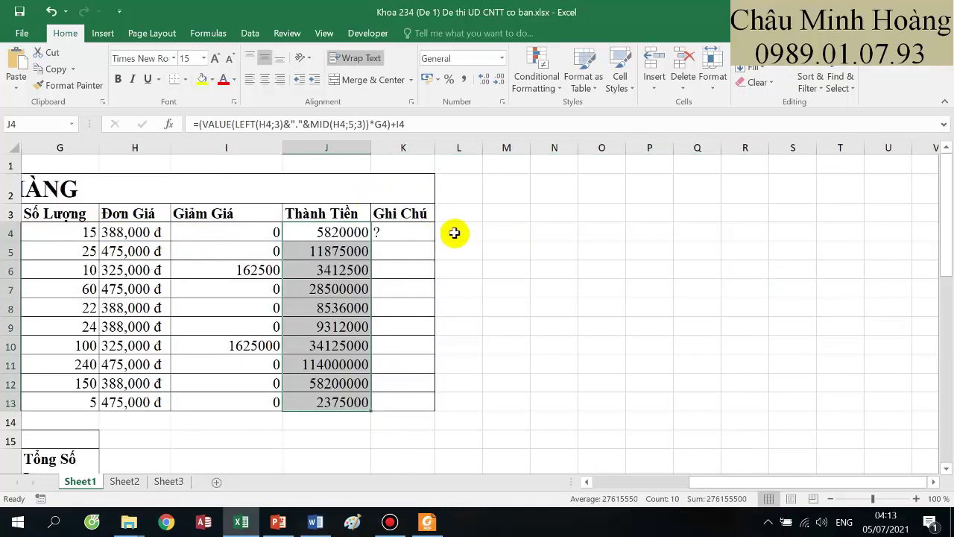
# - Consult requirement 4 again for the number format of the Đơn giá and Thành tiền columns
pyautogui.click(406, 231)
pyautogui.moveTo(444, 403); pyautogui.dragTo(446, 418)
pyautogui.hscroll(-3, 43, 456)
pyautogui.scroll(-9, 43, 457)
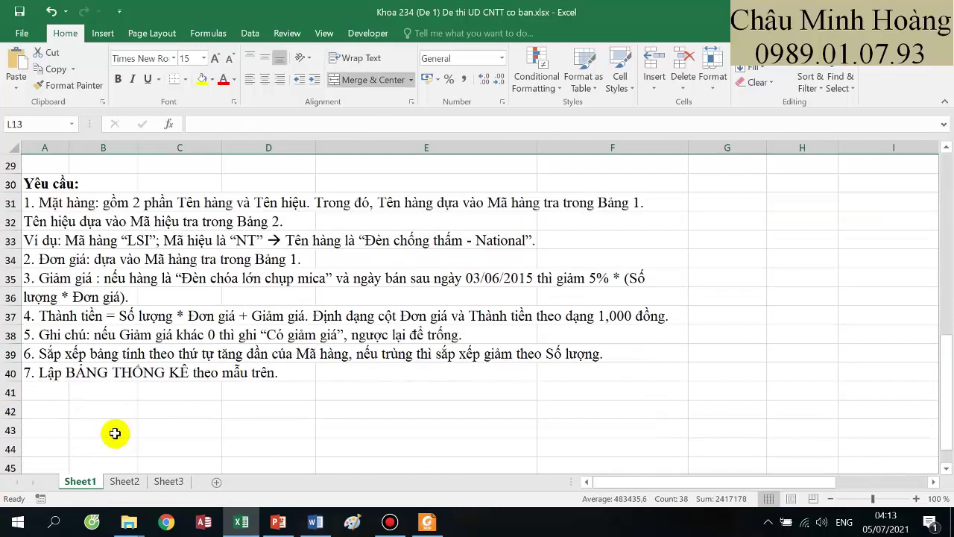
pyautogui.click(234, 388)
pyautogui.moveTo(37, 315); pyautogui.dragTo(607, 320)
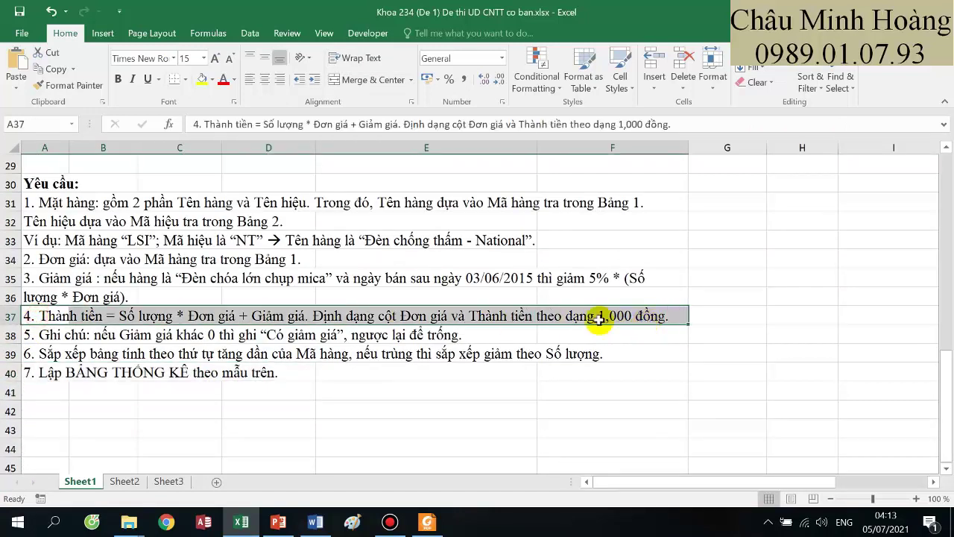
pyautogui.scroll(5, 684, 325)
pyautogui.scroll(4, 684, 325)
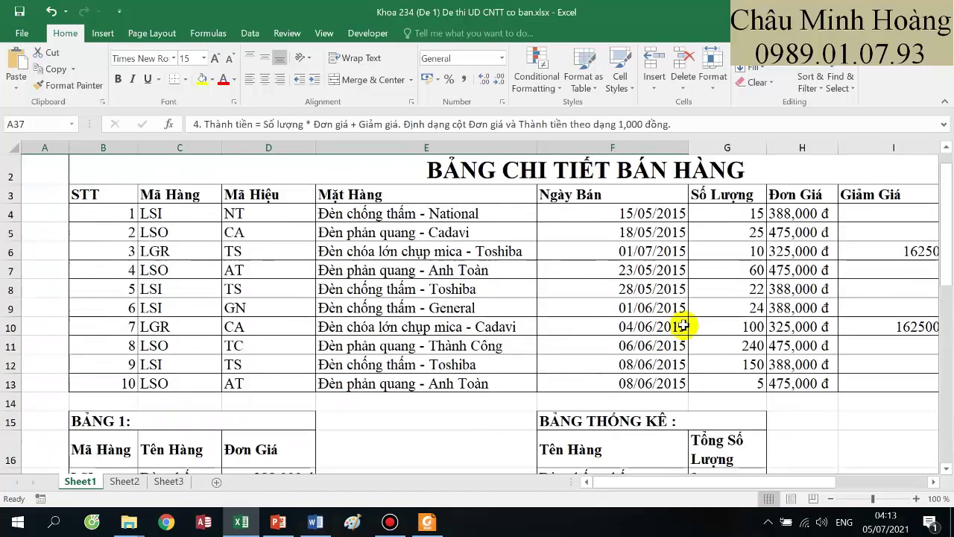
# - Apply the custom number format #.### "đồng" to the Thành Tiền values in J4:J13 and autofit column J
pyautogui.moveTo(794, 214); pyautogui.dragTo(796, 383)
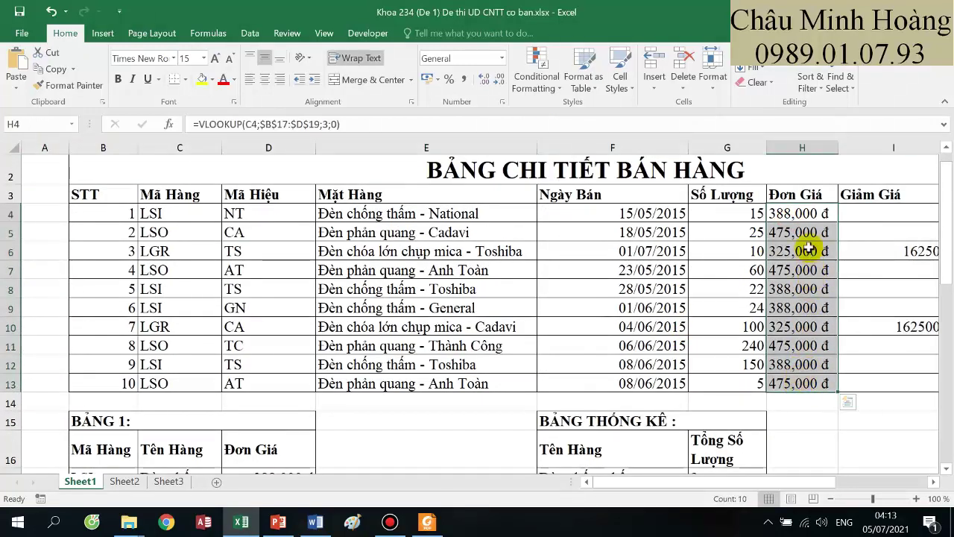
pyautogui.moveTo(819, 216); pyautogui.dragTo(807, 385)
pyautogui.moveTo(798, 317); pyautogui.dragTo(792, 315)
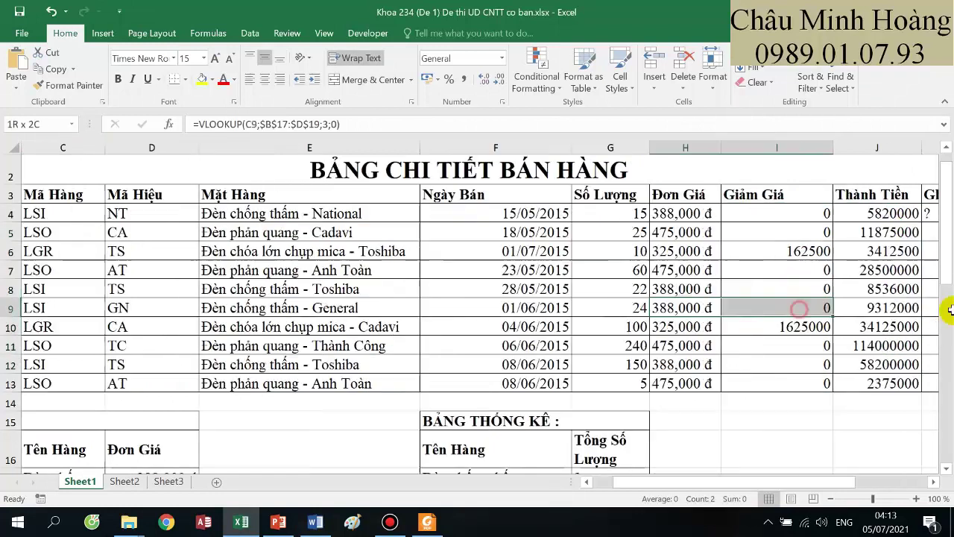
pyautogui.click(698, 223)
pyautogui.moveTo(697, 217); pyautogui.dragTo(703, 383)
pyautogui.rightClick(703, 383)
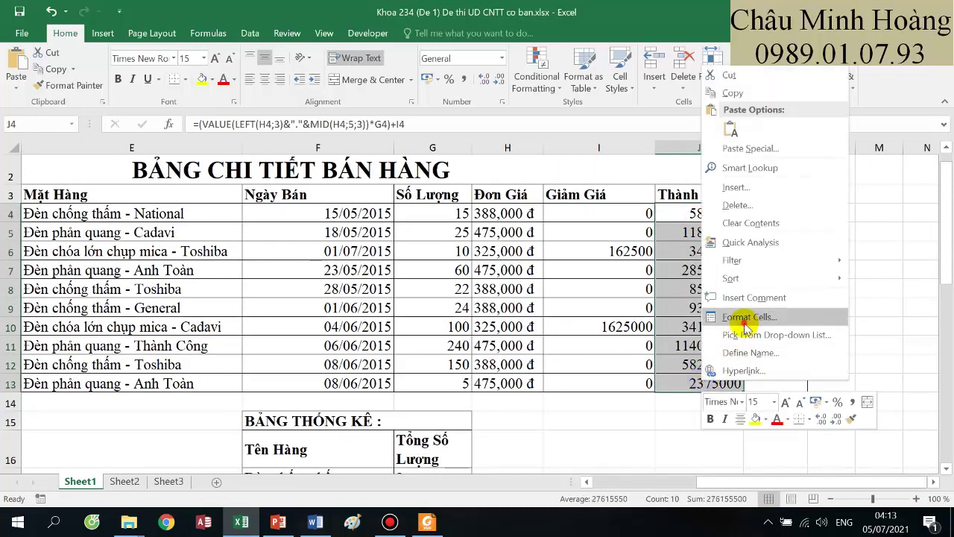
pyautogui.click(742, 317)
pyautogui.click(578, 317)
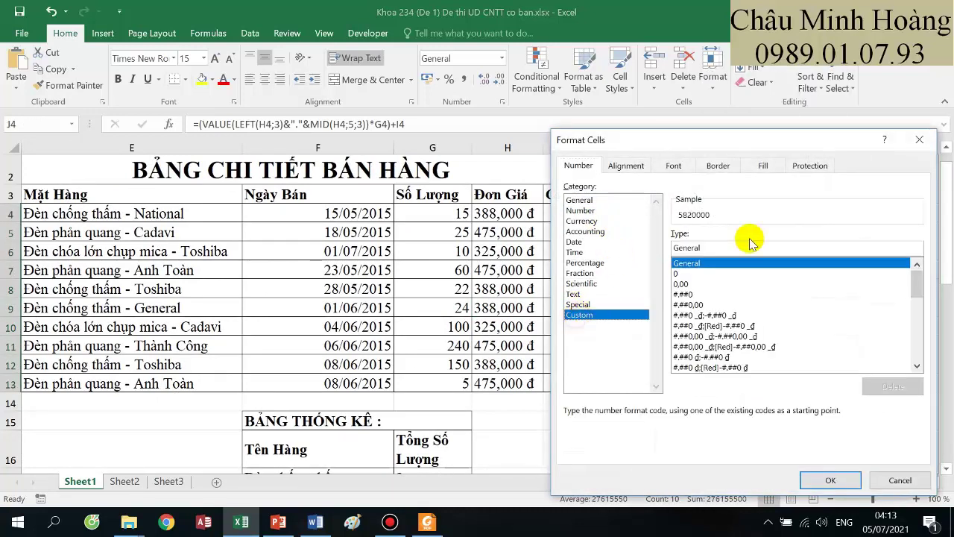
pyautogui.write('#.### "đồng')
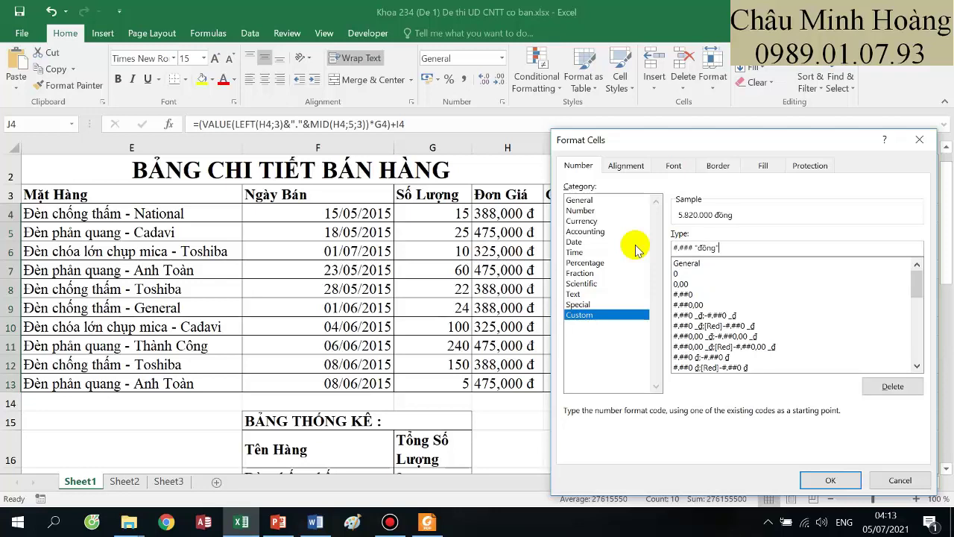
pyautogui.press('Return')
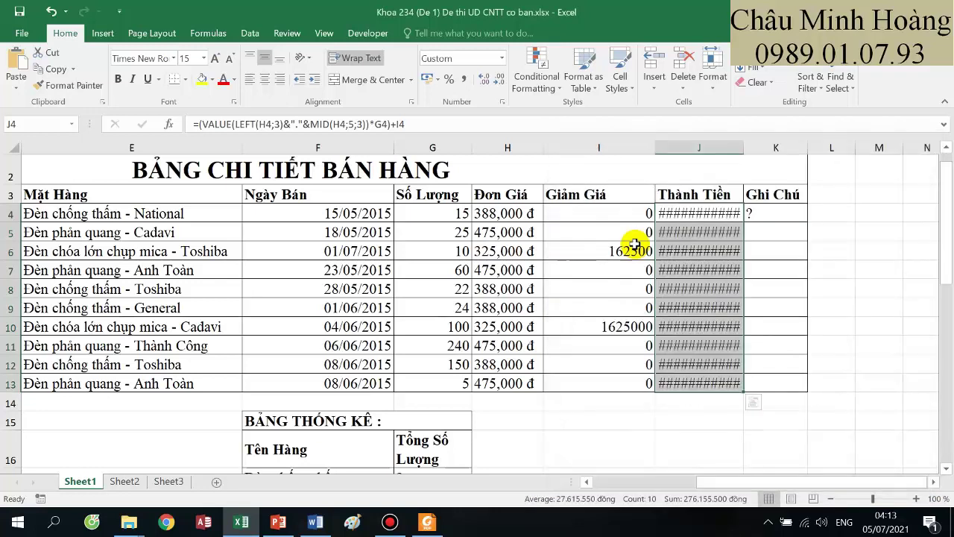
pyautogui.doubleClick(746, 147)
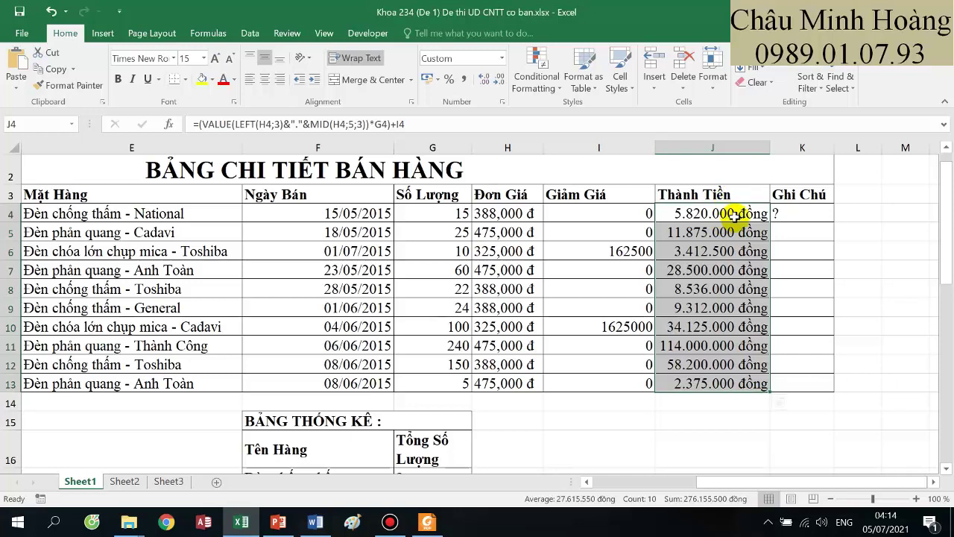
pyautogui.moveTo(731, 212); pyautogui.dragTo(734, 383)
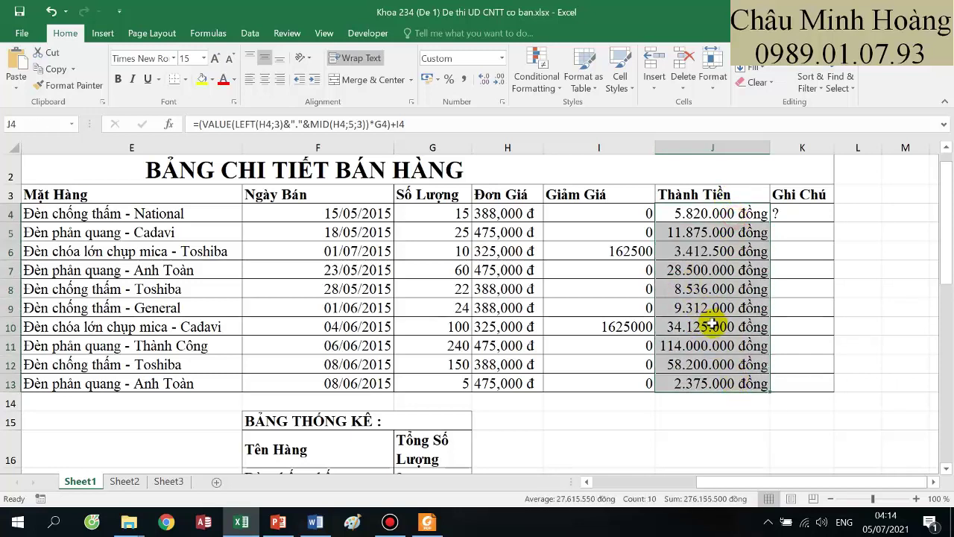
# - Consult requirement 5 for the Ghi chú rule and enter =IF(I4>0;"Có giảm giá";"") in K4
pyautogui.scroll(-3, 712, 322)
pyautogui.moveTo(11, 366); pyautogui.dragTo(56, 425)
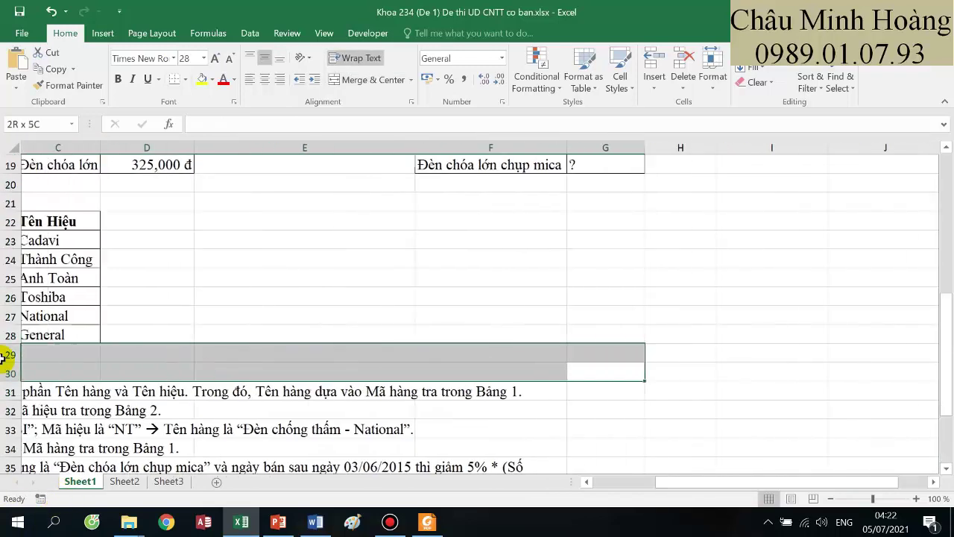
pyautogui.moveTo(3, 358); pyautogui.dragTo(470, 361)
pyautogui.scroll(-3, 91, 354)
pyautogui.scroll(9, 575, 364)
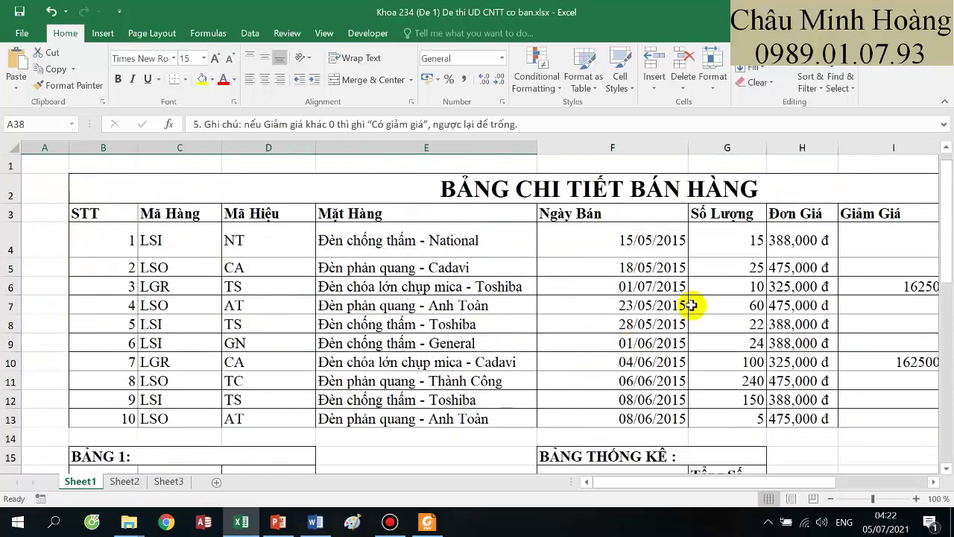
pyautogui.click(917, 286)
pyautogui.moveTo(885, 251); pyautogui.dragTo(594, 229)
pyautogui.write('=if(')
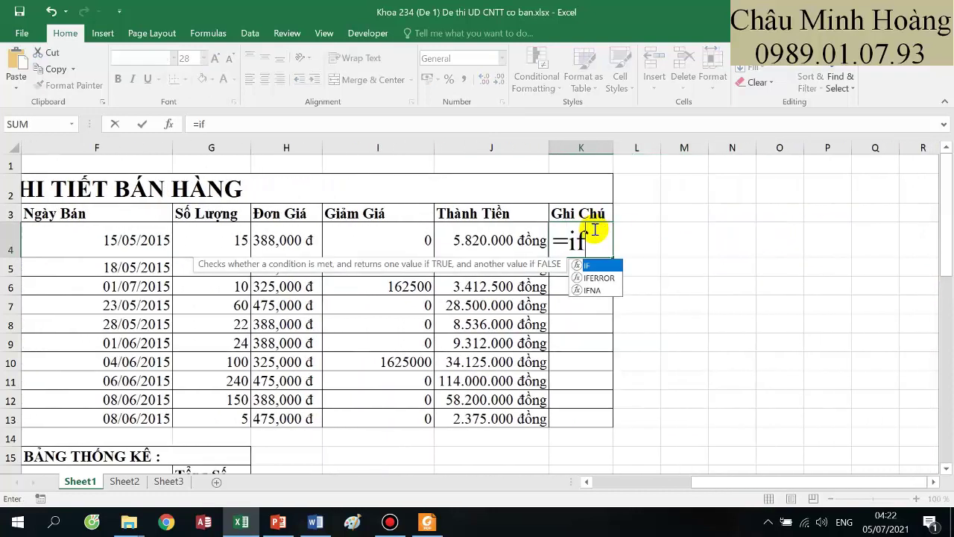
pyautogui.click(388, 237)
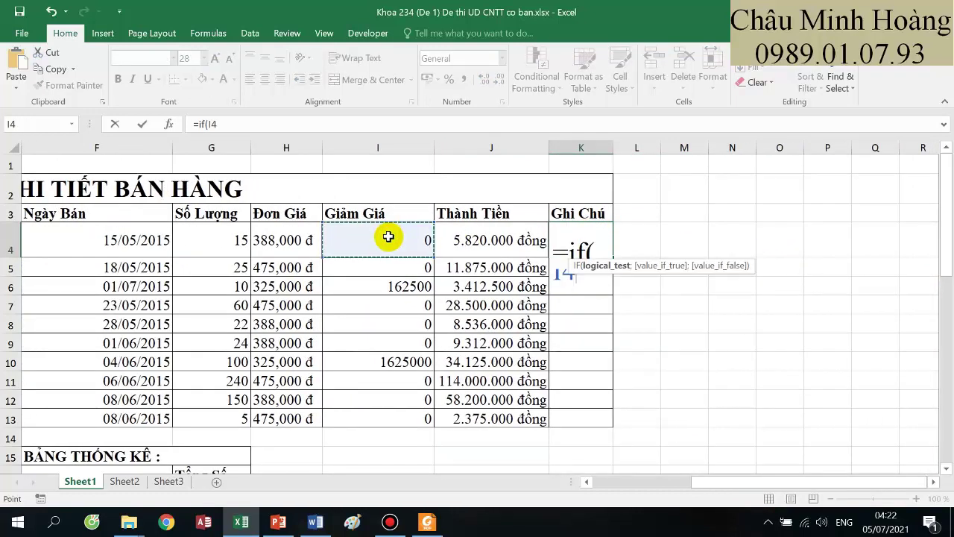
pyautogui.write('>-')
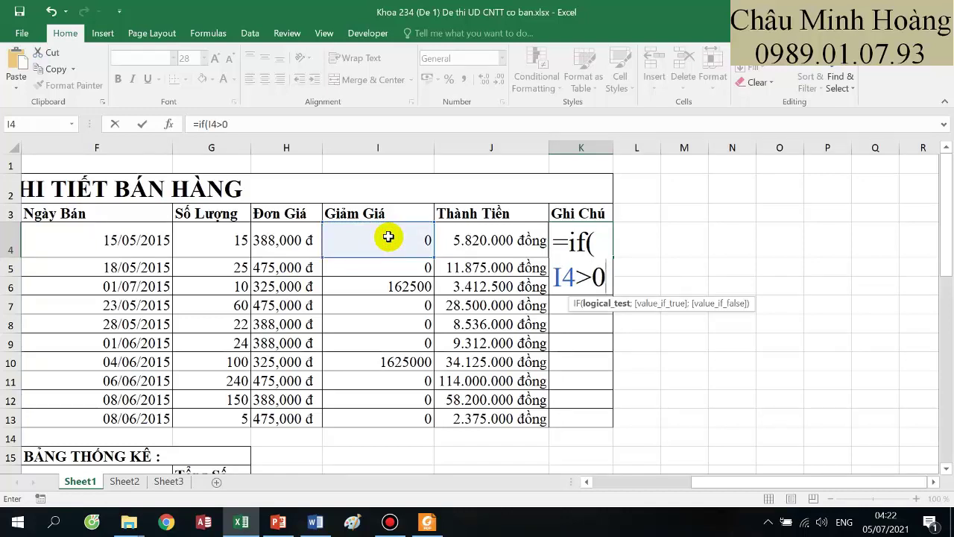
pyautogui.write(';')
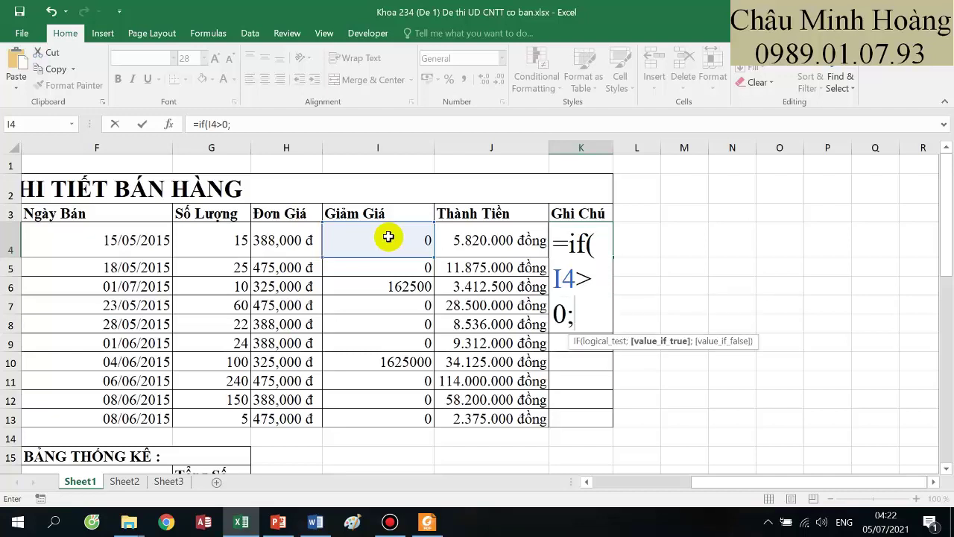
pyautogui.write('"Co gia')
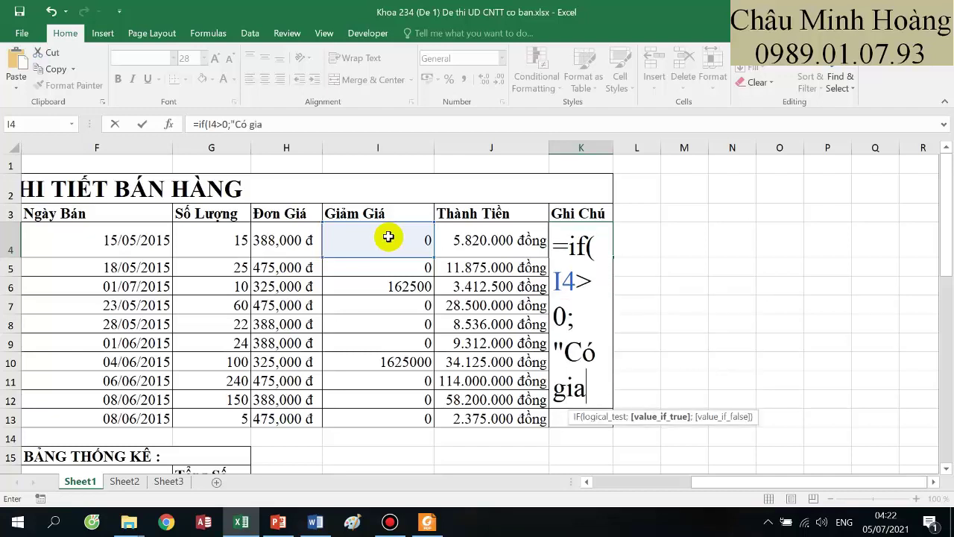
pyautogui.write(' gia')
pyautogui.write('";')
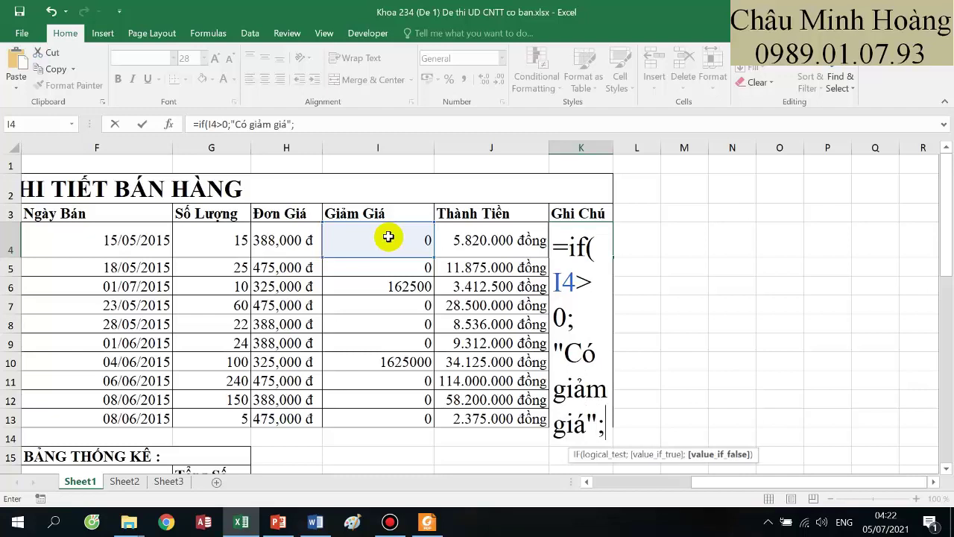
pyautogui.write('"')
pyautogui.hotkey('ctrl', 'Return')
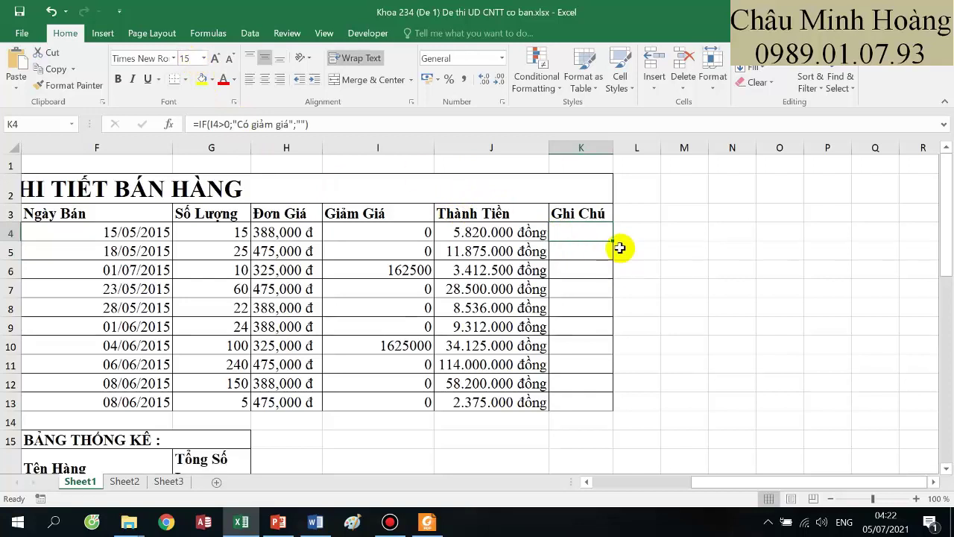
# - Fill the Ghi Chú formula from K4 down to K13 and widen column K to fit its text
pyautogui.moveTo(613, 239); pyautogui.dragTo(609, 409)
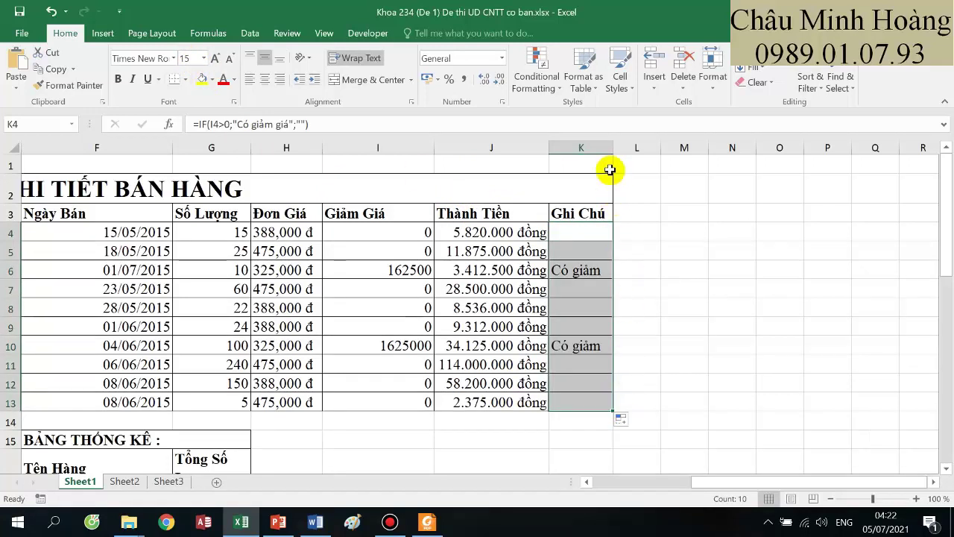
pyautogui.moveTo(612, 149); pyautogui.dragTo(699, 151)
pyautogui.moveTo(671, 344); pyautogui.dragTo(24, 455)
# - Consult requirement 6, open a custom sort for the sales table B3:K13 and choose Mã Hàng from A to Z as the first key
pyautogui.scroll(-10, 187, 351)
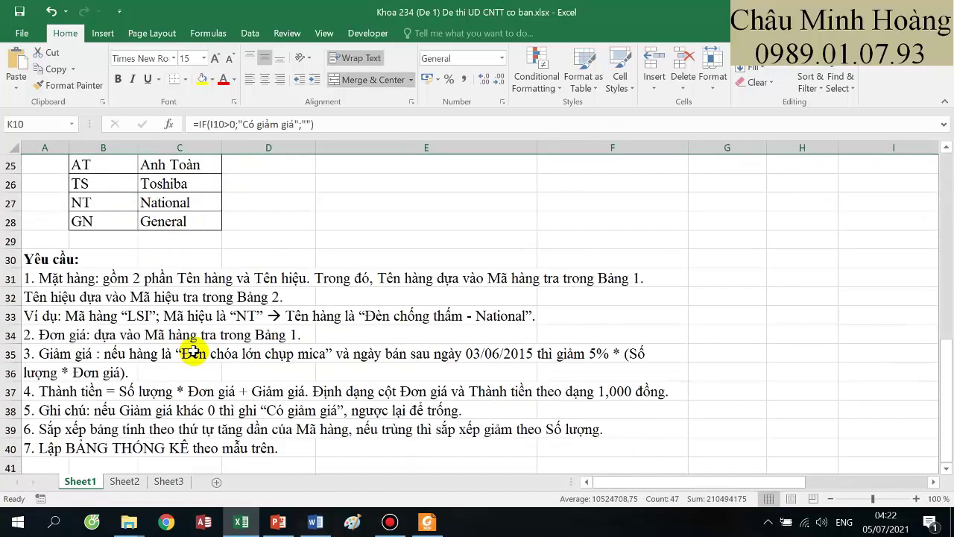
pyautogui.moveTo(79, 316); pyautogui.dragTo(564, 315)
pyautogui.scroll(10, 457, 303)
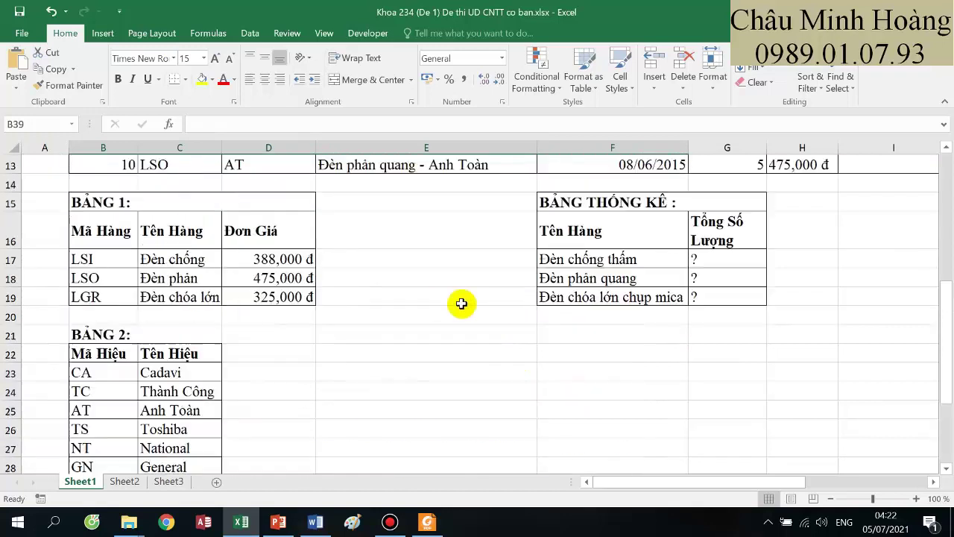
pyautogui.moveTo(97, 209); pyautogui.dragTo(902, 402)
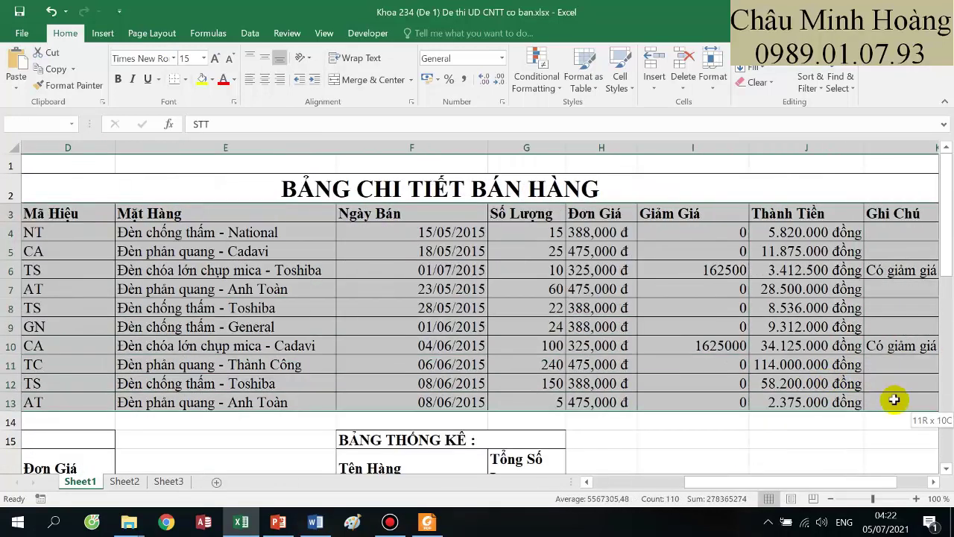
pyautogui.click(249, 33)
pyautogui.click(297, 68)
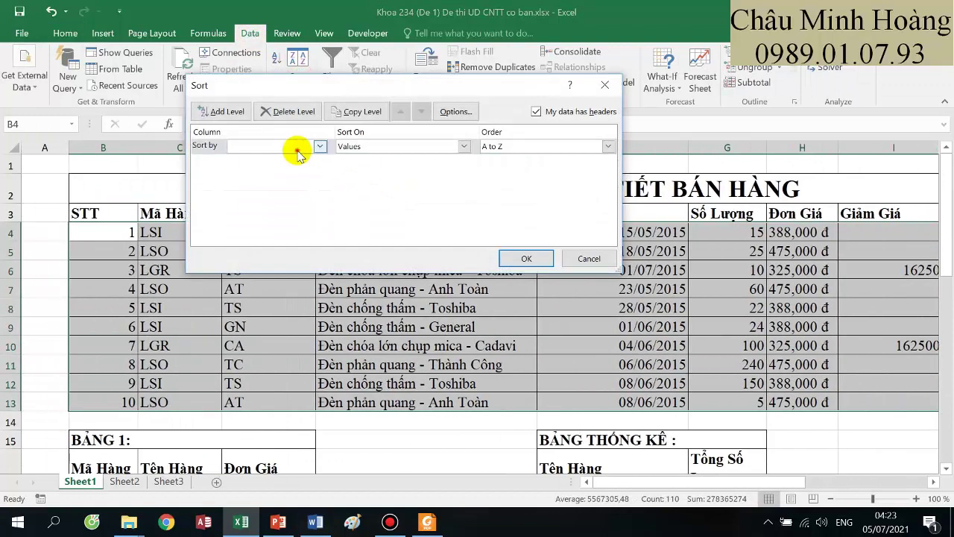
pyautogui.click(320, 146)
pyautogui.click(261, 172)
# - Add Số Lượng from largest to smallest as the second sort level and apply the sort
pyautogui.click(216, 111)
pyautogui.click(260, 161)
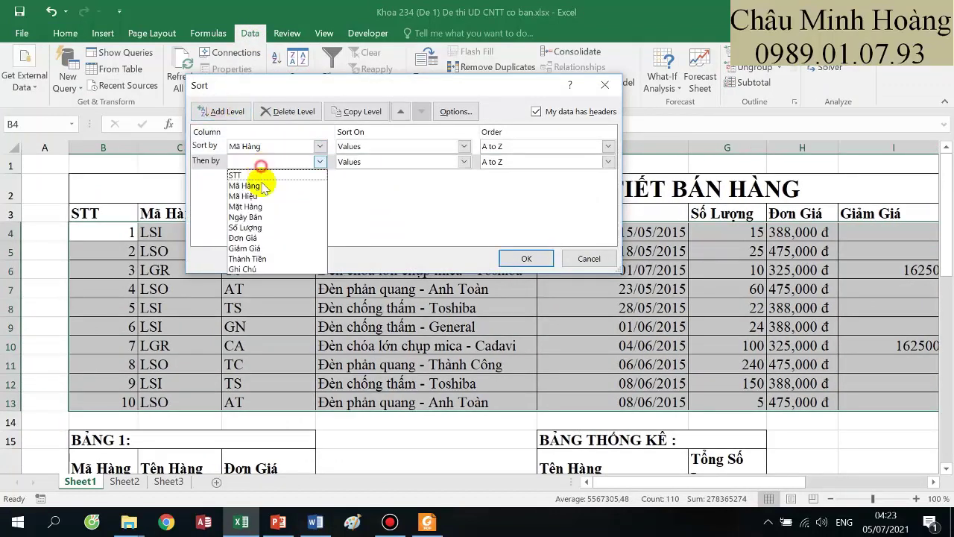
pyautogui.click(253, 227)
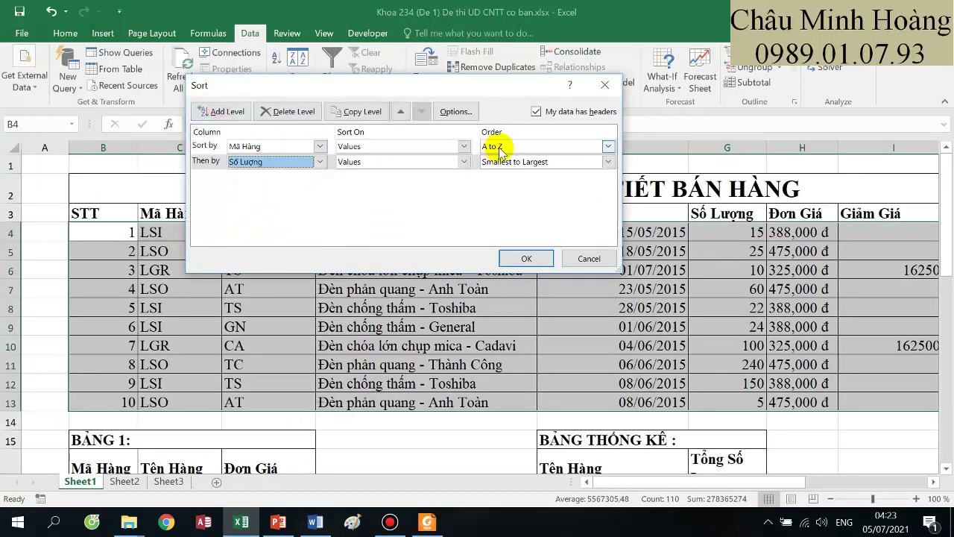
pyautogui.click(527, 164)
pyautogui.click(515, 186)
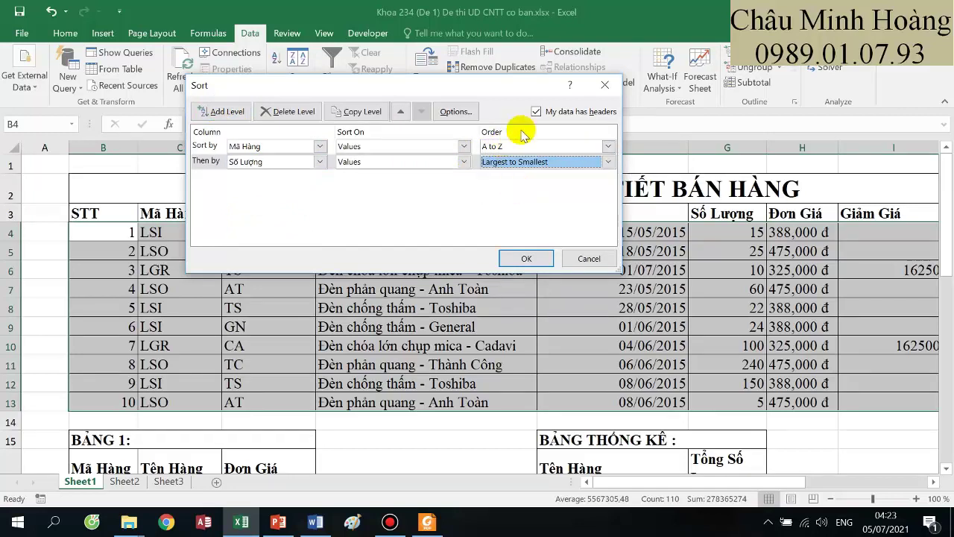
pyautogui.click(526, 258)
# - Check requirement 7 and set the Đèn chống thấm total cell G17 in BẢNG THỐNG KÊ to font size 28
pyautogui.scroll(-5, 425, 251)
pyautogui.scroll(-3, 425, 252)
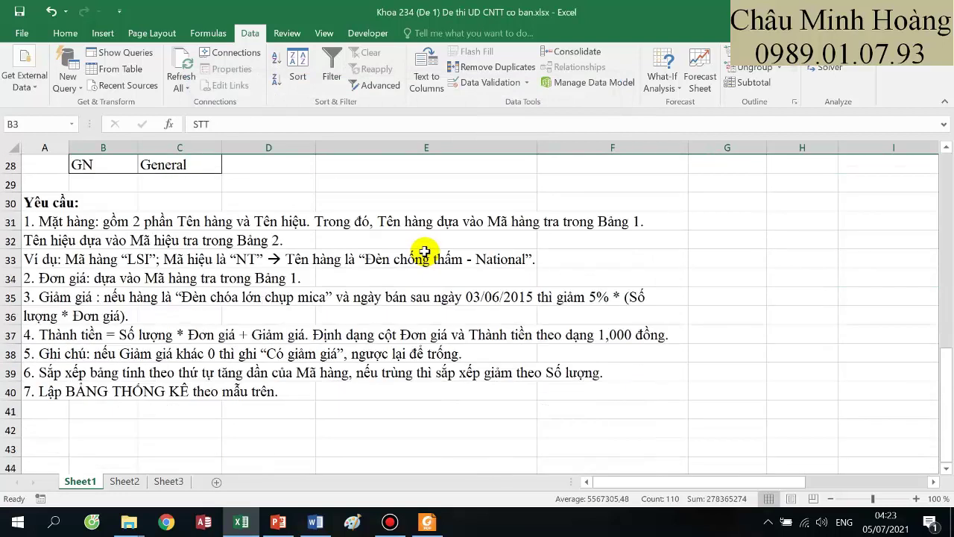
pyautogui.scroll(2, 406, 334)
pyautogui.scroll(4, 571, 311)
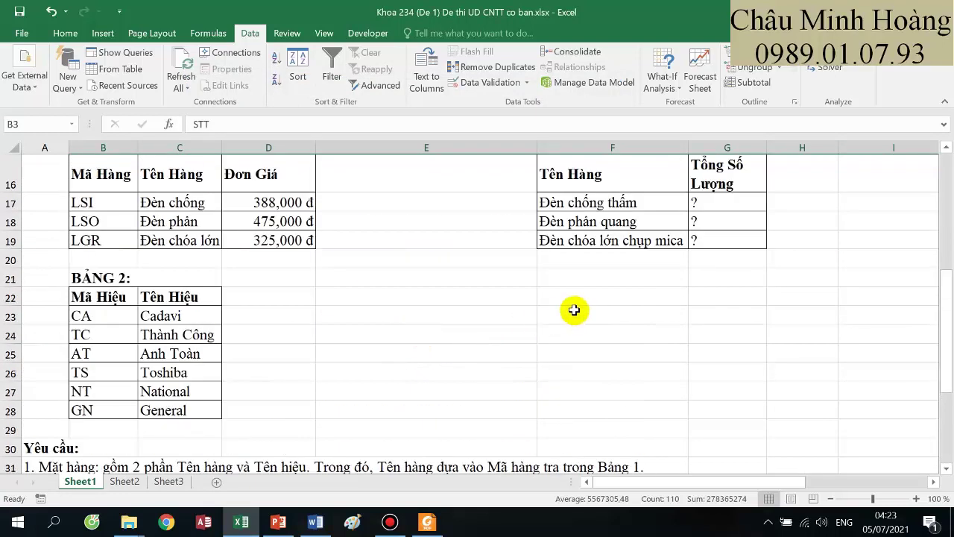
pyautogui.moveTo(714, 315)
pyautogui.mouseDown()
pyautogui.moveTo(714, 326)
pyautogui.moveTo(712, 316)
pyautogui.mouseUp()
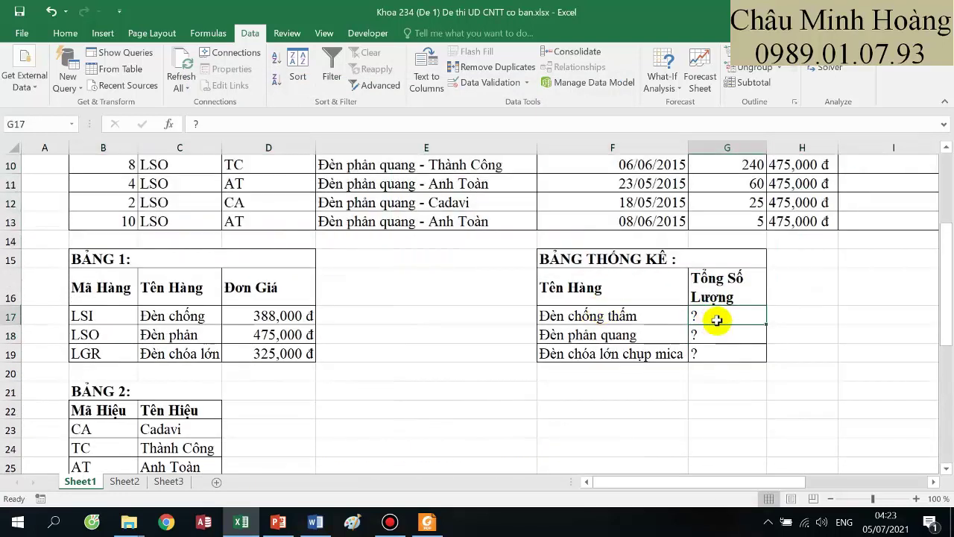
pyautogui.click(67, 33)
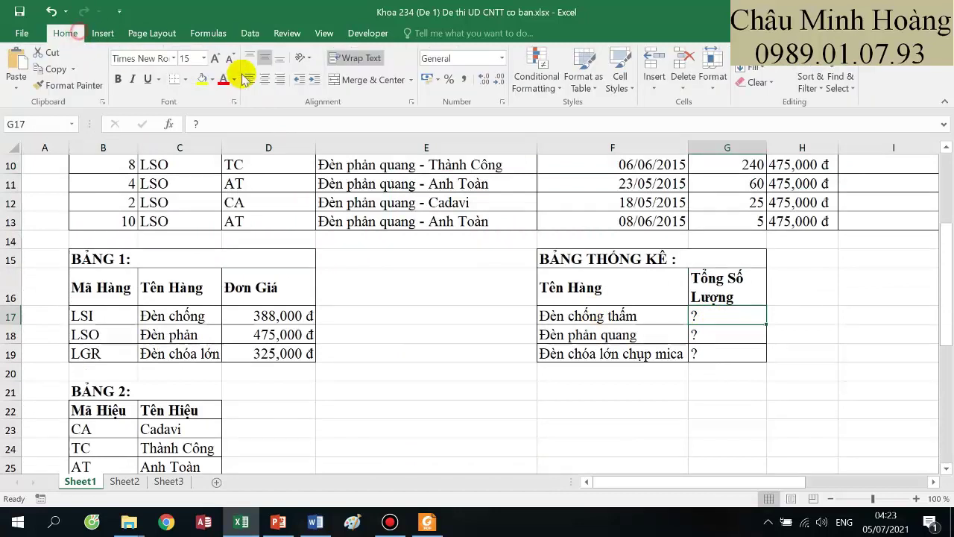
pyautogui.click(204, 58)
pyautogui.click(186, 247)
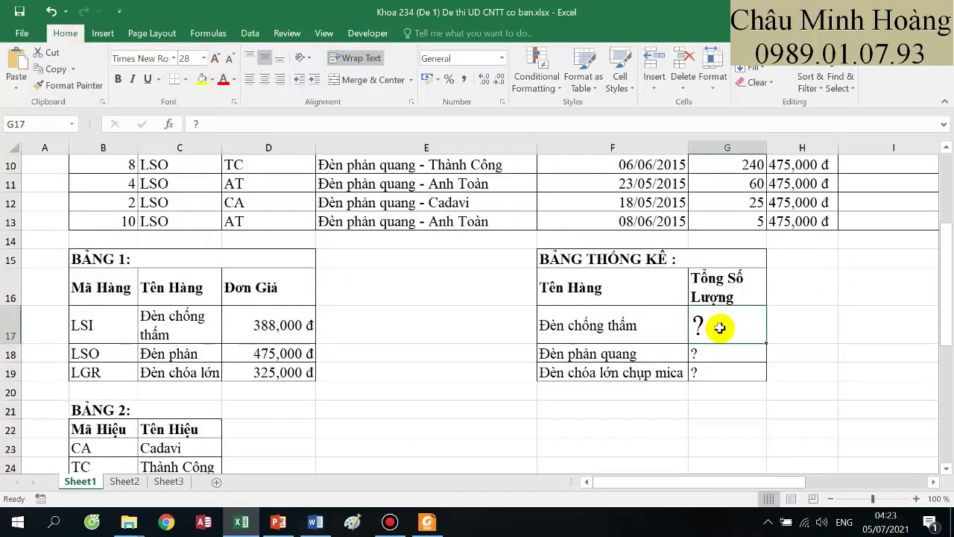
pyautogui.write('=sum')
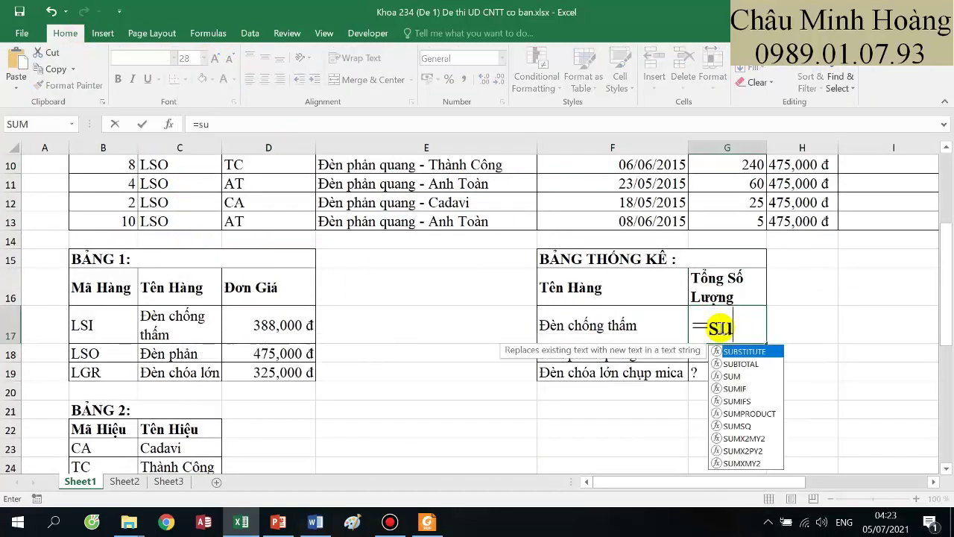
pyautogui.click(750, 298)
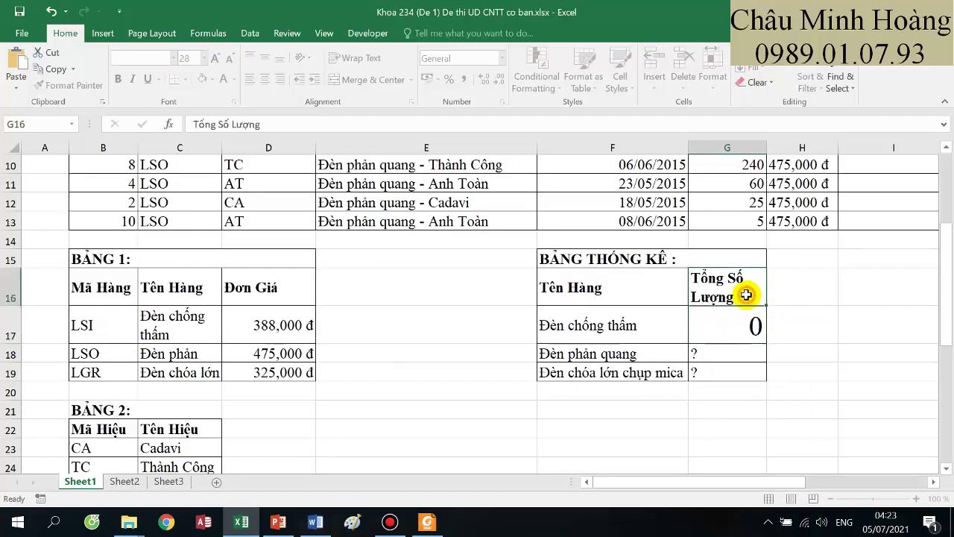
pyautogui.click(754, 328)
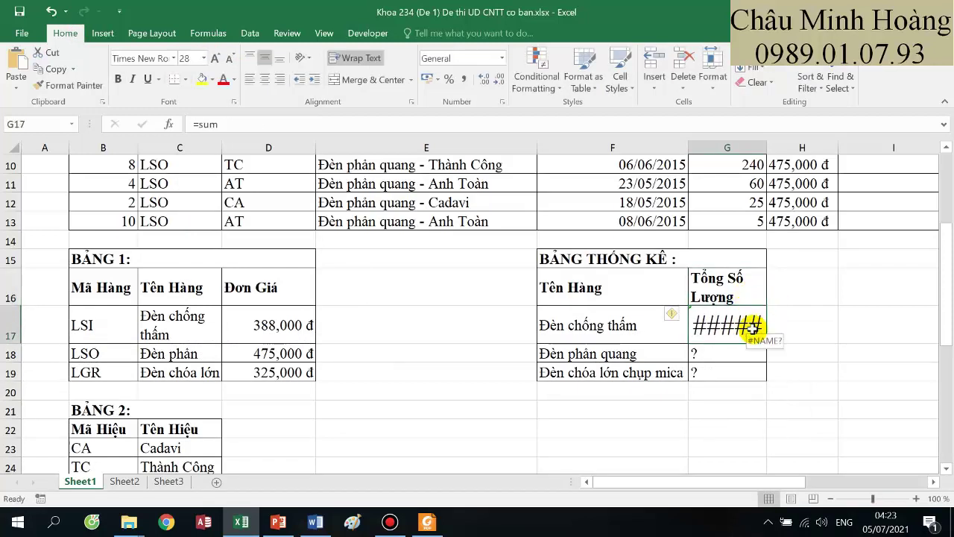
# - Start a SUMIF formula in G17 of BẢNG THỐNG KÊ with the absolute Mặt Hàng range $E$4:$E$13 as the criteria range
pyautogui.write('=sumif')
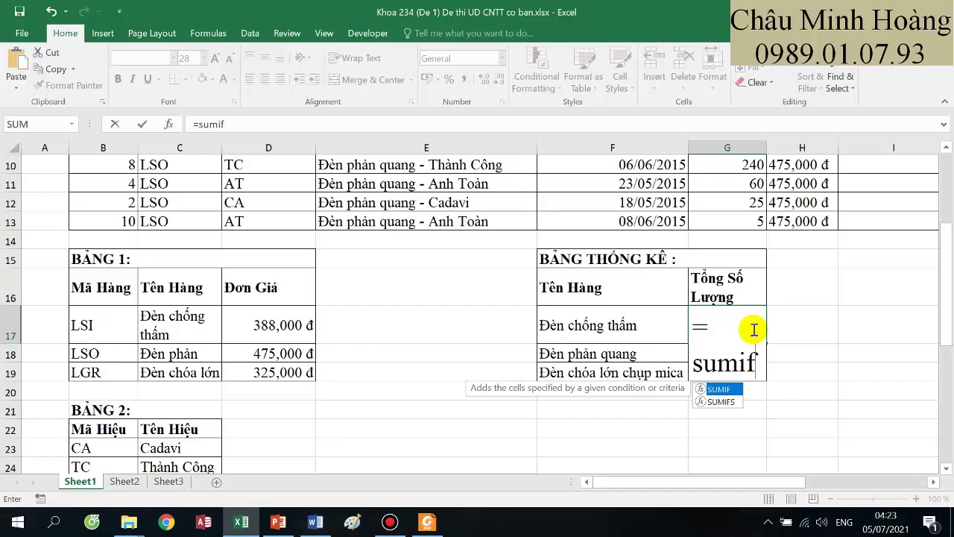
pyautogui.press('Tab')
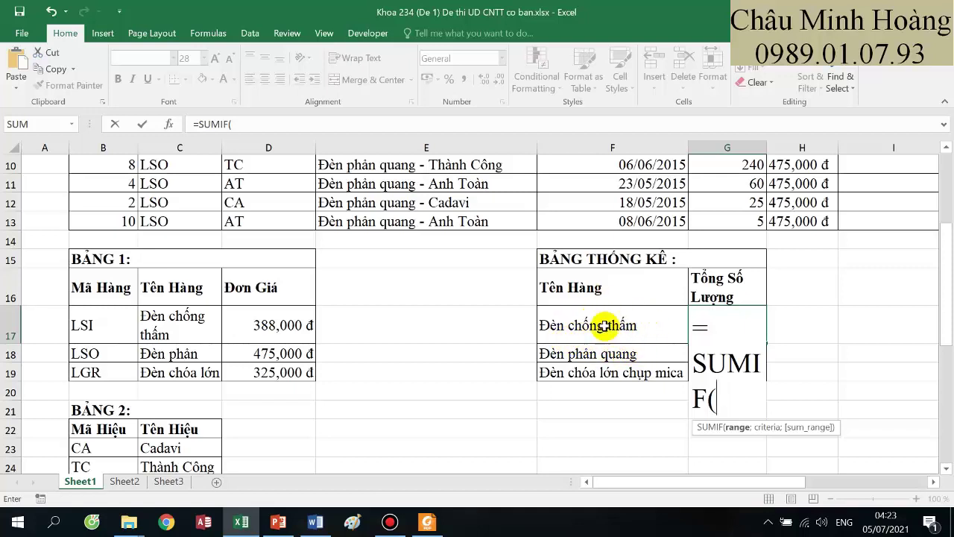
pyautogui.scroll(3, 485, 355)
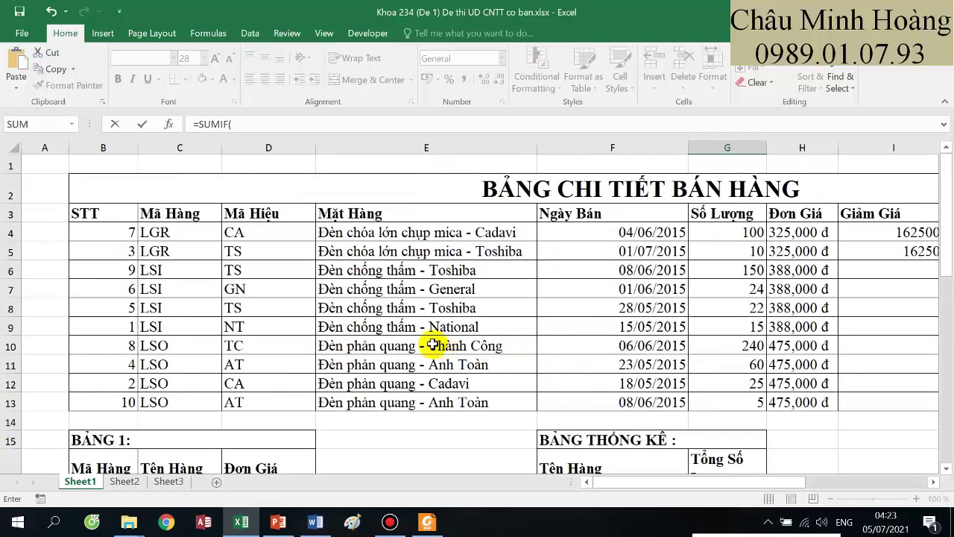
pyautogui.moveTo(419, 234); pyautogui.dragTo(409, 403)
pyautogui.press('F4')
pyautogui.write(';')
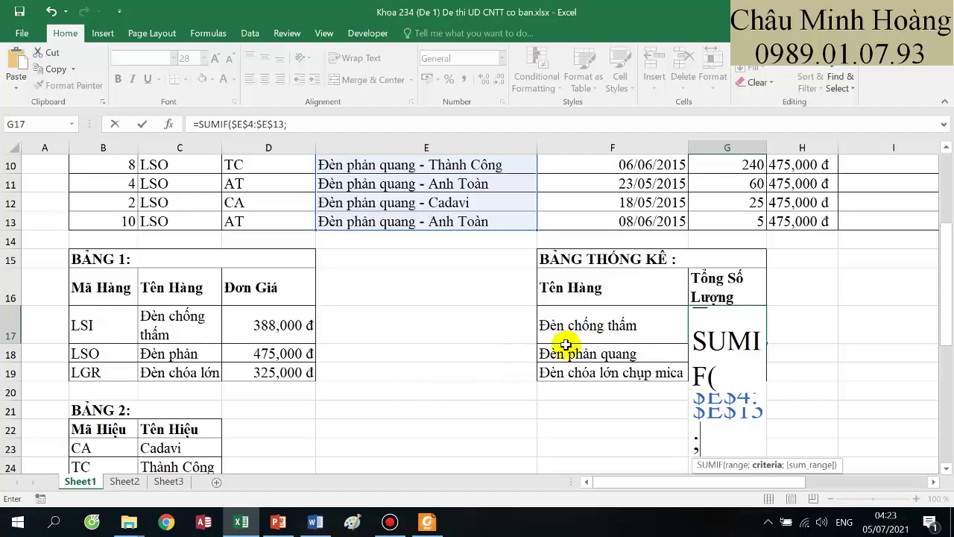
# - Set the SUMIF criteria to the Đèn chống thấm name cell with a trailing wildcard, $F17&"*"
pyautogui.scroll(3, 566, 344)
pyautogui.scroll(-1, 574, 413)
pyautogui.scroll(1, 565, 425)
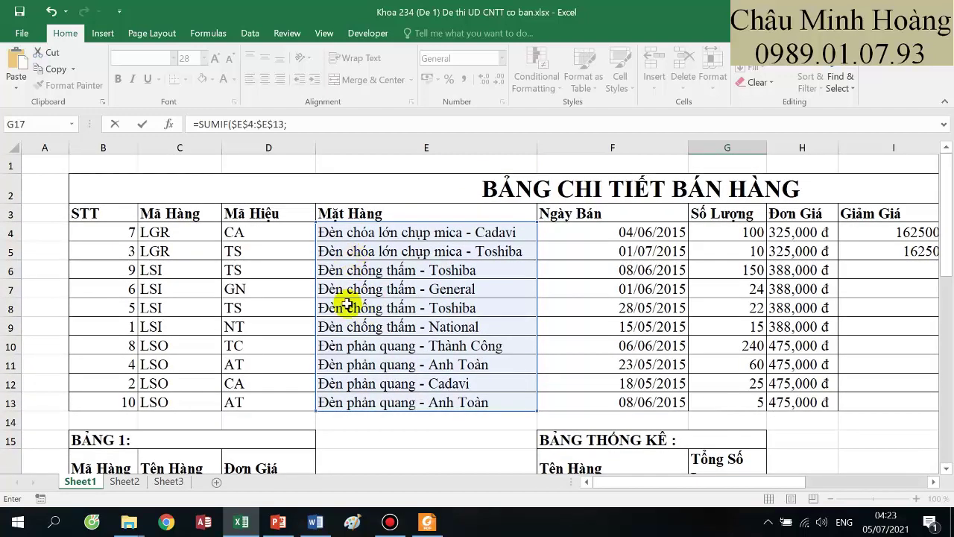
pyautogui.scroll(-2, 351, 365)
pyautogui.click(581, 382)
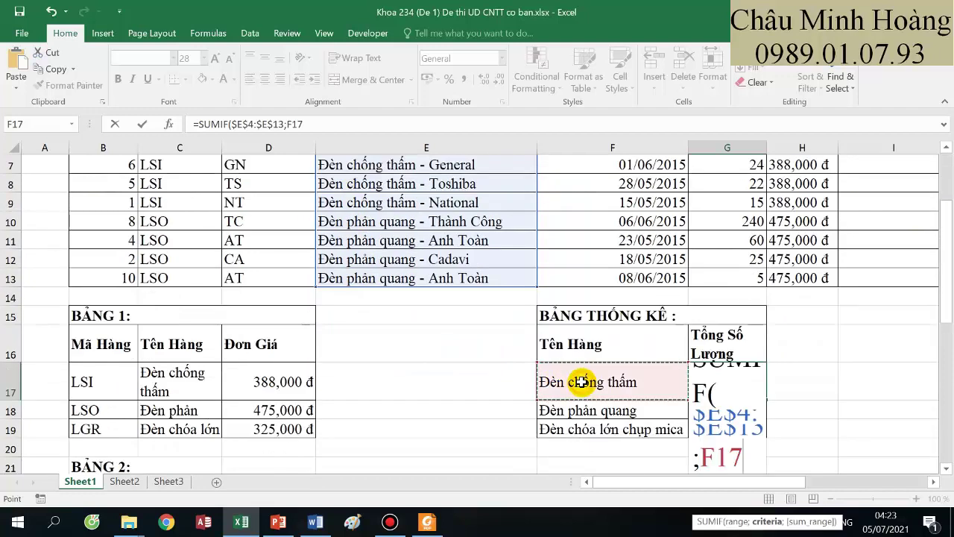
pyautogui.press('F4')
pyautogui.press('F4')
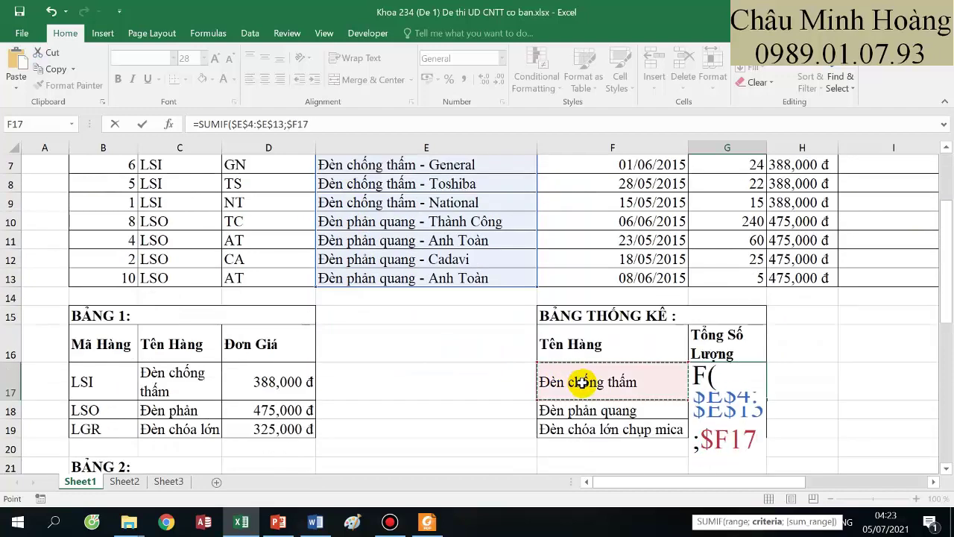
pyautogui.write('&"*";')
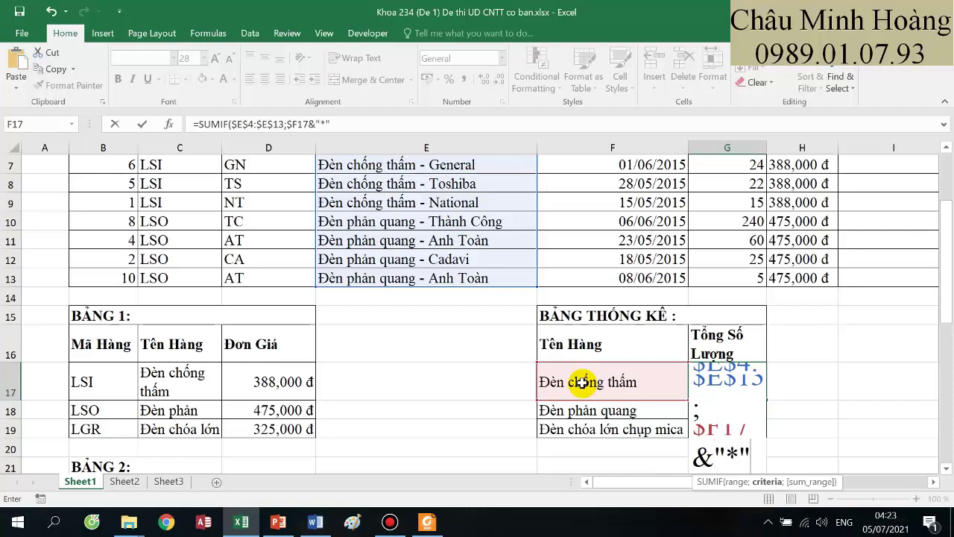
pyautogui.doubleClick(738, 454)
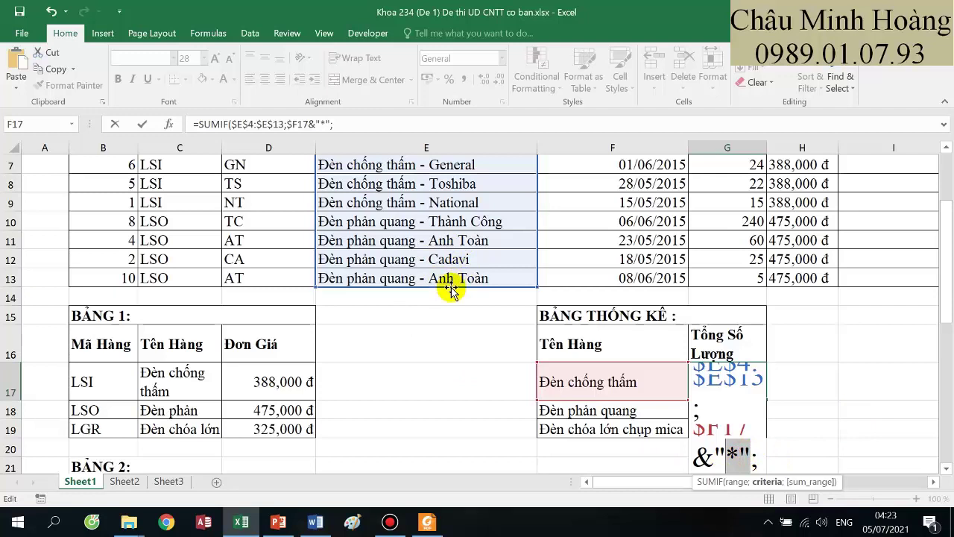
pyautogui.click(761, 461)
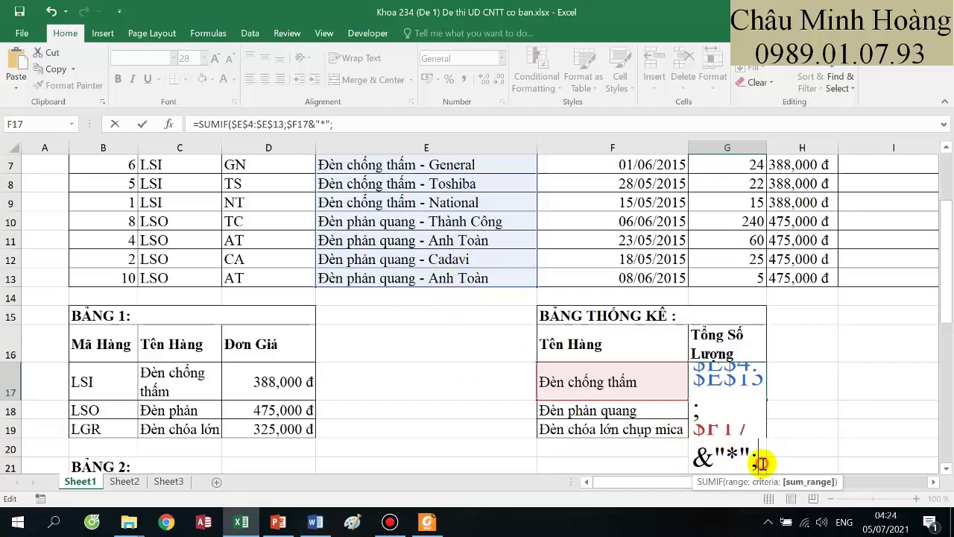
# - Complete the SUMIF with the absolute Số Lượng sum range $G$4:$G$13 and fill the formula from G17 down to G19
pyautogui.scroll(2, 738, 409)
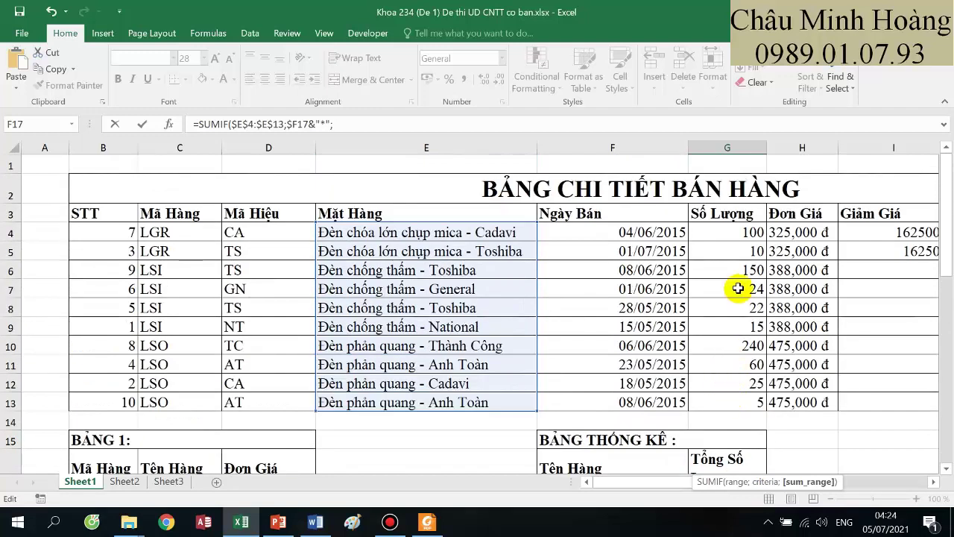
pyautogui.moveTo(738, 234); pyautogui.dragTo(739, 401)
pyautogui.press('F4')
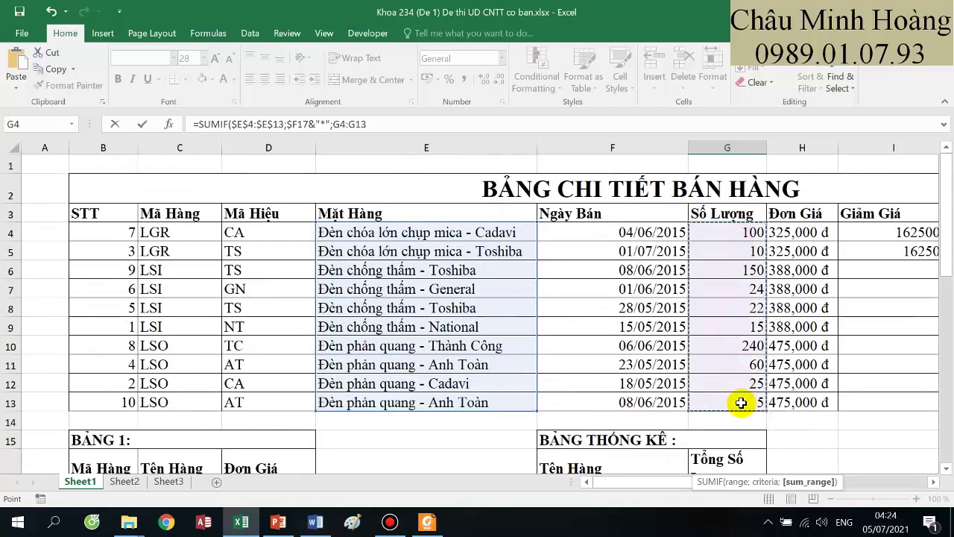
pyautogui.scroll(-3, 743, 403)
pyautogui.write(')')
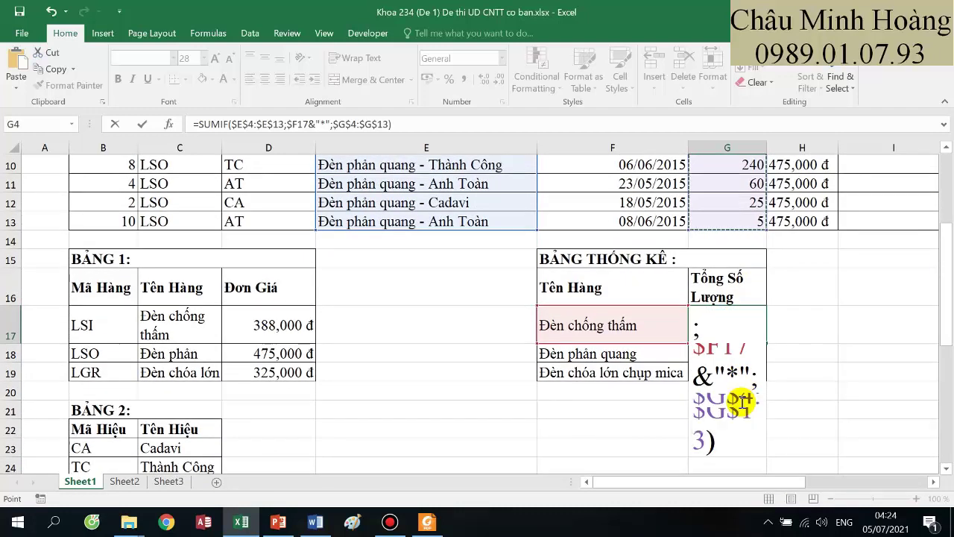
pyautogui.press('Return')
pyautogui.click(747, 321)
pyautogui.moveTo(765, 343); pyautogui.dragTo(763, 375)
# - Review the Yêu cầu list below the tables, switch to the exam PDF in Foxit Reader and return to its first page
pyautogui.scroll(-6, 633, 405)
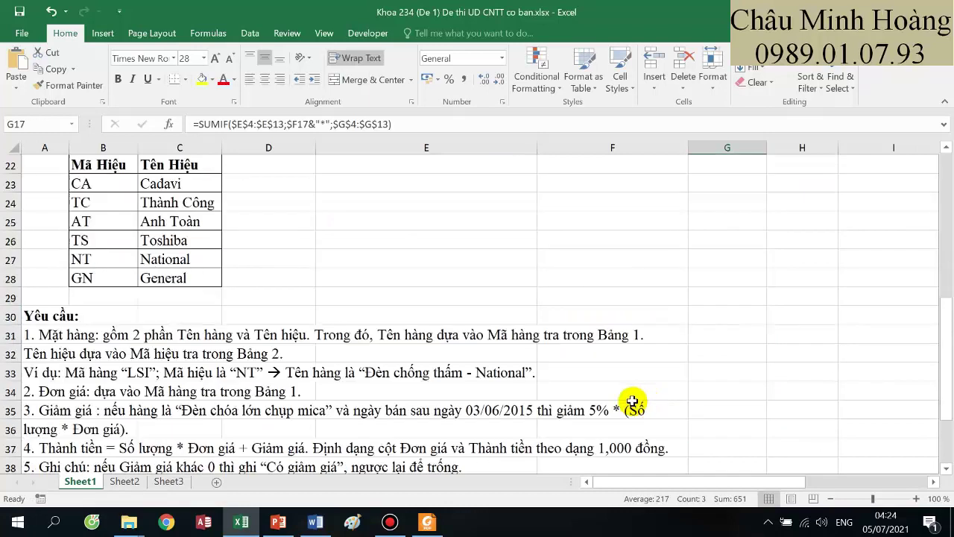
pyautogui.scroll(-1, 574, 405)
pyautogui.moveTo(633, 410); pyautogui.dragTo(6, 395)
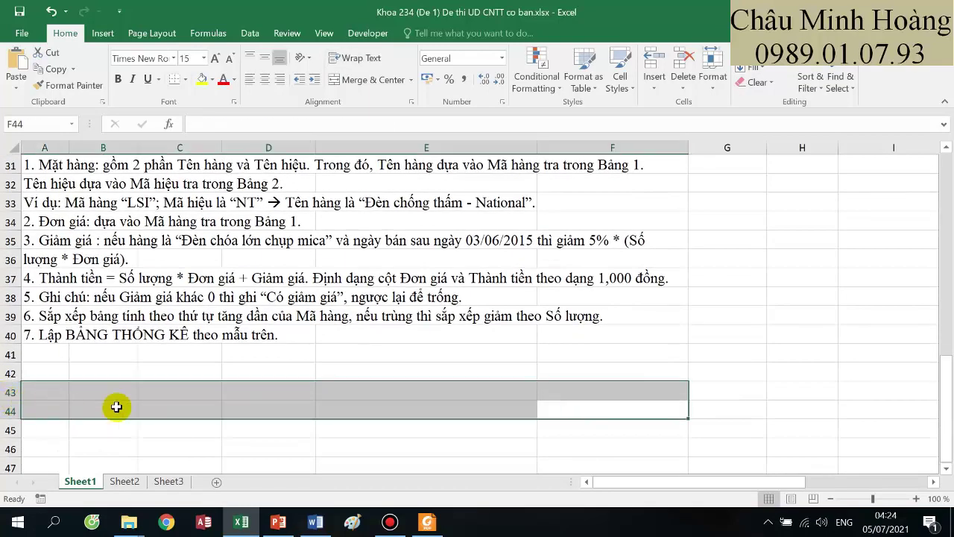
pyautogui.click(425, 522)
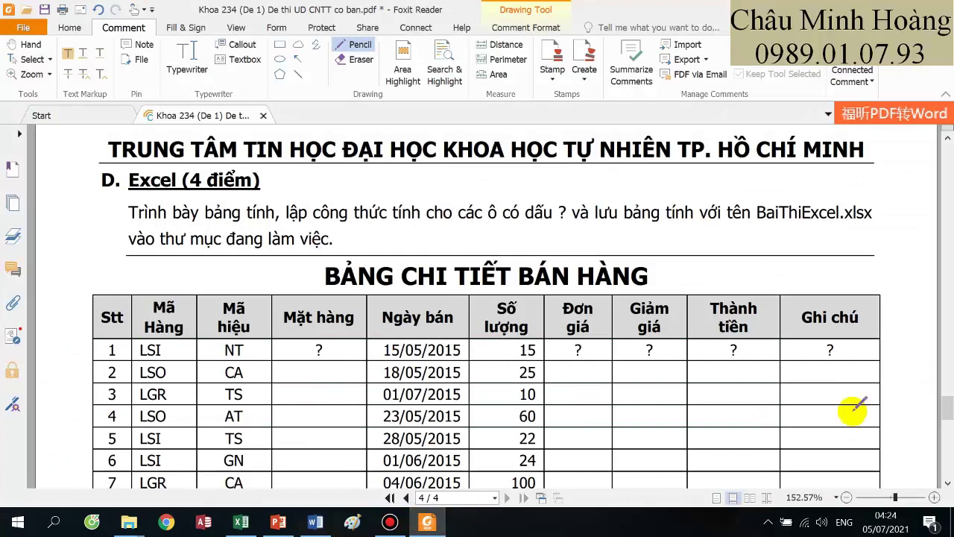
pyautogui.moveTo(946, 410); pyautogui.dragTo(947, 150)
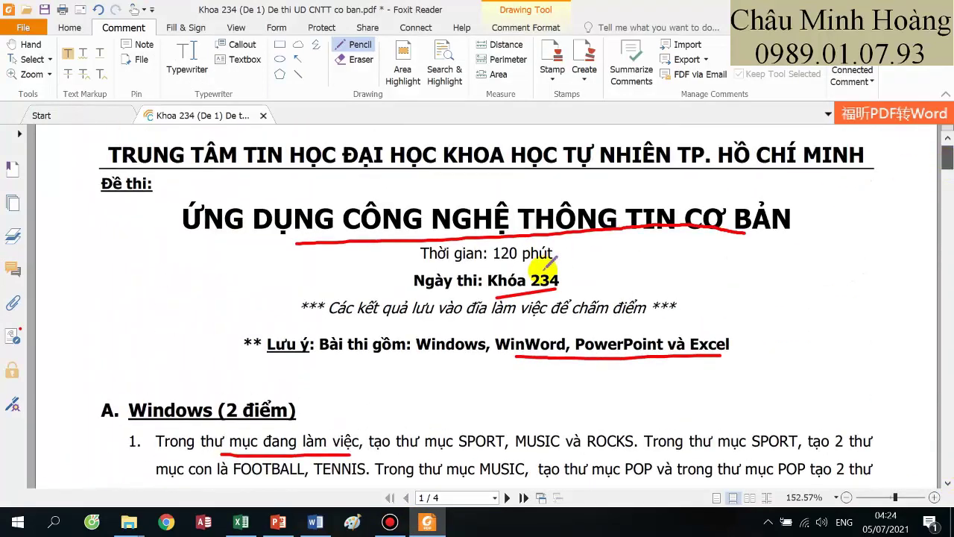